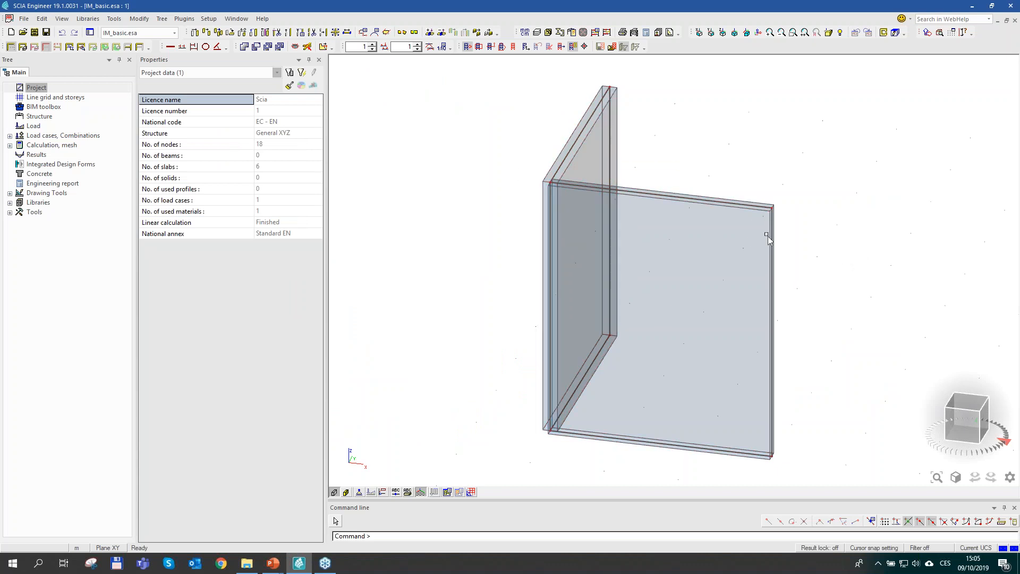
Step: Save the IM_basic project
{"action": "middle_click_drag", "start_coordinate": [867, 239], "coordinate": [842, 230]}
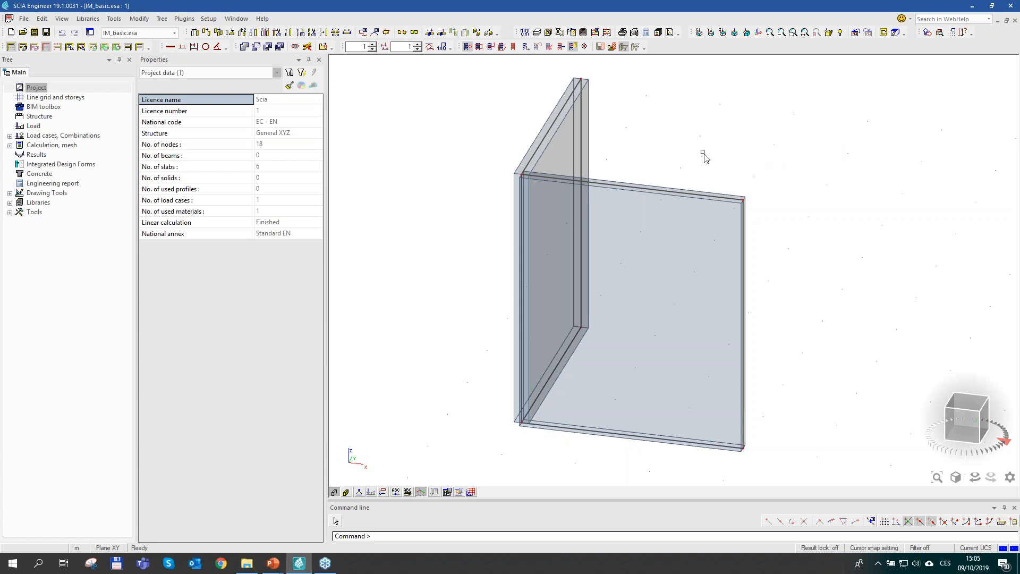
{"action": "key", "text": "ctrl+s"}
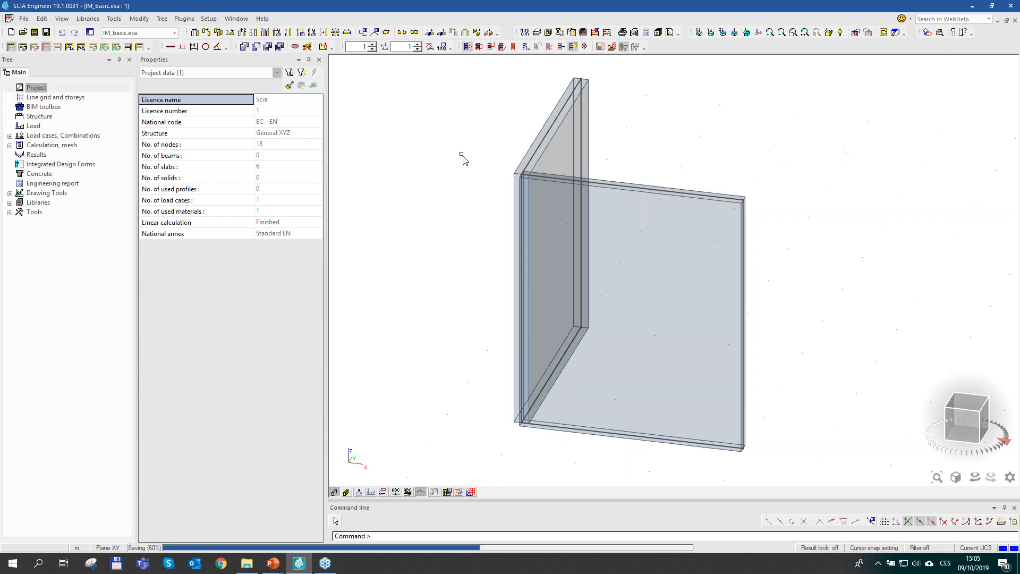
Step: Locate the Integration member command among the 2D member components of the Structure service, and leave that service
{"action": "left_click", "coordinate": [42, 118]}
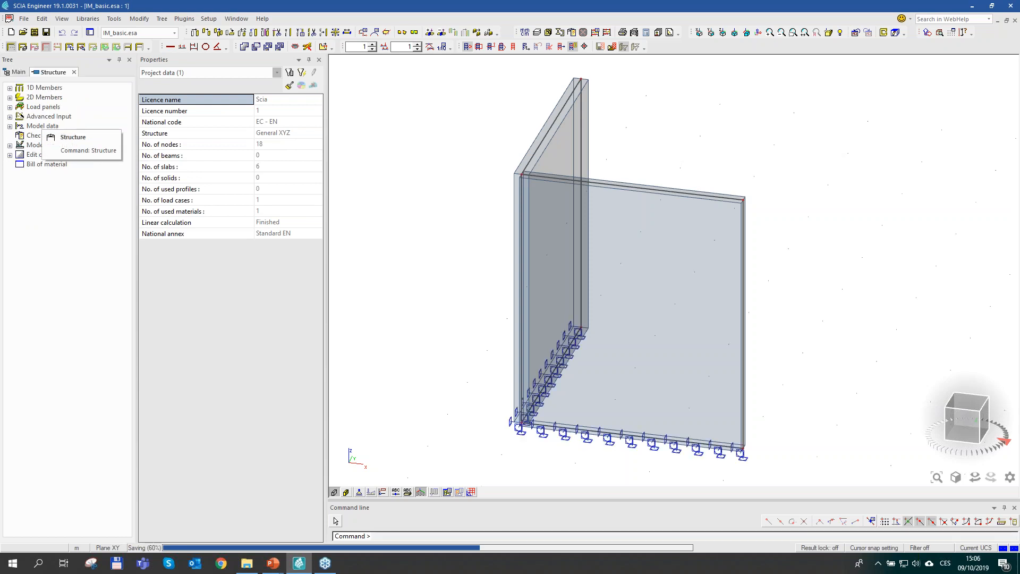
{"action": "left_click", "coordinate": [10, 98]}
{"action": "left_click", "coordinate": [19, 135]}
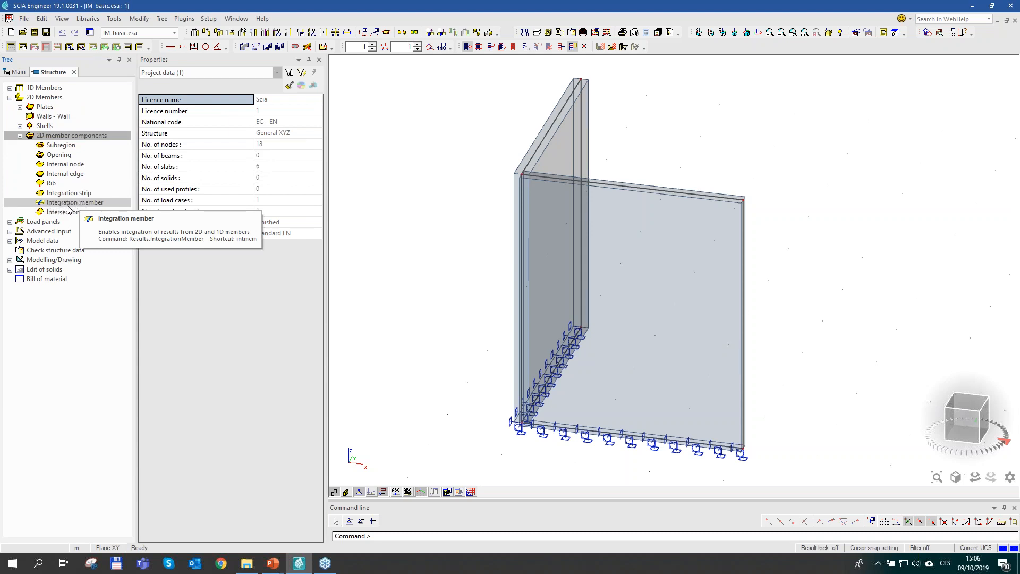
{"action": "left_click", "coordinate": [74, 72]}
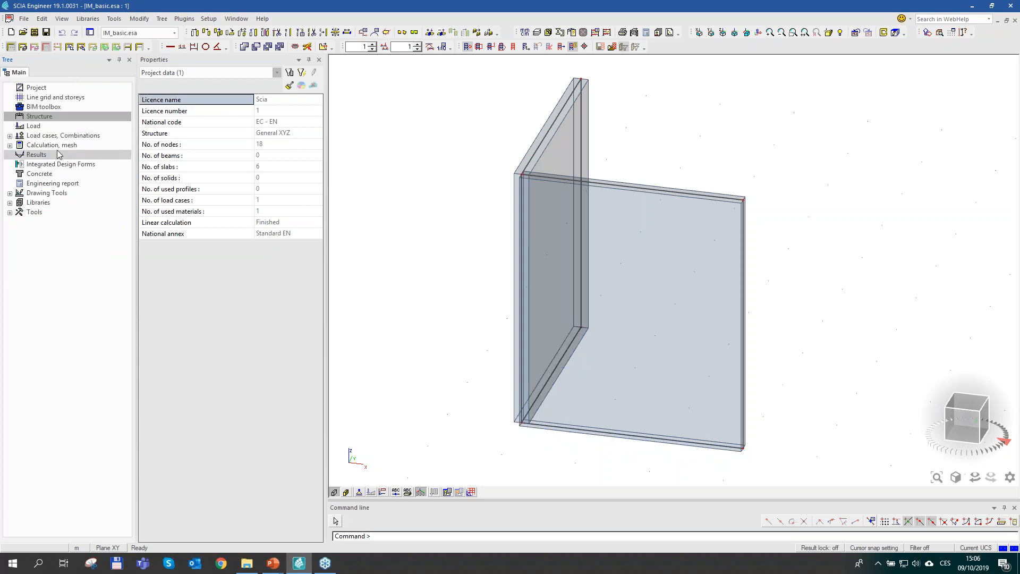
Step: Start a new integration member from the 2D results tools with a Rectangle bounding box and accept its parameters
{"action": "left_click", "coordinate": [59, 155]}
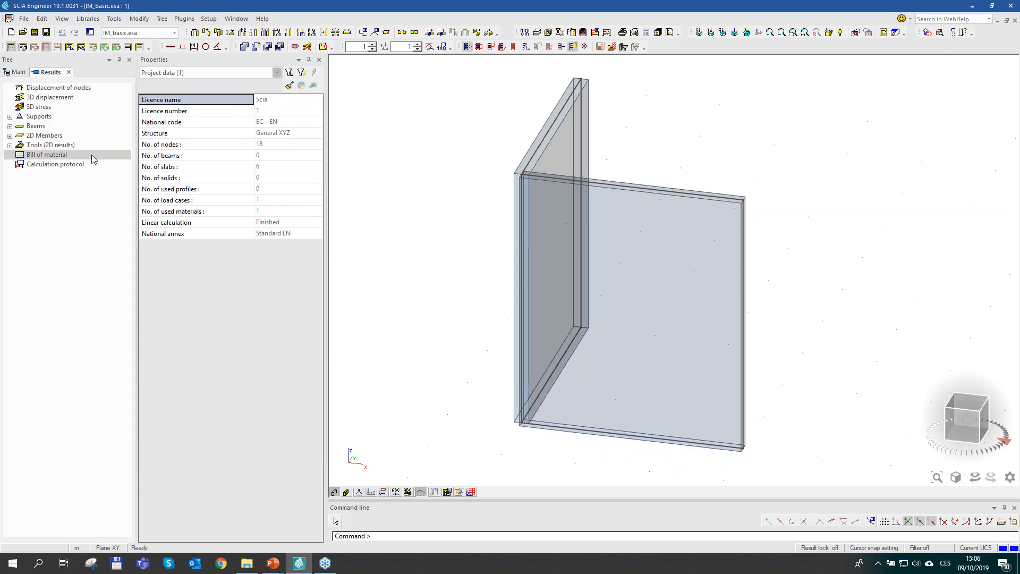
{"action": "left_click", "coordinate": [40, 146]}
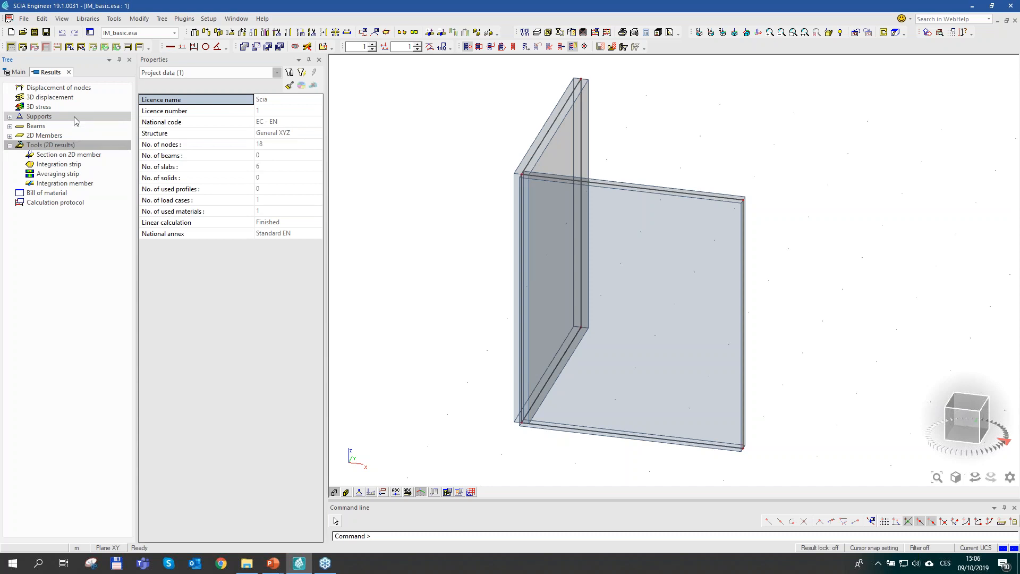
{"action": "double_click", "coordinate": [77, 185]}
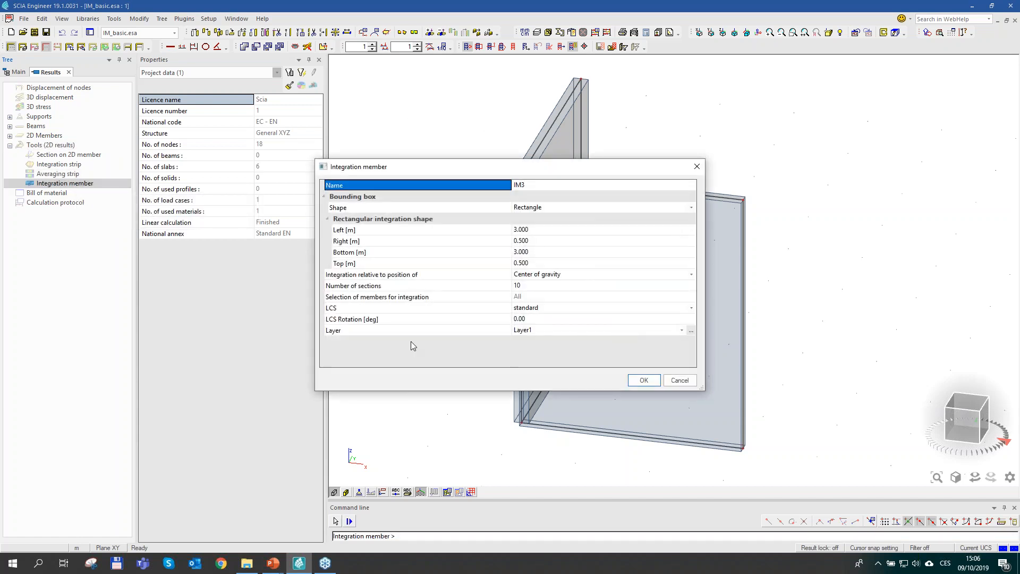
{"action": "left_click_drag", "start_coordinate": [501, 171], "coordinate": [560, 166]}
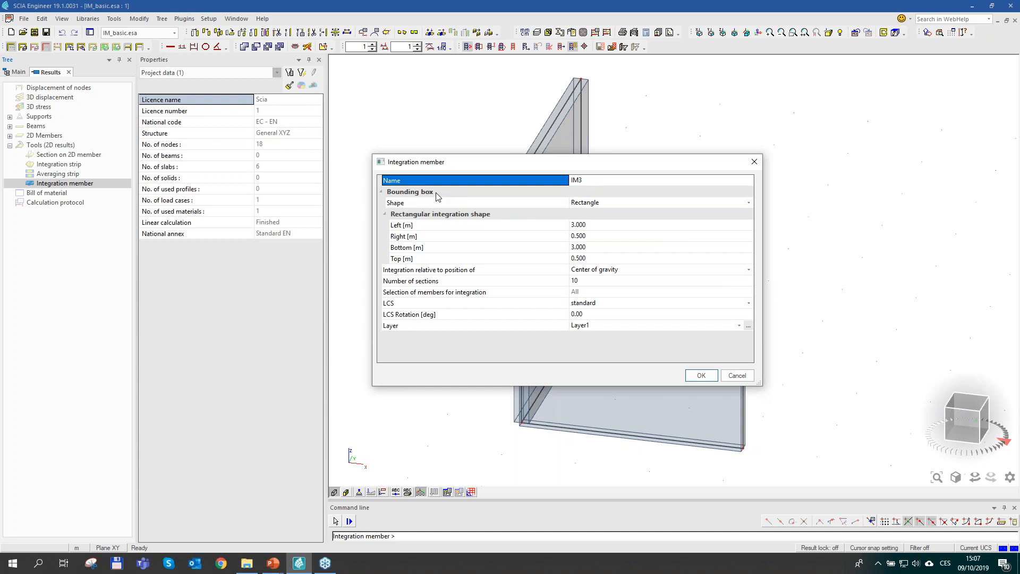
{"action": "left_click", "coordinate": [609, 204]}
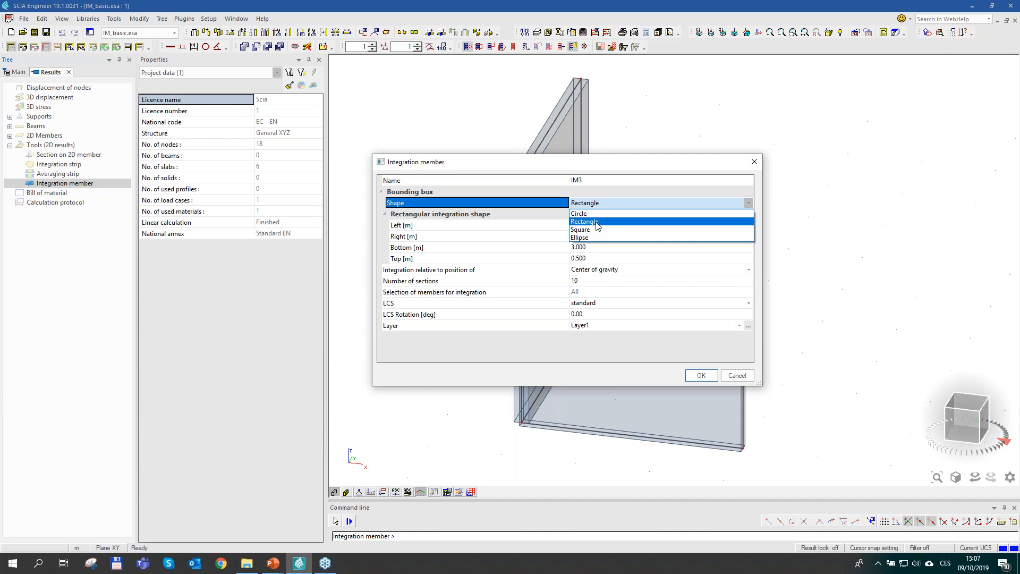
{"action": "left_click", "coordinate": [597, 226]}
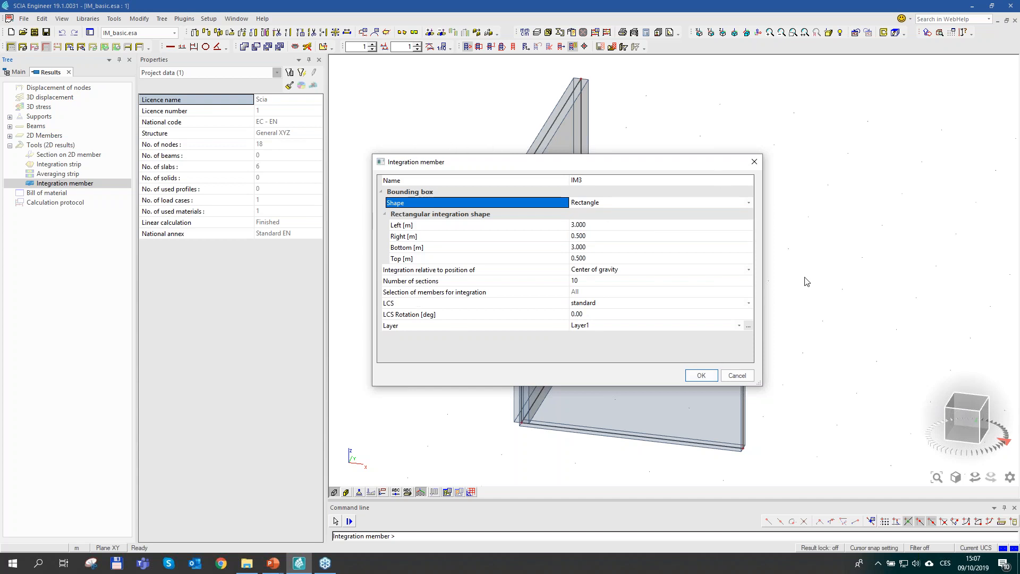
{"action": "left_click", "coordinate": [701, 375]}
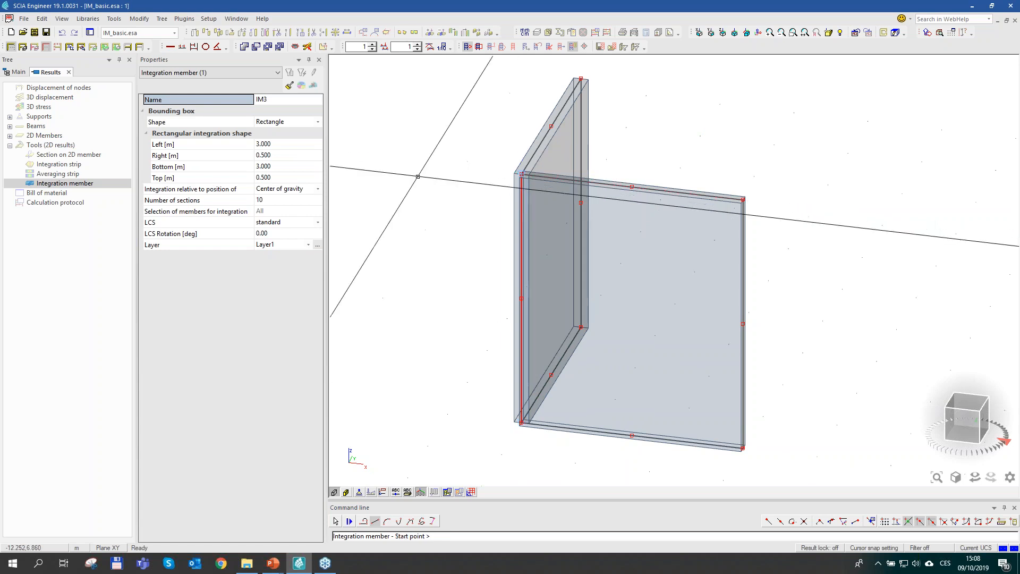
Step: Place the integration member along the vertical edge where the two walls meet, and clear the selection
{"action": "left_click", "coordinate": [417, 176]}
{"action": "scroll", "coordinate": [704, 205], "scroll_direction": "down", "scroll_amount": 3}
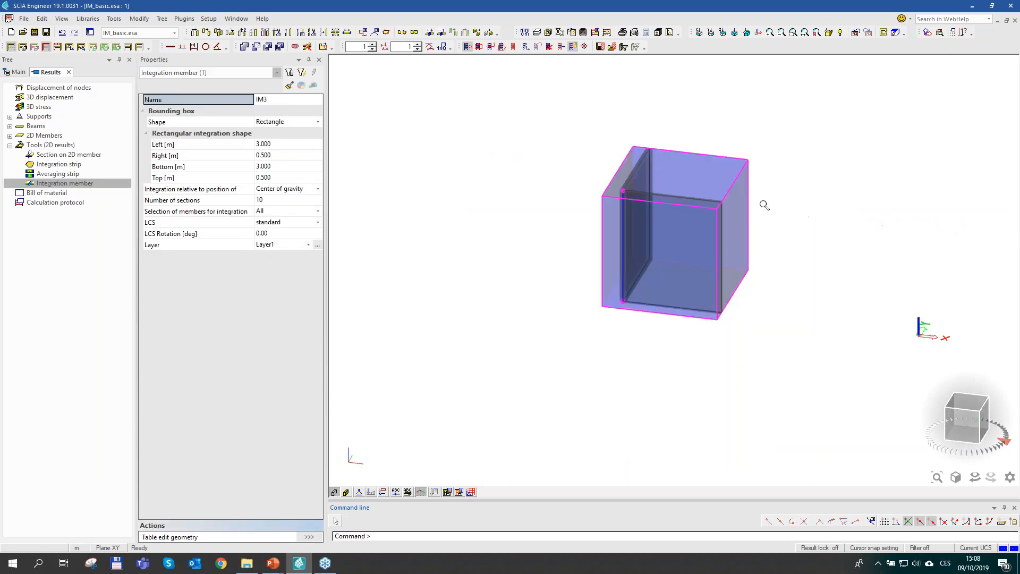
{"action": "right_click_drag", "start_coordinate": [790, 152], "coordinate": [778, 155], "text": "ctrl"}
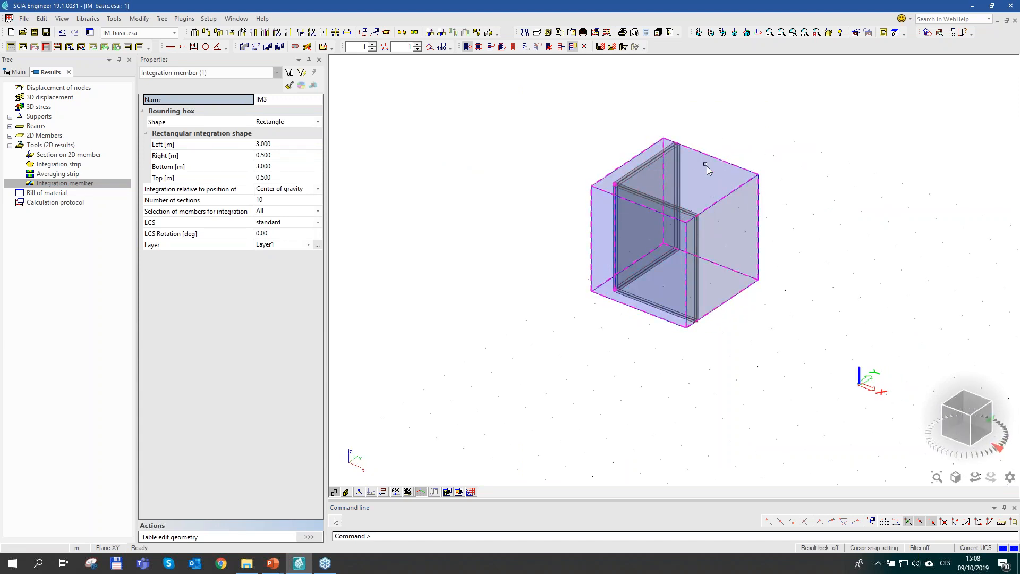
{"action": "right_click_drag", "start_coordinate": [757, 150], "coordinate": [763, 139], "text": "ctrl"}
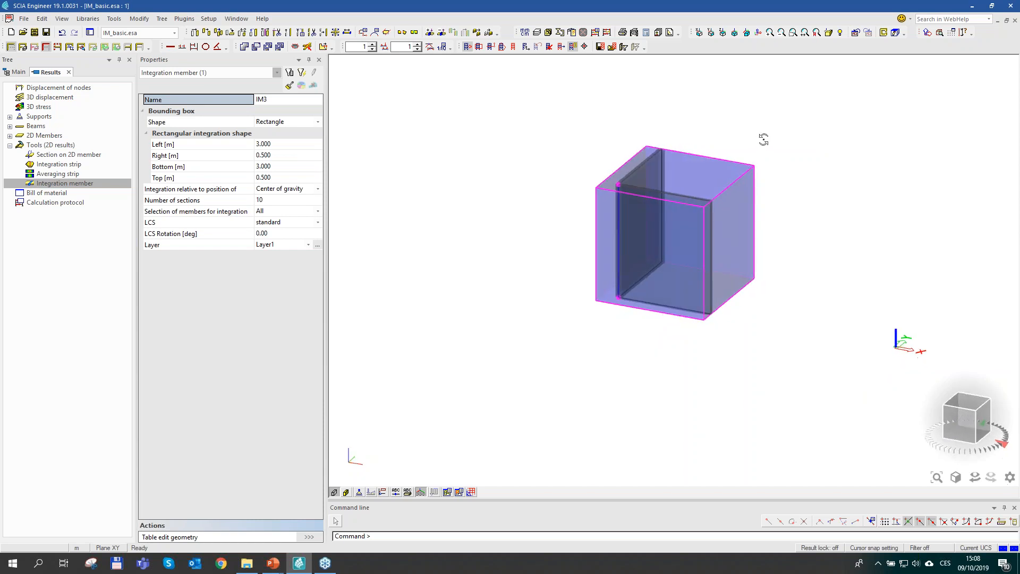
{"action": "key", "text": "Escape"}
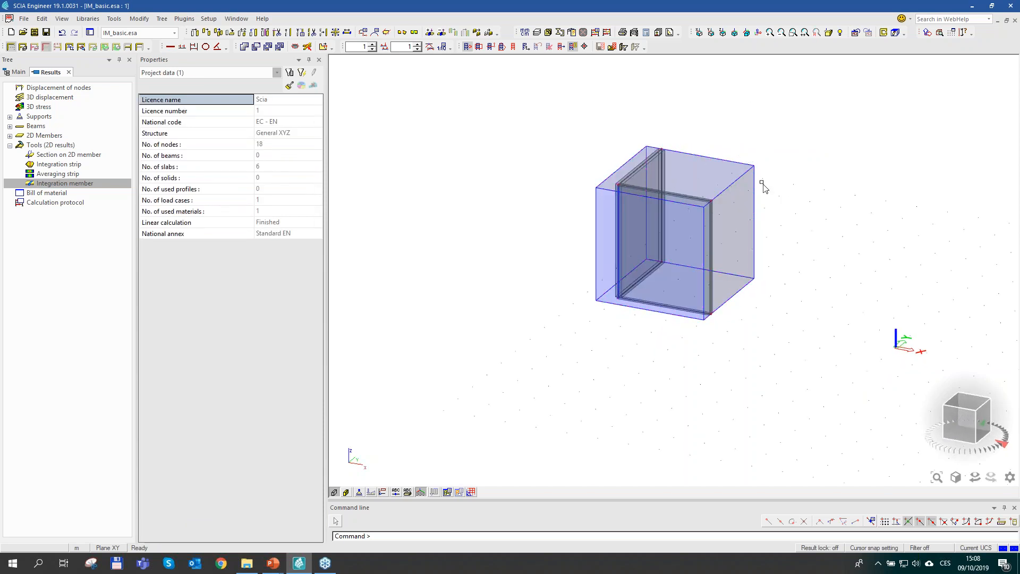
Step: Open the 1D internal forces results for beams and refresh them with the Integration strip/member option off
{"action": "double_click", "coordinate": [22, 129]}
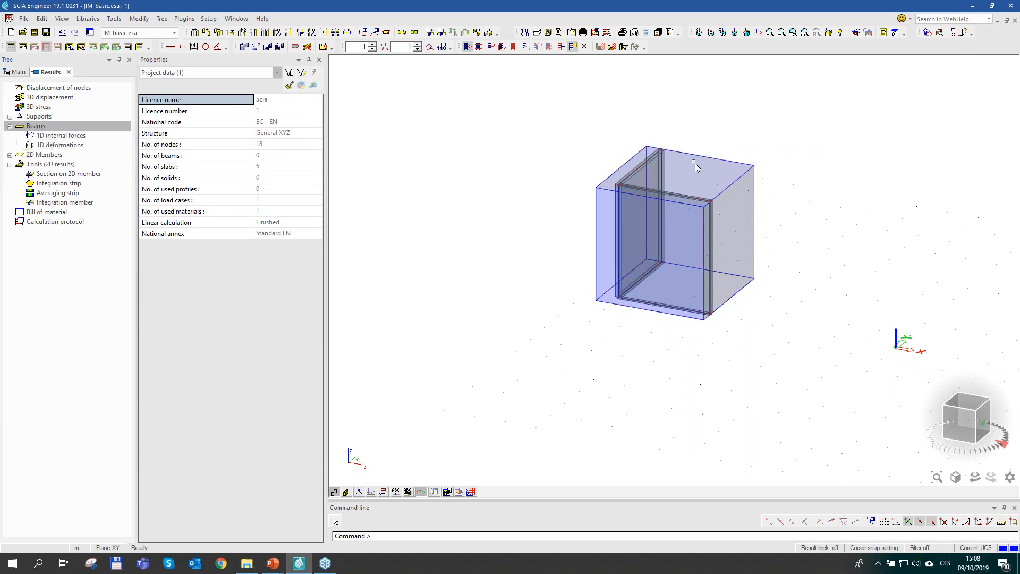
{"action": "left_click", "coordinate": [62, 136]}
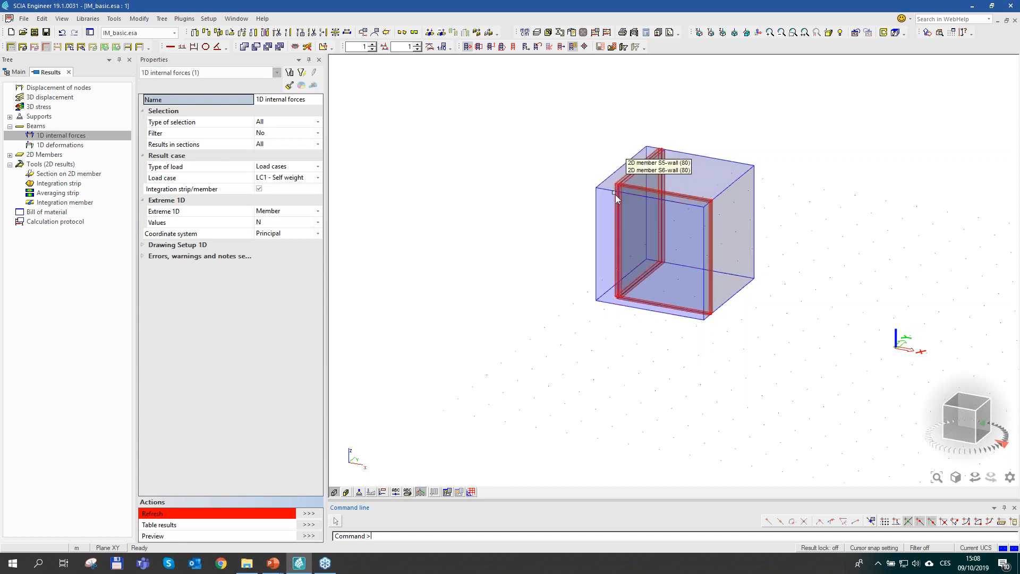
{"action": "left_click", "coordinate": [260, 190]}
{"action": "left_click", "coordinate": [309, 513]}
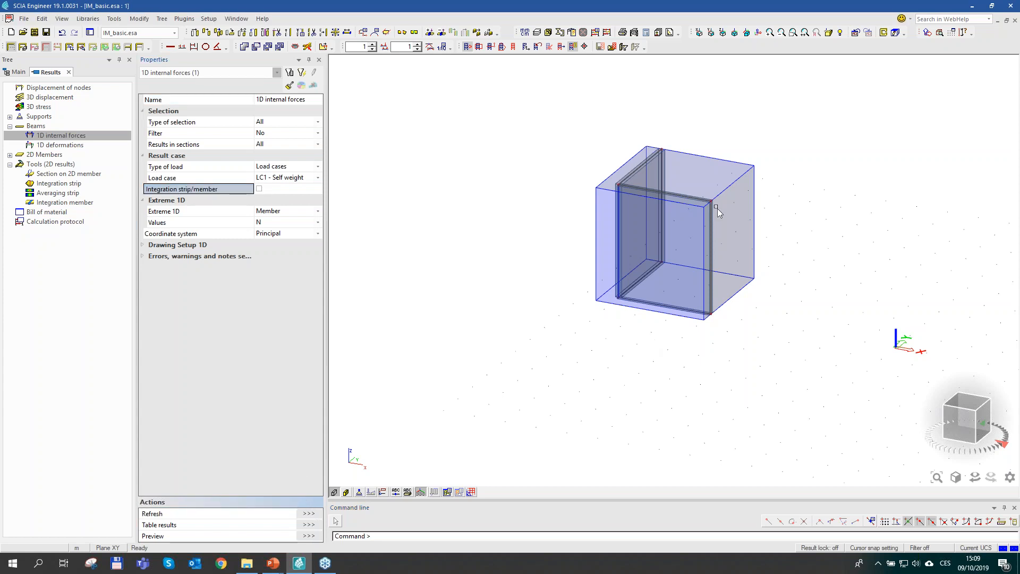
Step: Enable the Integration strip/member option and refresh the N internal force diagram for load case LC1
{"action": "left_click", "coordinate": [260, 189]}
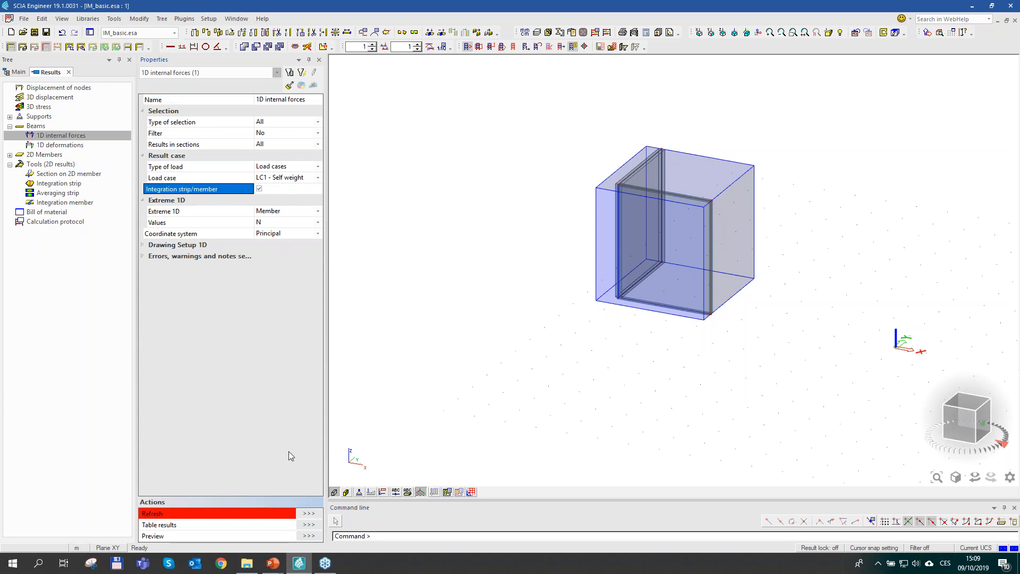
{"action": "left_click", "coordinate": [309, 514]}
{"action": "scroll", "coordinate": [689, 250], "scroll_direction": "up", "scroll_amount": 2}
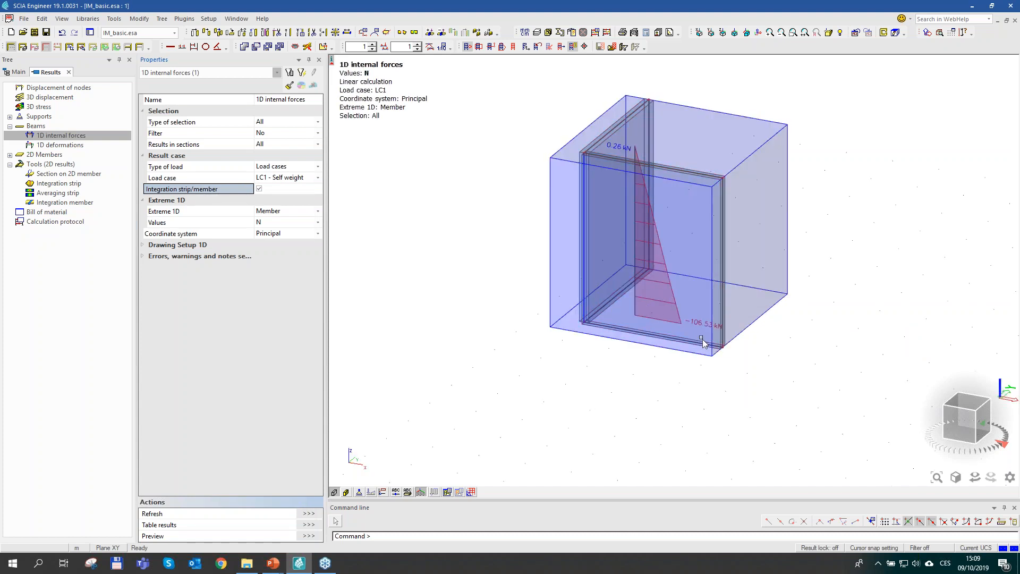
Step: Display the V_y shear force diagram and the V_z diagram for the integration member
{"action": "left_click", "coordinate": [296, 223]}
{"action": "left_click", "coordinate": [290, 232]}
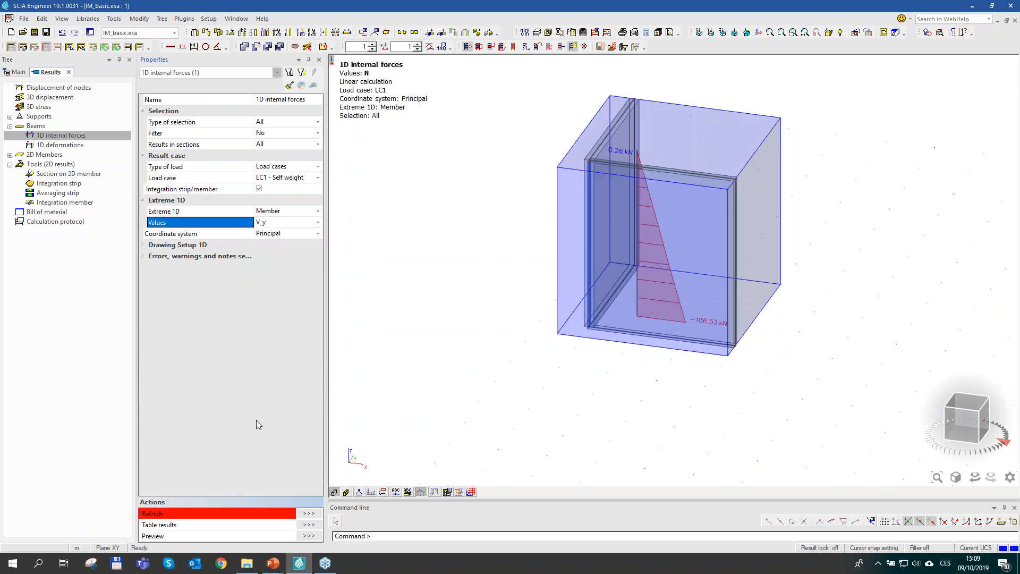
{"action": "left_click", "coordinate": [310, 513]}
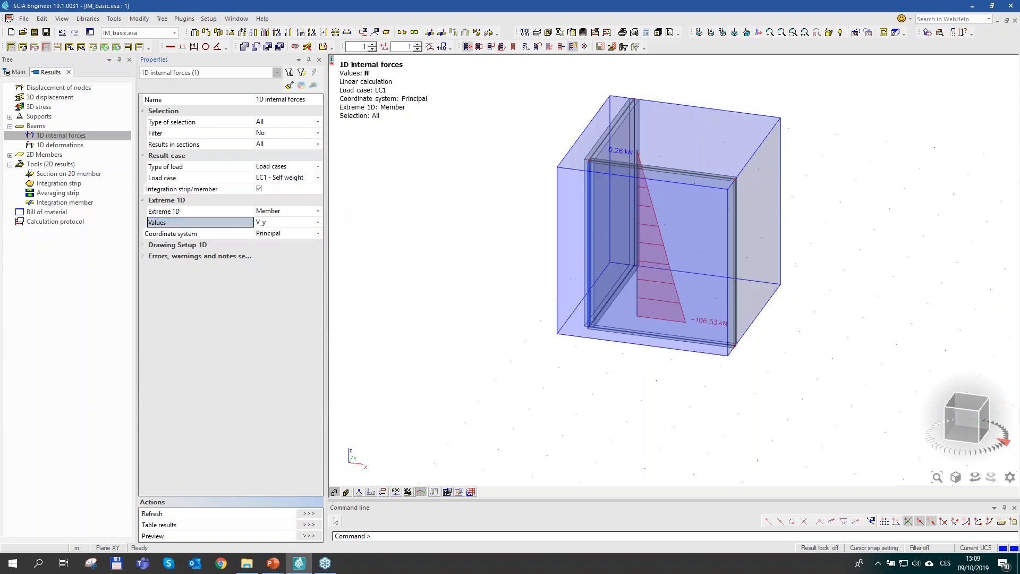
{"action": "left_click", "coordinate": [279, 226]}
{"action": "left_click", "coordinate": [276, 249]}
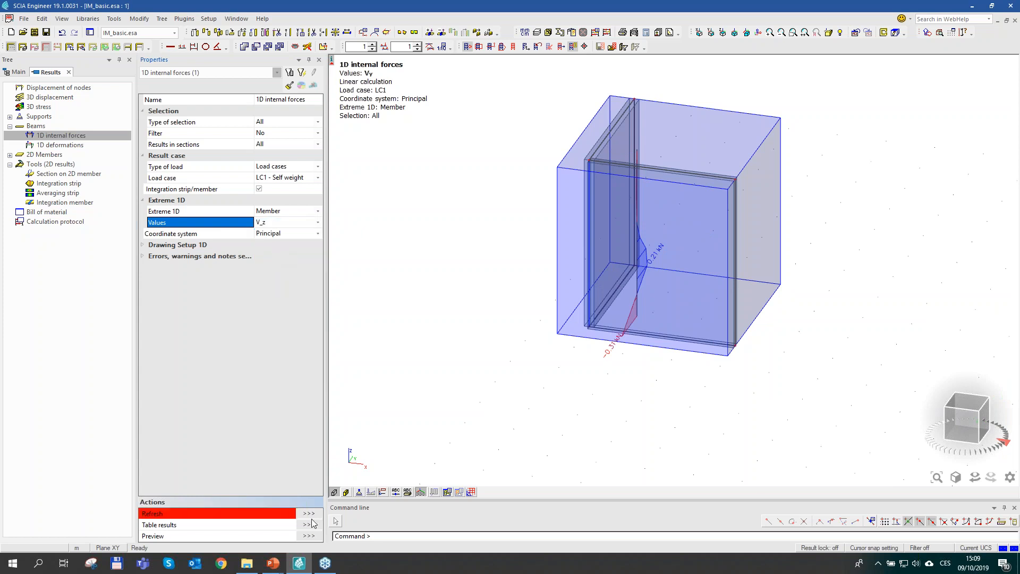
{"action": "left_click", "coordinate": [312, 514]}
{"action": "middle_click_drag", "start_coordinate": [751, 228], "coordinate": [663, 241]}
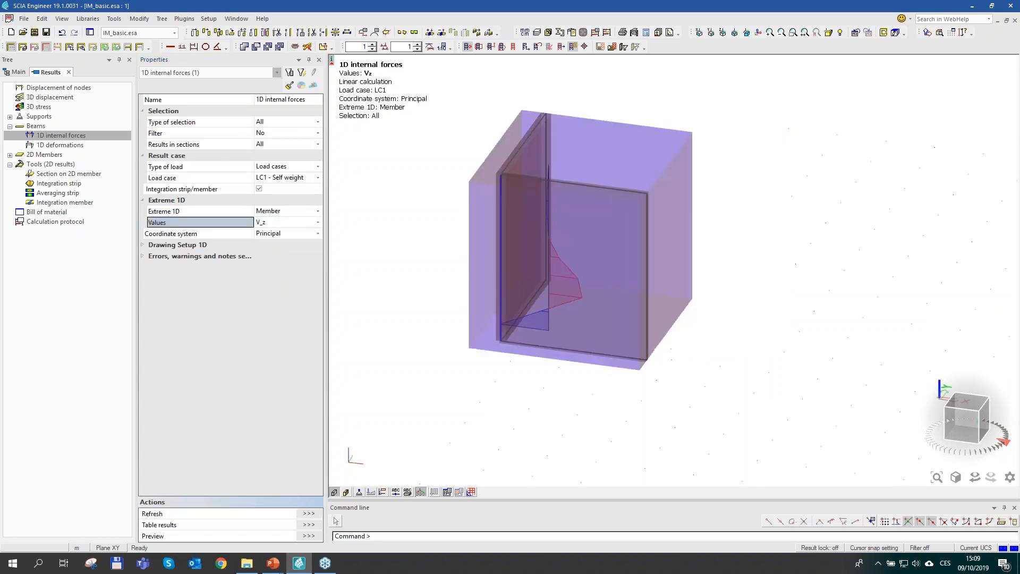
Step: Examine the selected integration member's properties, in particular the Integration relative to position of setting
{"action": "left_click", "coordinate": [642, 129]}
{"action": "left_click", "coordinate": [209, 74]}
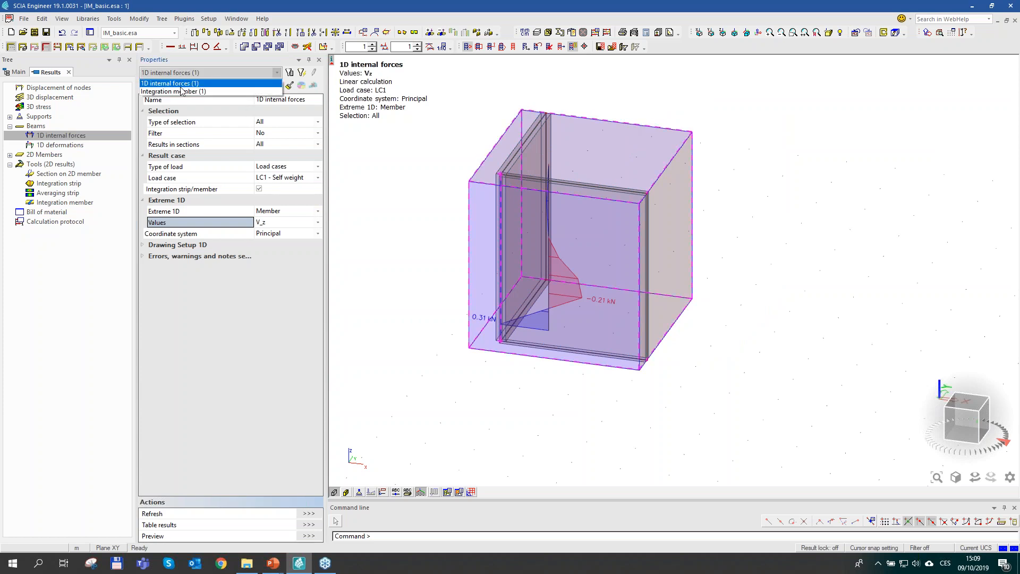
{"action": "left_click", "coordinate": [181, 95]}
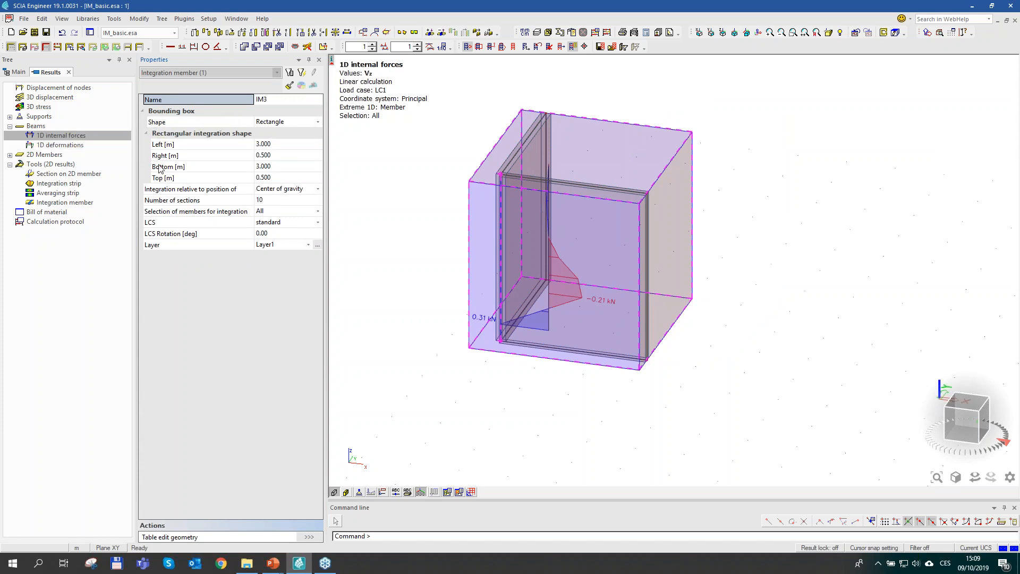
{"action": "left_click", "coordinate": [161, 194]}
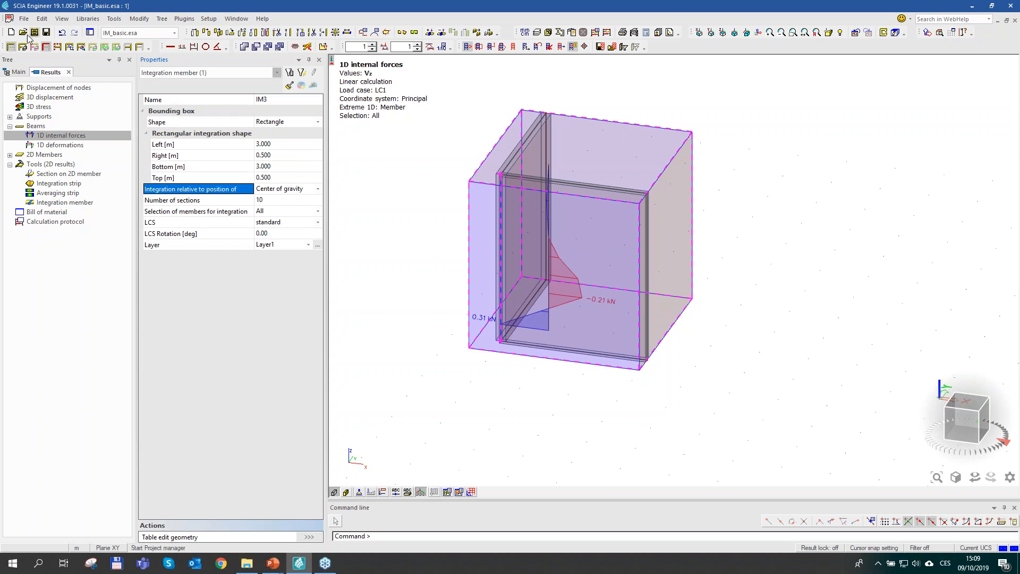
Step: Turn off member activity to show all wall assemblies in the model, and clear the selection
{"action": "left_click", "coordinate": [10, 46]}
{"action": "scroll", "coordinate": [351, 122], "scroll_direction": "down", "scroll_amount": 3}
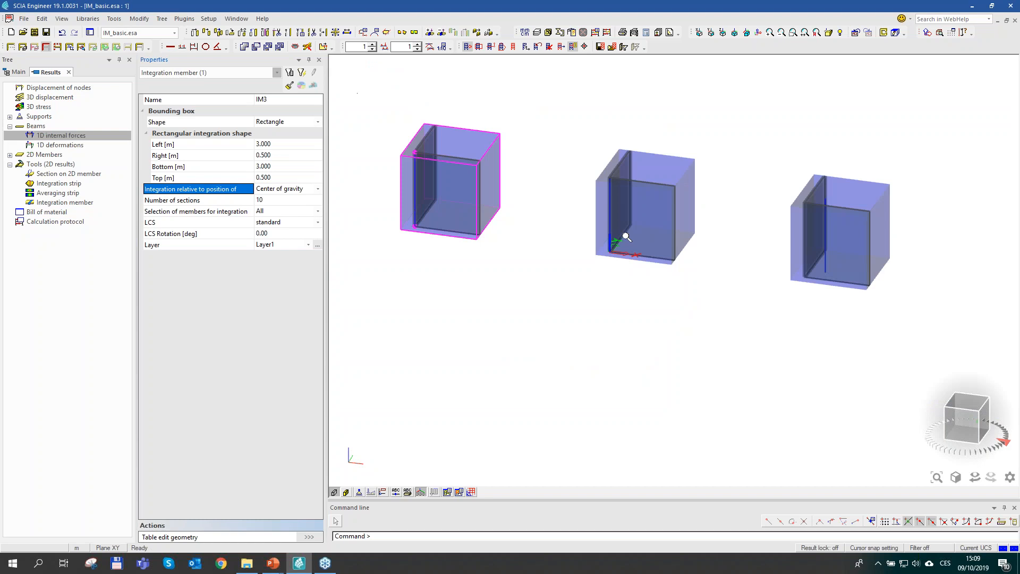
{"action": "middle_click_drag", "start_coordinate": [623, 236], "coordinate": [565, 236]}
{"action": "key", "text": "Escape"}
Step: Limit the active members to the middle and right-hand wall assemblies with their integration members, and clear the selection
{"action": "left_click_drag", "start_coordinate": [903, 318], "coordinate": [540, 100]}
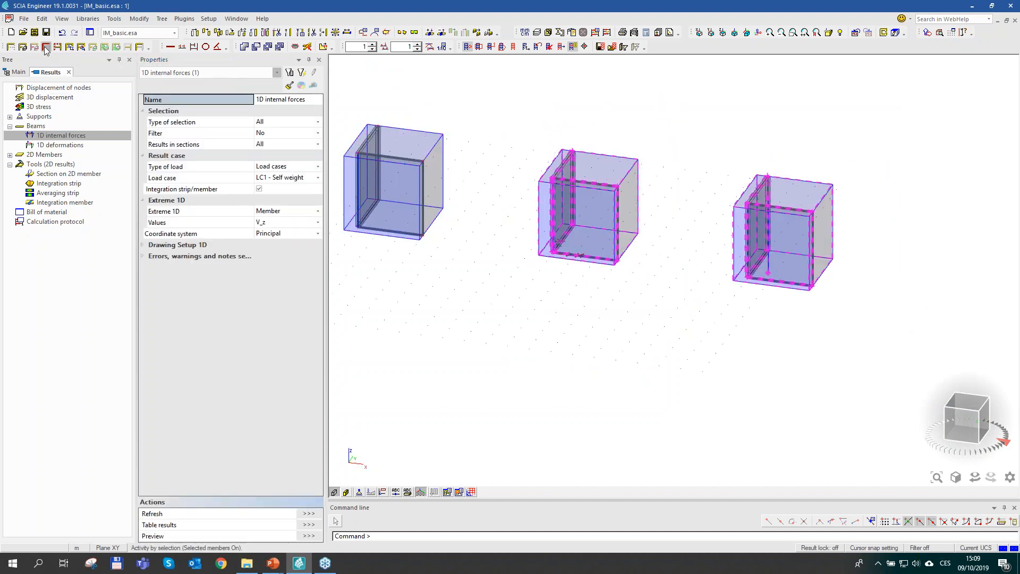
{"action": "left_click", "coordinate": [45, 47]}
{"action": "right_click_drag", "start_coordinate": [563, 175], "coordinate": [757, 193], "text": "ctrl+shift"}
{"action": "middle_click_drag", "start_coordinate": [757, 192], "coordinate": [417, 188]}
{"action": "scroll", "coordinate": [564, 196], "scroll_direction": "down", "scroll_amount": 3}
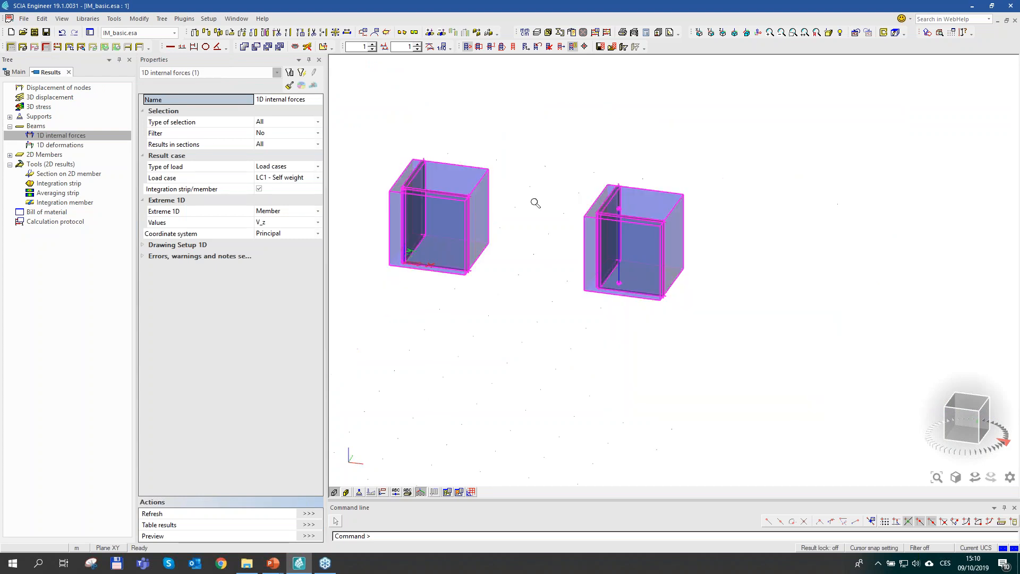
{"action": "middle_click_drag", "start_coordinate": [520, 211], "coordinate": [553, 220]}
{"action": "key", "text": "Escape"}
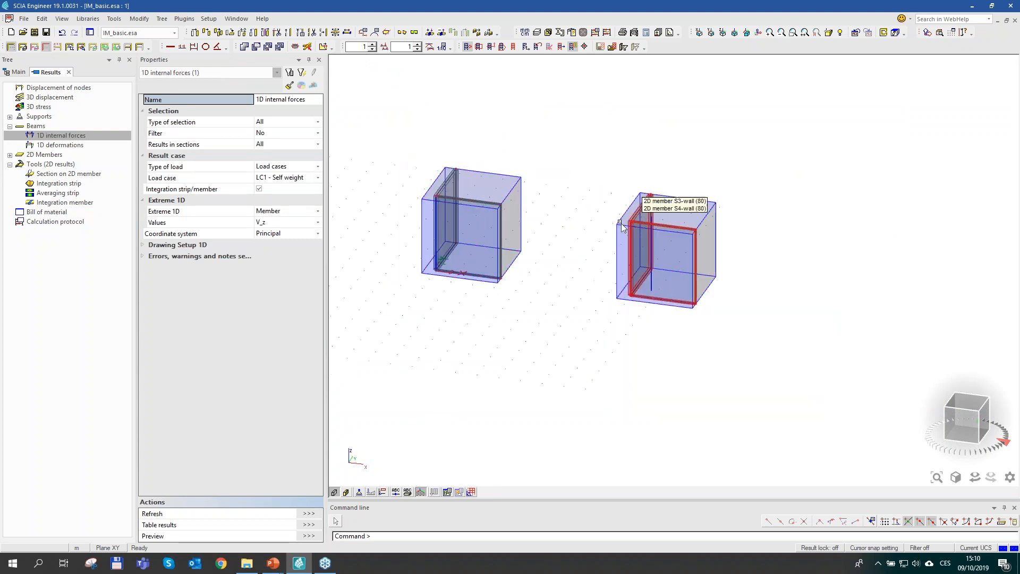
Step: Hide the wall thickness so the two active assemblies display only their mid-surfaces inside the bounding boxes
{"action": "scroll", "coordinate": [628, 240], "scroll_direction": "up", "scroll_amount": 2}
{"action": "middle_click_drag", "start_coordinate": [585, 248], "coordinate": [655, 243]}
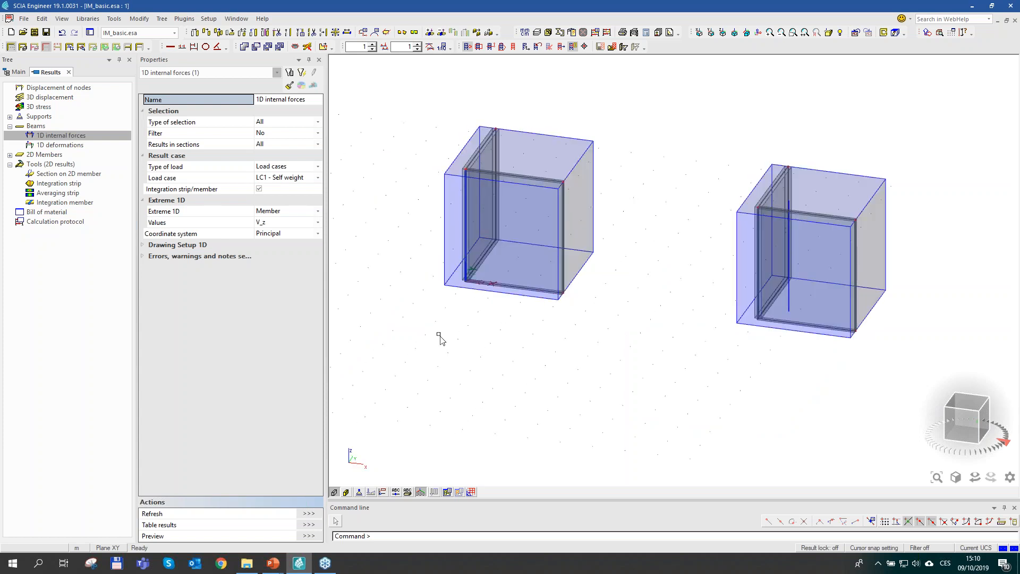
{"action": "scroll", "coordinate": [475, 265], "scroll_direction": "up", "scroll_amount": 2}
{"action": "left_click", "coordinate": [336, 494]}
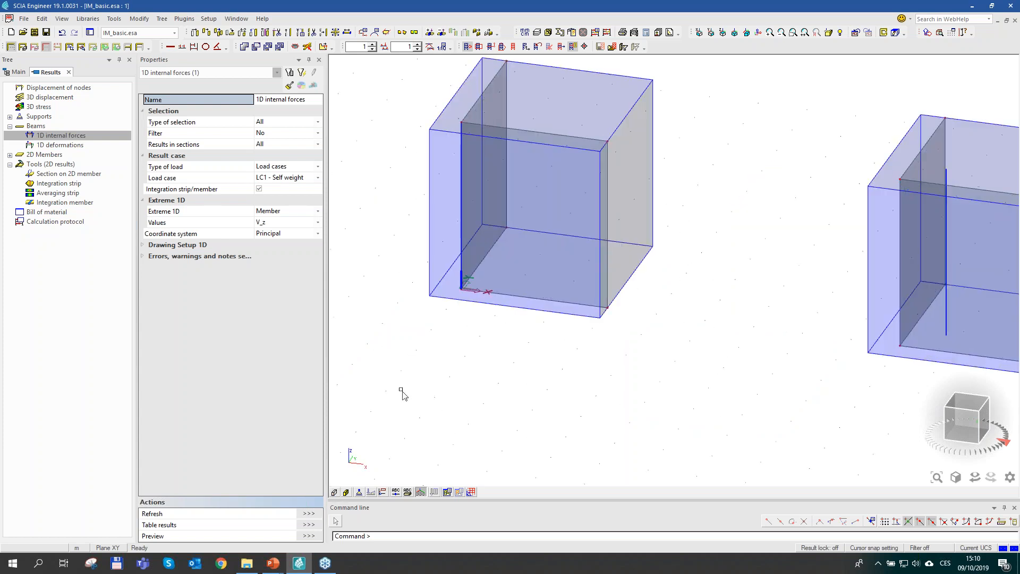
{"action": "middle_click_drag", "start_coordinate": [507, 323], "coordinate": [514, 359]}
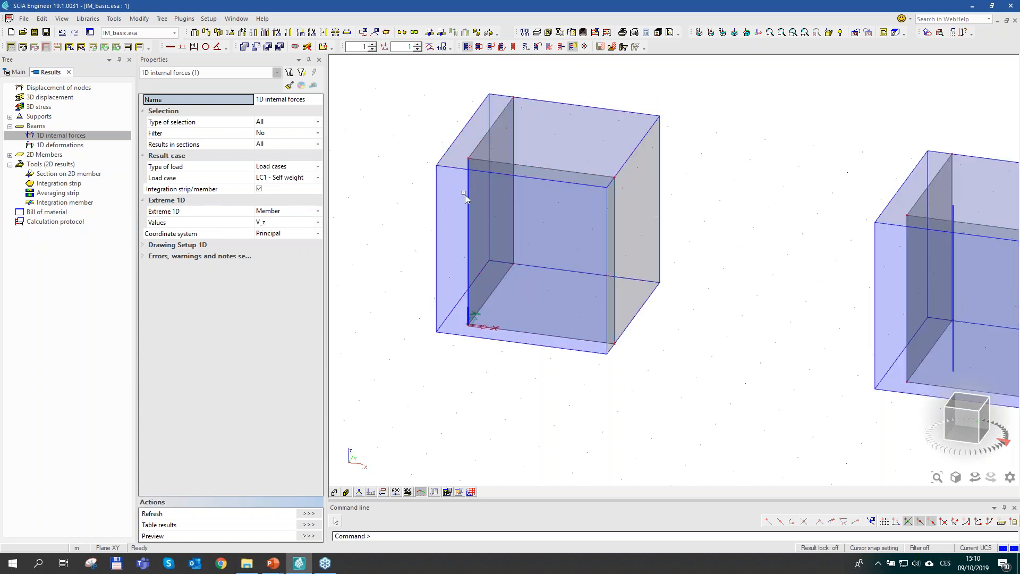
Step: Display the axial force N diagrams for LC1 - Self weight on both integration members
{"action": "middle_click_drag", "start_coordinate": [744, 273], "coordinate": [619, 257]}
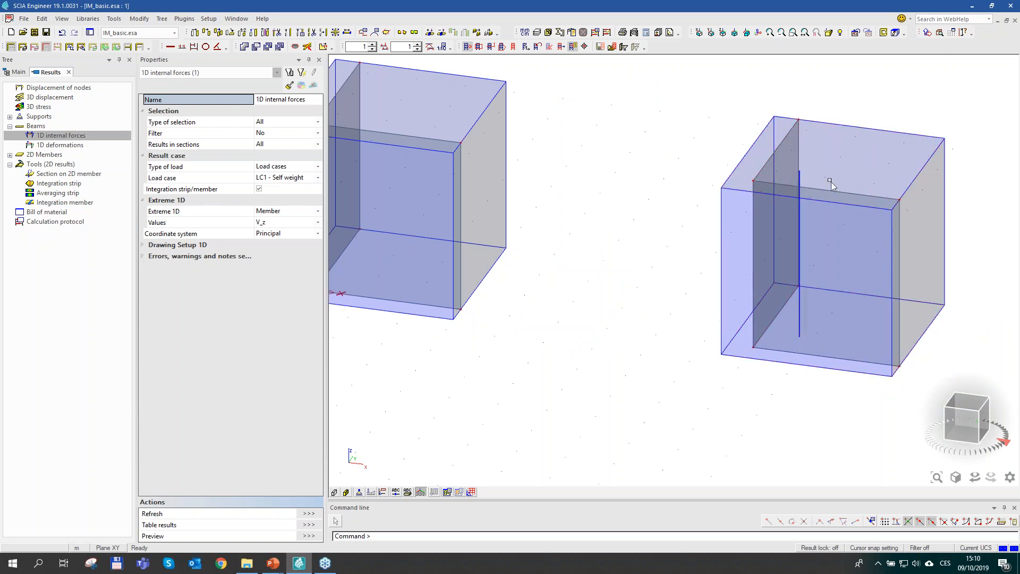
{"action": "scroll", "coordinate": [738, 209], "scroll_direction": "down", "scroll_amount": 2}
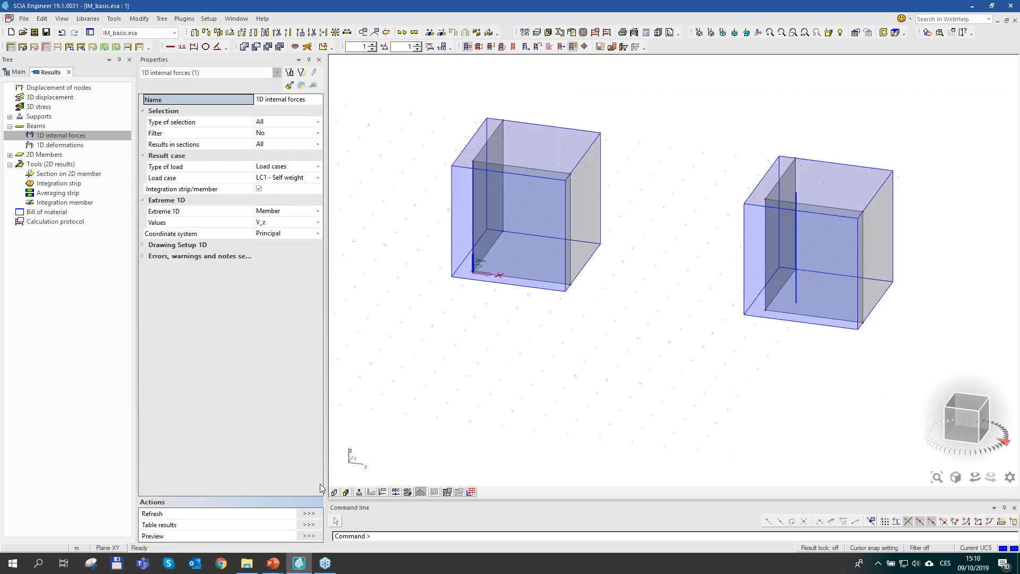
{"action": "left_click", "coordinate": [287, 222]}
{"action": "left_click", "coordinate": [318, 222]}
{"action": "left_click", "coordinate": [276, 232]}
{"action": "left_click", "coordinate": [310, 512]}
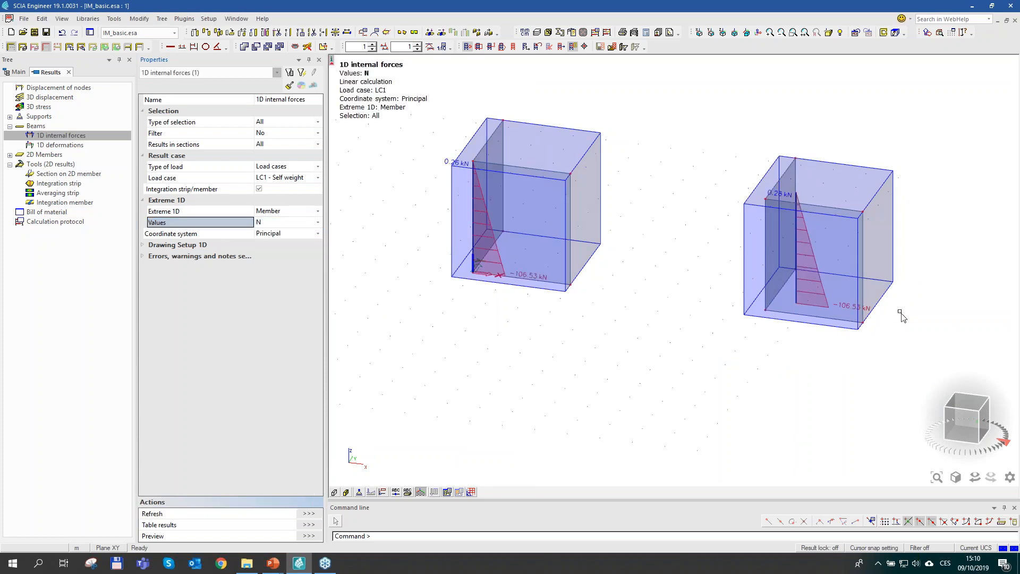
{"action": "middle_click_drag", "start_coordinate": [878, 317], "coordinate": [853, 318]}
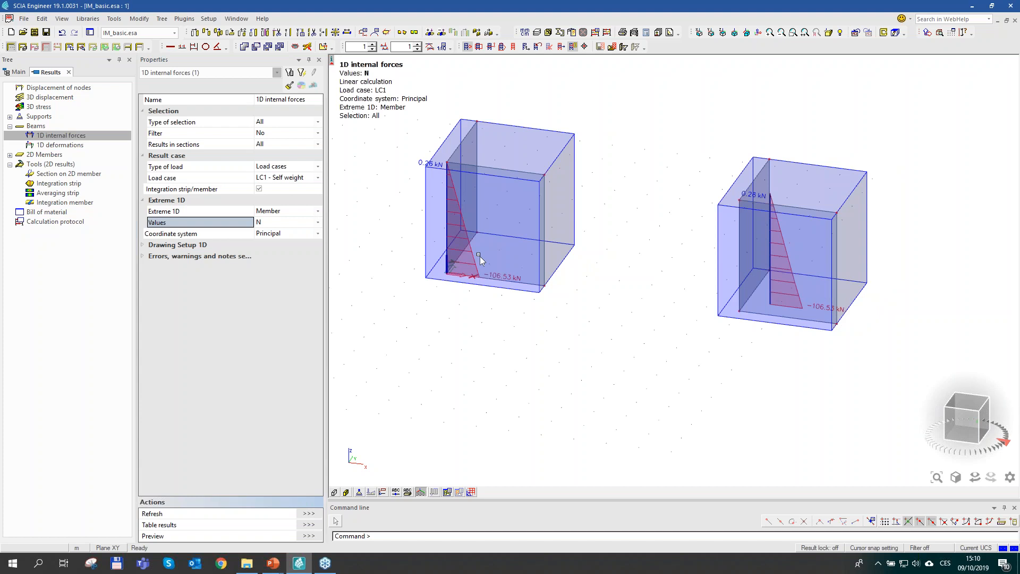
Step: Display the shear force diagrams V_y and V_z in turn on both integration members
{"action": "left_click", "coordinate": [288, 224]}
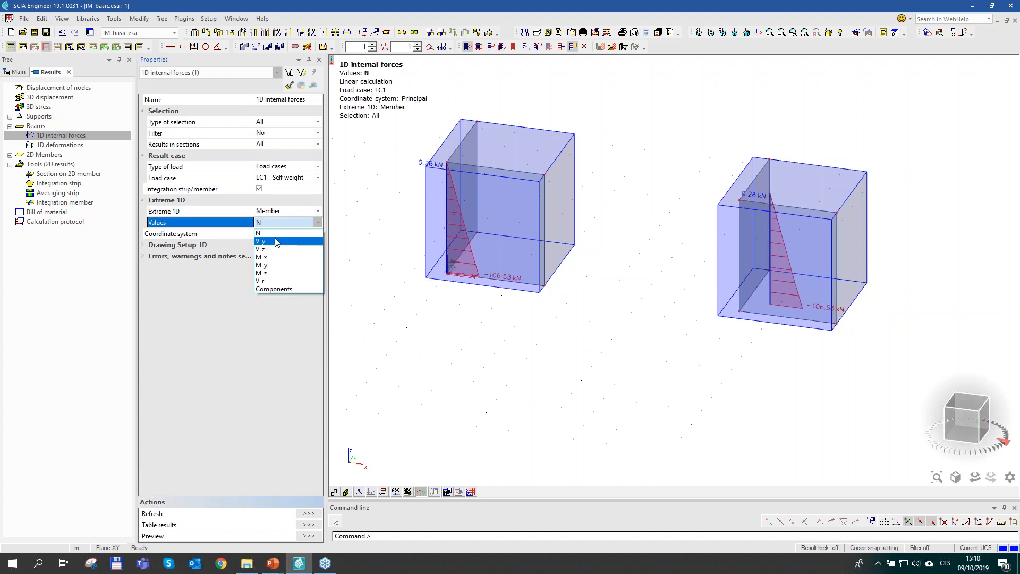
{"action": "left_click", "coordinate": [272, 240]}
{"action": "left_click", "coordinate": [307, 512]}
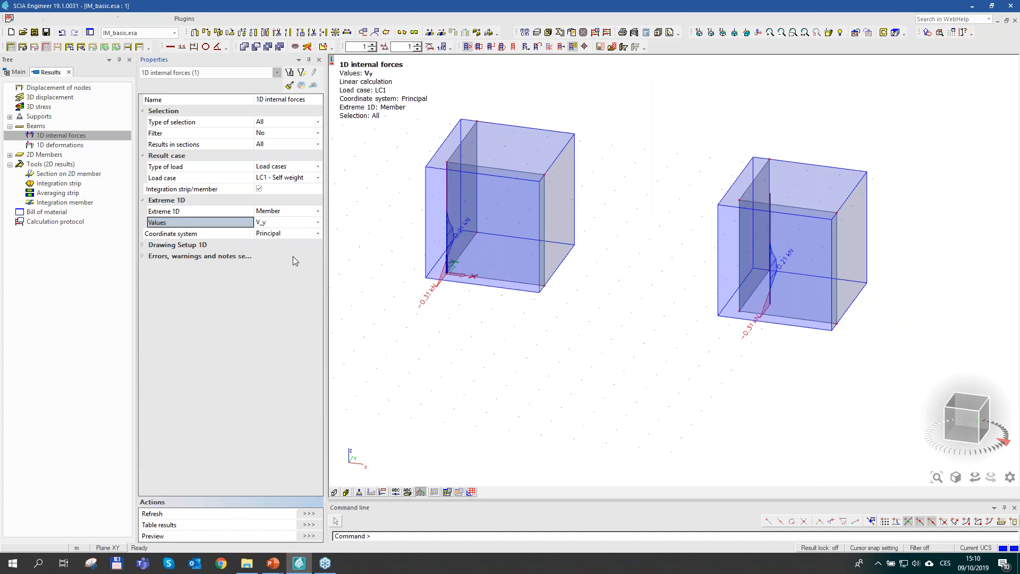
{"action": "left_click", "coordinate": [283, 224]}
{"action": "left_click", "coordinate": [260, 248]}
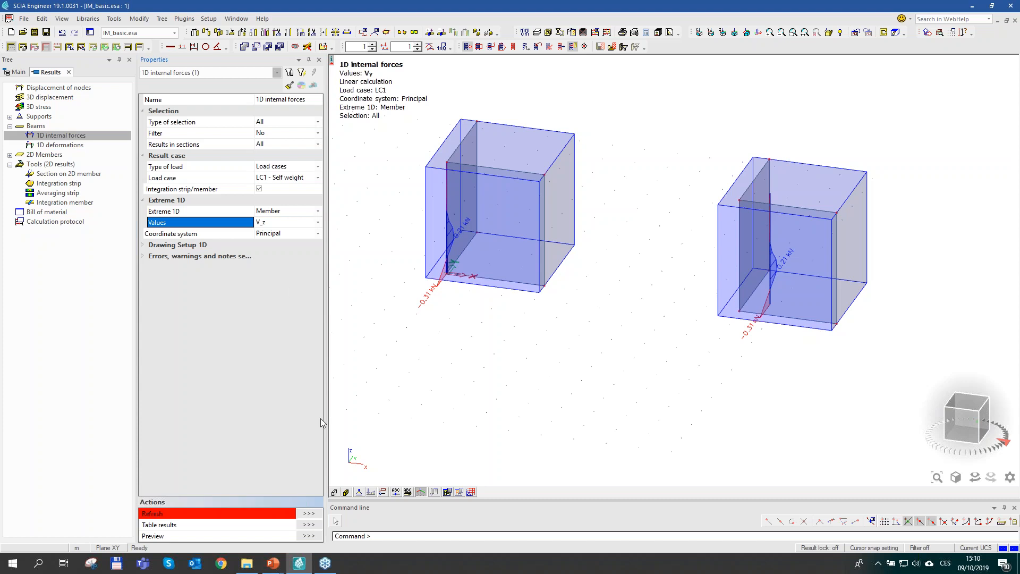
{"action": "left_click", "coordinate": [308, 513]}
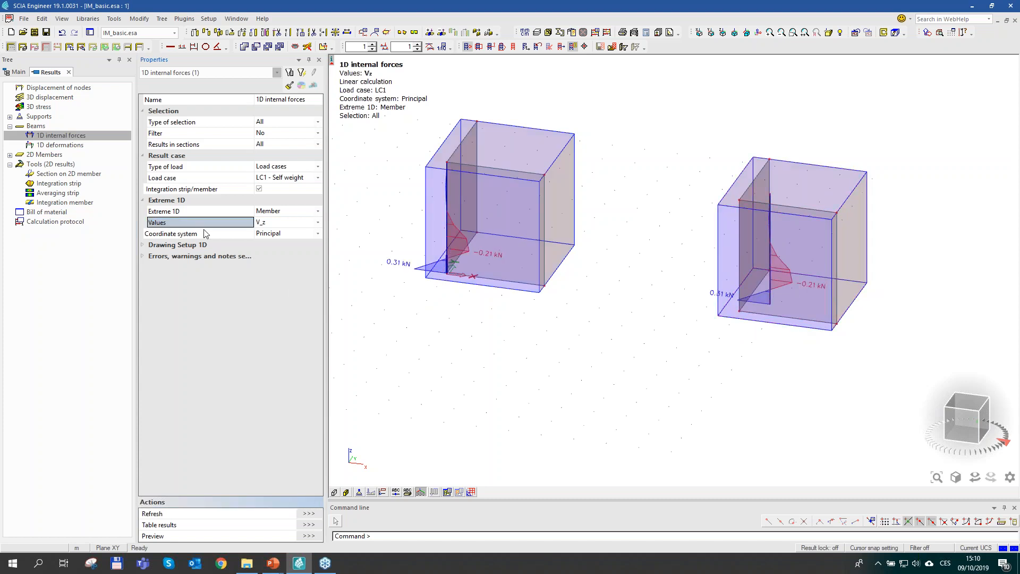
Step: Display the bending moment M_y diagrams on both integration members
{"action": "left_click", "coordinate": [277, 223]}
{"action": "left_click", "coordinate": [269, 265]}
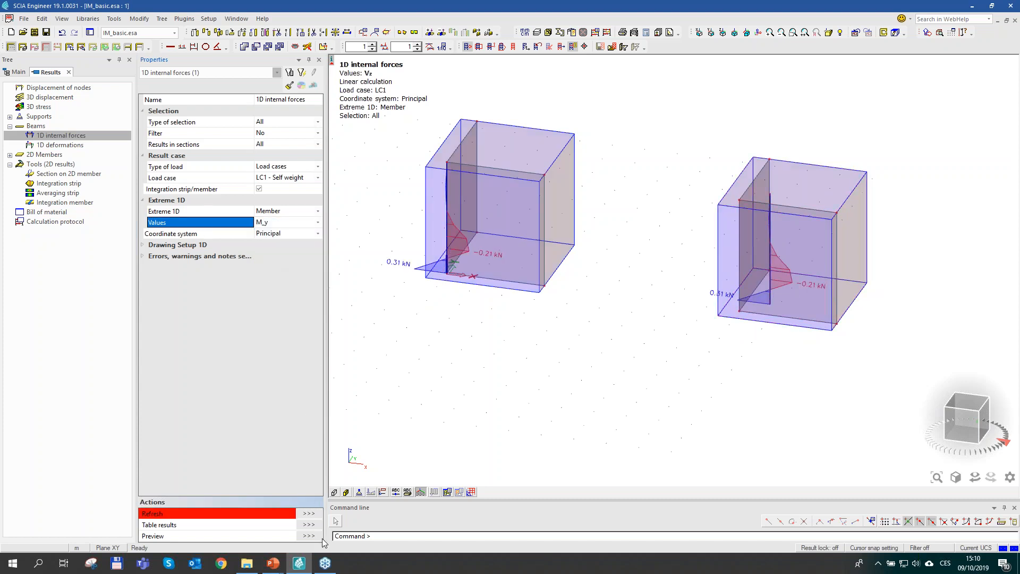
{"action": "left_click", "coordinate": [309, 512]}
Step: Examine and compare the M_y diagrams and their base values on the two integration members
{"action": "scroll", "coordinate": [765, 305], "scroll_direction": "up", "scroll_amount": 3}
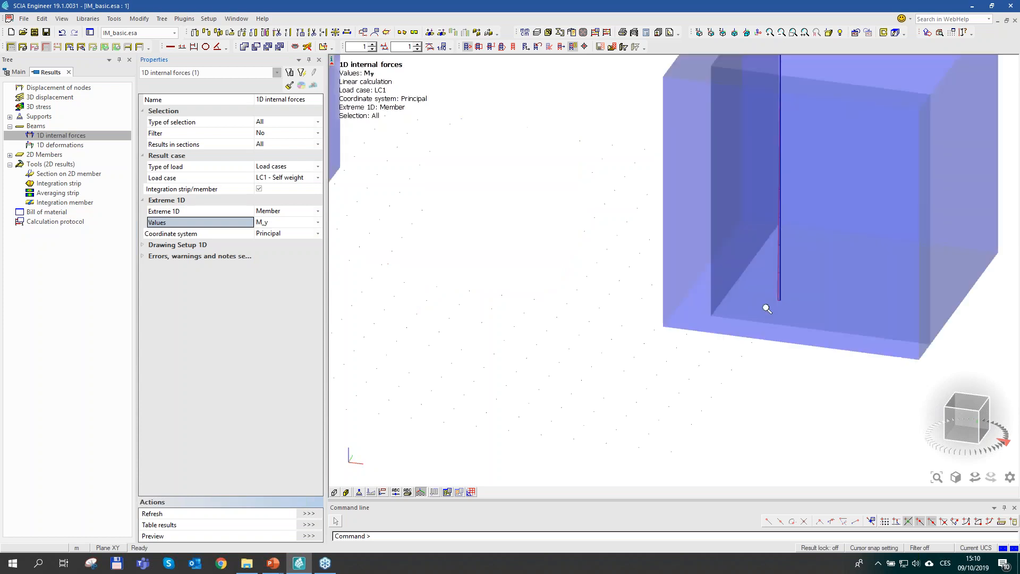
{"action": "scroll", "coordinate": [785, 252], "scroll_direction": "up", "scroll_amount": 2}
{"action": "scroll", "coordinate": [770, 297], "scroll_direction": "down", "scroll_amount": 2}
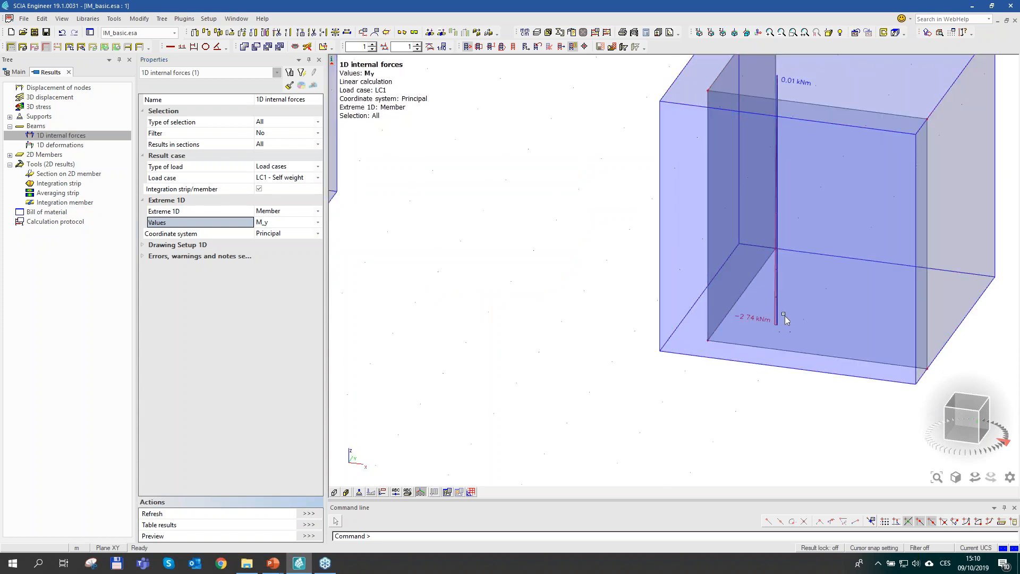
{"action": "scroll", "coordinate": [813, 296], "scroll_direction": "down", "scroll_amount": 3}
{"action": "scroll", "coordinate": [443, 274], "scroll_direction": "up", "scroll_amount": 2}
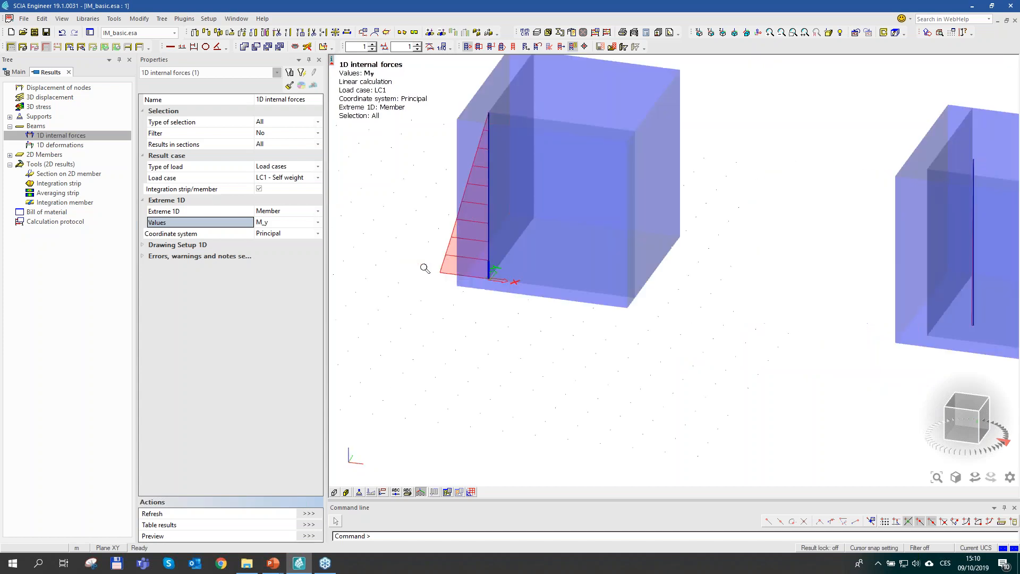
{"action": "middle_click_drag", "start_coordinate": [431, 268], "coordinate": [480, 276]}
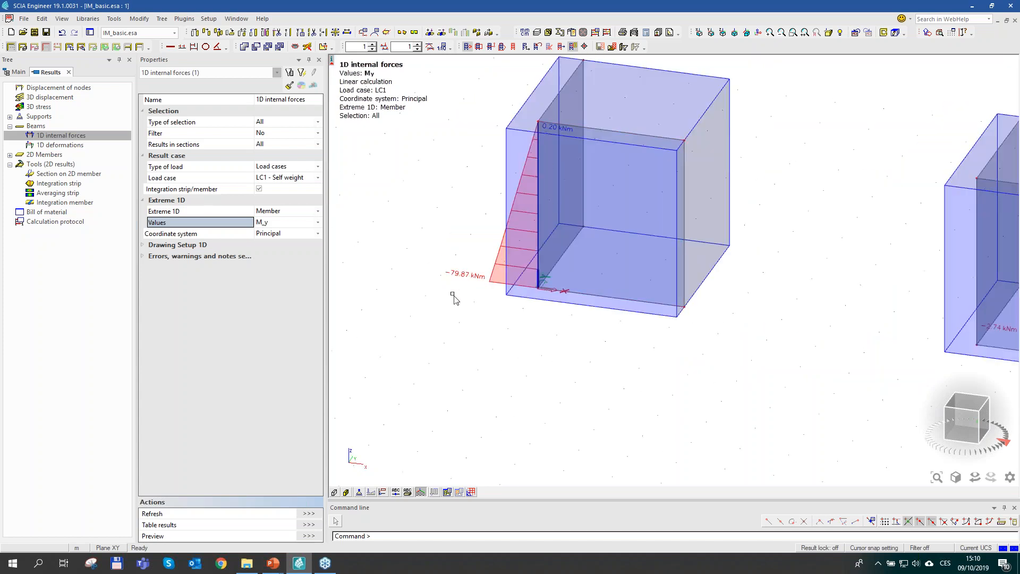
{"action": "middle_click_drag", "start_coordinate": [717, 333], "coordinate": [657, 329]}
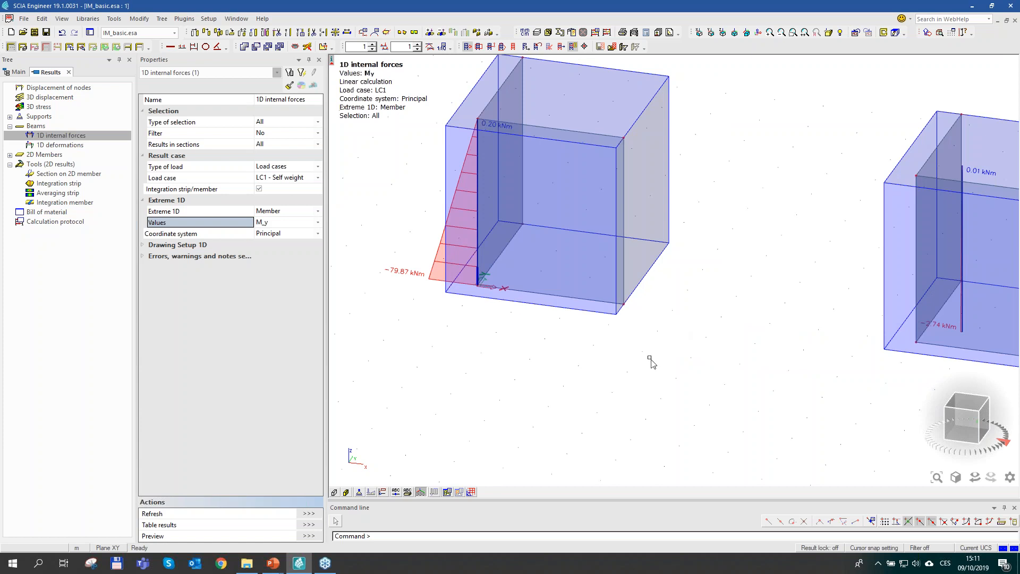
{"action": "middle_click_drag", "start_coordinate": [728, 237], "coordinate": [677, 255]}
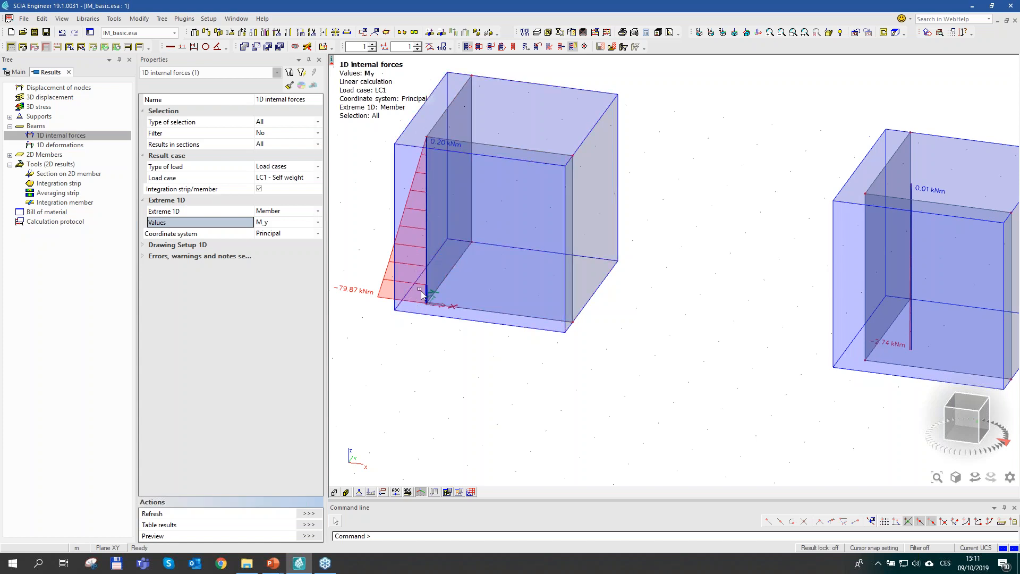
{"action": "middle_click_drag", "start_coordinate": [936, 352], "coordinate": [862, 361]}
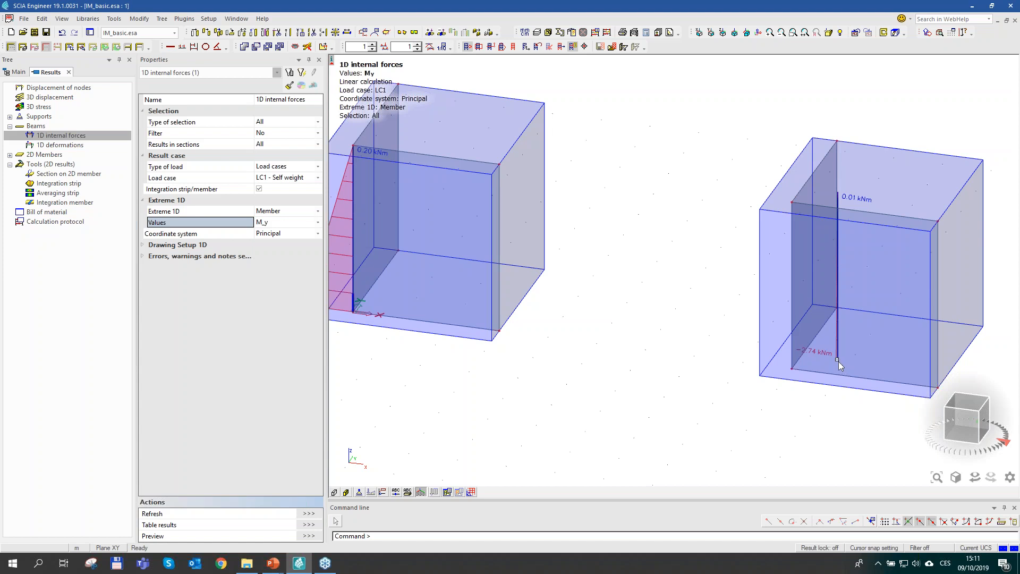
{"action": "scroll", "coordinate": [838, 362], "scroll_direction": "up", "scroll_amount": 2}
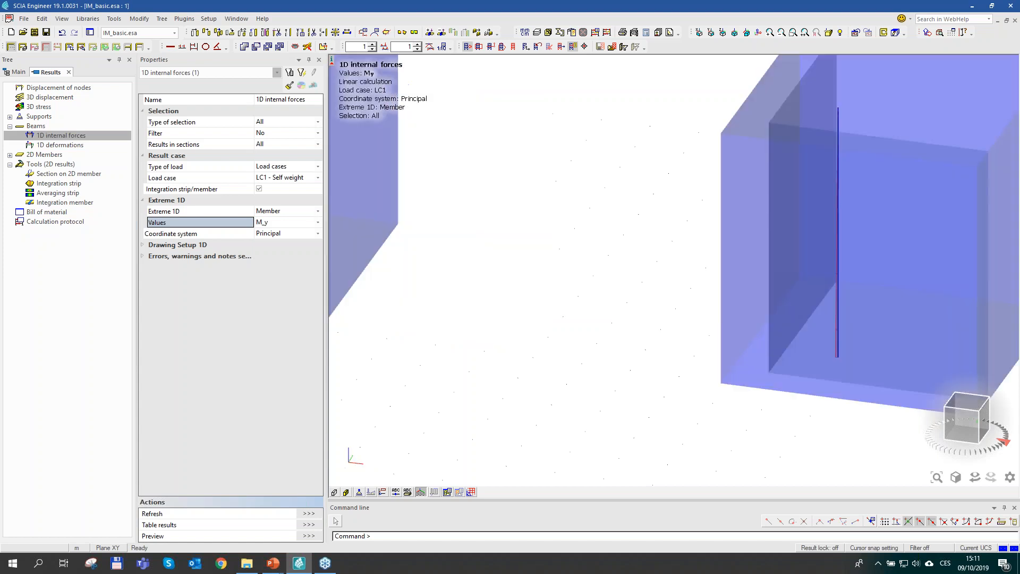
{"action": "scroll", "coordinate": [845, 356], "scroll_direction": "down", "scroll_amount": 3}
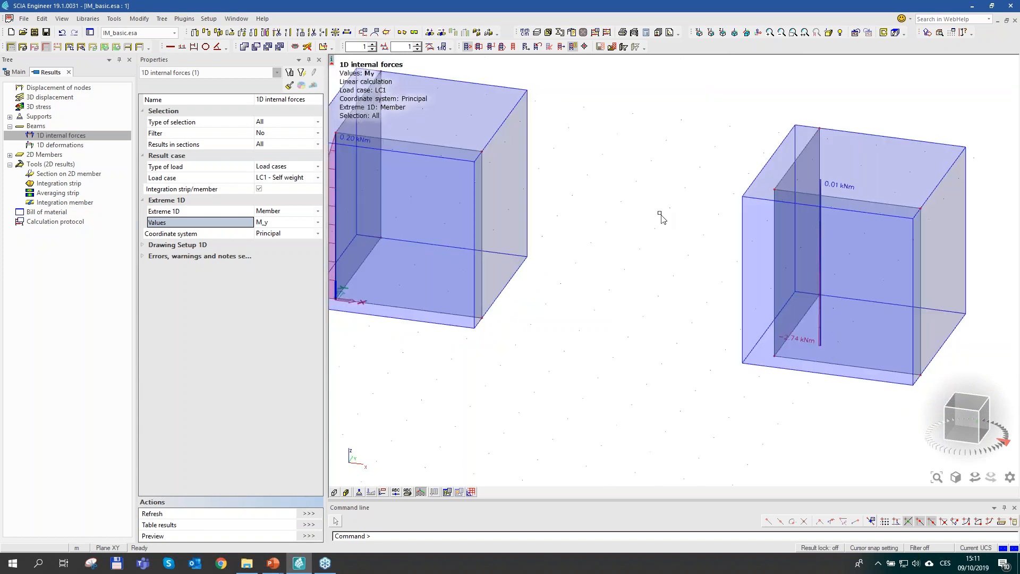
{"action": "scroll", "coordinate": [834, 363], "scroll_direction": "down", "scroll_amount": 2}
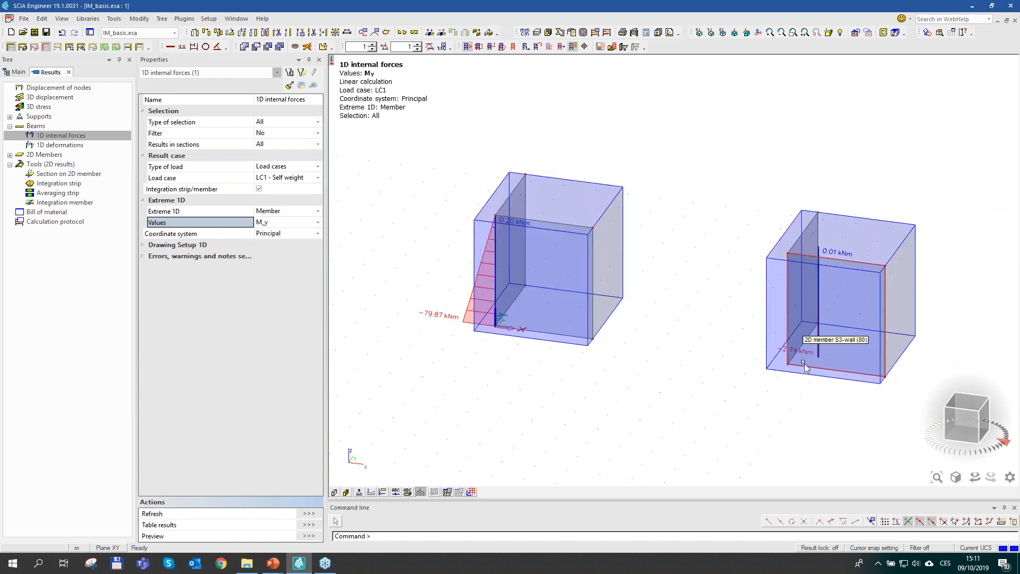
{"action": "scroll", "coordinate": [865, 330], "scroll_direction": "up", "scroll_amount": 2}
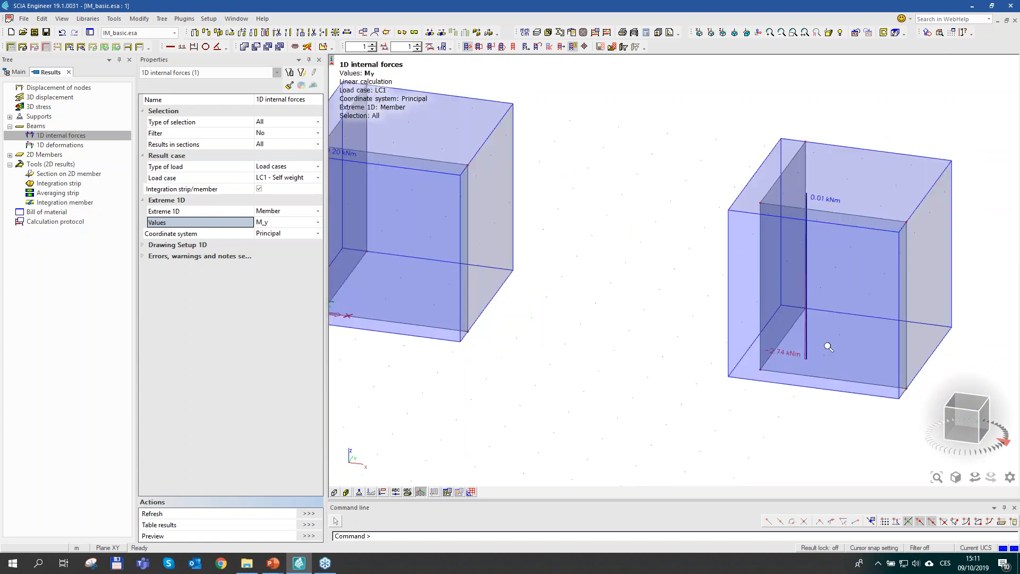
{"action": "scroll", "coordinate": [829, 347], "scroll_direction": "up", "scroll_amount": 2}
{"action": "scroll", "coordinate": [847, 349], "scroll_direction": "down", "scroll_amount": 2}
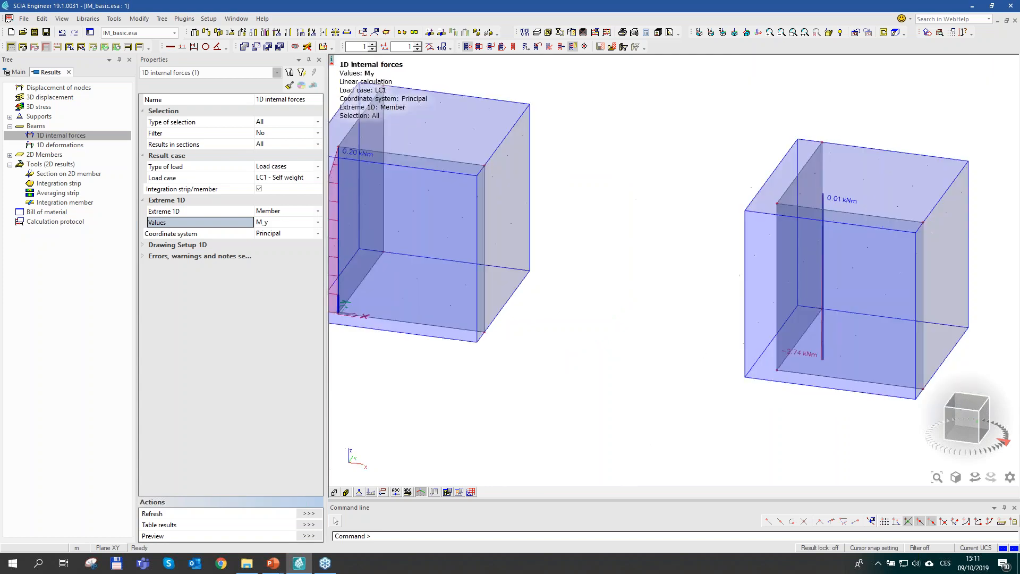
{"action": "middle_click_drag", "start_coordinate": [665, 320], "coordinate": [786, 318]}
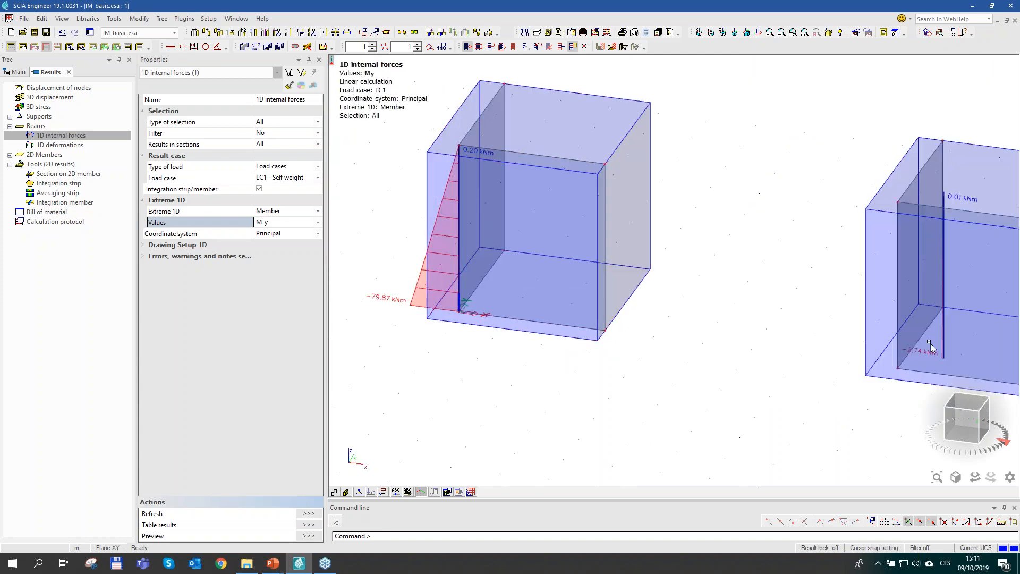
{"action": "middle_click_drag", "start_coordinate": [931, 346], "coordinate": [866, 347]}
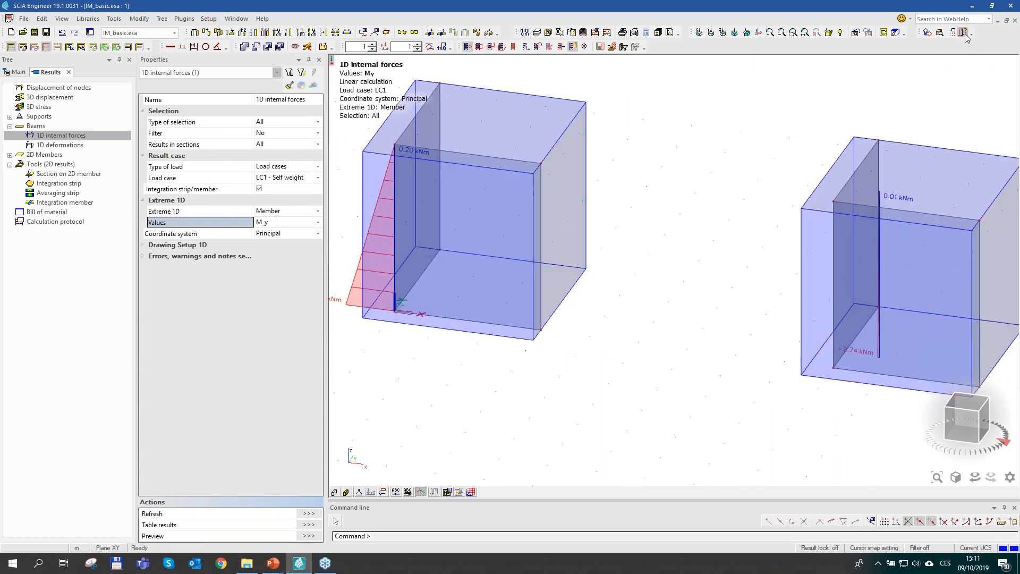
Step: Query the coordinates at the base of the right-hand integration member, and display the N diagrams again
{"action": "left_click", "coordinate": [963, 32]}
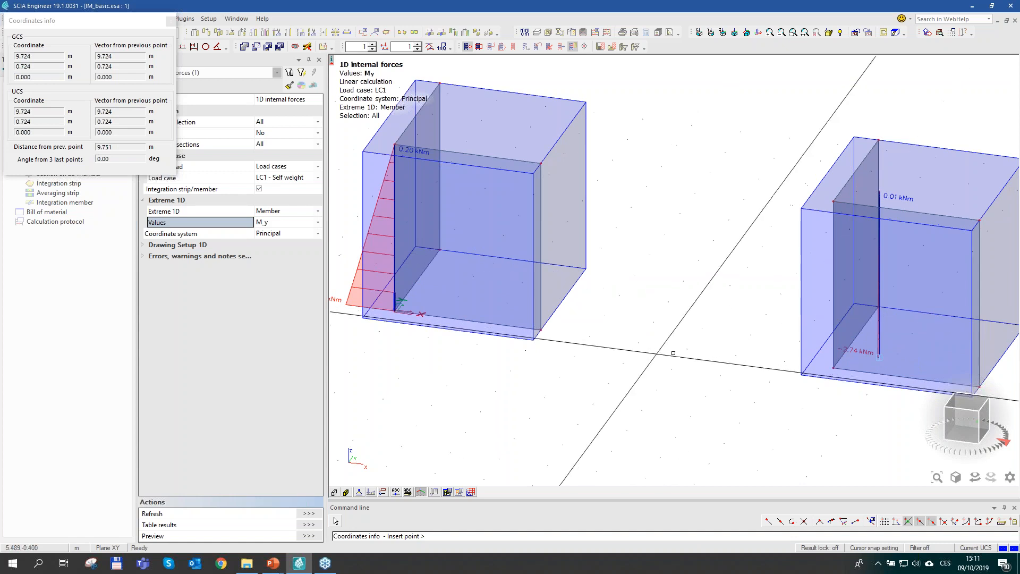
{"action": "left_click", "coordinate": [291, 222]}
{"action": "left_click", "coordinate": [263, 232]}
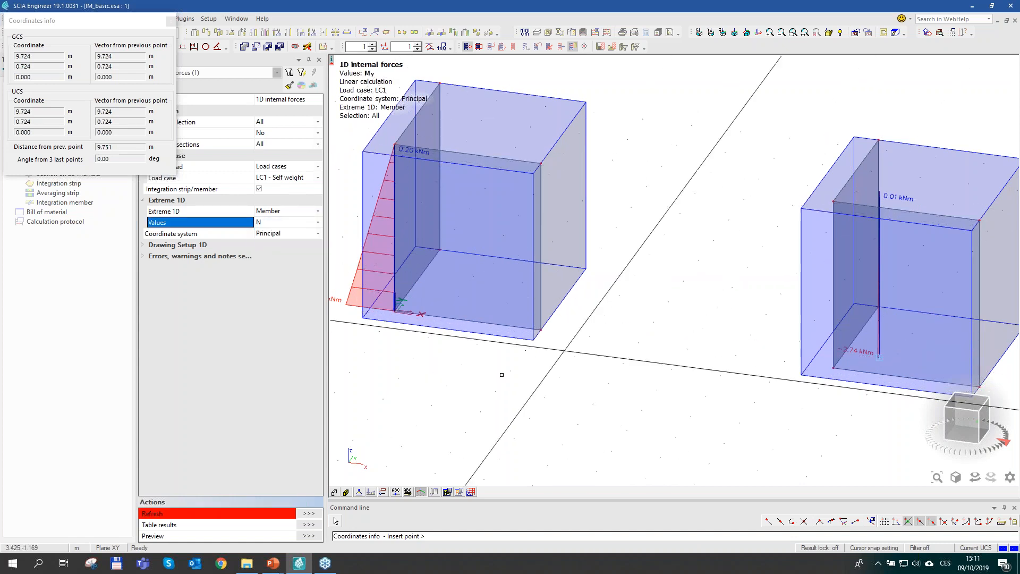
{"action": "left_click", "coordinate": [309, 513]}
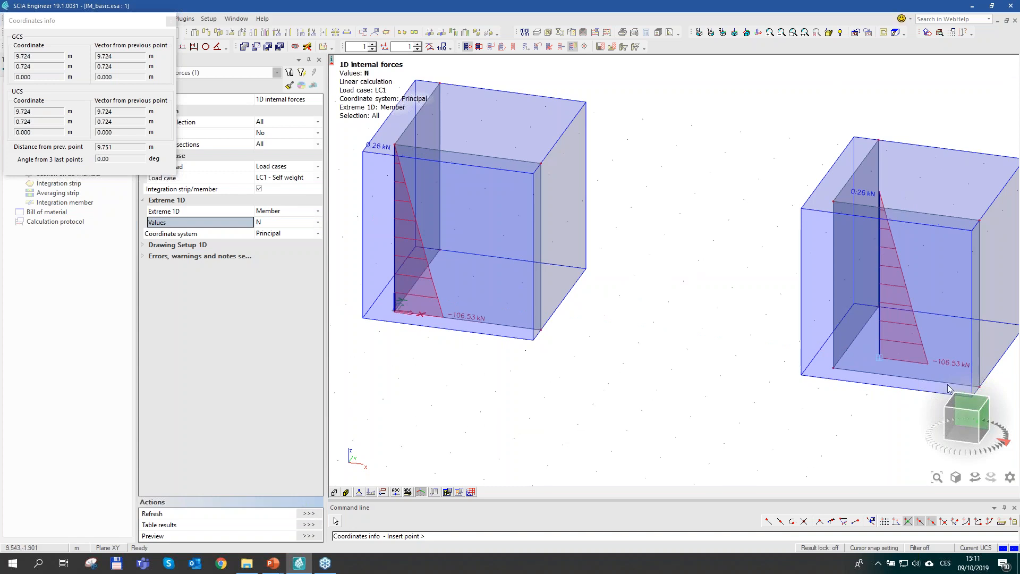
Step: Open the Kalkulačka calculator, enter 0.724 as the first factor of a multiplication, and return to SCIA Engineer to check the axial force
{"action": "left_click", "coordinate": [43, 569]}
{"action": "type", "text": "ca"}
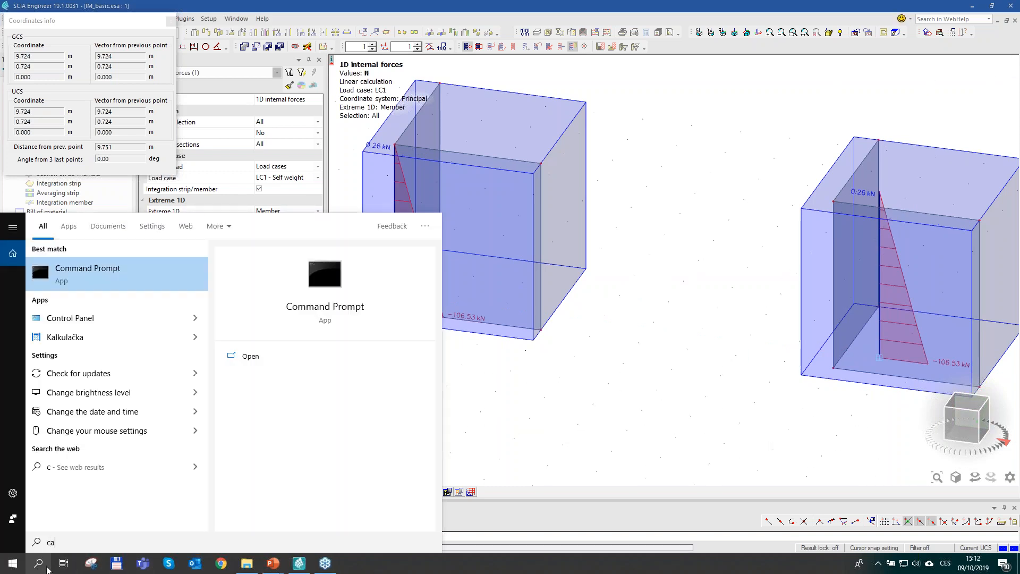
{"action": "type", "text": "l"}
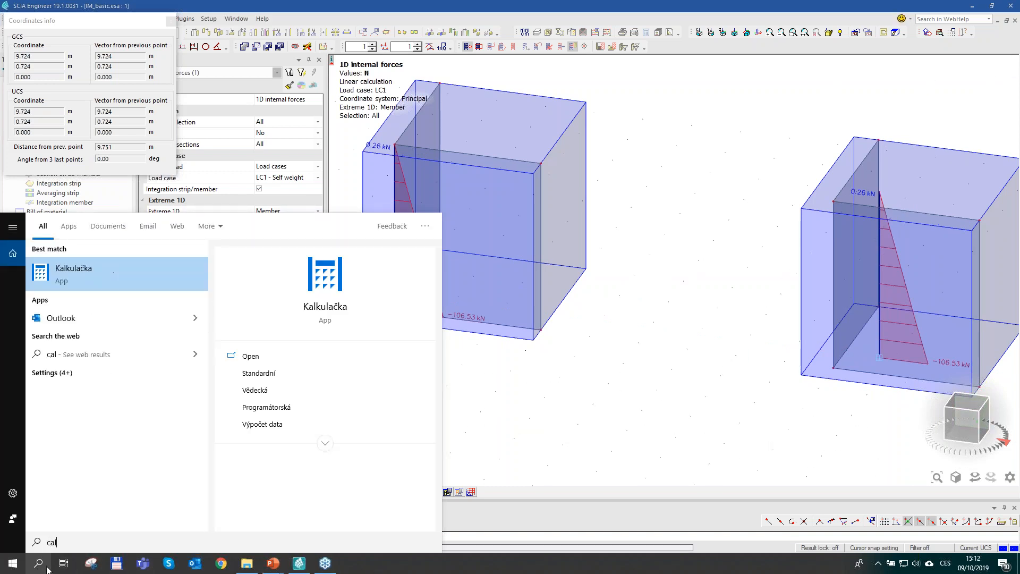
{"action": "left_click", "coordinate": [63, 272]}
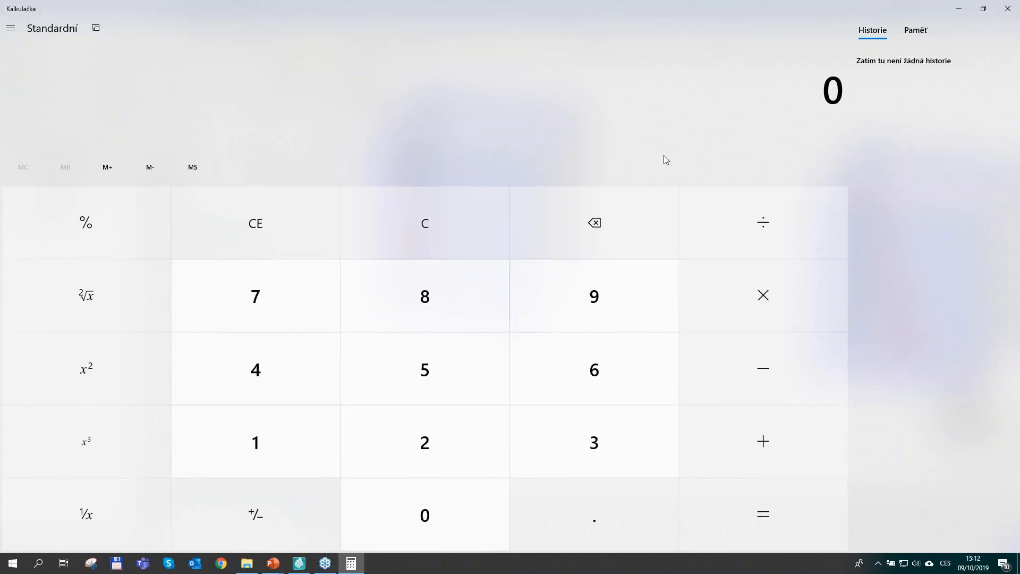
{"action": "left_click", "coordinate": [959, 9]}
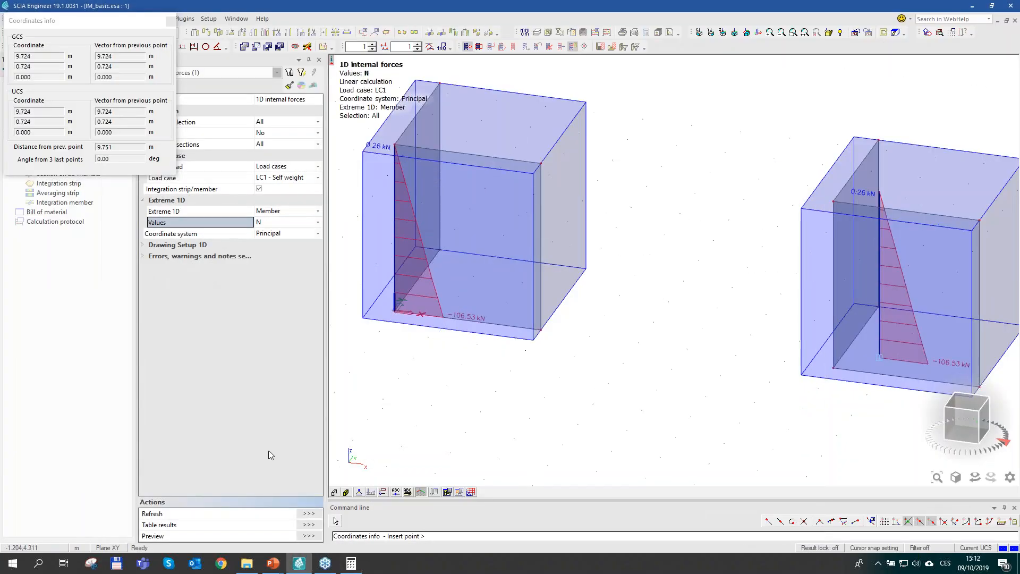
{"action": "left_click", "coordinate": [351, 563]}
{"action": "type", "text": ".724"}
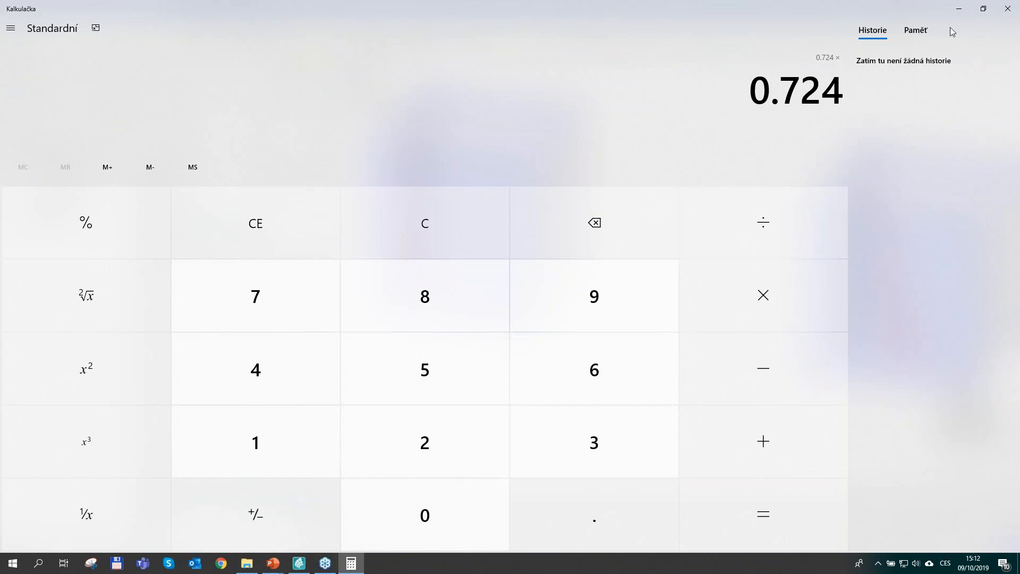
{"action": "left_click", "coordinate": [959, 9]}
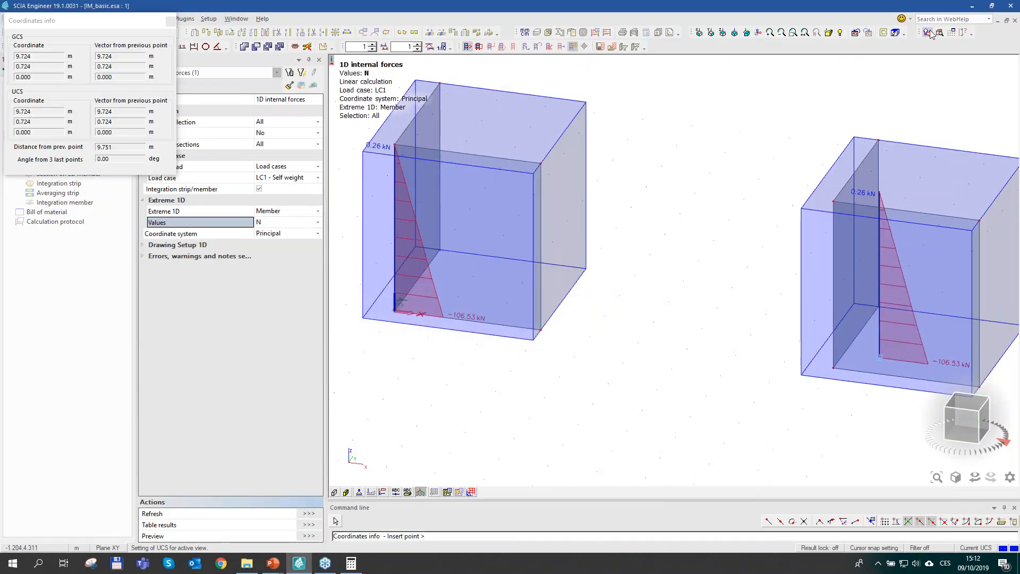
Step: Switch to the calculator, complete the multiplication of 0.724 by 107, and return to SCIA Engineer
{"action": "key", "text": "alt+Tab"}
{"action": "left_click", "coordinate": [490, 139]}
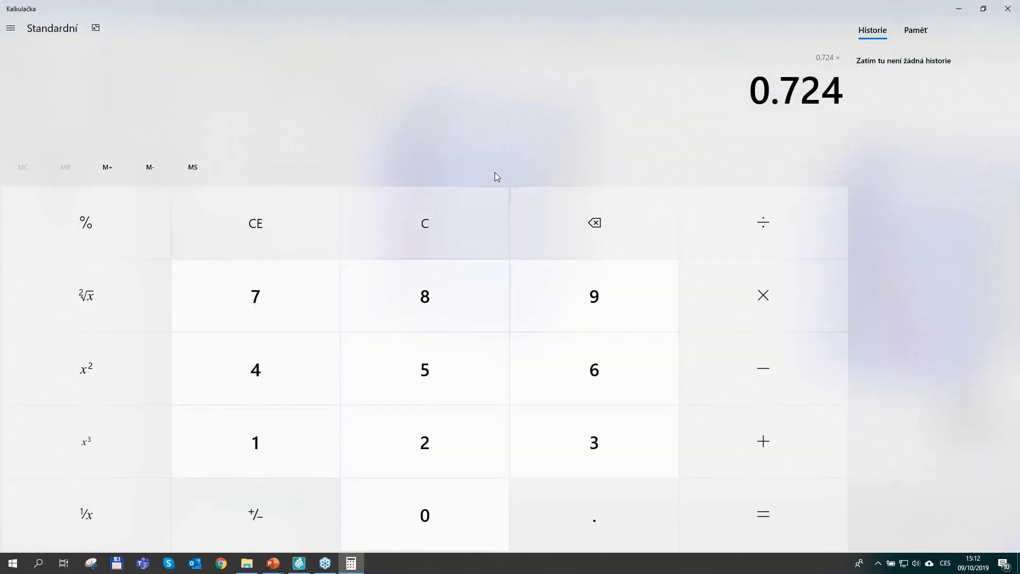
{"action": "type", "text": "107"}
{"action": "key", "text": "Return"}
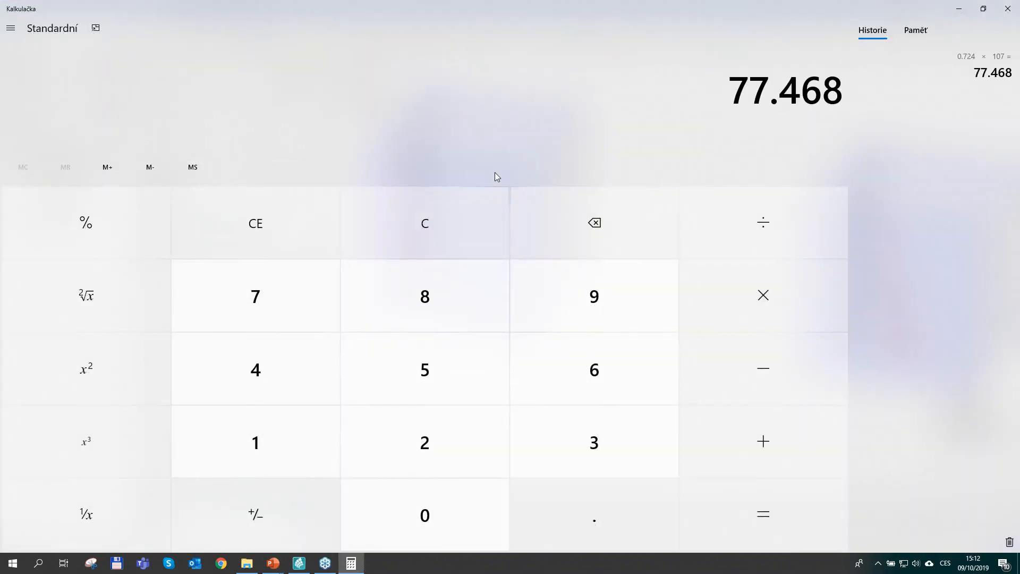
{"action": "left_click", "coordinate": [961, 9]}
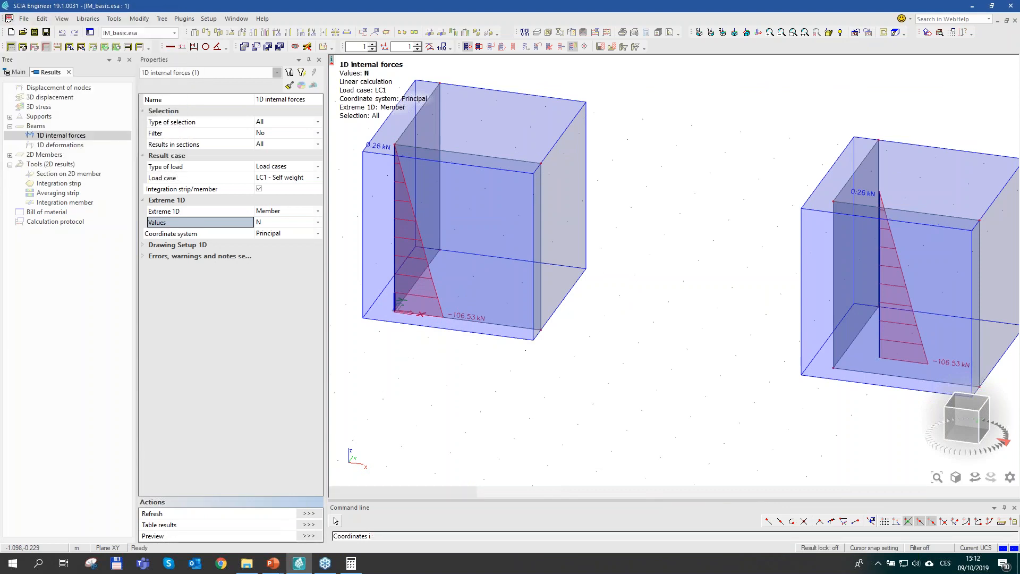
Step: End the coordinate query, display the M_y diagrams, and compare them on the two integration members
{"action": "key", "text": "Escape"}
{"action": "left_click", "coordinate": [304, 222]}
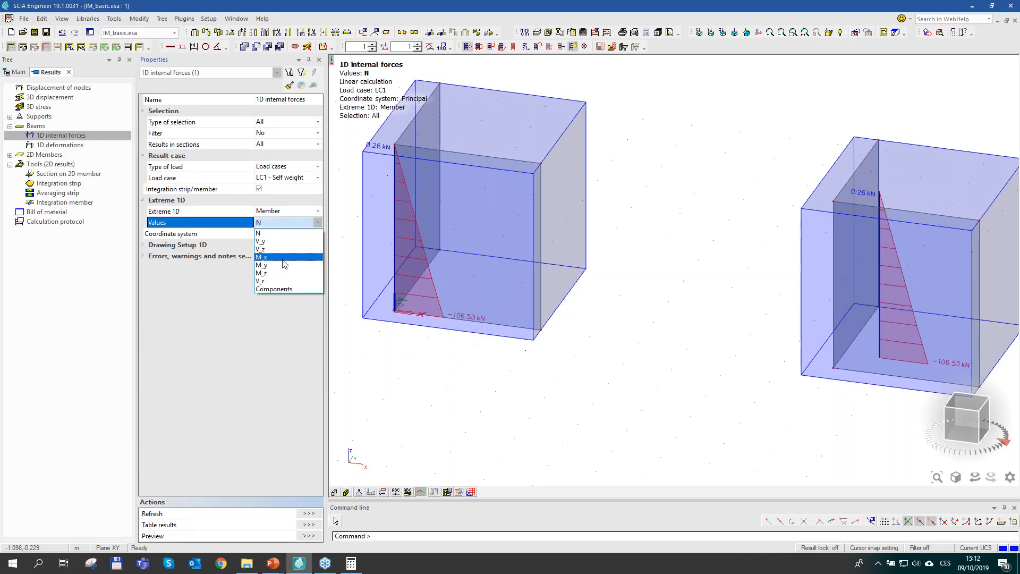
{"action": "left_click", "coordinate": [280, 266]}
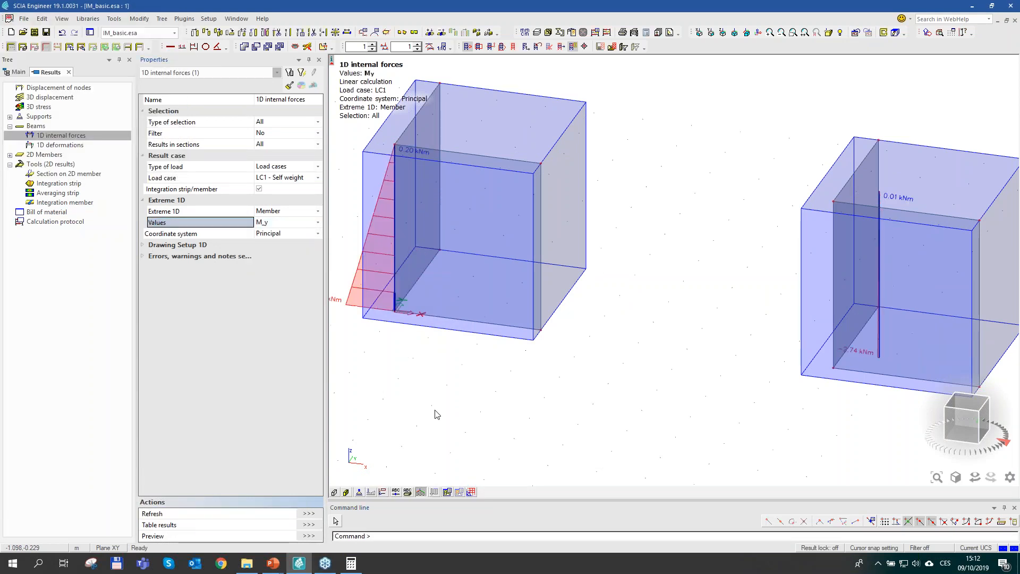
{"action": "middle_click_drag", "start_coordinate": [390, 311], "coordinate": [551, 328]}
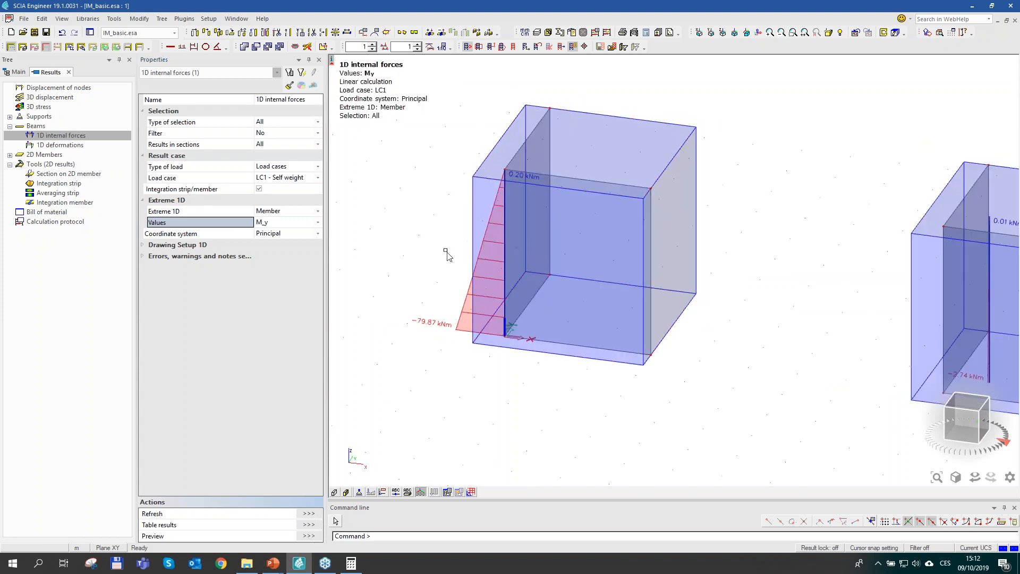
{"action": "middle_click_drag", "start_coordinate": [626, 314], "coordinate": [595, 313]}
{"action": "middle_click_drag", "start_coordinate": [493, 305], "coordinate": [539, 283]}
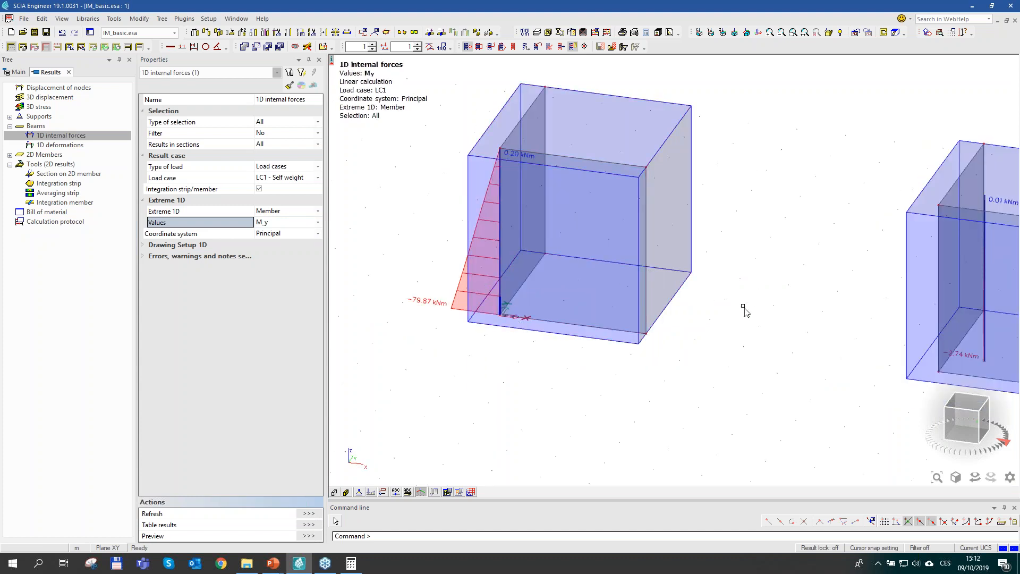
{"action": "middle_click_drag", "start_coordinate": [743, 306], "coordinate": [654, 298]}
{"action": "middle_click_drag", "start_coordinate": [847, 332], "coordinate": [817, 297]}
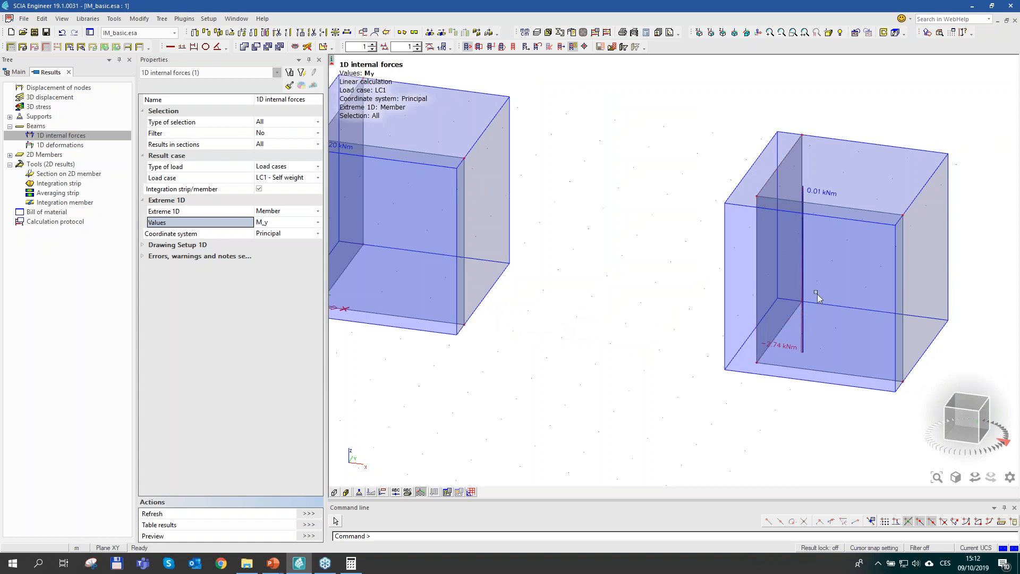
{"action": "middle_click_drag", "start_coordinate": [656, 292], "coordinate": [758, 341]}
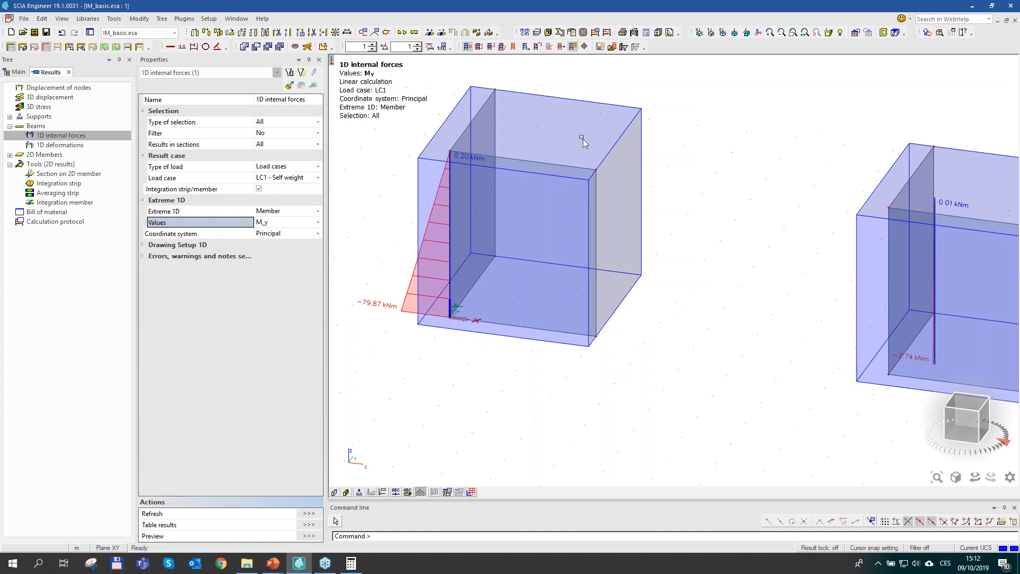
{"action": "middle_click_drag", "start_coordinate": [653, 173], "coordinate": [668, 189]}
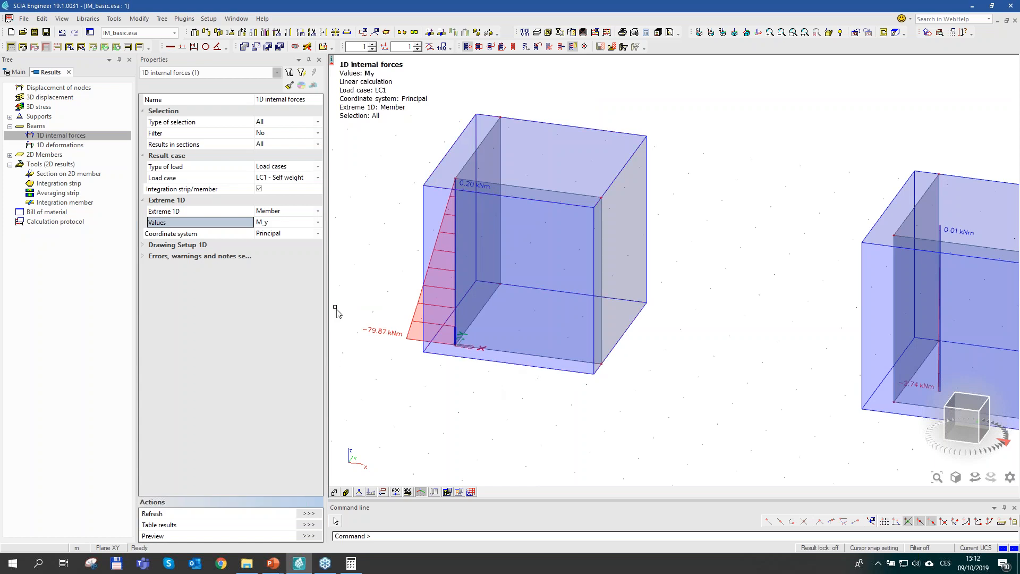
Step: Set integration member IM1 to integrate relative to the Center of gravity and check its updated M_y diagram
{"action": "left_click", "coordinate": [555, 127]}
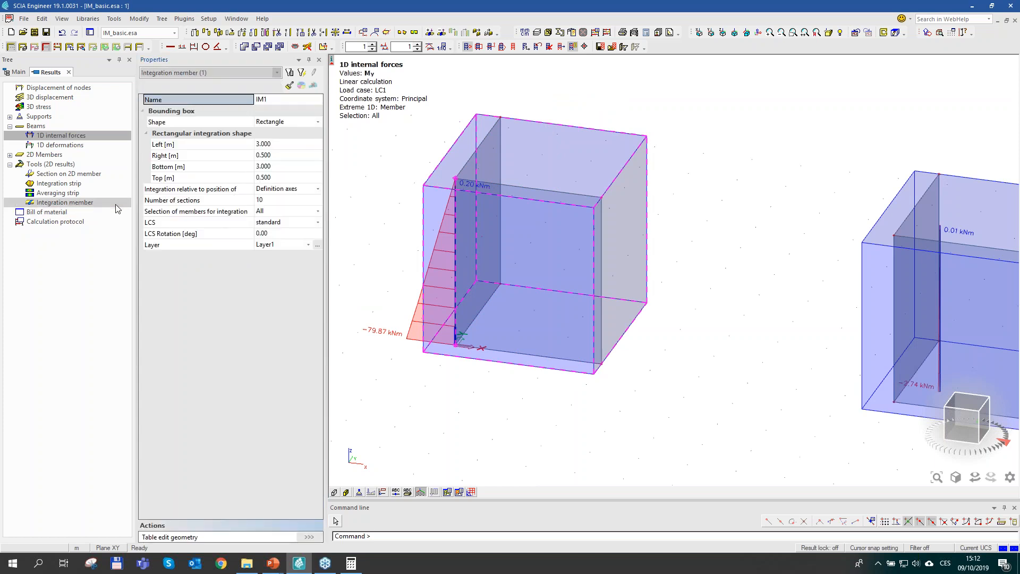
{"action": "left_click", "coordinate": [200, 192]}
{"action": "left_click", "coordinate": [273, 193]}
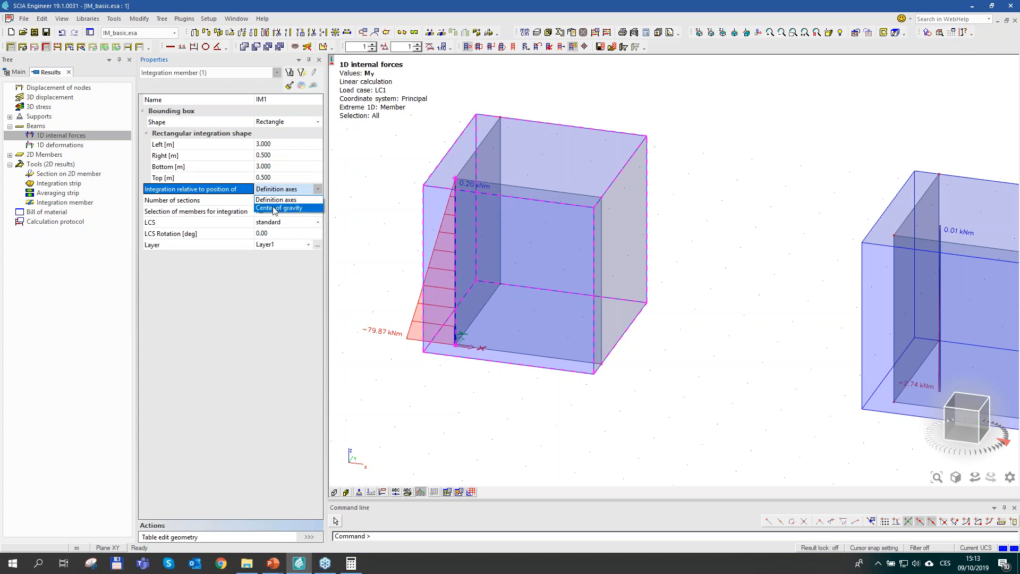
{"action": "left_click", "coordinate": [275, 208]}
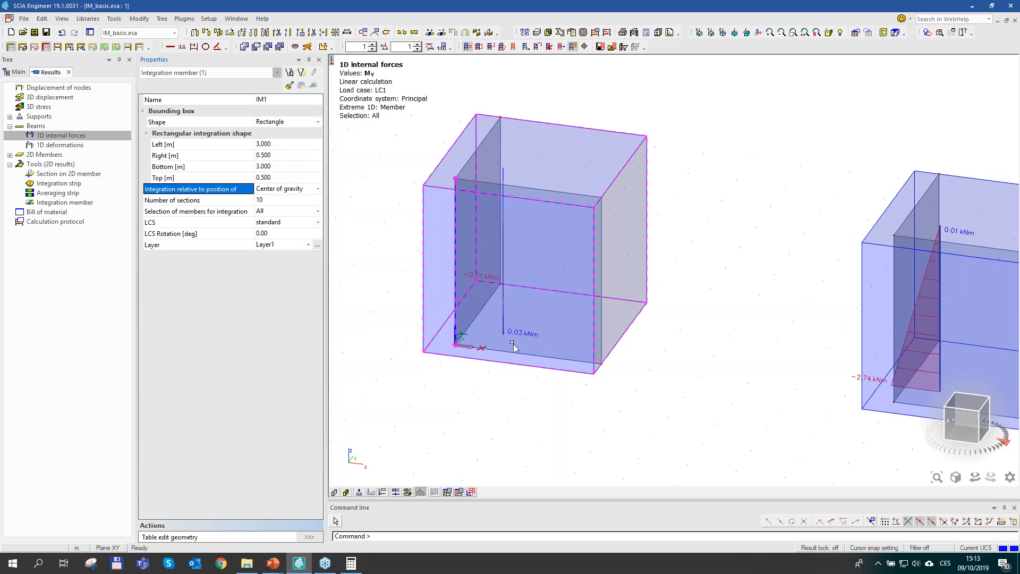
{"action": "scroll", "coordinate": [519, 339], "scroll_direction": "up", "scroll_amount": 2}
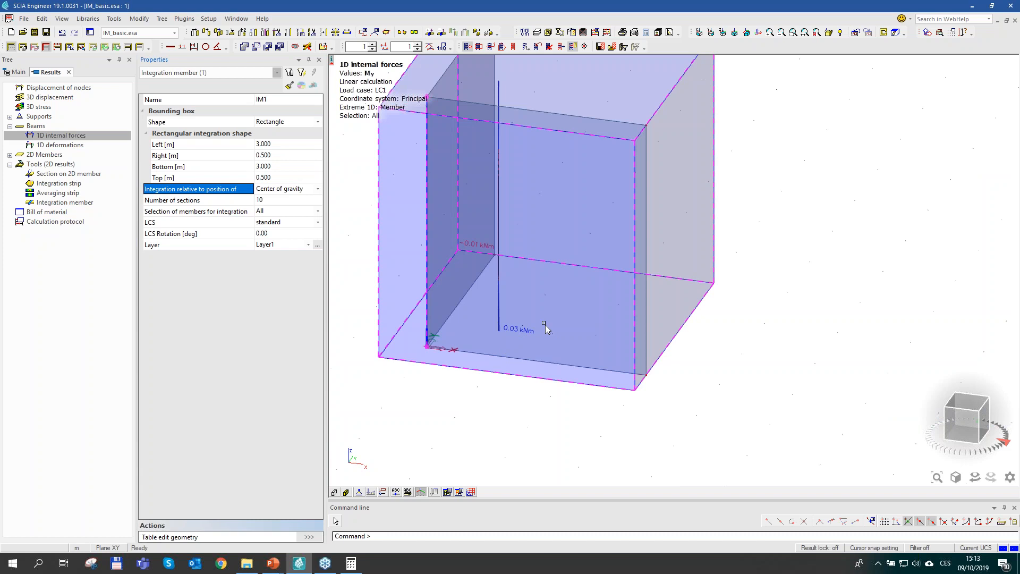
{"action": "scroll", "coordinate": [545, 324], "scroll_direction": "down", "scroll_amount": 1}
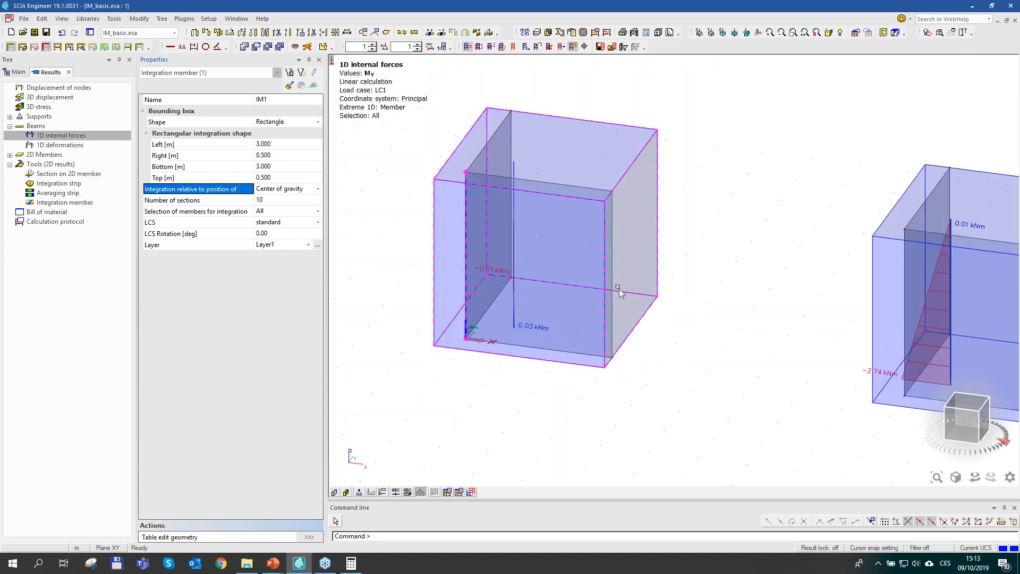
{"action": "middle_click_drag", "start_coordinate": [546, 285], "coordinate": [532, 273]}
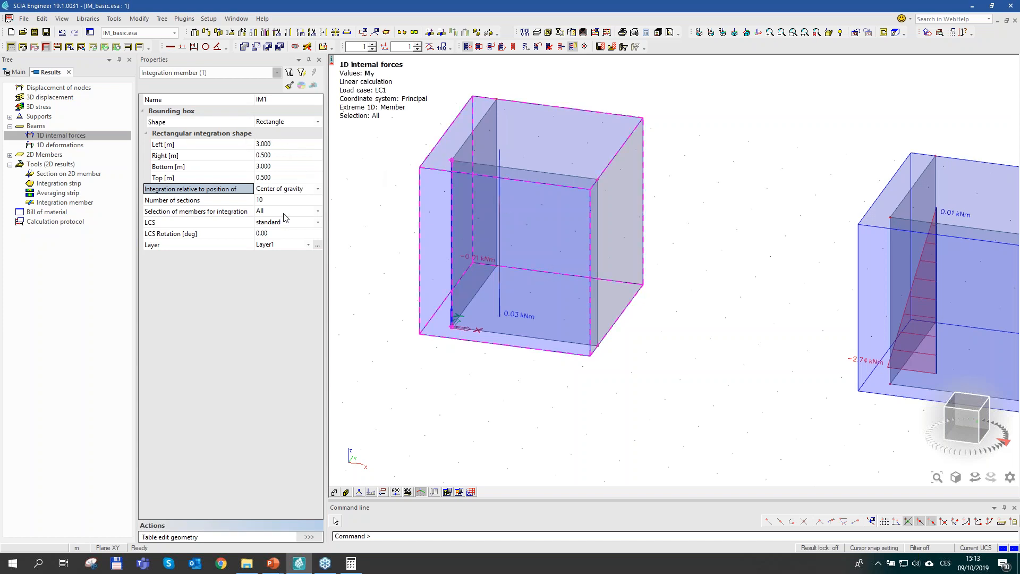
Step: Change the displayed 1D internal forces values to N
{"action": "left_click", "coordinate": [242, 72]}
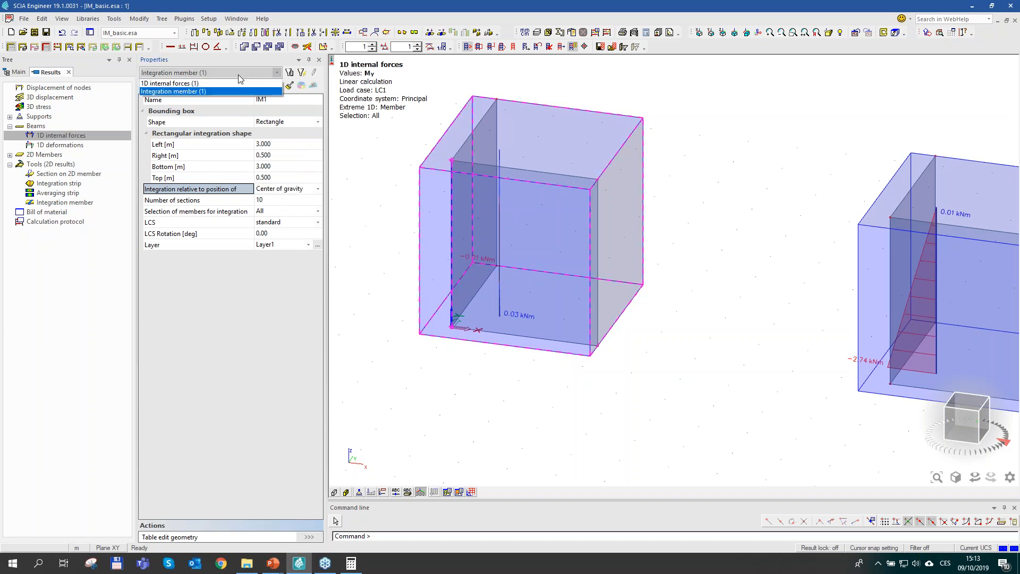
{"action": "left_click", "coordinate": [225, 83]}
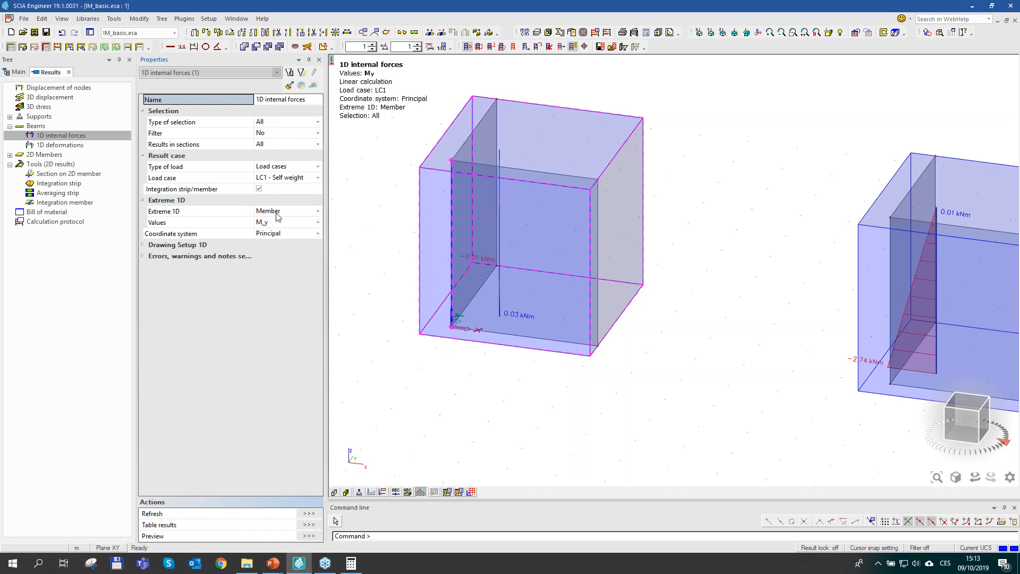
{"action": "left_click", "coordinate": [277, 223]}
{"action": "left_click", "coordinate": [276, 234]}
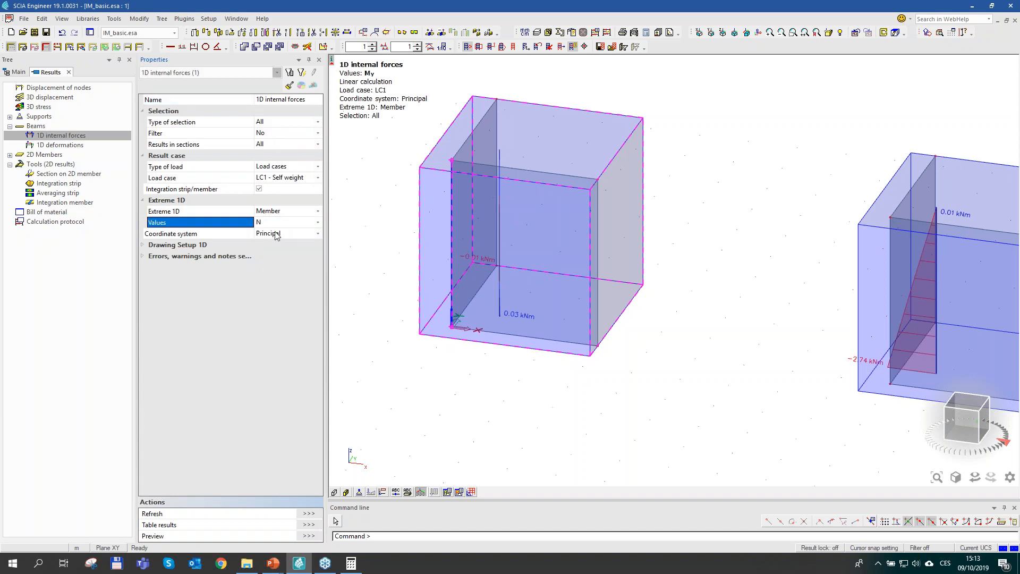
Step: Return to the properties of integration member IM1 and set its number of sections to 100
{"action": "left_click", "coordinate": [184, 76]}
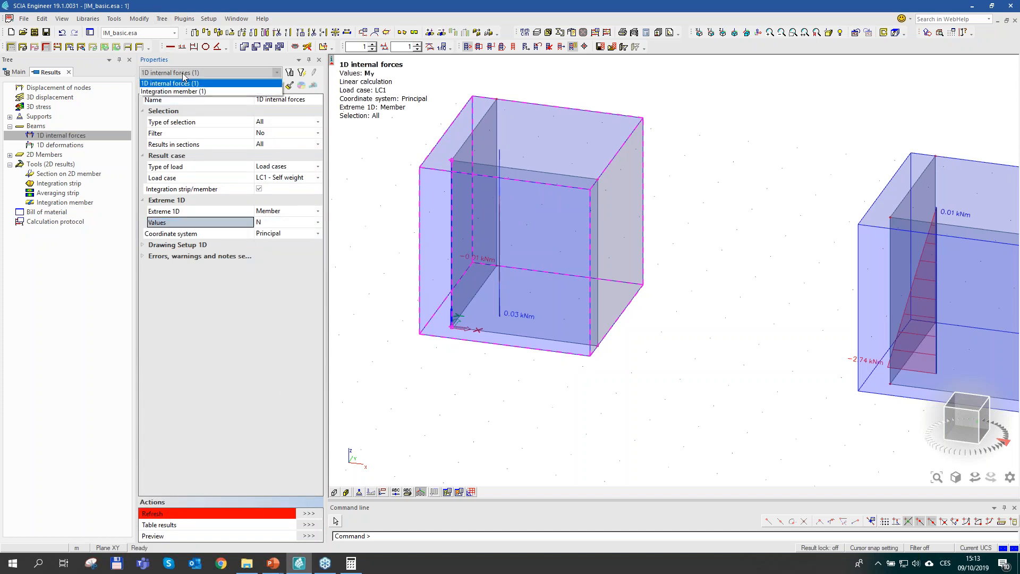
{"action": "left_click", "coordinate": [197, 94]}
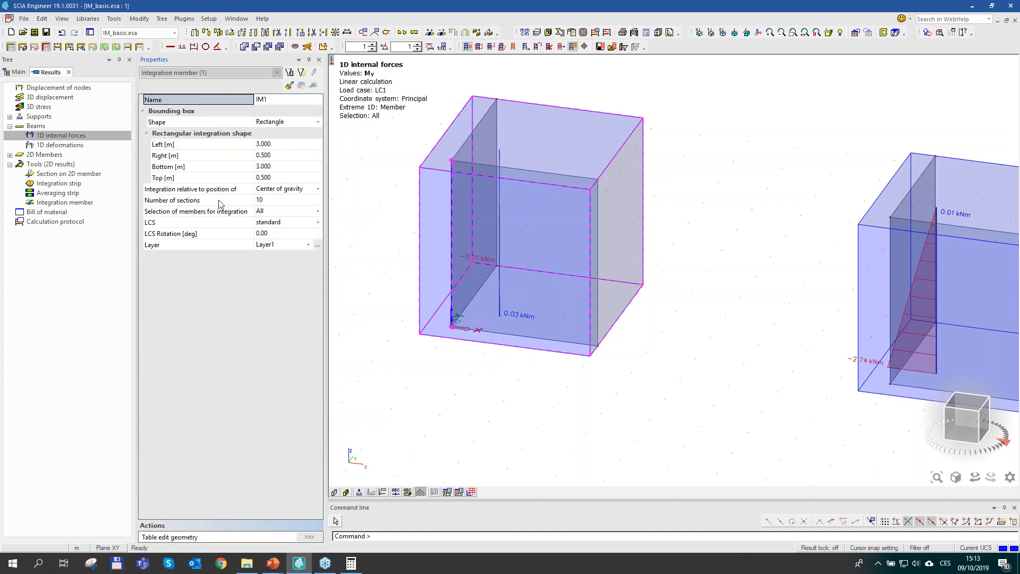
{"action": "left_click", "coordinate": [175, 204]}
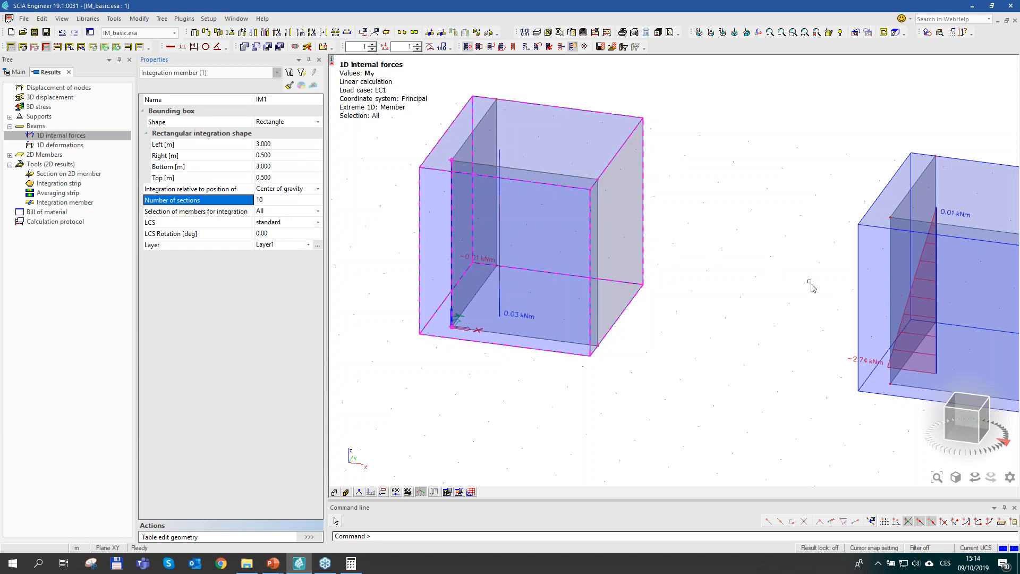
{"action": "middle_click_drag", "start_coordinate": [797, 291], "coordinate": [771, 289]}
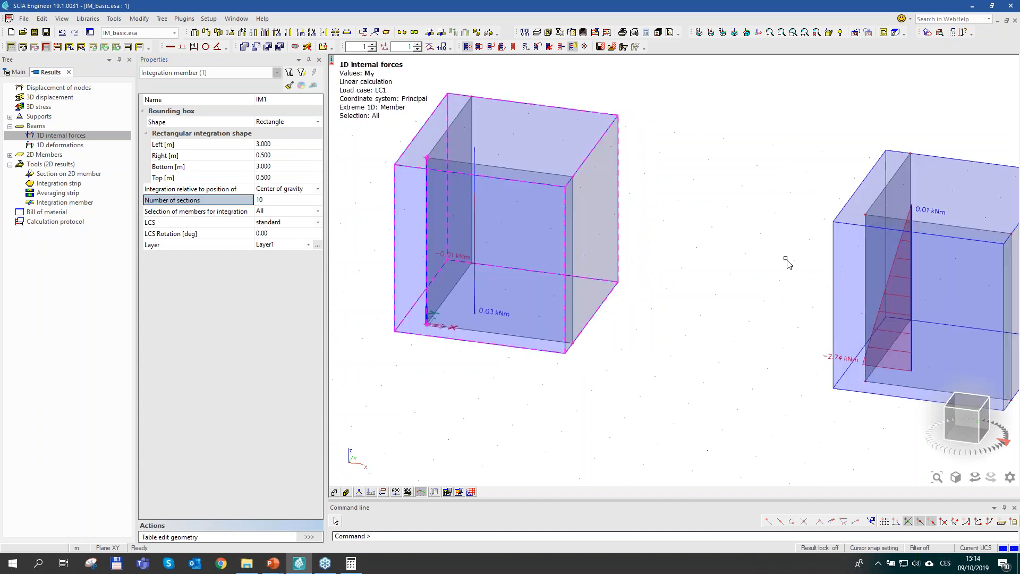
{"action": "left_click", "coordinate": [268, 200]}
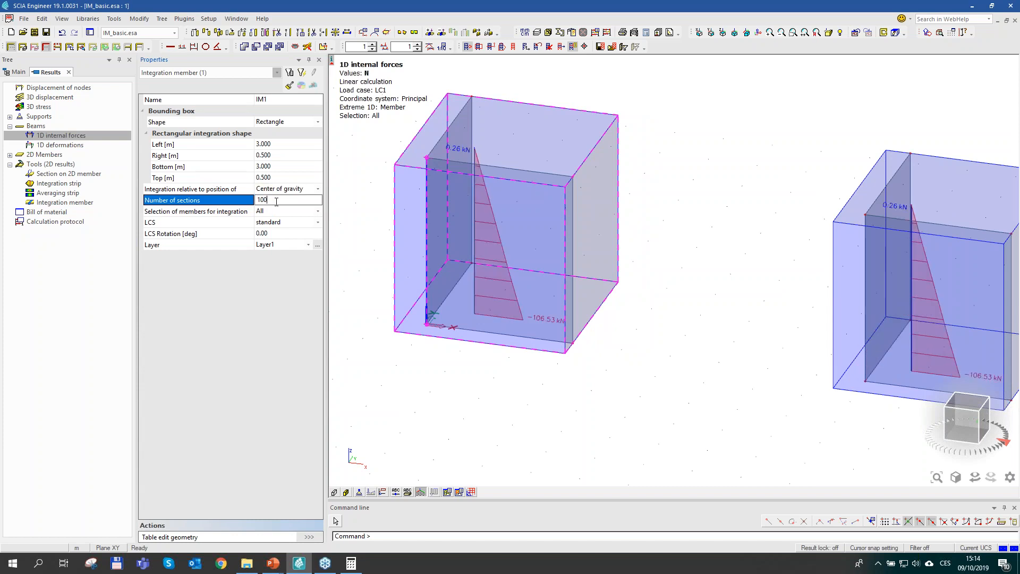
{"action": "key", "text": "Return"}
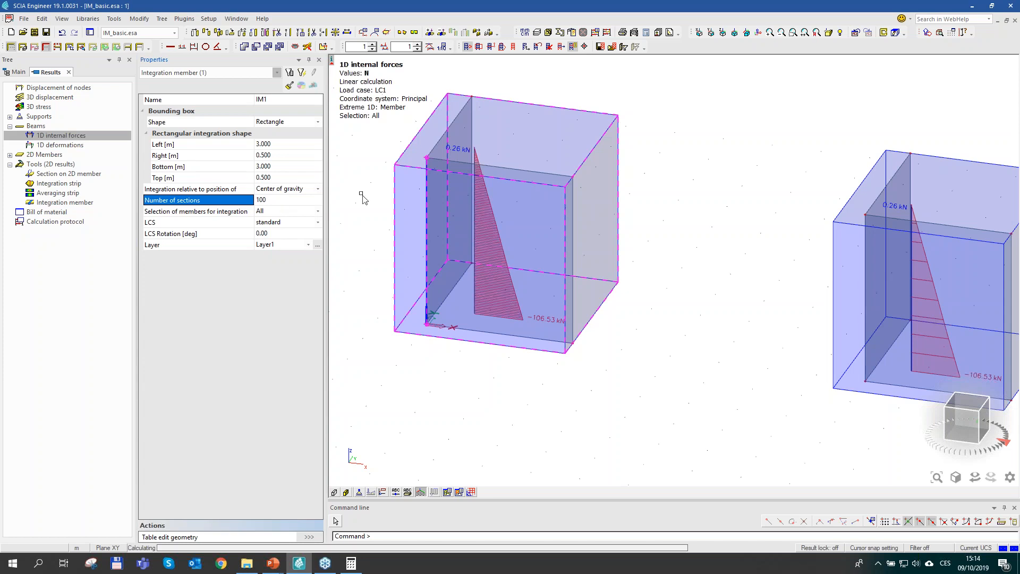
Step: Examine the N diagram of IM1 with the denser sections and compare it with the other integration member's diagram
{"action": "scroll", "coordinate": [512, 284], "scroll_direction": "up", "scroll_amount": 4}
{"action": "scroll", "coordinate": [656, 295], "scroll_direction": "down", "scroll_amount": 4}
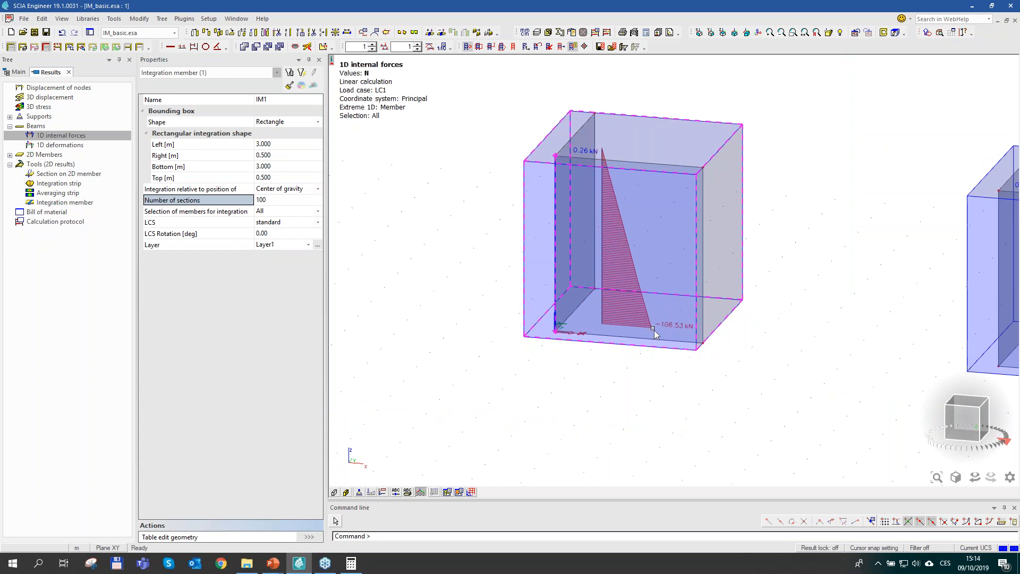
{"action": "scroll", "coordinate": [652, 323], "scroll_direction": "up", "scroll_amount": 2}
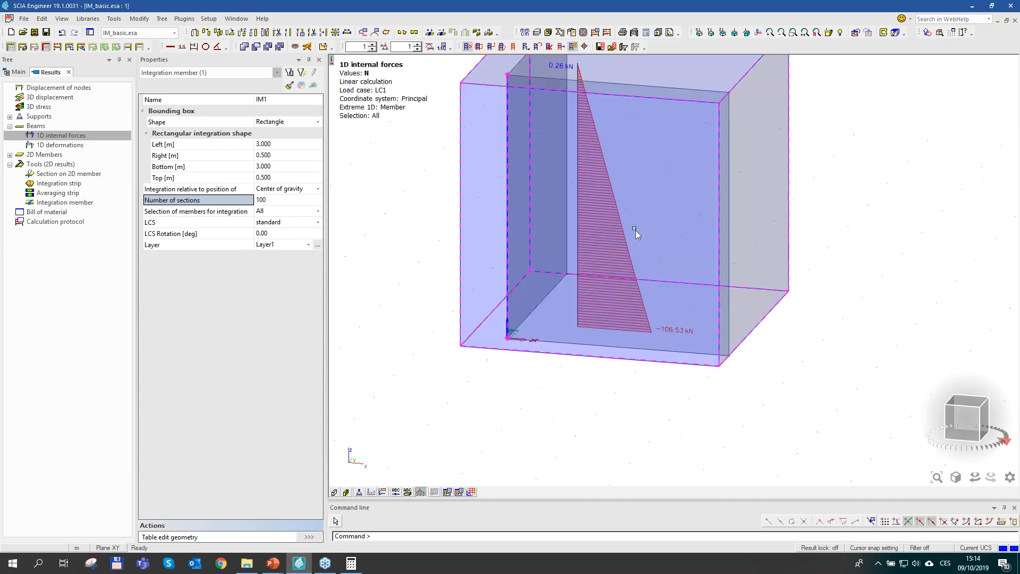
{"action": "scroll", "coordinate": [635, 230], "scroll_direction": "down", "scroll_amount": 1}
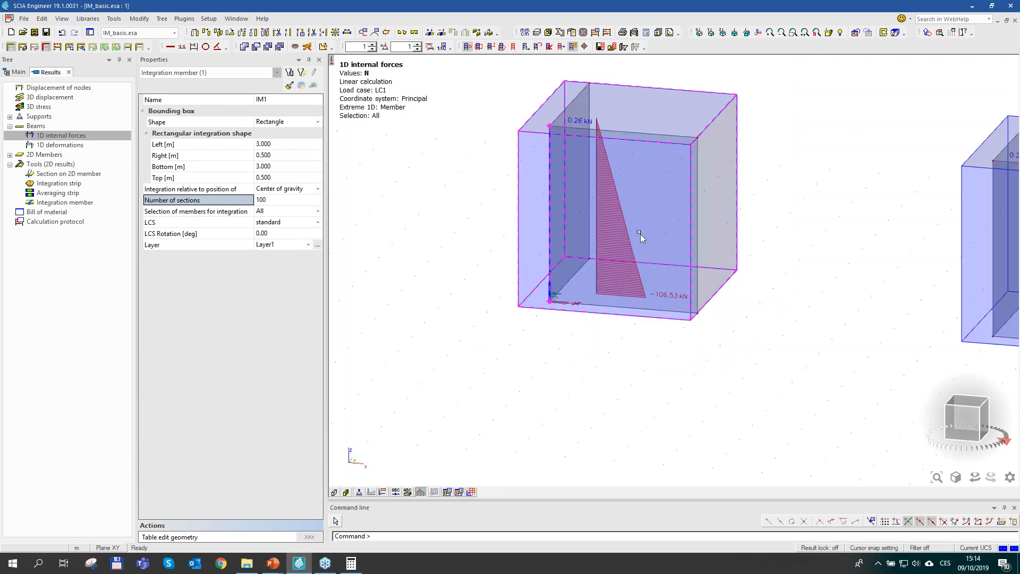
{"action": "middle_click_drag", "start_coordinate": [725, 197], "coordinate": [712, 227]}
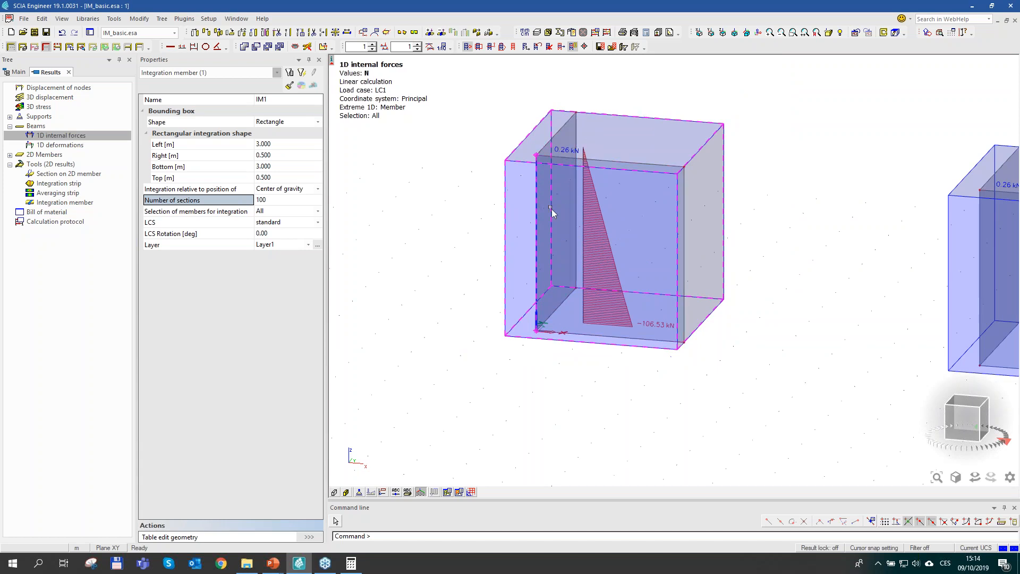
{"action": "scroll", "coordinate": [587, 191], "scroll_direction": "up", "scroll_amount": 2}
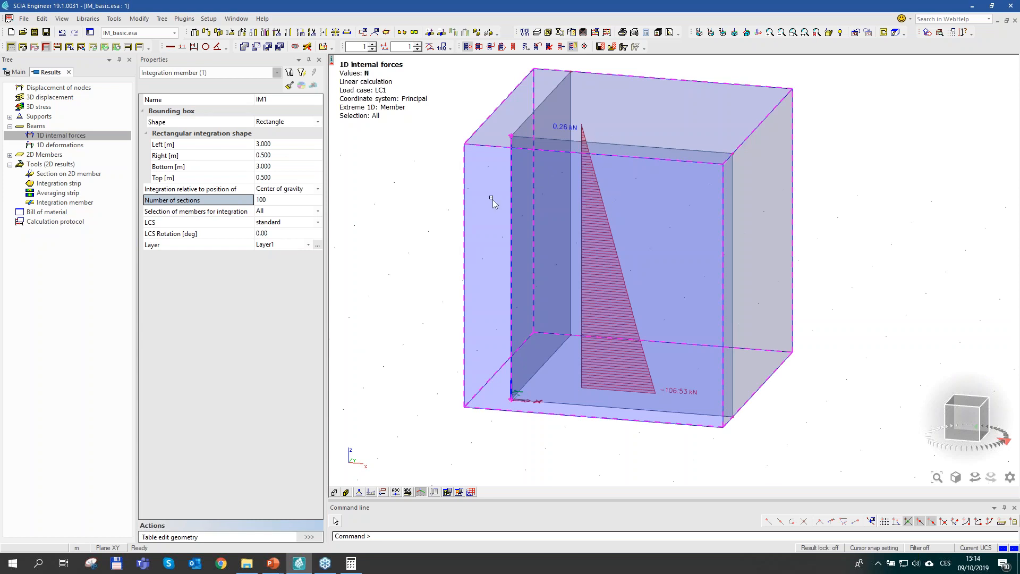
{"action": "middle_click_drag", "start_coordinate": [708, 339], "coordinate": [678, 339]}
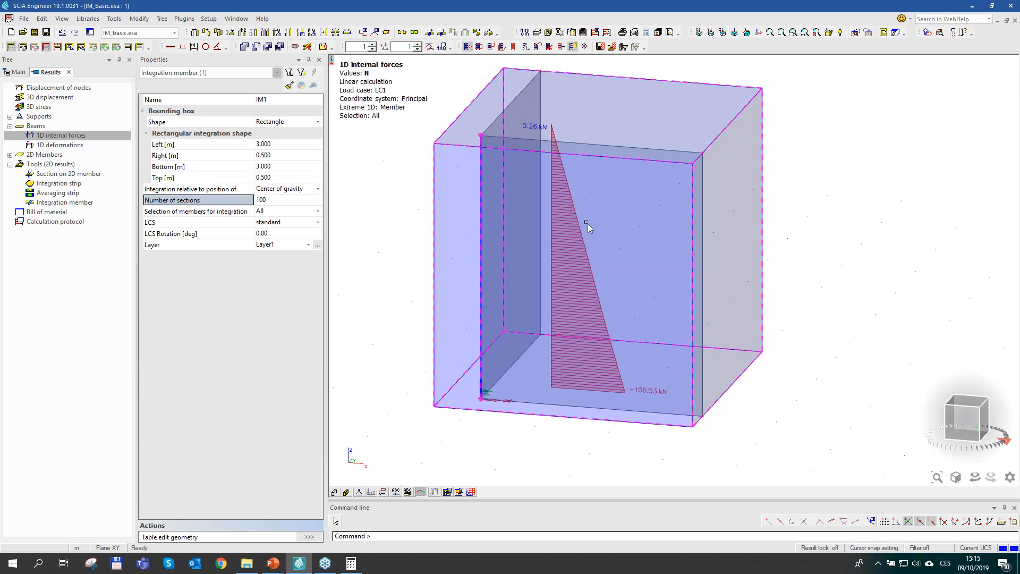
{"action": "middle_click_drag", "start_coordinate": [609, 255], "coordinate": [617, 239]}
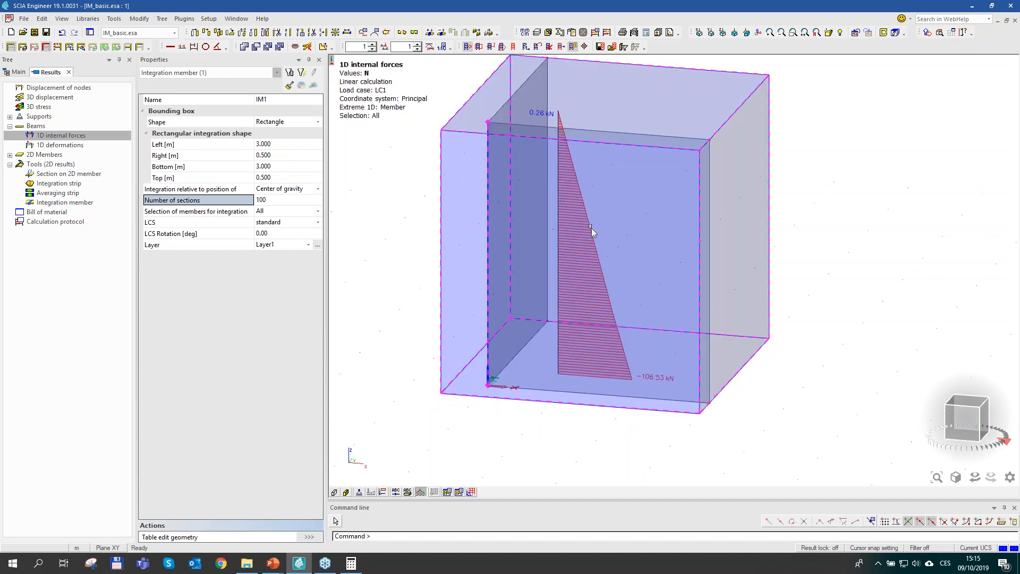
{"action": "right_click_drag", "start_coordinate": [613, 228], "coordinate": [611, 215], "text": "ctrl"}
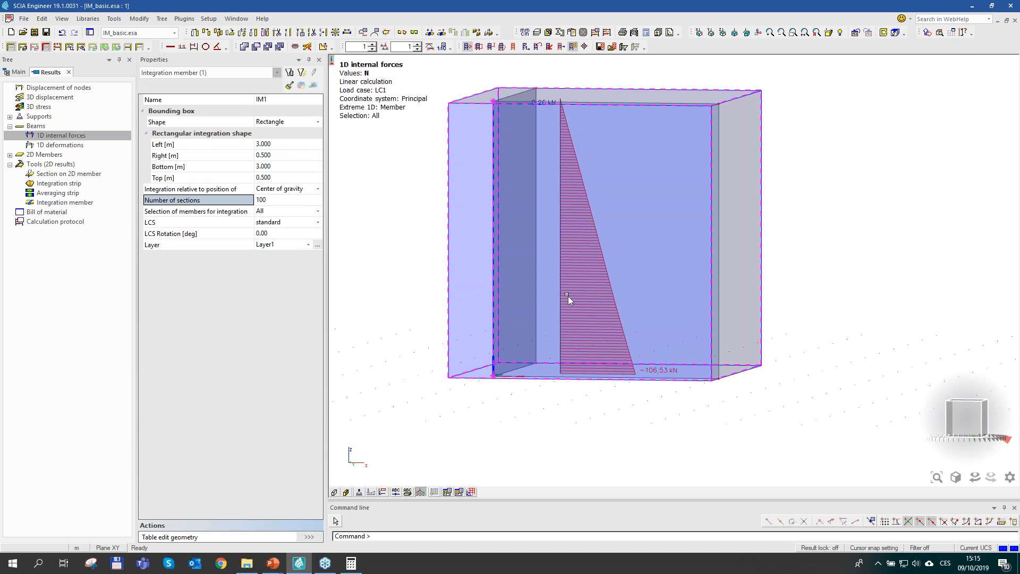
{"action": "scroll", "coordinate": [558, 228], "scroll_direction": "down", "scroll_amount": 2}
{"action": "middle_click_drag", "start_coordinate": [800, 274], "coordinate": [737, 221]}
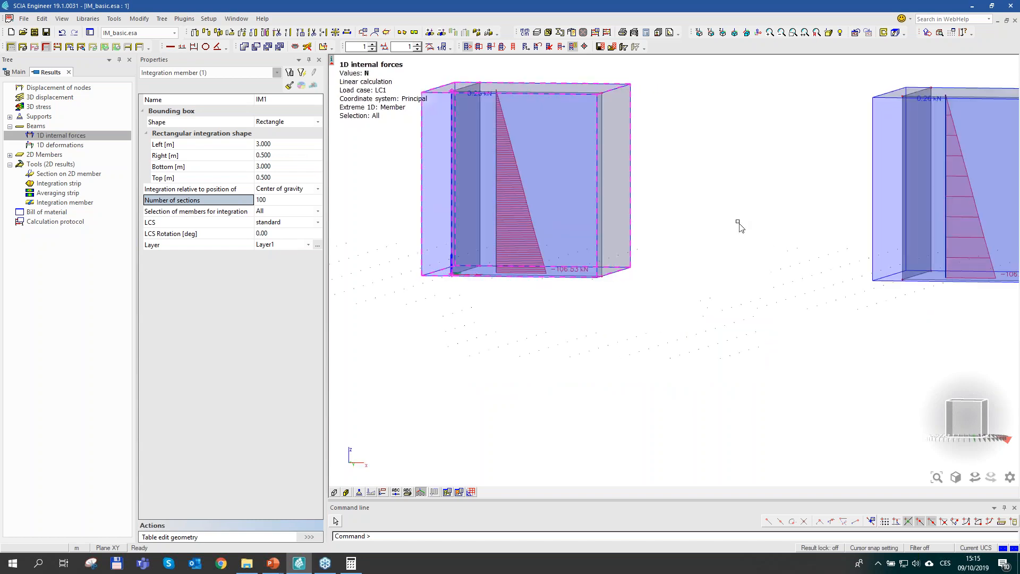
{"action": "right_click_drag", "start_coordinate": [715, 200], "coordinate": [704, 212], "text": "ctrl"}
{"action": "middle_click_drag", "start_coordinate": [655, 237], "coordinate": [667, 227]}
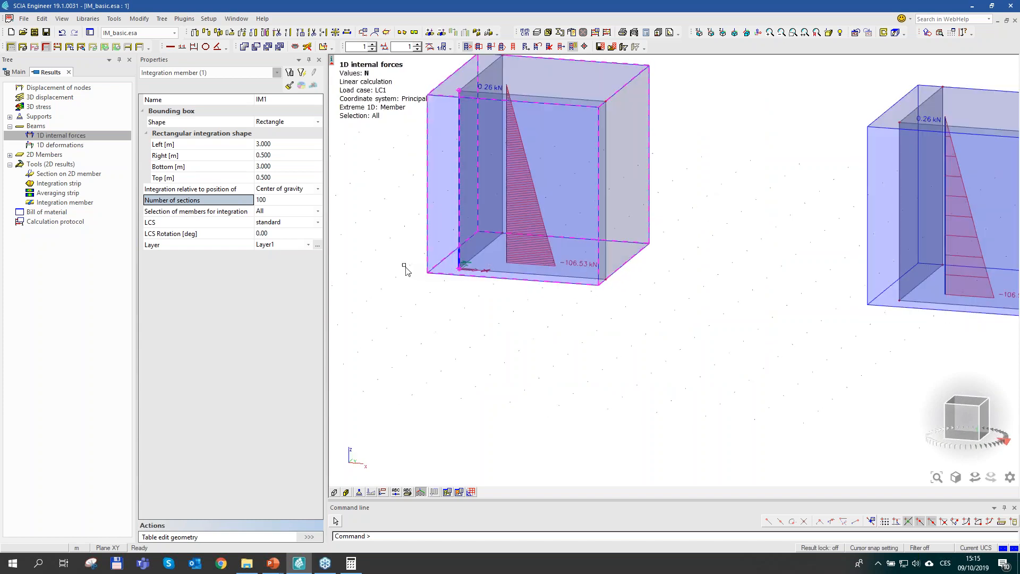
Step: Review IM1's settings for the selection of members for integration and the LCS, and clear the selection
{"action": "left_click", "coordinate": [179, 212]}
{"action": "left_click", "coordinate": [165, 215]}
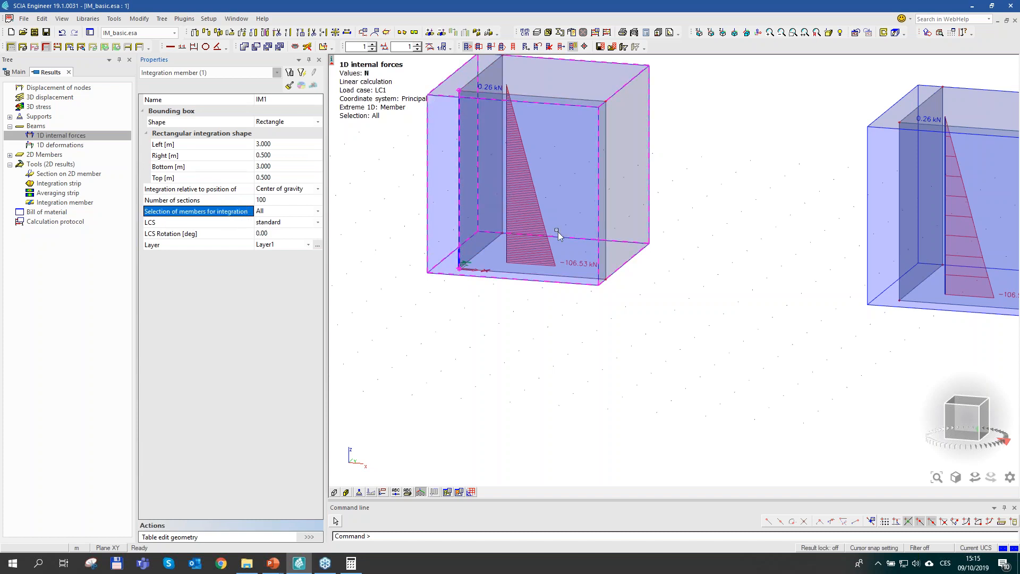
{"action": "left_click", "coordinate": [180, 222]}
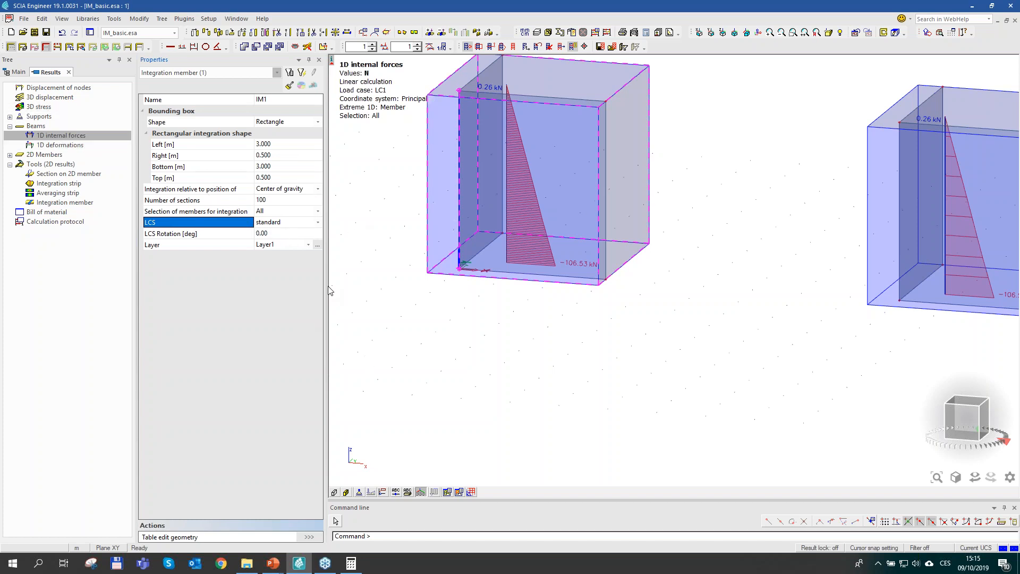
{"action": "key", "text": "Escape"}
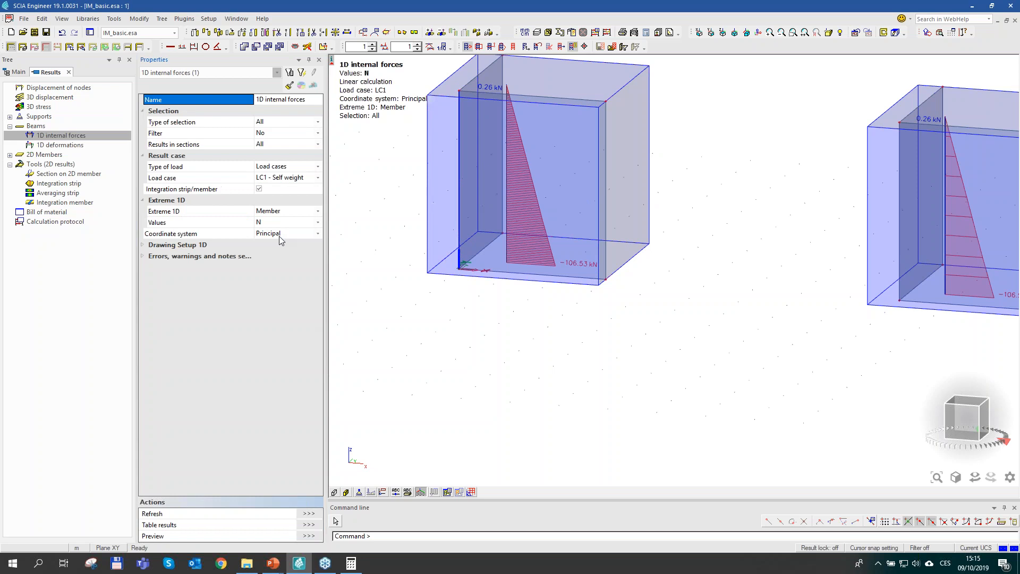
Step: Set the LCS rotation of integration member IM1 to 45 degrees
{"action": "left_click", "coordinate": [634, 97]}
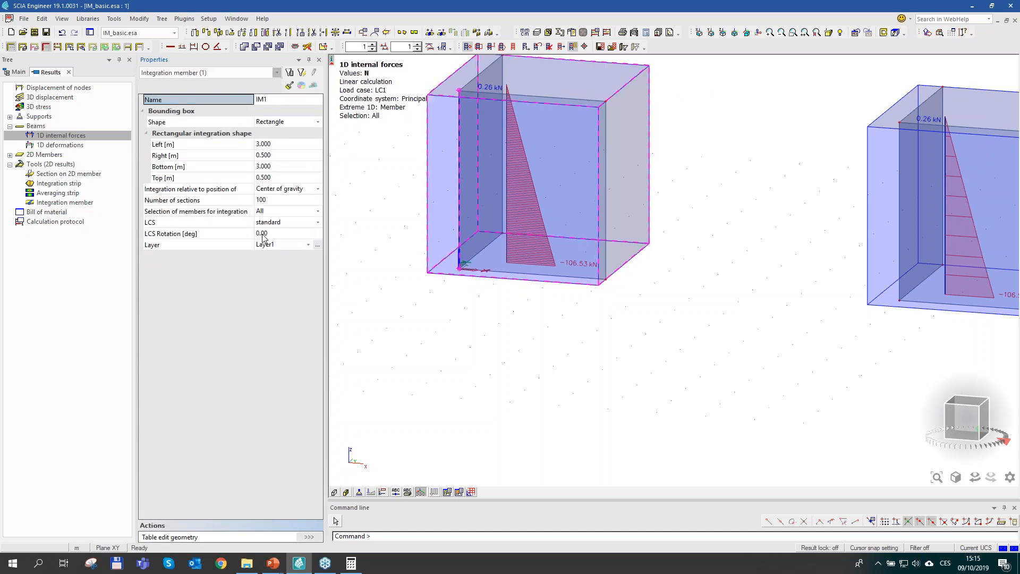
{"action": "left_click", "coordinate": [263, 234]}
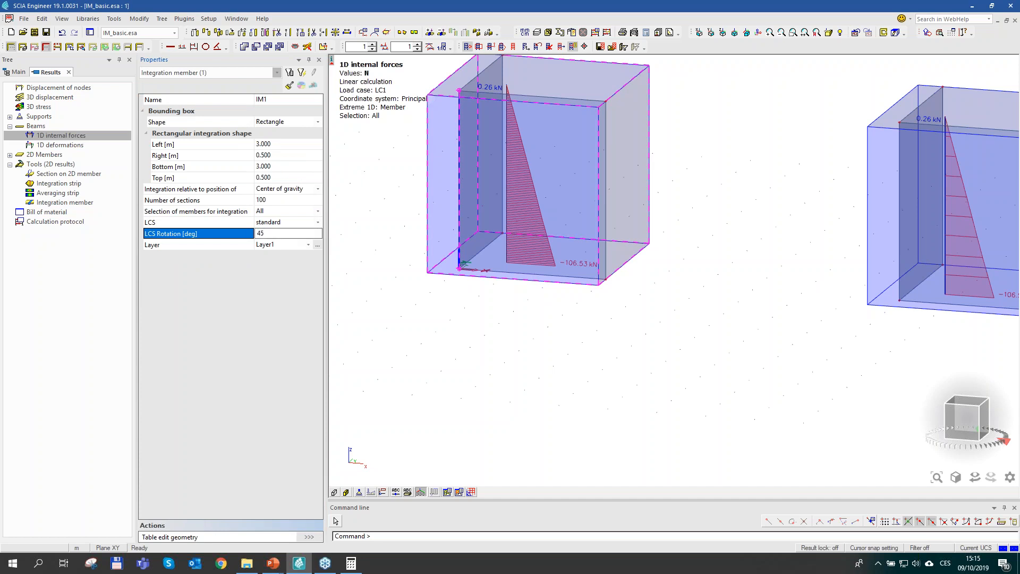
{"action": "key", "text": "Return"}
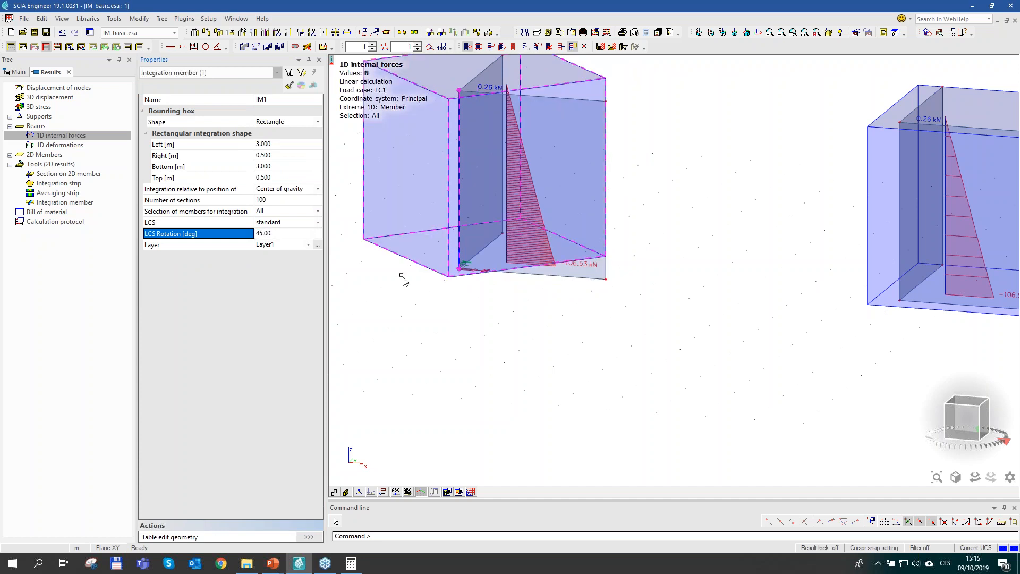
Step: Examine IM1's rotated bounding box and its N diagram in 3D, compare them with the other integration member, and review the layer property
{"action": "scroll", "coordinate": [402, 276], "scroll_direction": "down", "scroll_amount": 2}
{"action": "right_click_drag", "start_coordinate": [497, 280], "coordinate": [494, 311], "text": "ctrl"}
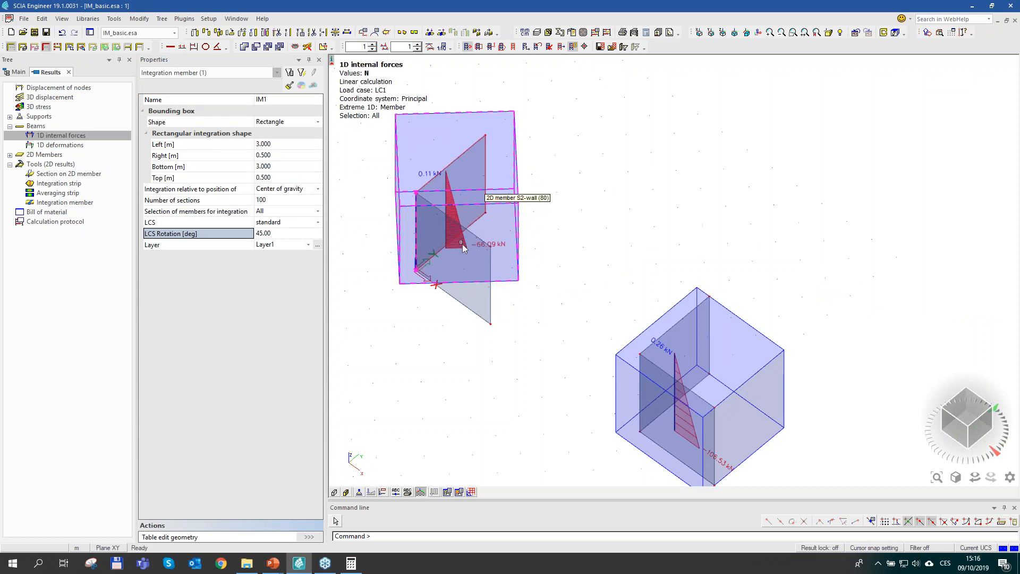
{"action": "scroll", "coordinate": [451, 211], "scroll_direction": "up", "scroll_amount": 2}
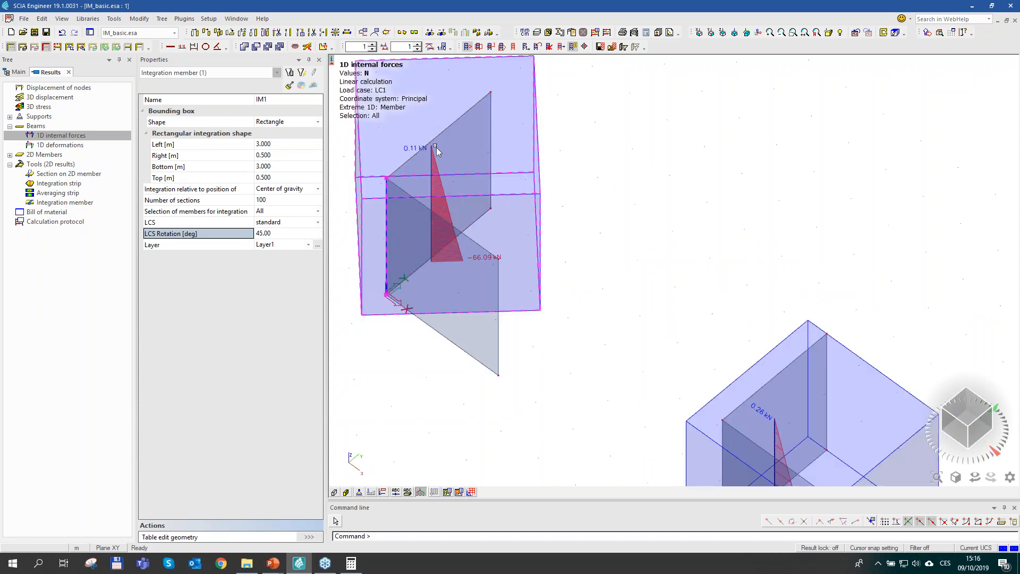
{"action": "middle_click_drag", "start_coordinate": [436, 154], "coordinate": [457, 184]}
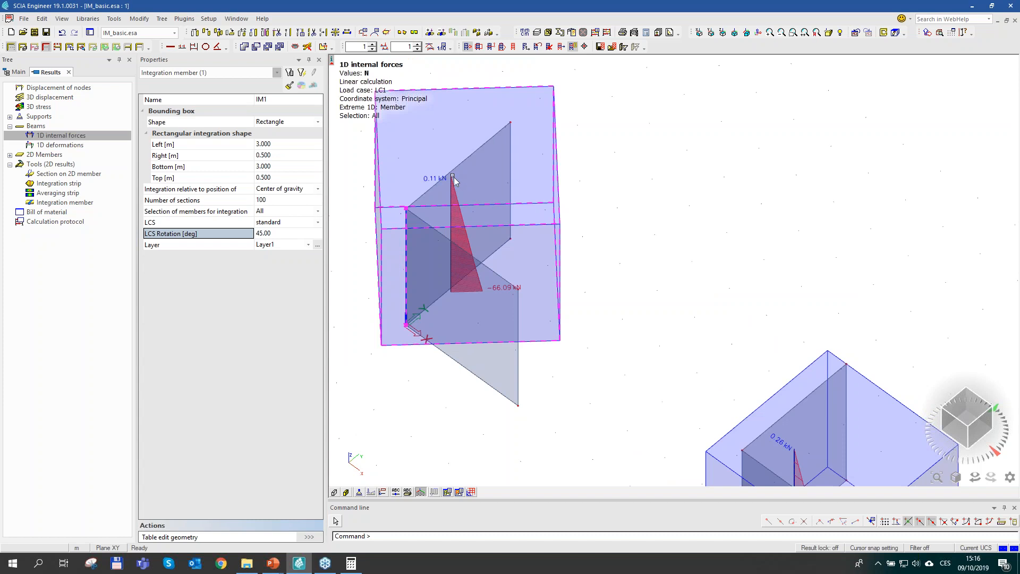
{"action": "scroll", "coordinate": [481, 299], "scroll_direction": "up", "scroll_amount": 2}
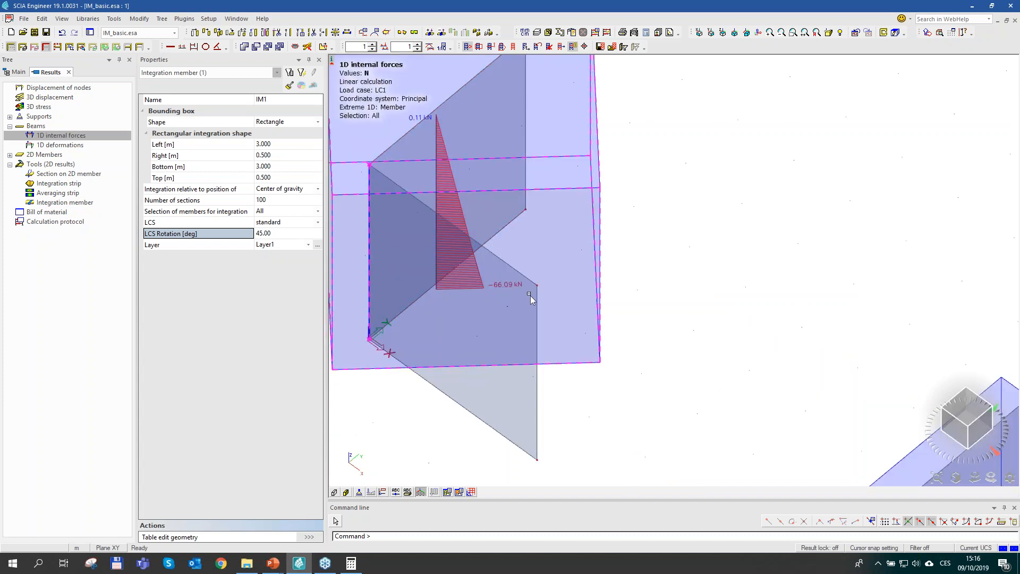
{"action": "scroll", "coordinate": [555, 270], "scroll_direction": "down", "scroll_amount": 5}
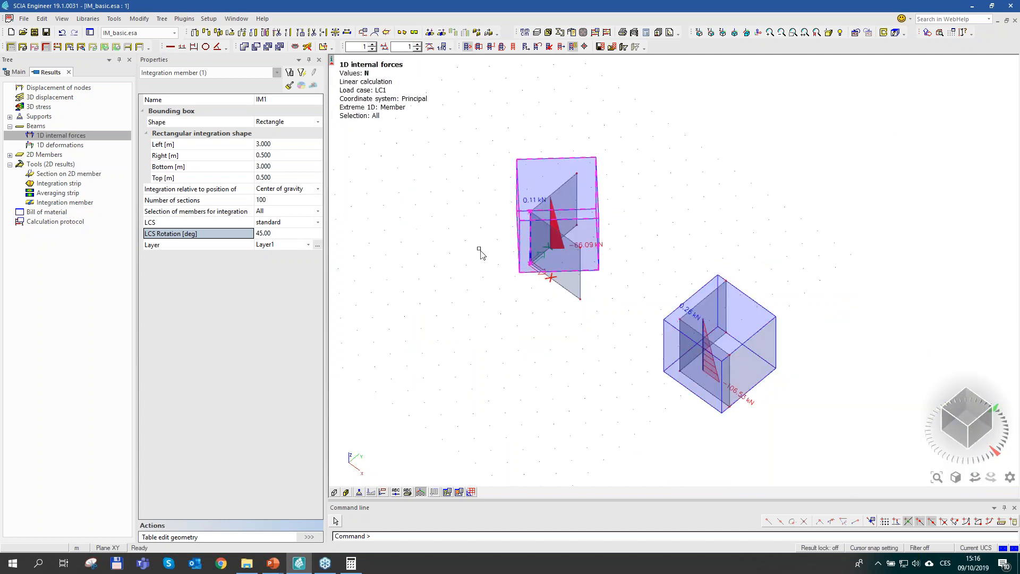
{"action": "left_click", "coordinate": [175, 248]}
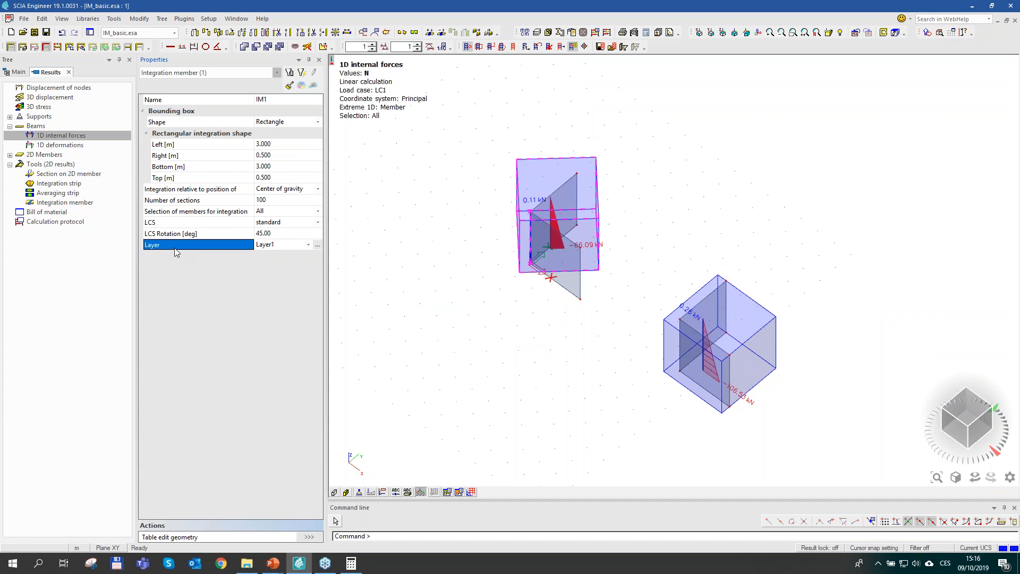
{"action": "middle_click_drag", "start_coordinate": [539, 313], "coordinate": [527, 294]}
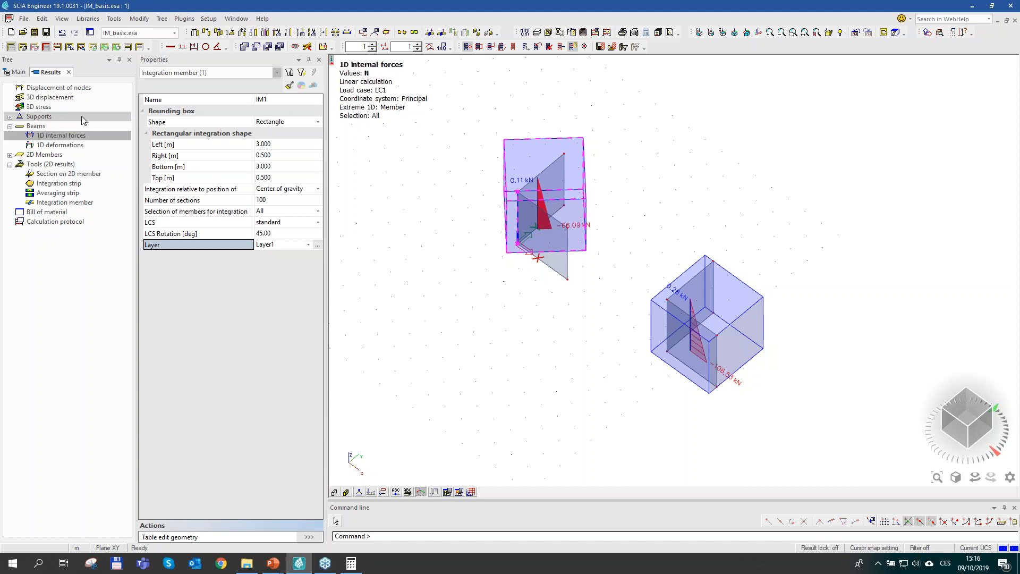
Step: Switch to the IM_Building.esa project and inspect the building from several angles with surfaces and rendered members displayed
{"action": "left_click", "coordinate": [139, 33]}
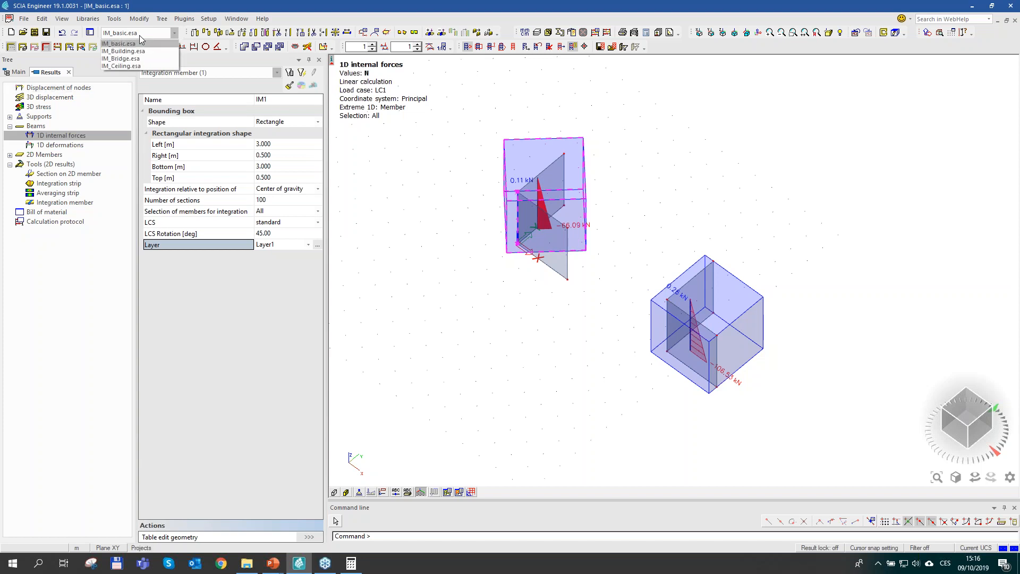
{"action": "left_click", "coordinate": [123, 51]}
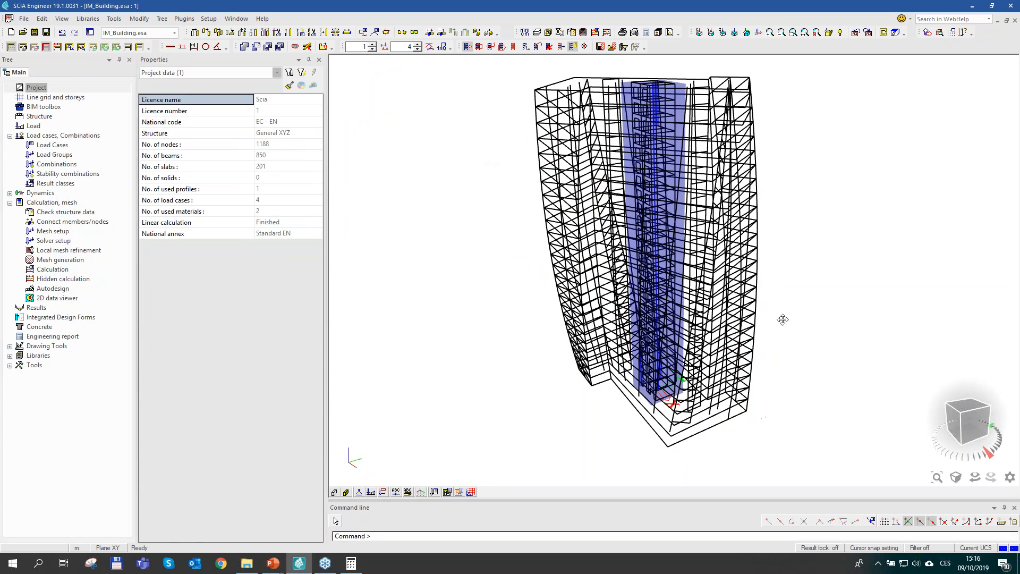
{"action": "left_click", "coordinate": [334, 493]}
{"action": "left_click", "coordinate": [346, 492]}
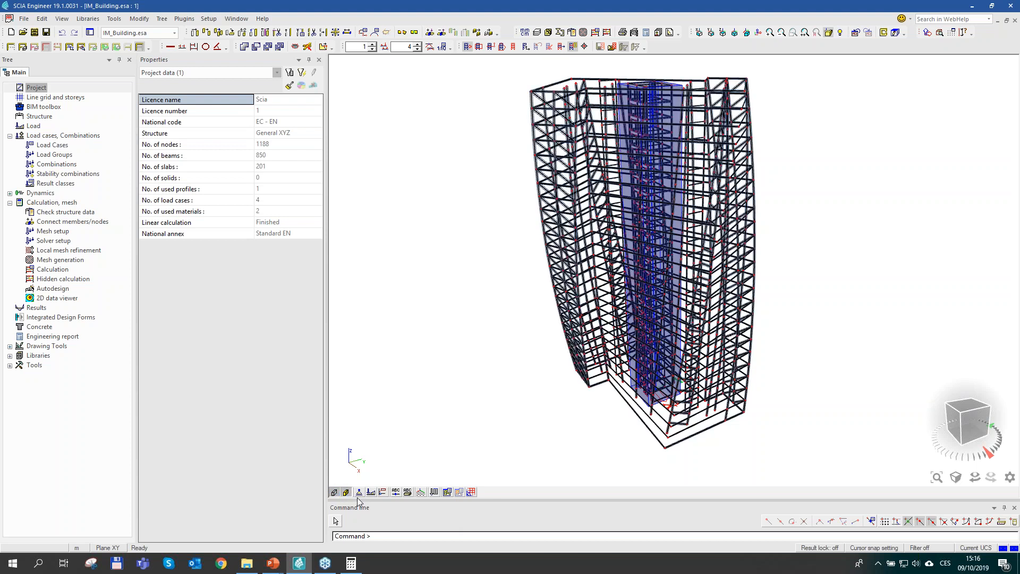
{"action": "right_click_drag", "start_coordinate": [541, 393], "coordinate": [871, 202], "text": "ctrl"}
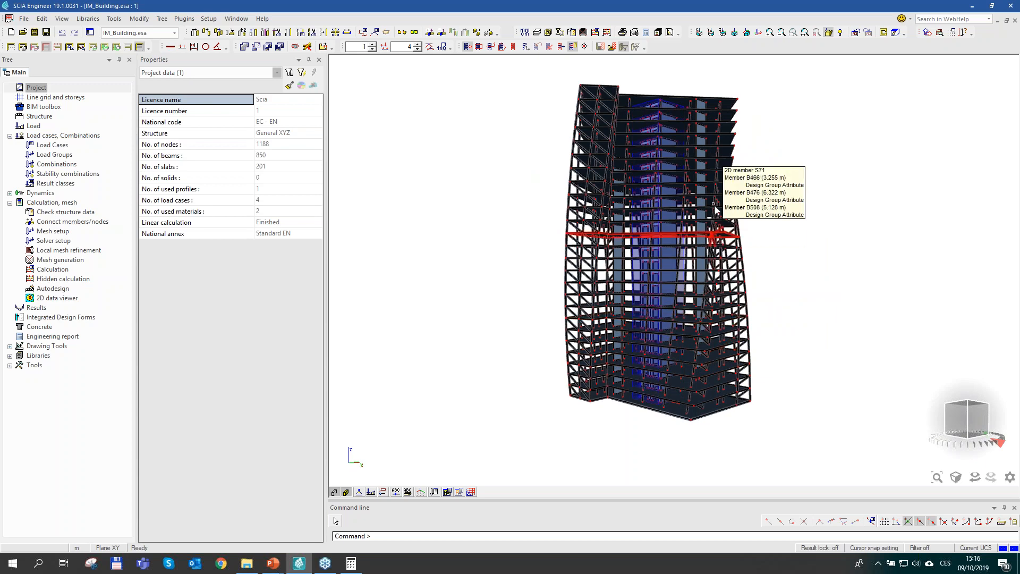
{"action": "mouse_move", "coordinate": [807, 146]}
{"action": "right_mouse_down", "text": "ctrl"}
{"action": "mouse_move", "coordinate": [821, 153]}
{"action": "mouse_move", "coordinate": [806, 186]}
{"action": "mouse_move", "coordinate": [801, 150]}
{"action": "mouse_move", "coordinate": [804, 162]}
{"action": "right_mouse_up", "text": "ctrl"}
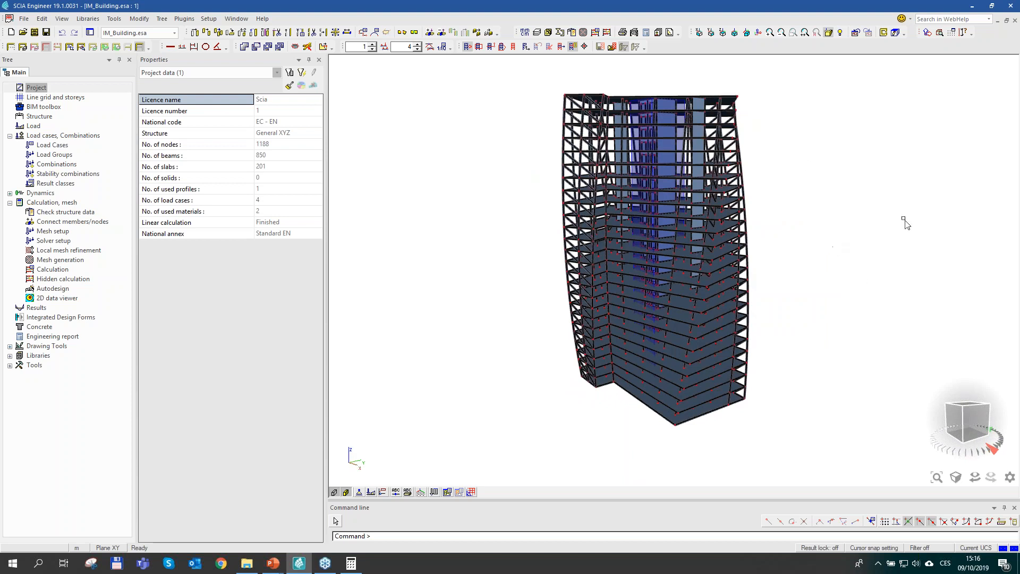
Step: Return the building to wireframe display and show its central core from above
{"action": "left_click", "coordinate": [346, 491]}
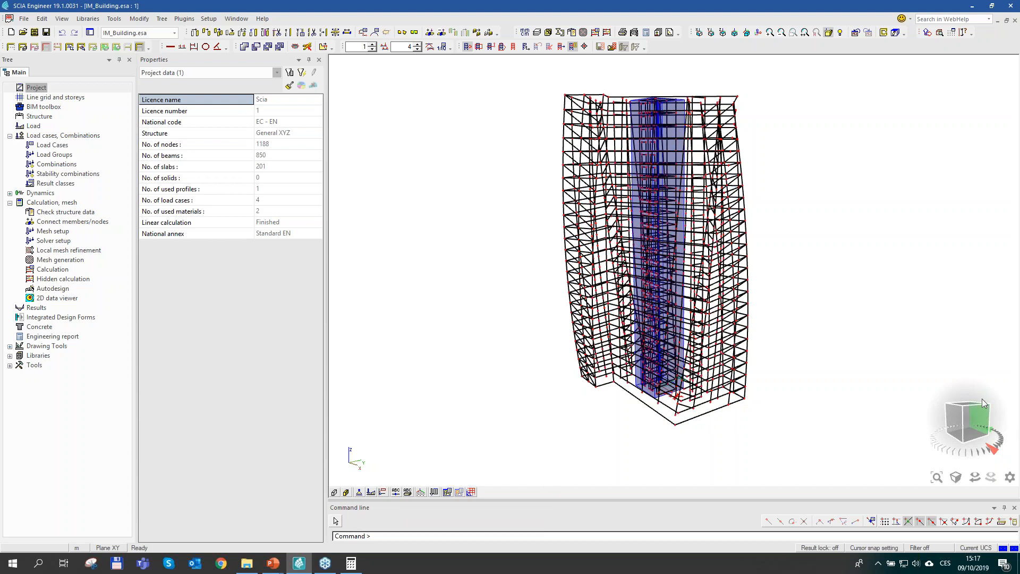
{"action": "left_click", "coordinate": [955, 478]}
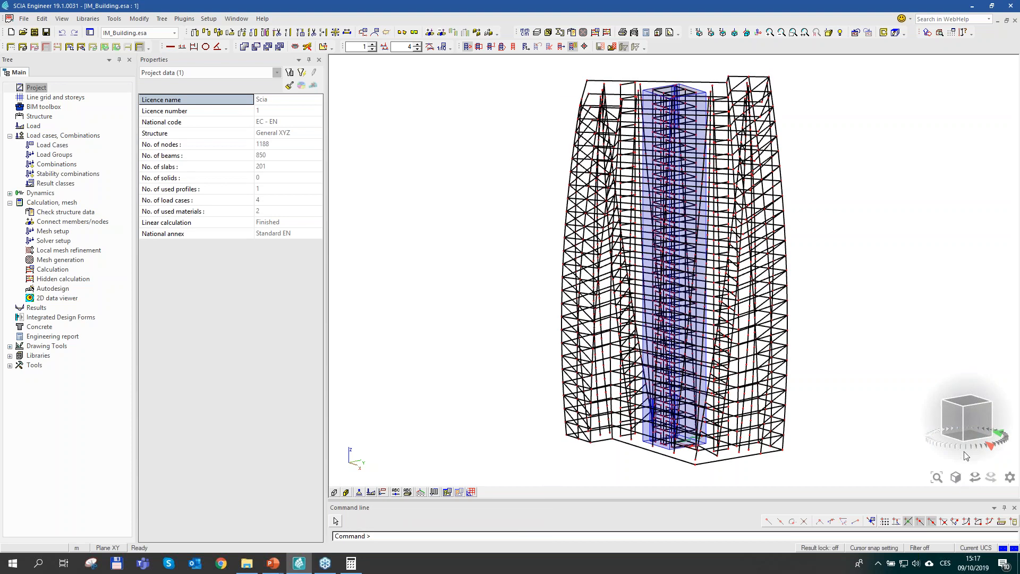
{"action": "left_click", "coordinate": [968, 404]}
{"action": "scroll", "coordinate": [741, 245], "scroll_direction": "up", "scroll_amount": 3}
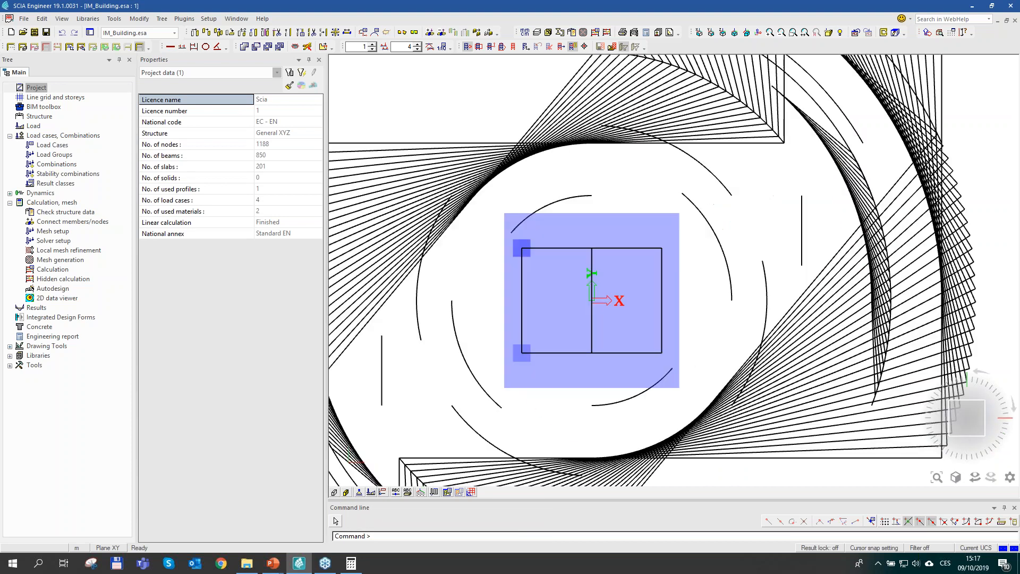
Step: Review the settings of the core's integration member IM1 and examine which walls its square bounding box covers, in 3D and from above
{"action": "left_click", "coordinate": [626, 216]}
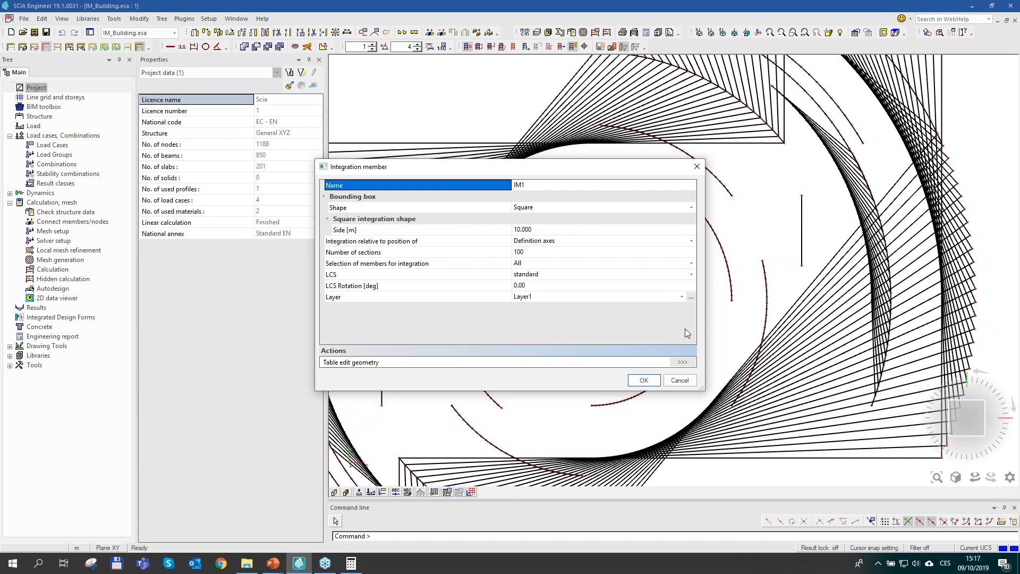
{"action": "left_click", "coordinate": [643, 379]}
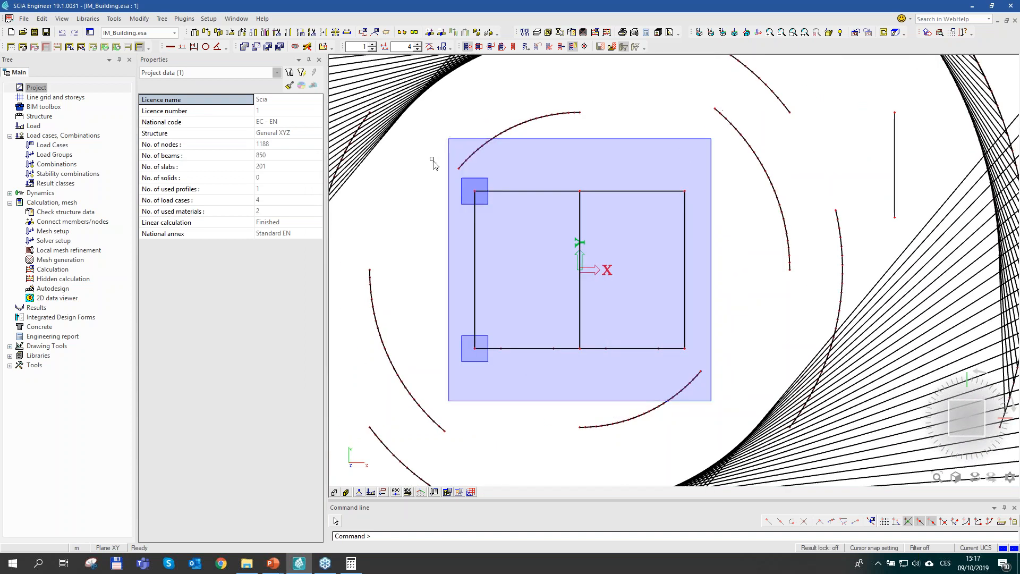
{"action": "scroll", "coordinate": [710, 404], "scroll_direction": "down", "scroll_amount": 1}
{"action": "right_click_drag", "start_coordinate": [720, 377], "coordinate": [744, 372], "text": "ctrl"}
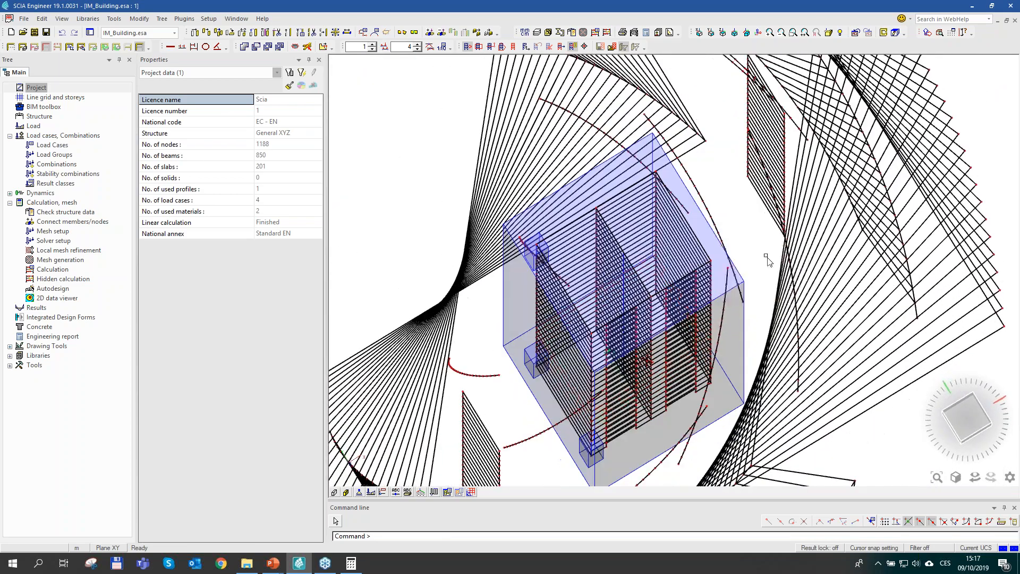
{"action": "left_click", "coordinate": [963, 422]}
{"action": "scroll", "coordinate": [738, 348], "scroll_direction": "up", "scroll_amount": 5}
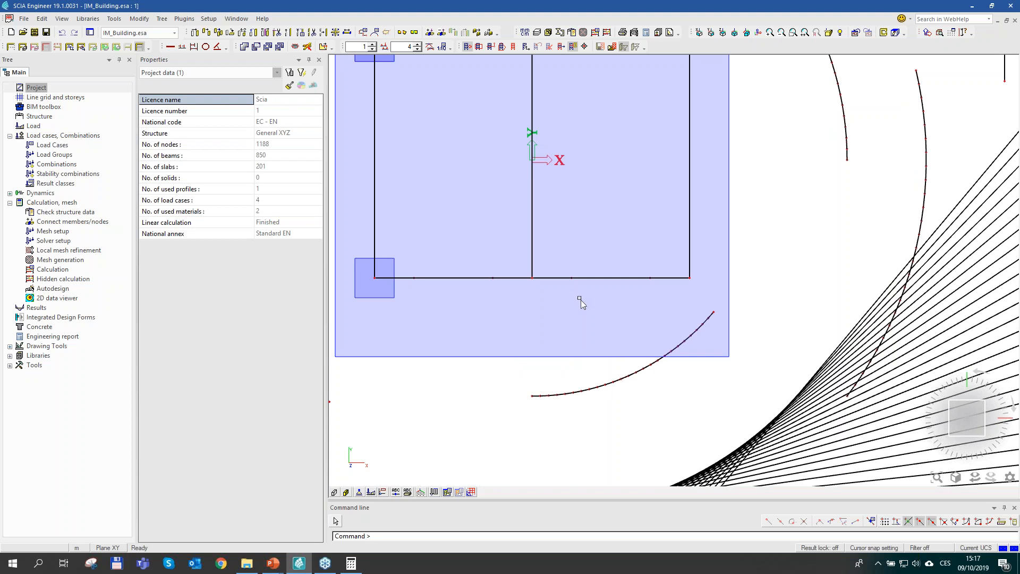
{"action": "scroll", "coordinate": [645, 287], "scroll_direction": "down", "scroll_amount": 3}
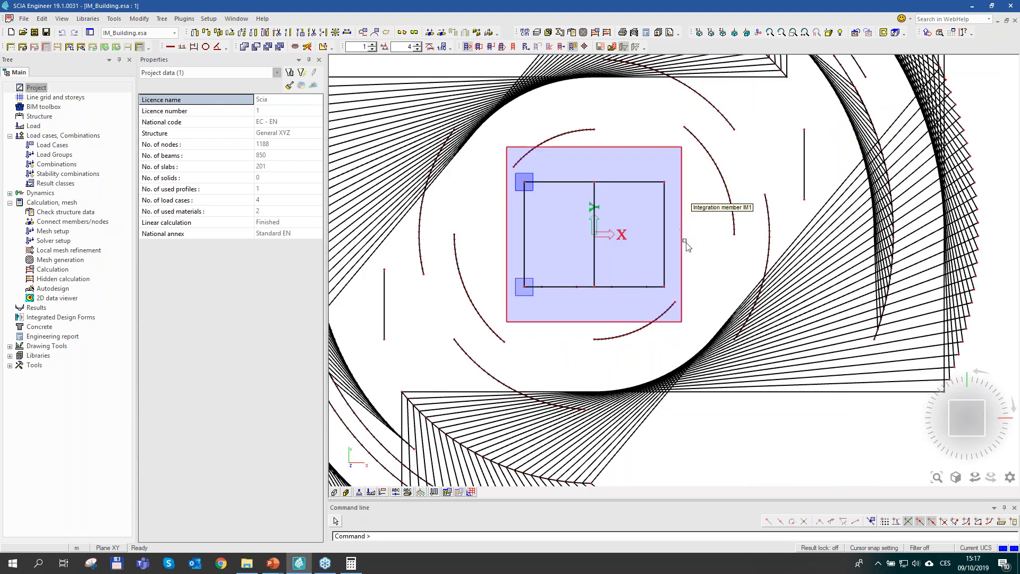
Step: Set the selection of members for integration of the core's IM1 to User defined
{"action": "left_click", "coordinate": [527, 227]}
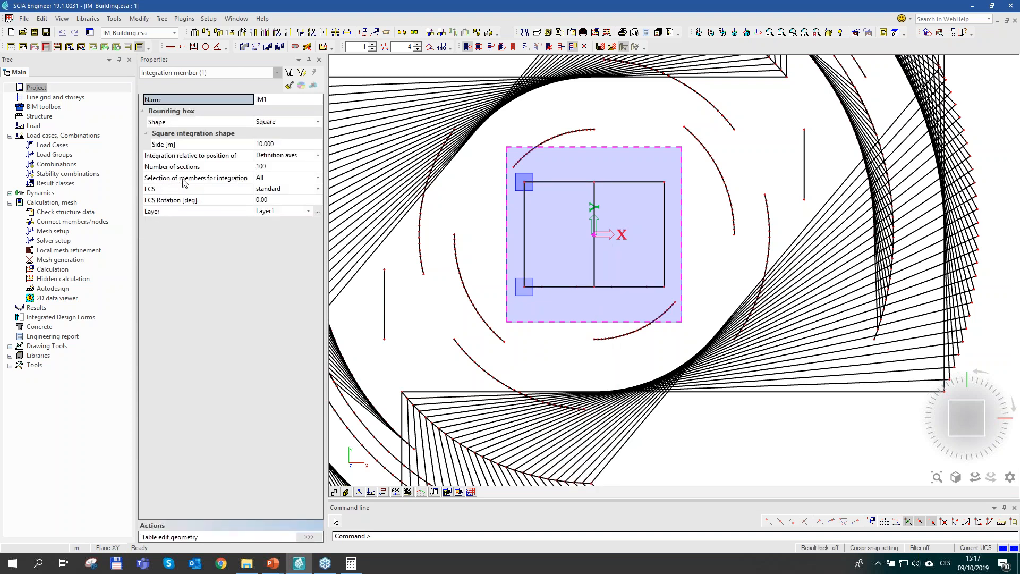
{"action": "left_click", "coordinate": [290, 181]}
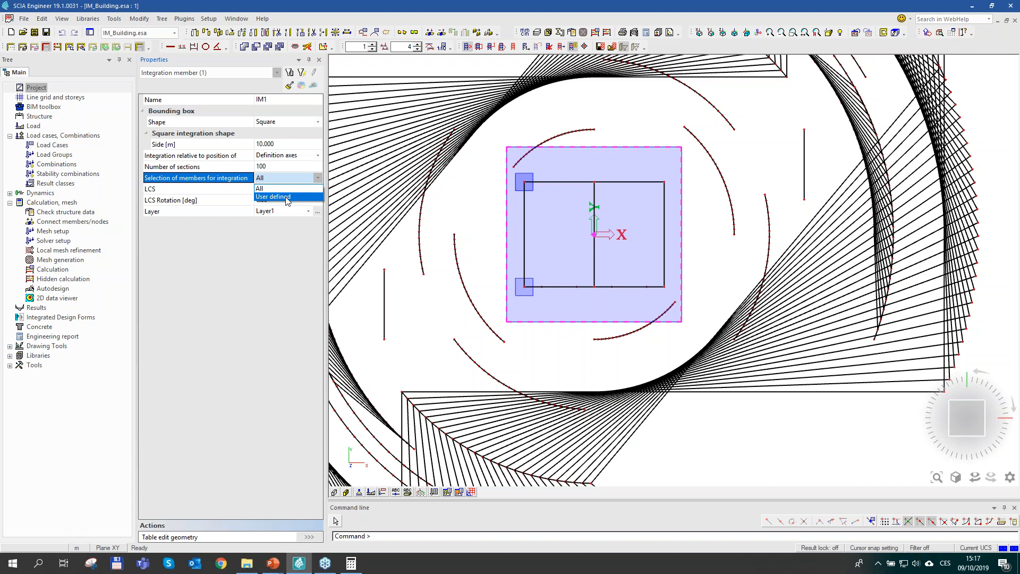
{"action": "left_click", "coordinate": [287, 199]}
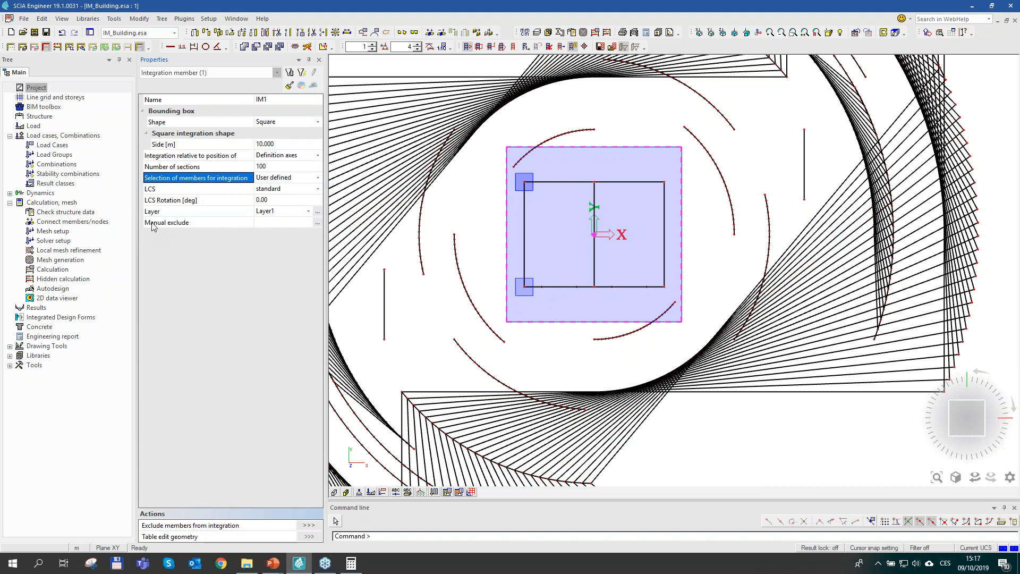
Step: Try excluding all beams up to B850 through IM1's manual exclude list, and return them to the available members
{"action": "left_click", "coordinate": [315, 221]}
{"action": "left_click", "coordinate": [317, 223]}
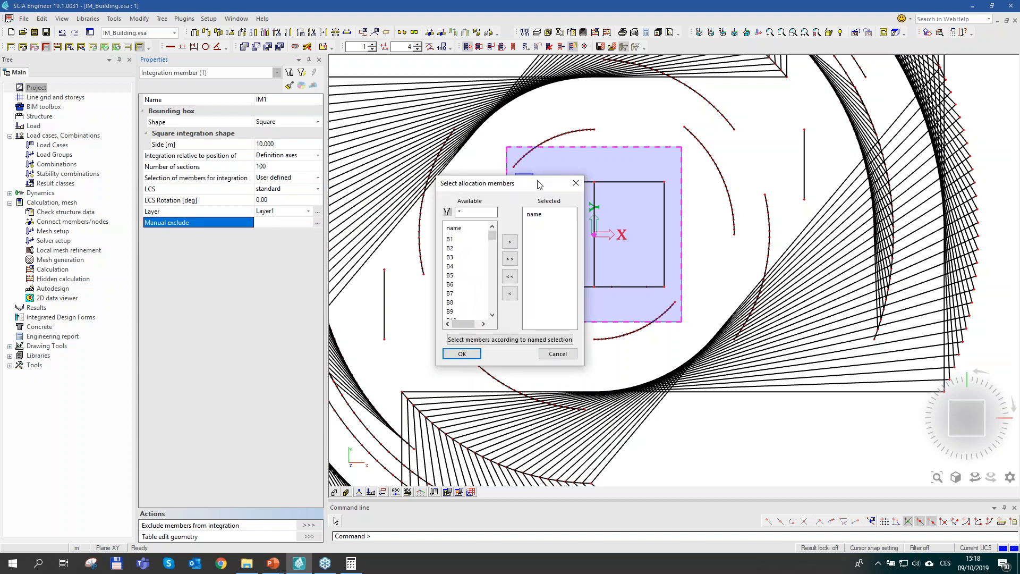
{"action": "left_click_drag", "start_coordinate": [487, 187], "coordinate": [499, 98]}
{"action": "left_click_drag", "start_coordinate": [504, 150], "coordinate": [484, 158]}
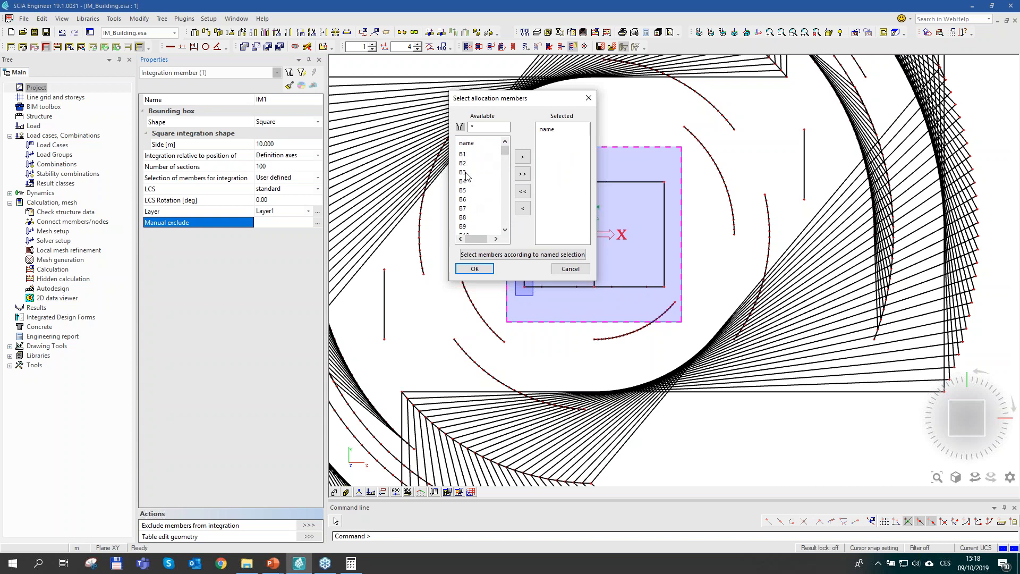
{"action": "left_click_drag", "start_coordinate": [505, 155], "coordinate": [508, 211]}
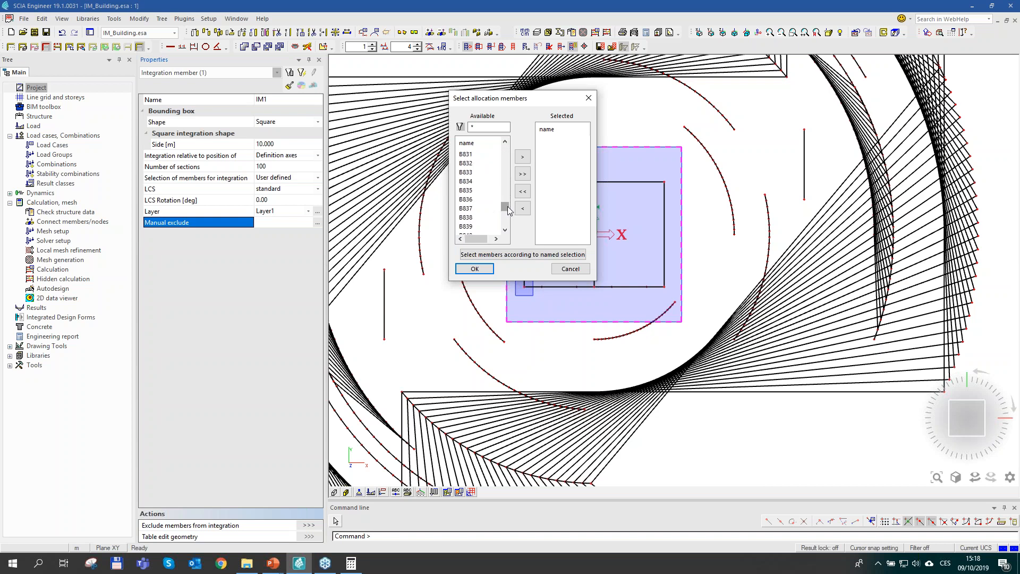
{"action": "scroll", "coordinate": [482, 214], "scroll_direction": "down", "scroll_amount": 3}
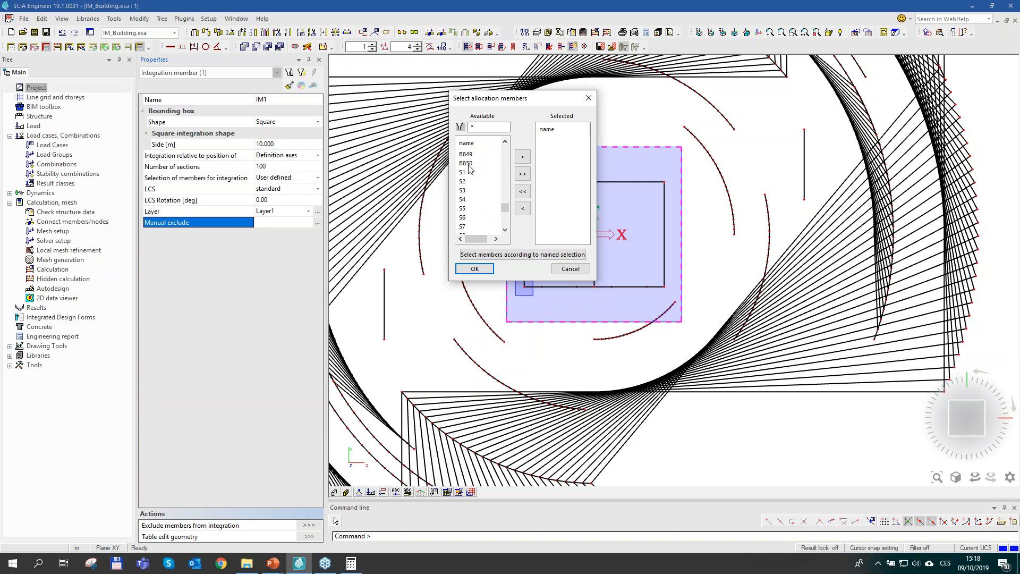
{"action": "left_click_drag", "start_coordinate": [469, 165], "coordinate": [467, 154]}
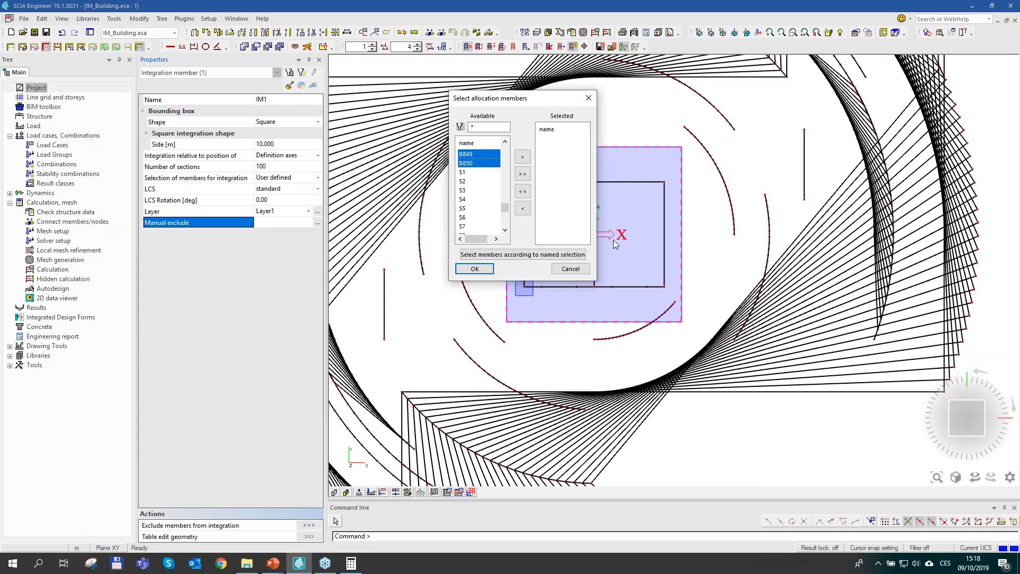
{"action": "left_click", "coordinate": [525, 158]}
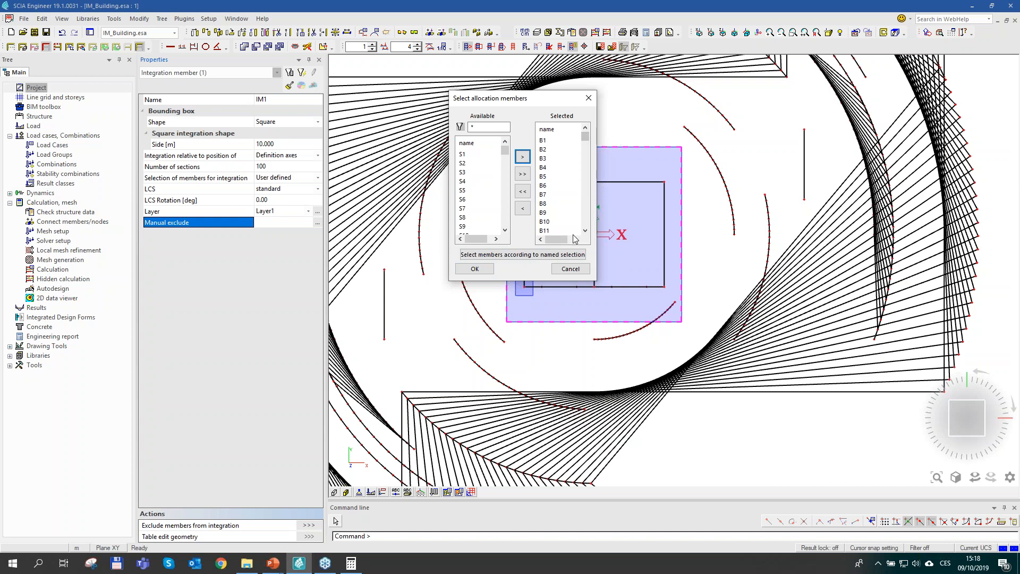
{"action": "left_click", "coordinate": [522, 192]}
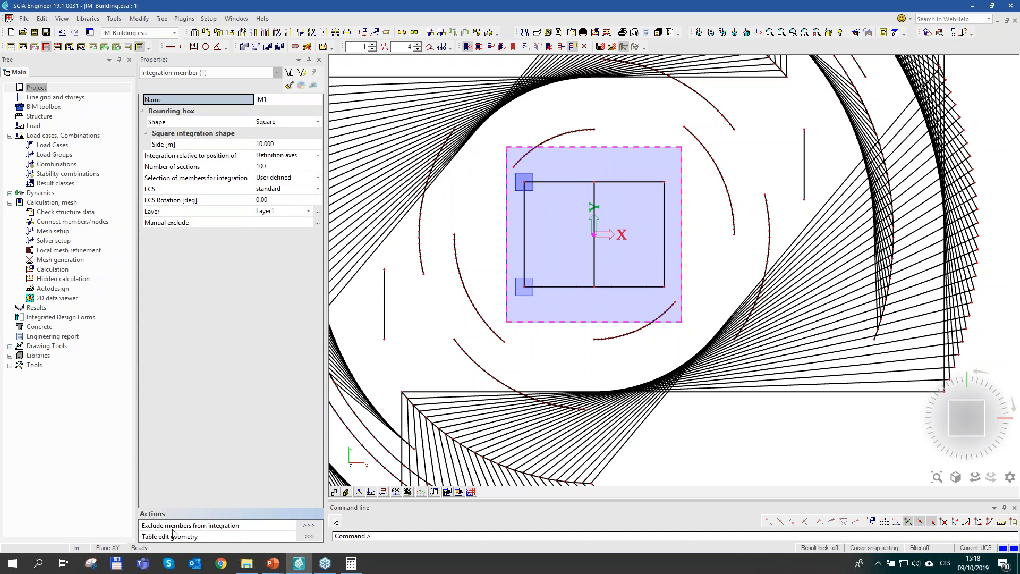
Step: Exclude the two sets of curved members crossing the corners of the core's square bounding box from the integration of IM1, selecting them in the model
{"action": "left_click", "coordinate": [309, 525]}
{"action": "middle_click_drag", "start_coordinate": [704, 308], "coordinate": [671, 273]}
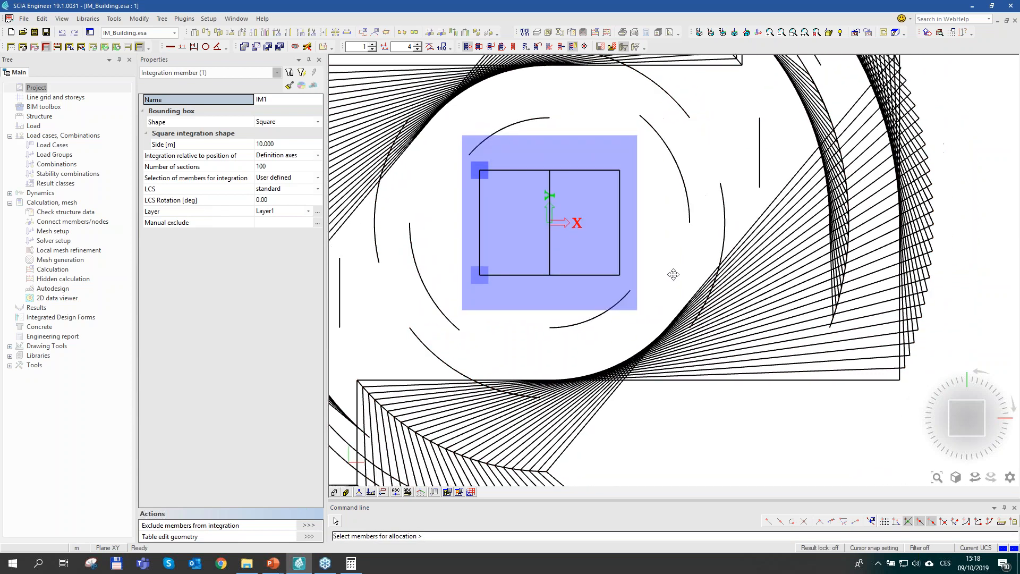
{"action": "left_click_drag", "start_coordinate": [557, 329], "coordinate": [635, 286]}
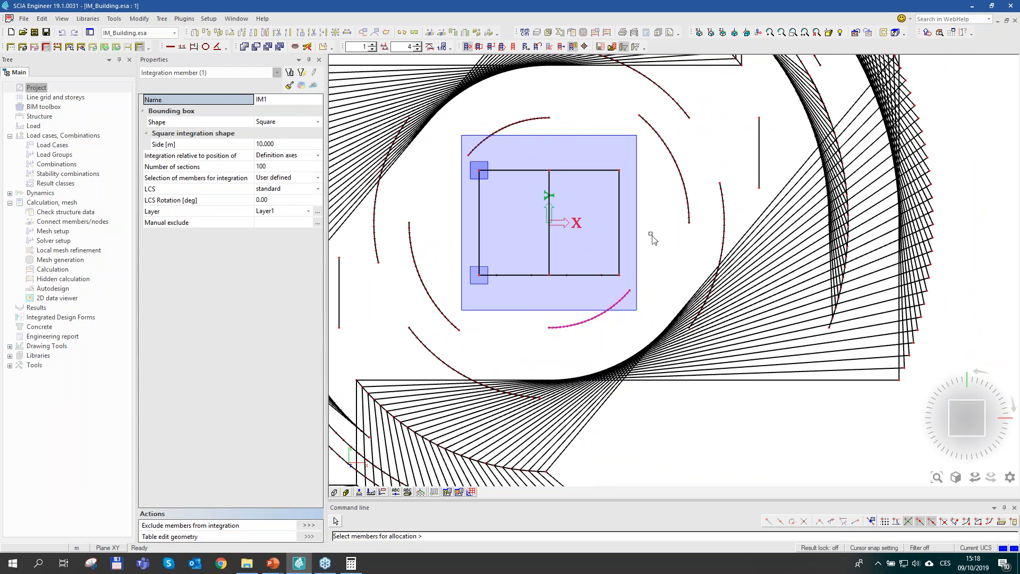
{"action": "scroll", "coordinate": [536, 135], "scroll_direction": "up", "scroll_amount": 2}
{"action": "left_click_drag", "start_coordinate": [607, 218], "coordinate": [442, 147]}
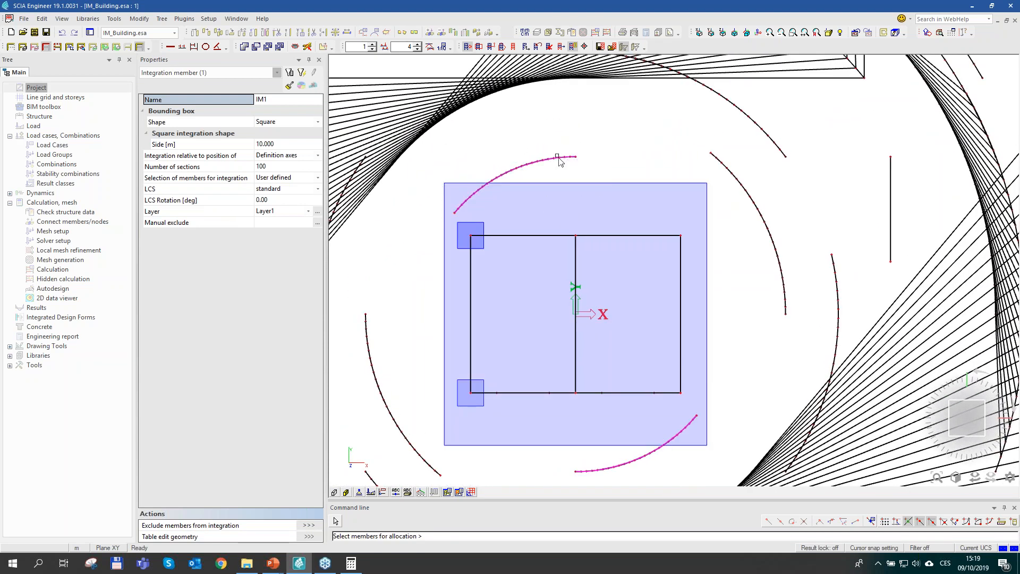
{"action": "key", "text": "Escape"}
{"action": "scroll", "coordinate": [643, 166], "scroll_direction": "down", "scroll_amount": 2}
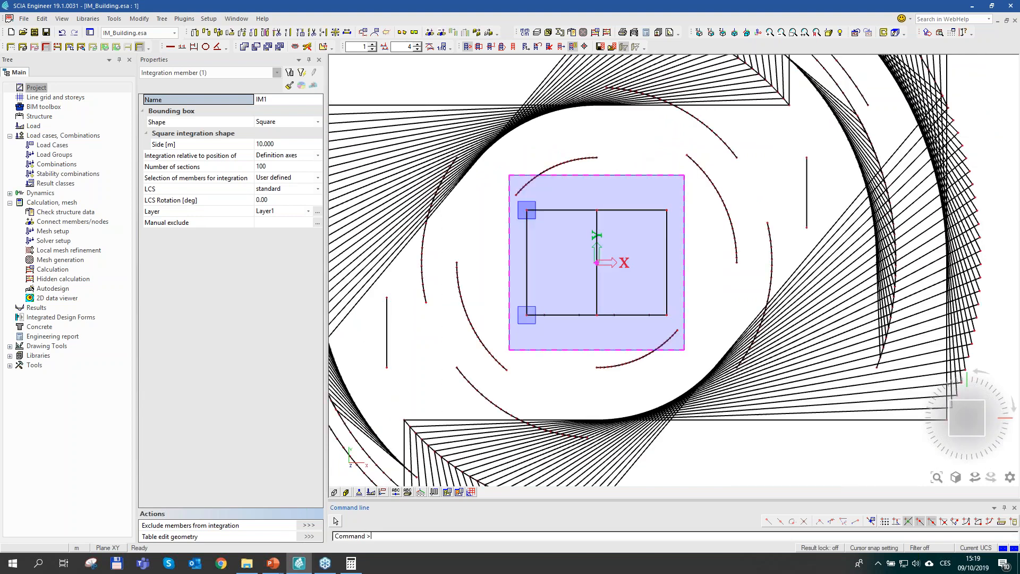
Step: Check which members are excluded from IM1's integration, both in the model and in its manual exclude list, leaving the list unchanged
{"action": "left_click", "coordinate": [308, 524]}
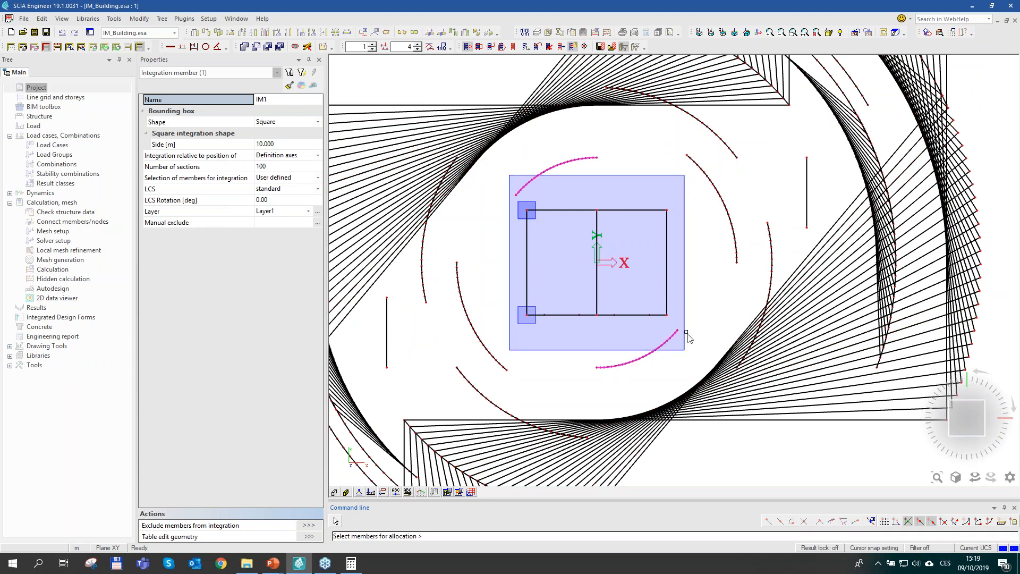
{"action": "key", "text": "Escape"}
{"action": "left_click", "coordinate": [317, 224]}
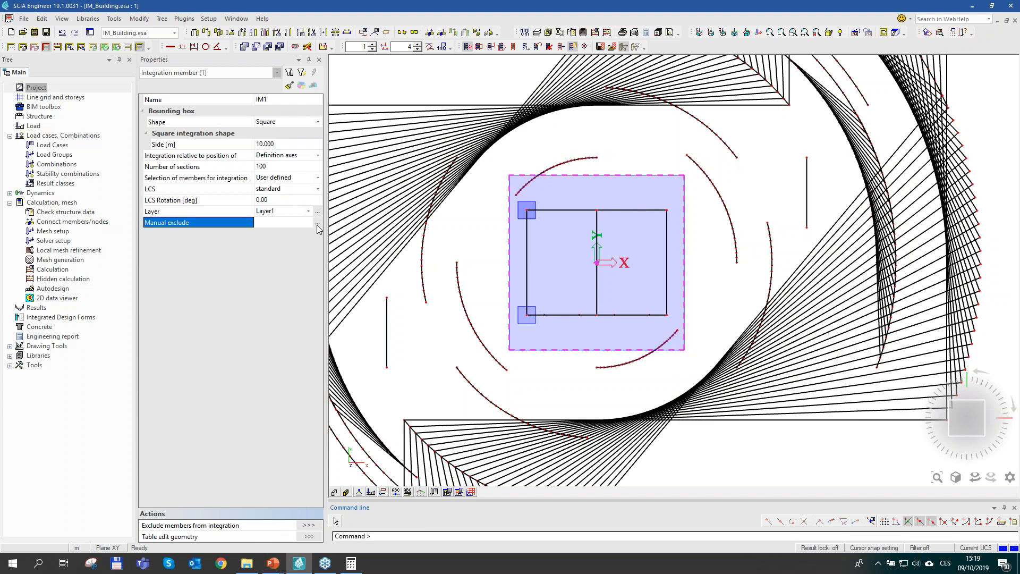
{"action": "left_click", "coordinate": [317, 223]}
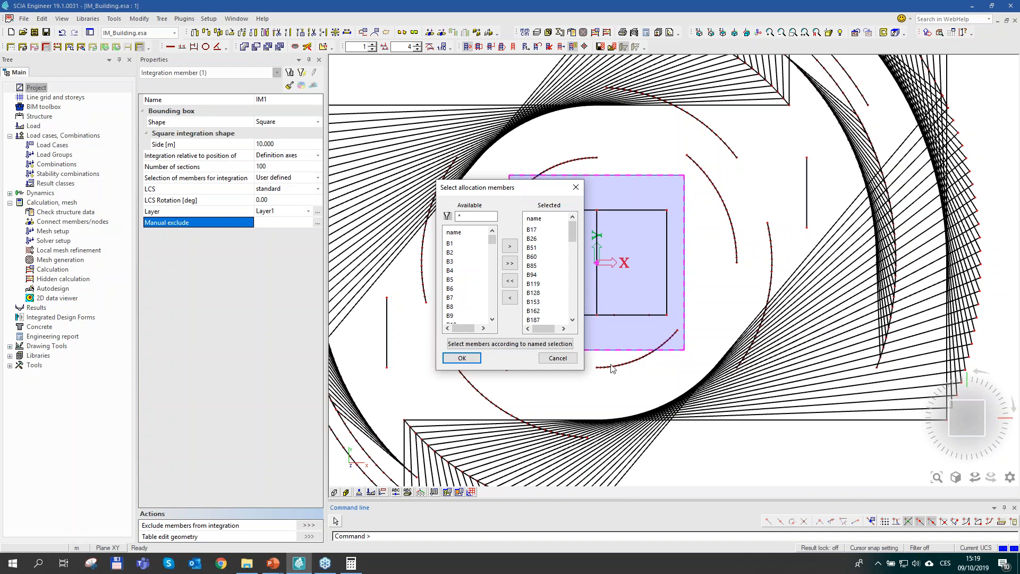
{"action": "left_click", "coordinate": [557, 358]}
{"action": "key", "text": "Escape"}
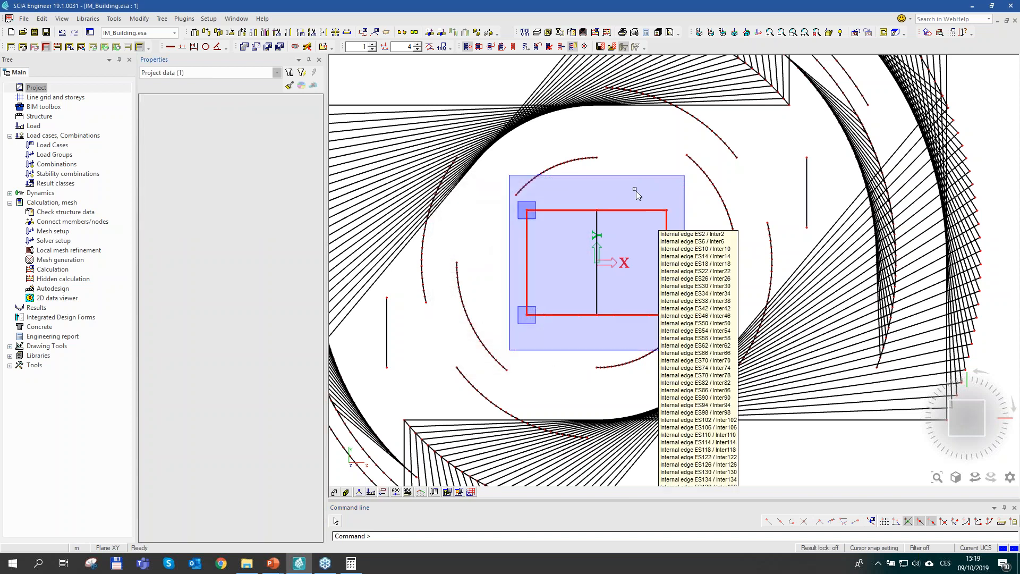
Step: Display the 1D internal force N of the core's IM1 for load case LC1, with results on integration strips and members enabled
{"action": "left_click", "coordinate": [636, 194]}
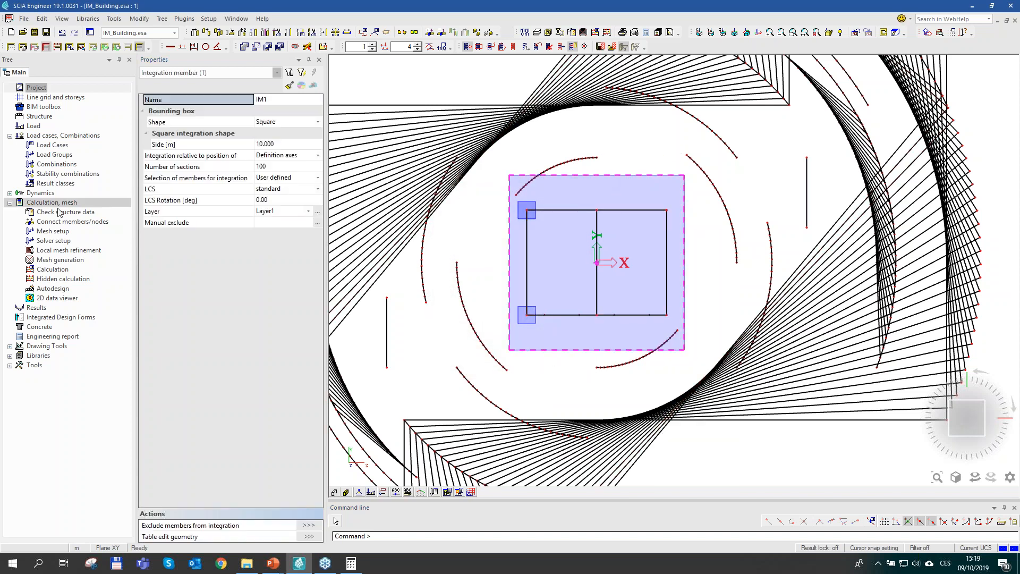
{"action": "double_click", "coordinate": [36, 307]}
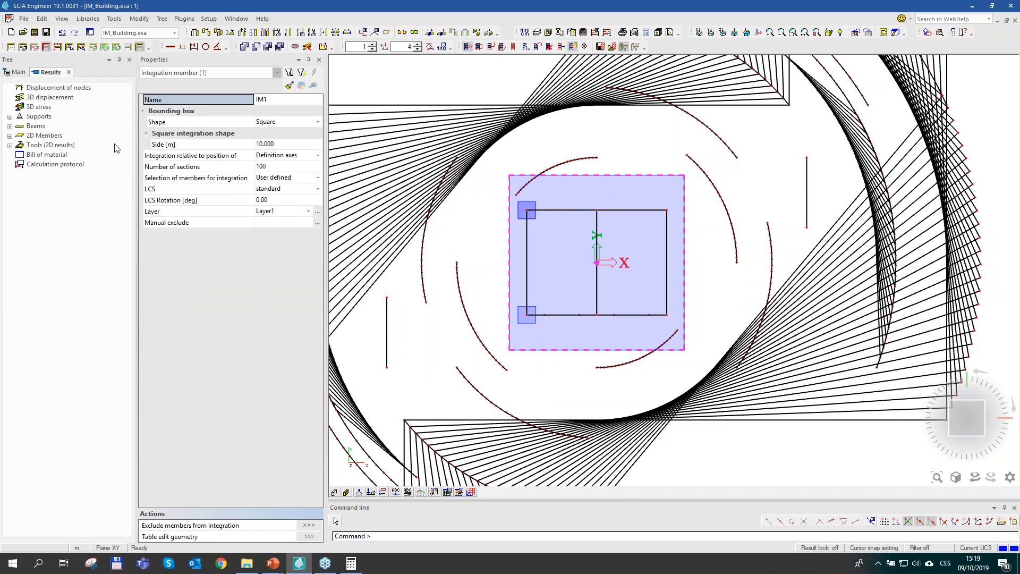
{"action": "double_click", "coordinate": [93, 126]}
{"action": "left_click", "coordinate": [93, 136]}
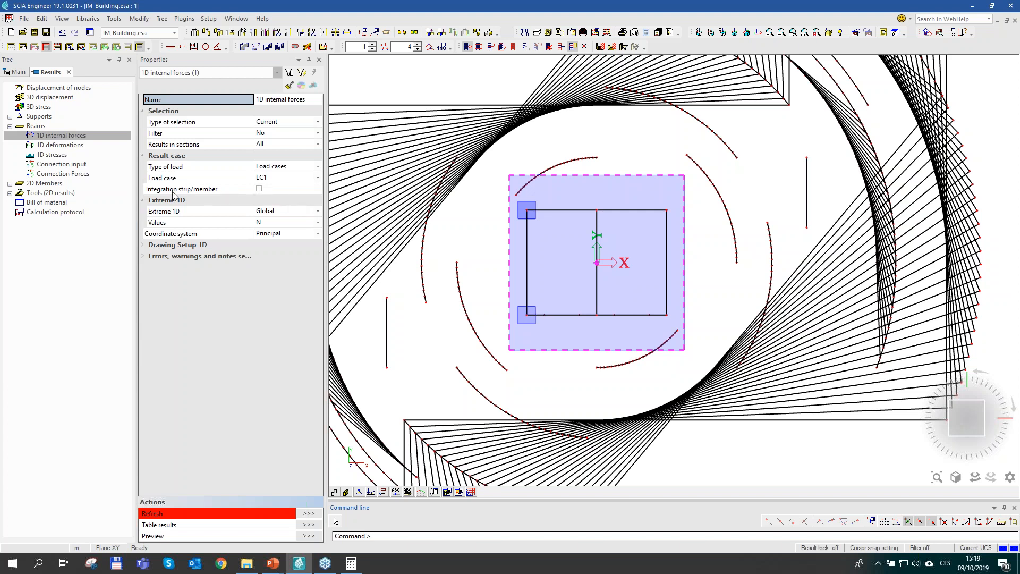
{"action": "left_click", "coordinate": [258, 190]}
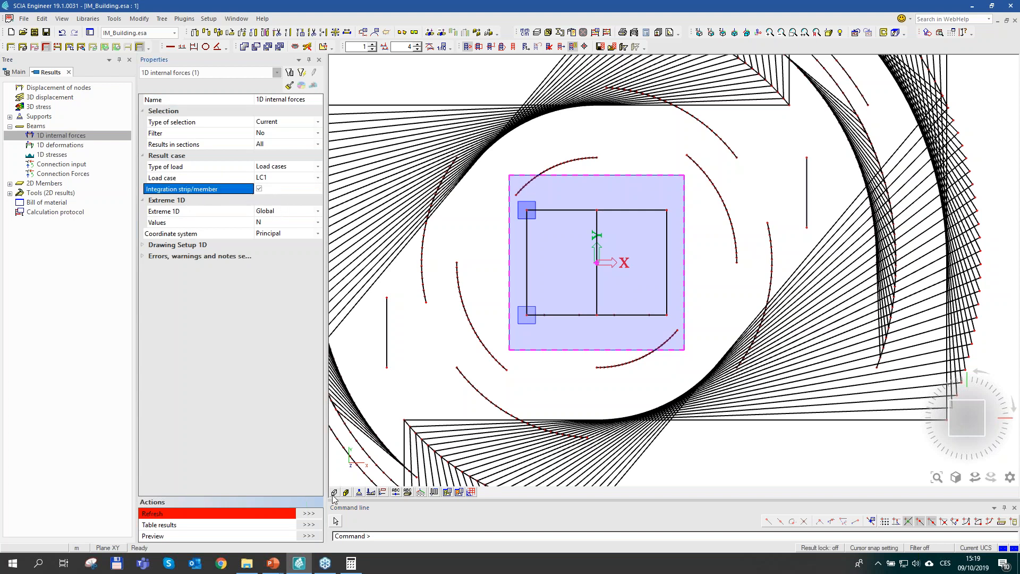
{"action": "left_click", "coordinate": [319, 515]}
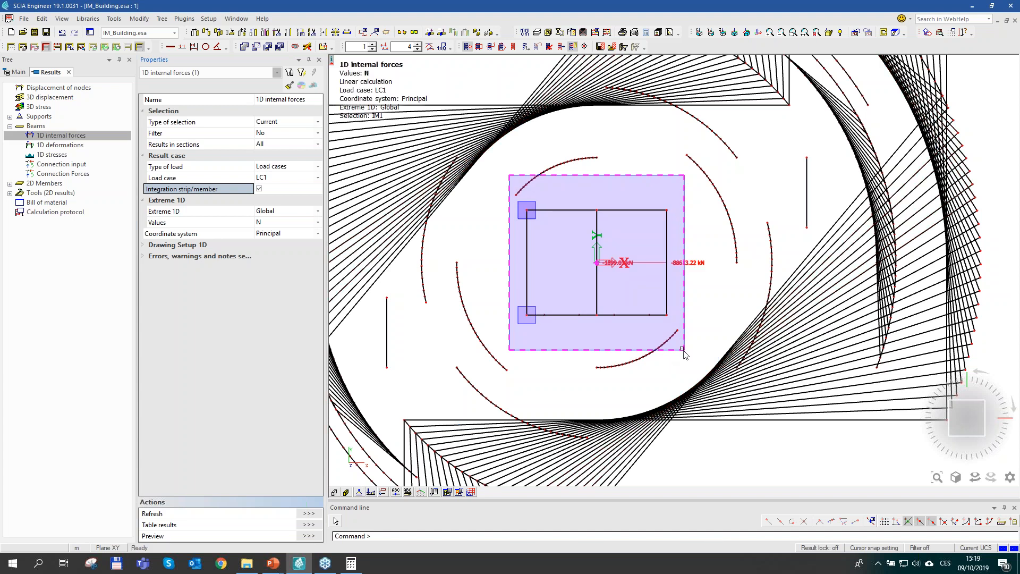
Step: Make only the core walls and their integration members active, and show IM1's normal force diagram in 3D along the core's height
{"action": "scroll", "coordinate": [684, 354], "scroll_direction": "up", "scroll_amount": 2}
{"action": "scroll", "coordinate": [685, 352], "scroll_direction": "up", "scroll_amount": 2}
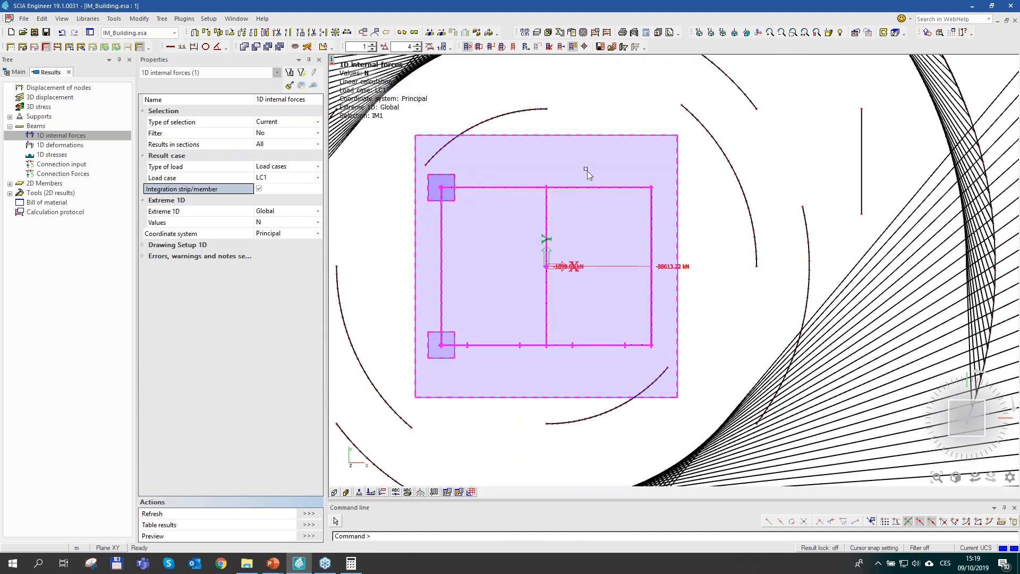
{"action": "left_click", "coordinate": [46, 48]}
{"action": "right_click_drag", "start_coordinate": [700, 160], "coordinate": [682, 424], "text": "ctrl+shift"}
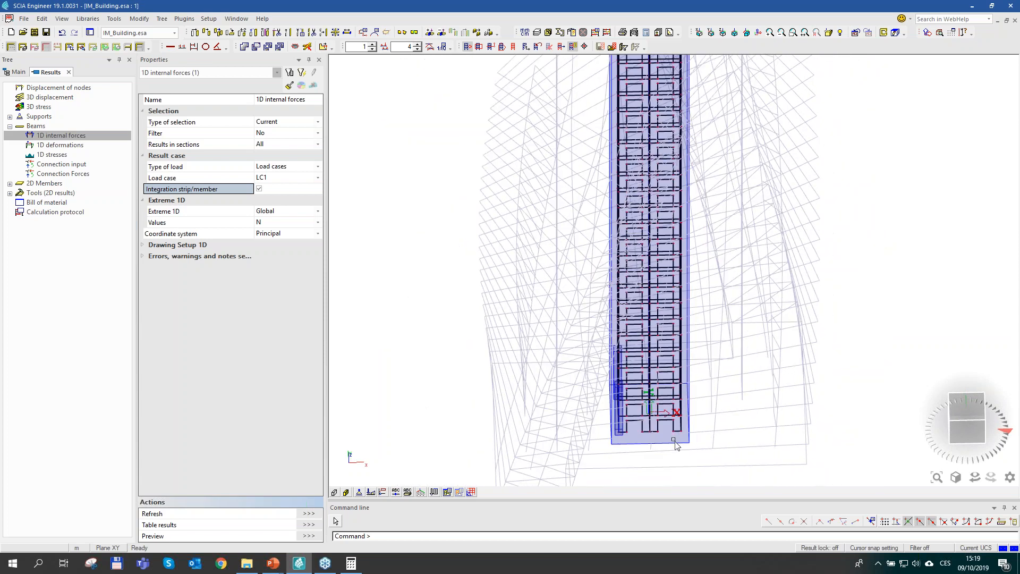
{"action": "left_click", "coordinate": [673, 444]}
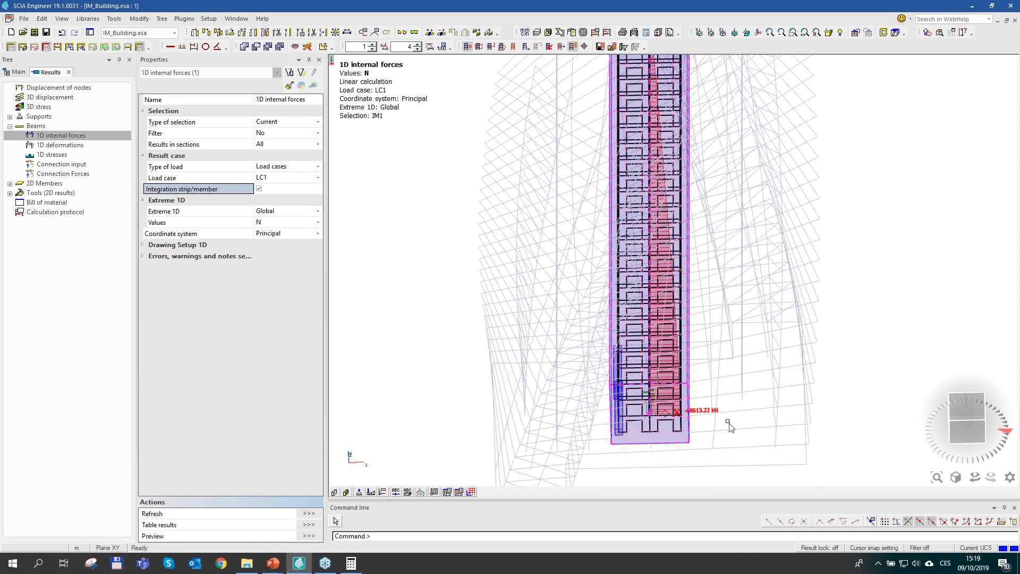
{"action": "scroll", "coordinate": [730, 425], "scroll_direction": "up", "scroll_amount": 2}
{"action": "middle_click_drag", "start_coordinate": [706, 257], "coordinate": [695, 330]}
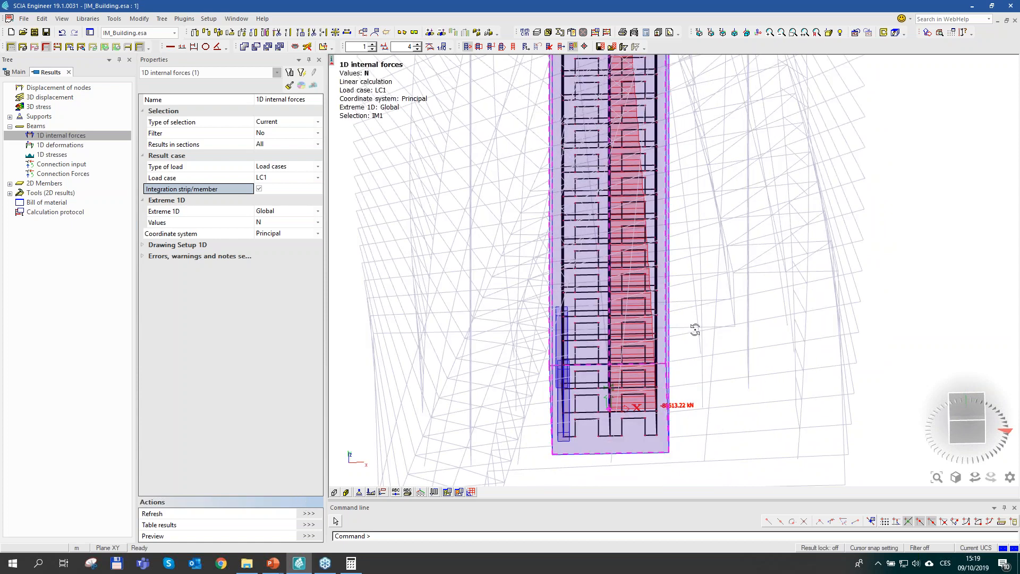
{"action": "right_click_drag", "start_coordinate": [648, 90], "coordinate": [644, 264], "text": "ctrl"}
{"action": "middle_click_drag", "start_coordinate": [645, 264], "coordinate": [646, 314]}
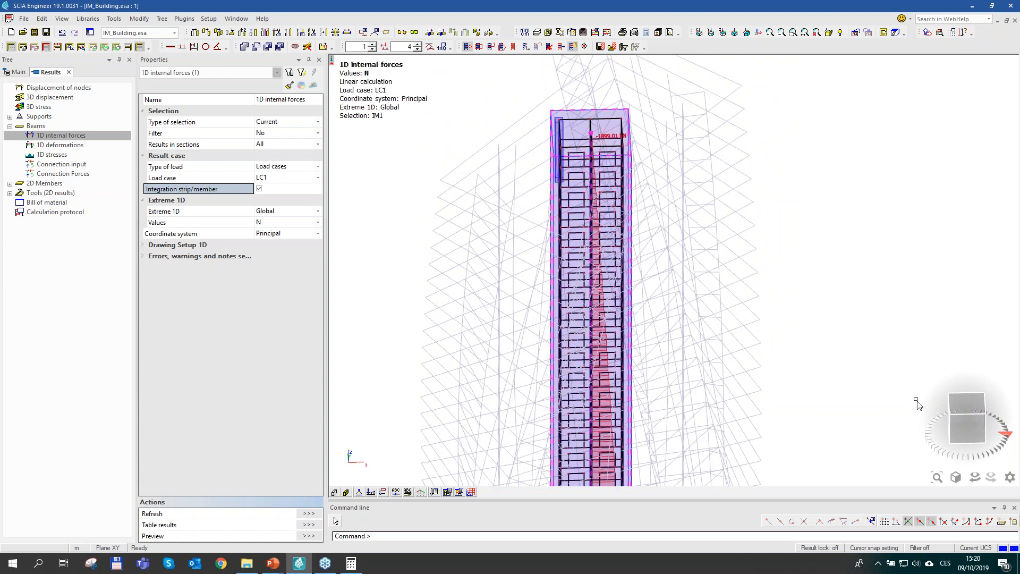
Step: Examine from the front how IM1's normal force diagram varies at the floor levels and door openings of the core's lowest storeys
{"action": "left_click", "coordinate": [972, 427]}
{"action": "scroll", "coordinate": [700, 423], "scroll_direction": "up", "scroll_amount": 3}
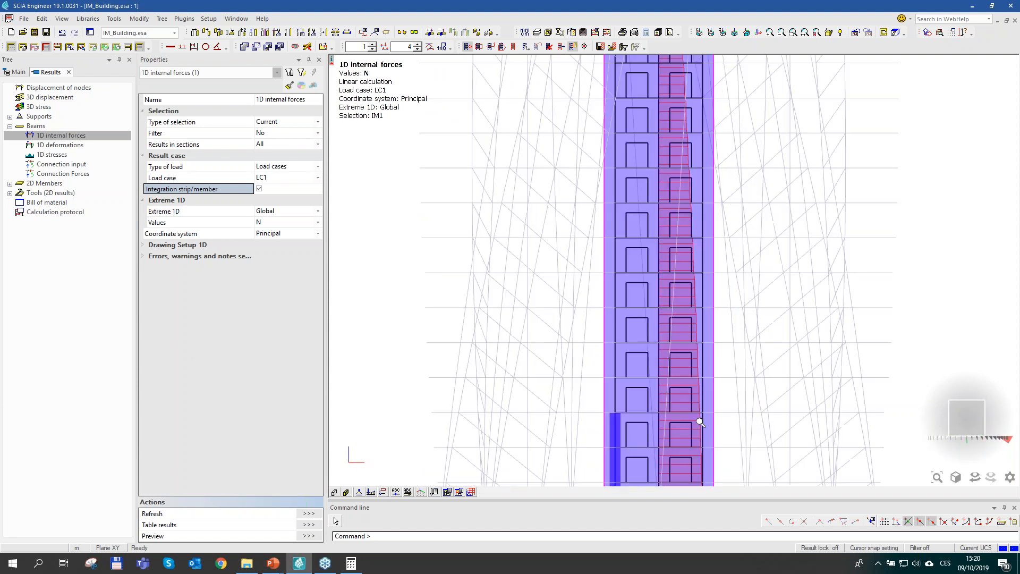
{"action": "scroll", "coordinate": [700, 423], "scroll_direction": "up", "scroll_amount": 4}
{"action": "scroll", "coordinate": [481, 358], "scroll_direction": "up", "scroll_amount": 3}
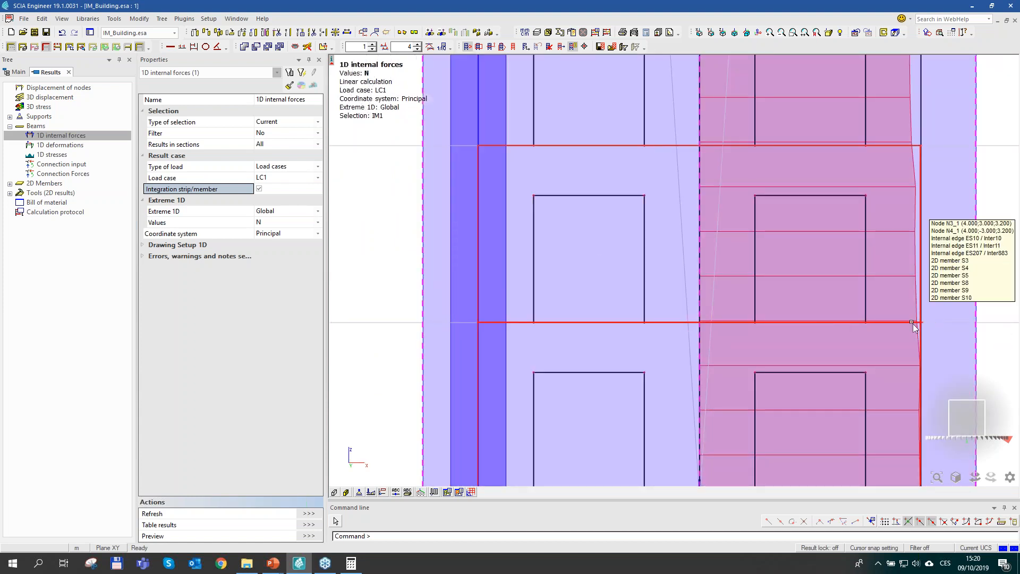
{"action": "scroll", "coordinate": [712, 313], "scroll_direction": "down", "scroll_amount": 2}
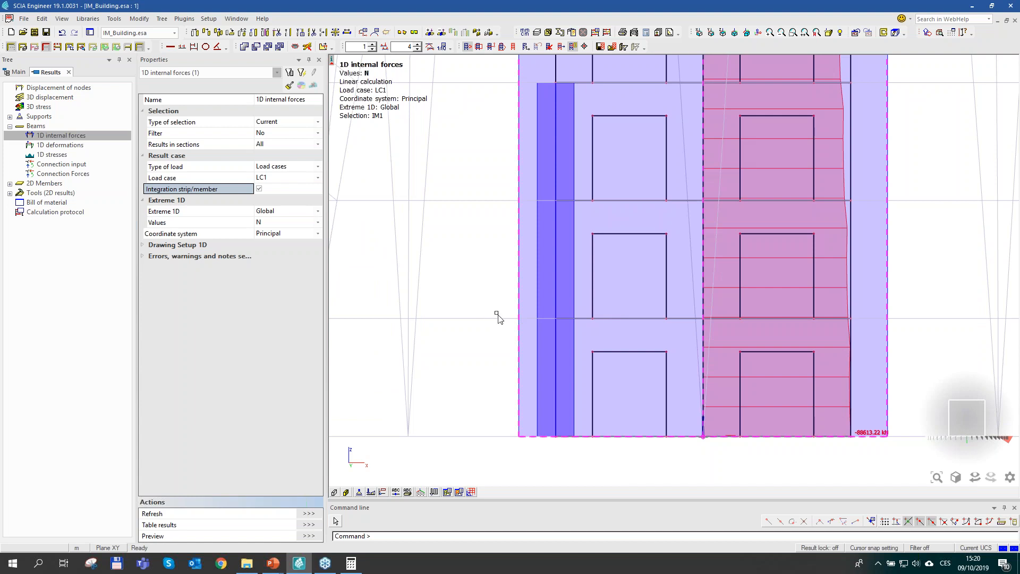
{"action": "scroll", "coordinate": [817, 320], "scroll_direction": "down", "scroll_amount": 2}
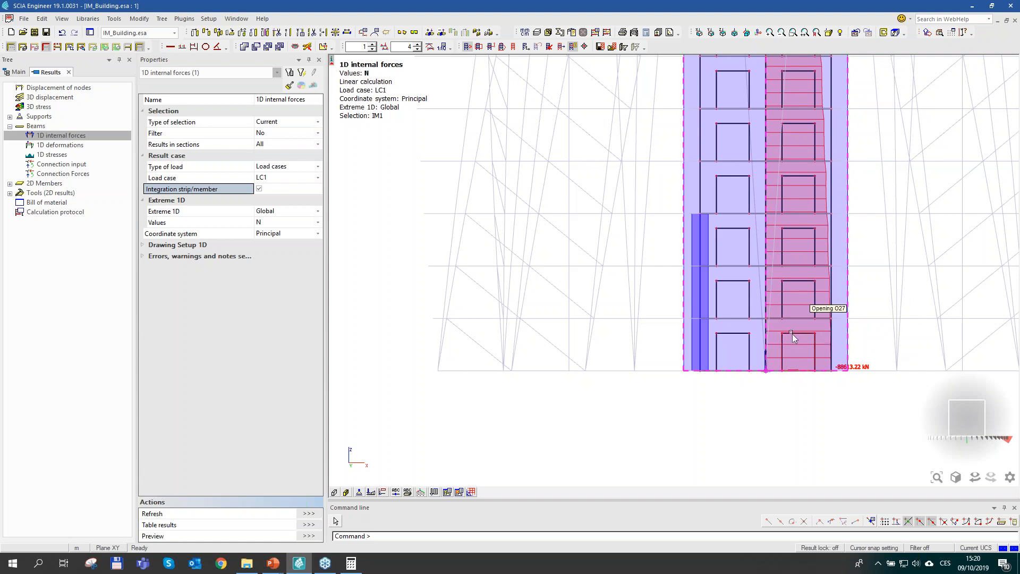
{"action": "scroll", "coordinate": [743, 324], "scroll_direction": "up", "scroll_amount": 2}
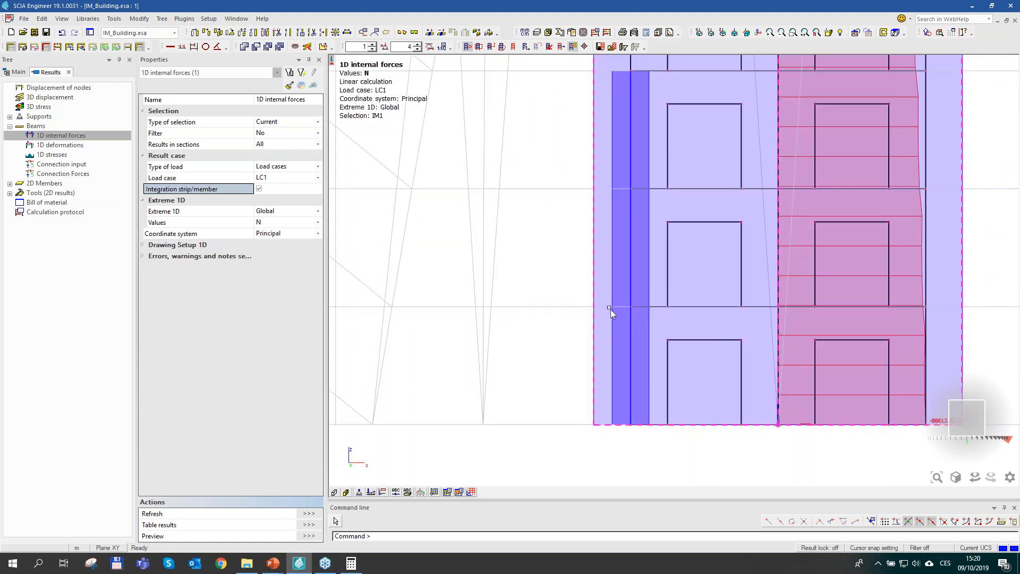
{"action": "middle_click_drag", "start_coordinate": [789, 340], "coordinate": [729, 342]}
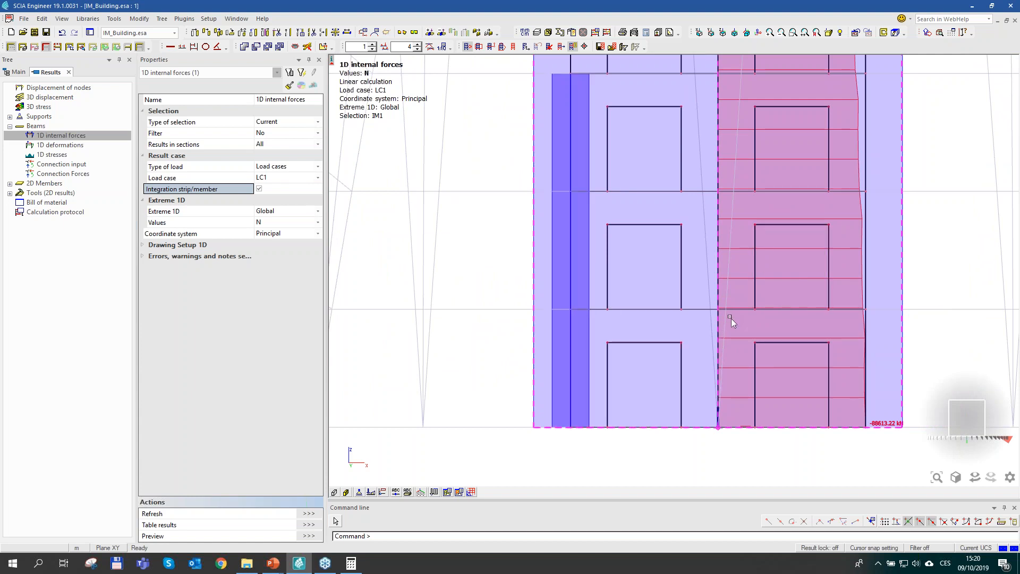
{"action": "scroll", "coordinate": [638, 326], "scroll_direction": "up", "scroll_amount": 2}
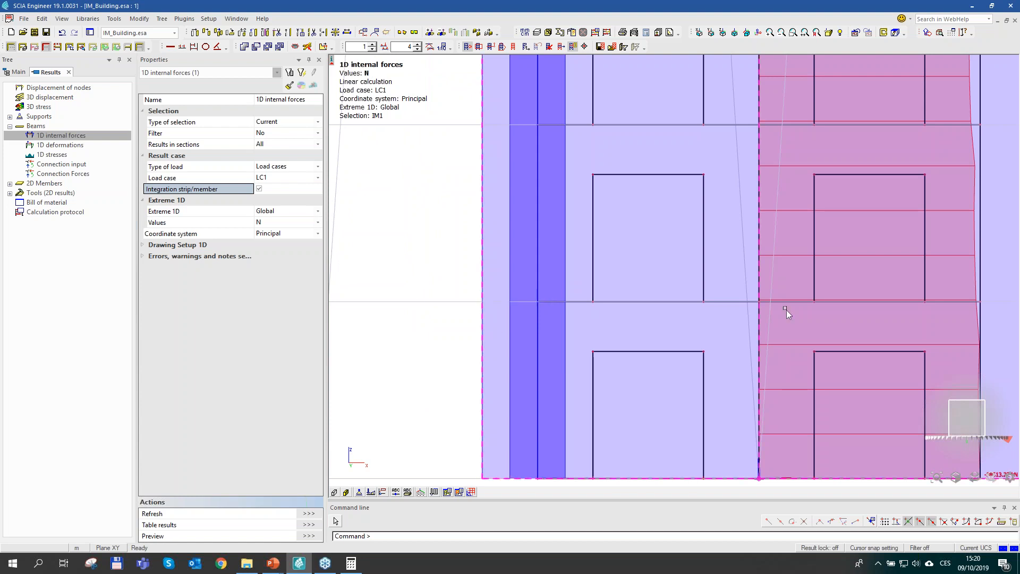
{"action": "middle_click_drag", "start_coordinate": [993, 308], "coordinate": [914, 300]}
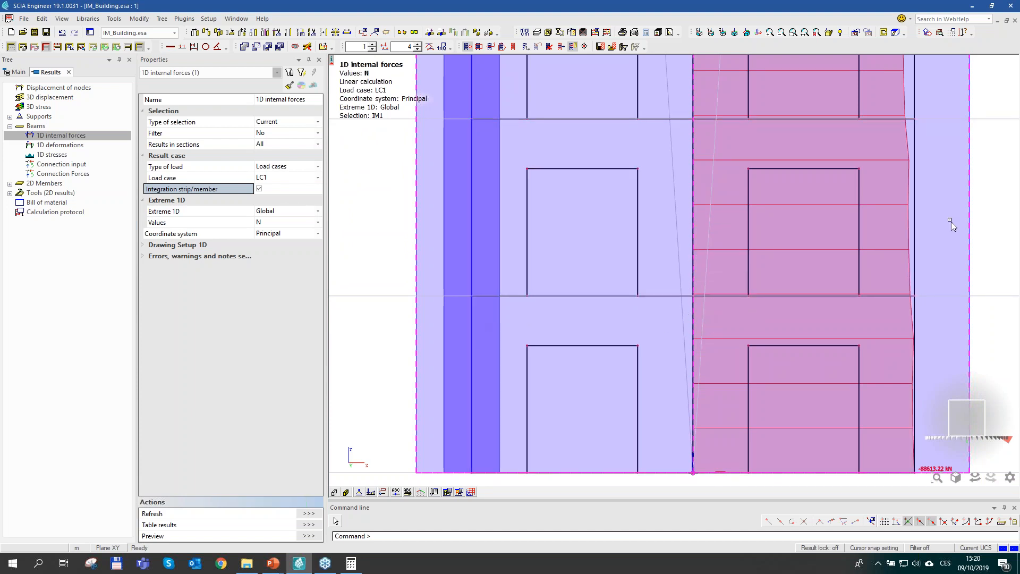
{"action": "scroll", "coordinate": [951, 222], "scroll_direction": "down", "scroll_amount": 2}
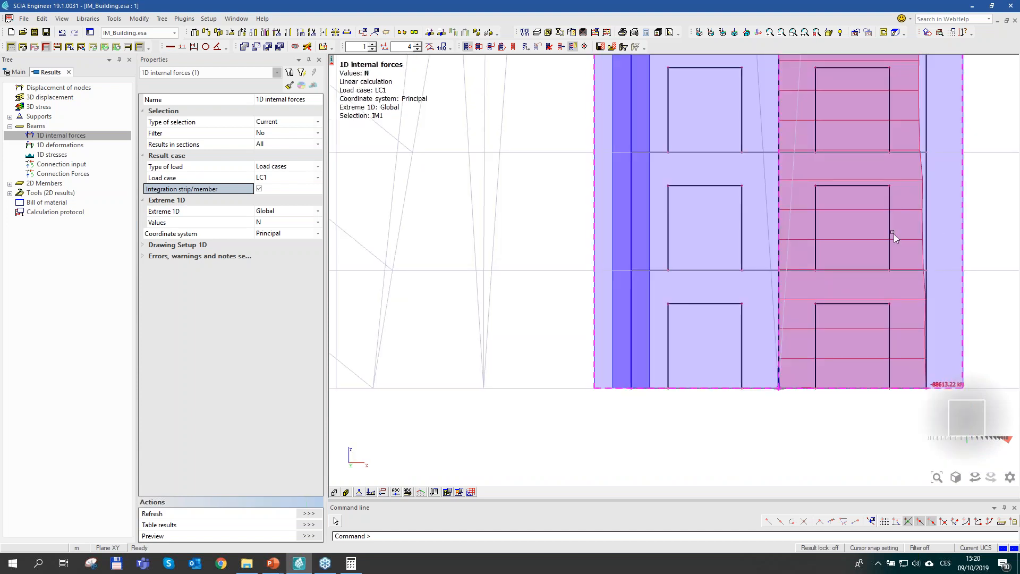
{"action": "middle_click_drag", "start_coordinate": [929, 218], "coordinate": [892, 224]}
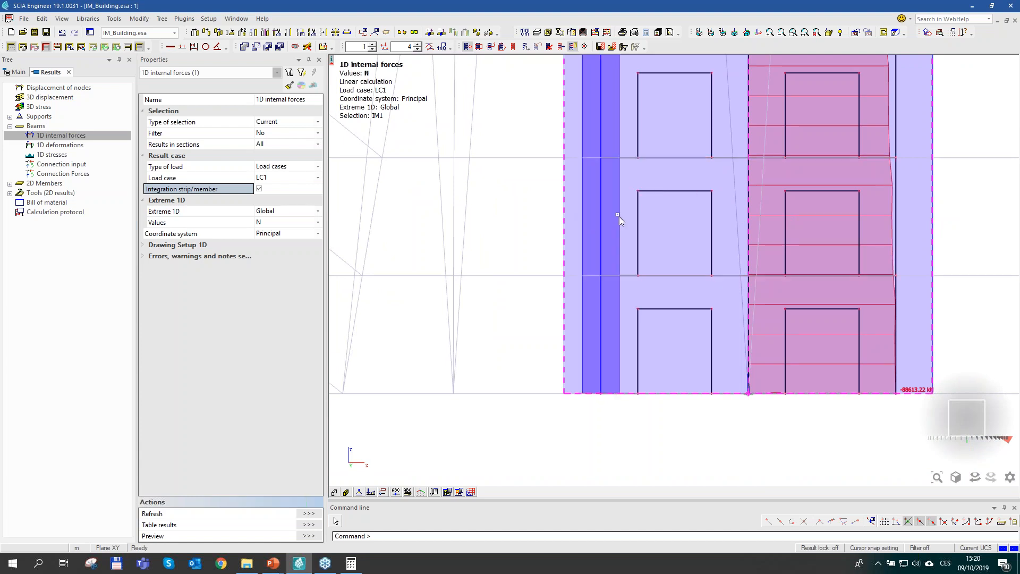
{"action": "scroll", "coordinate": [903, 218], "scroll_direction": "up", "scroll_amount": 2}
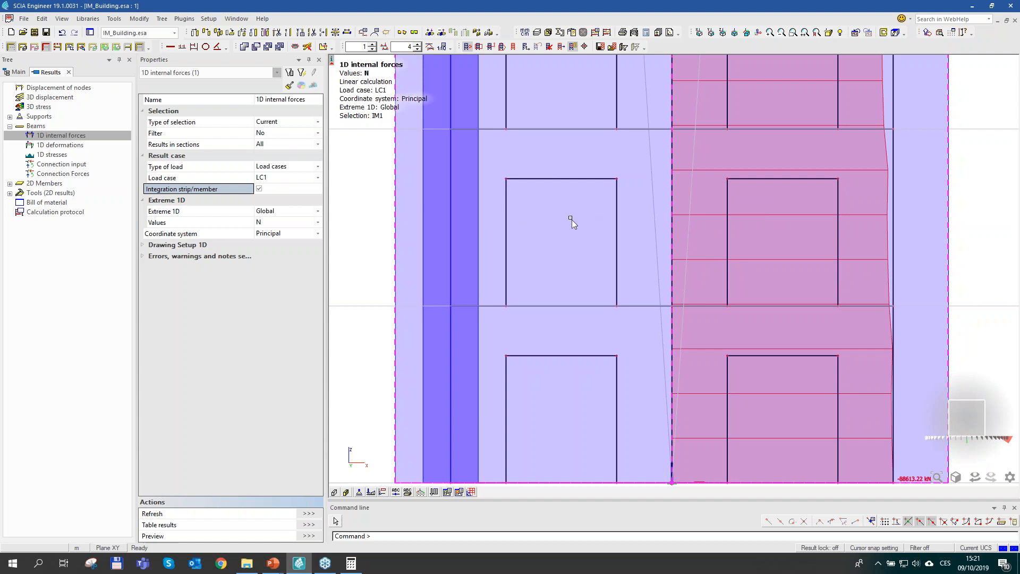
{"action": "scroll", "coordinate": [582, 223], "scroll_direction": "down", "scroll_amount": 2}
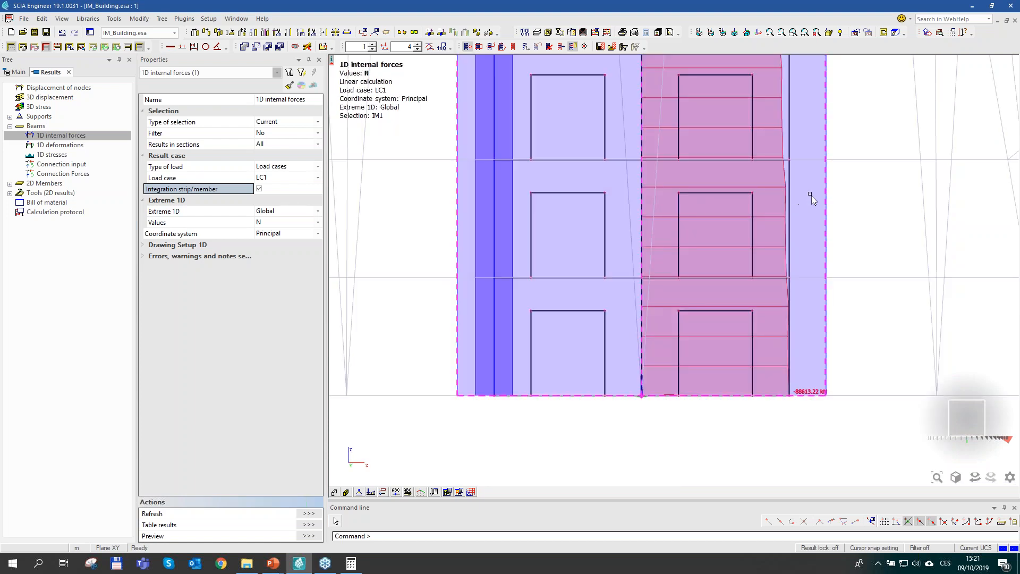
{"action": "scroll", "coordinate": [811, 195], "scroll_direction": "down", "scroll_amount": 2}
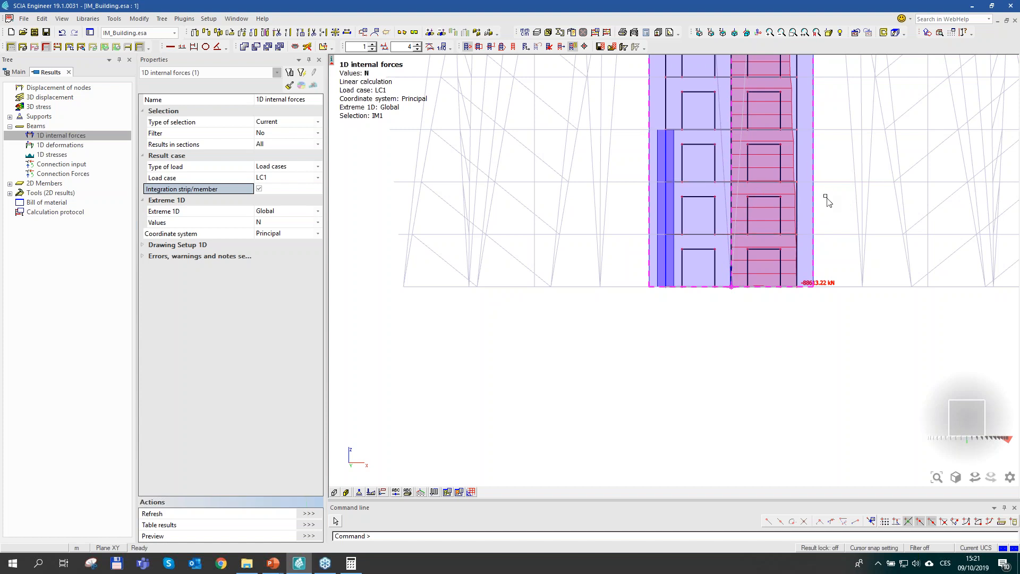
{"action": "middle_click_drag", "start_coordinate": [865, 205], "coordinate": [833, 216]}
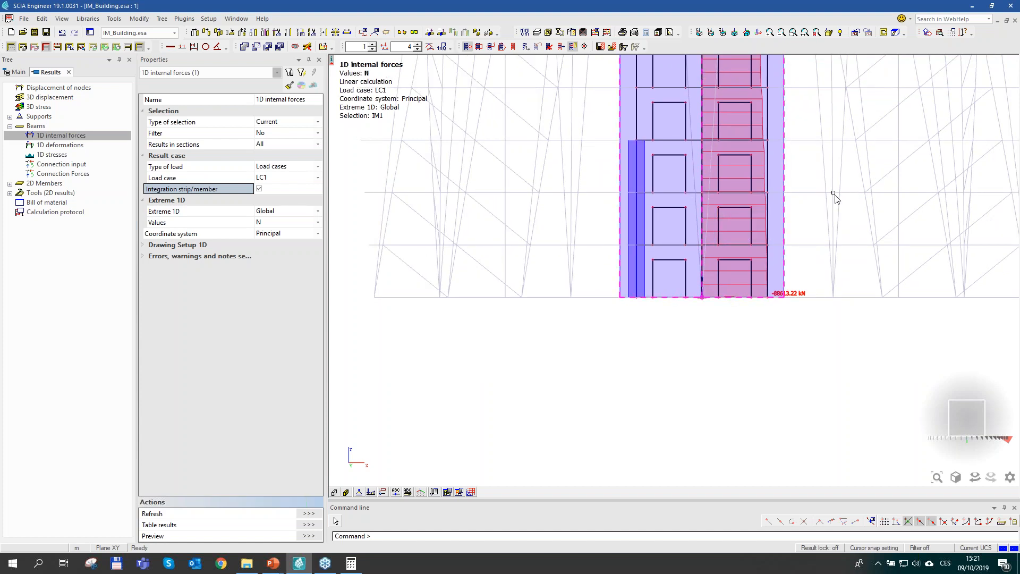
{"action": "middle_click_drag", "start_coordinate": [834, 193], "coordinate": [797, 221]}
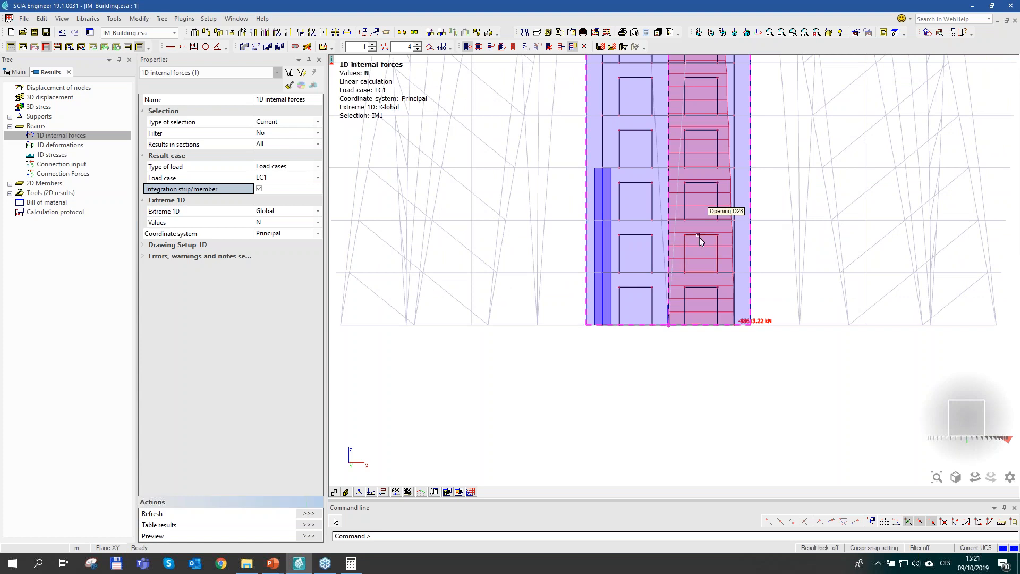
{"action": "scroll", "coordinate": [751, 244], "scroll_direction": "up", "scroll_amount": 3}
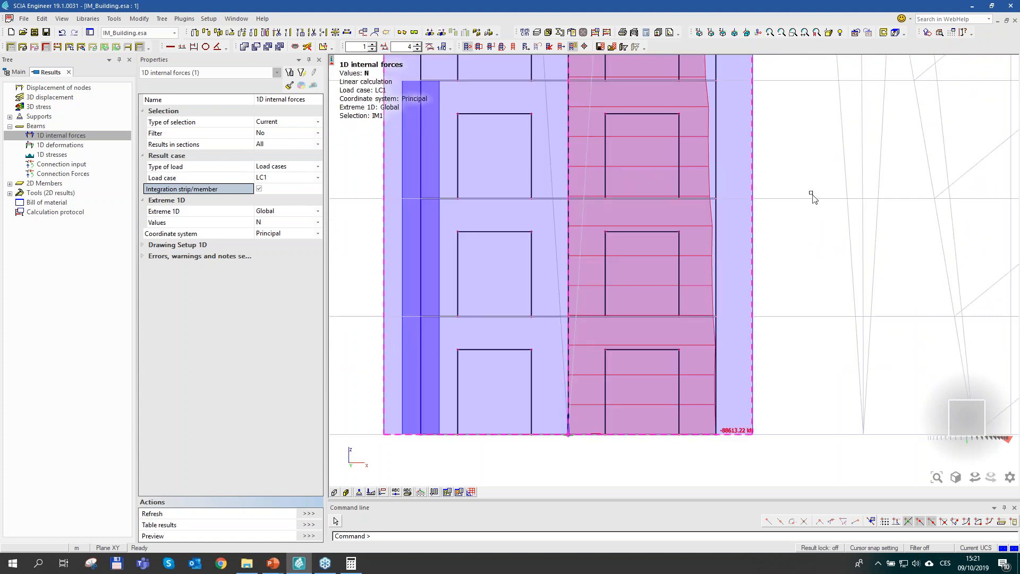
{"action": "scroll", "coordinate": [812, 194], "scroll_direction": "down", "scroll_amount": 3}
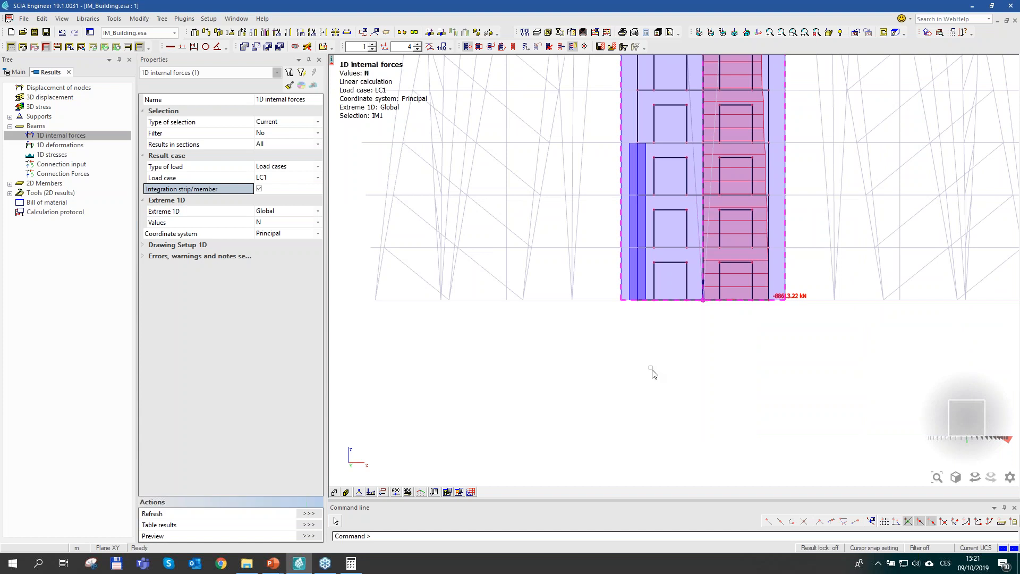
Step: Leave the building core's results and switch to the IM_Bridge.esa project
{"action": "scroll", "coordinate": [562, 323], "scroll_direction": "down", "scroll_amount": 3}
{"action": "middle_click_drag", "start_coordinate": [616, 242], "coordinate": [612, 244]}
{"action": "mouse_move", "coordinate": [754, 182]}
{"action": "right_mouse_down", "text": "ctrl"}
{"action": "mouse_move", "coordinate": [749, 198]}
{"action": "mouse_move", "coordinate": [740, 194]}
{"action": "right_mouse_up", "text": "ctrl"}
{"action": "right_click_drag", "start_coordinate": [649, 174], "coordinate": [643, 297], "text": "ctrl"}
{"action": "left_click", "coordinate": [141, 35]}
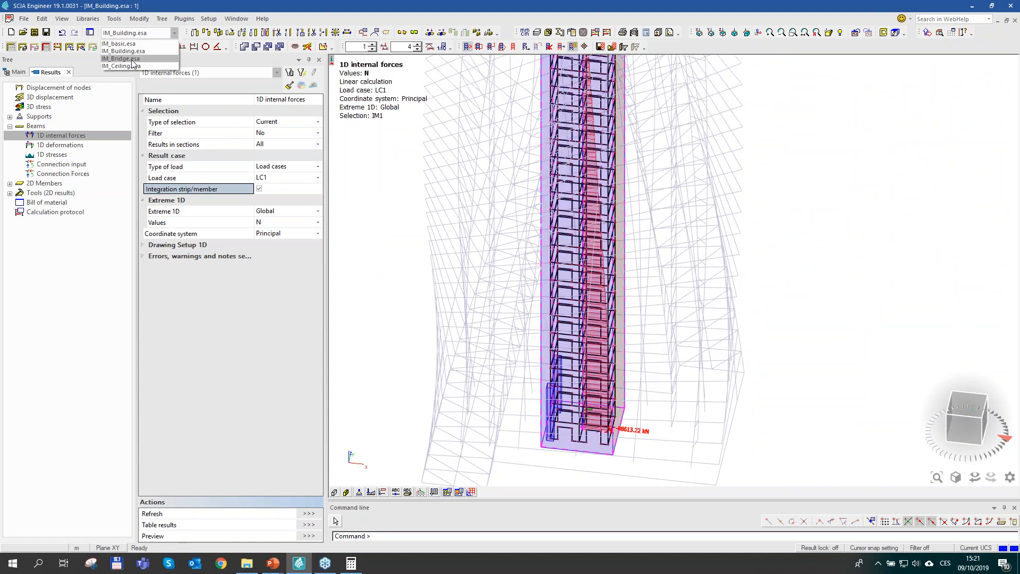
{"action": "left_click", "coordinate": [122, 58]}
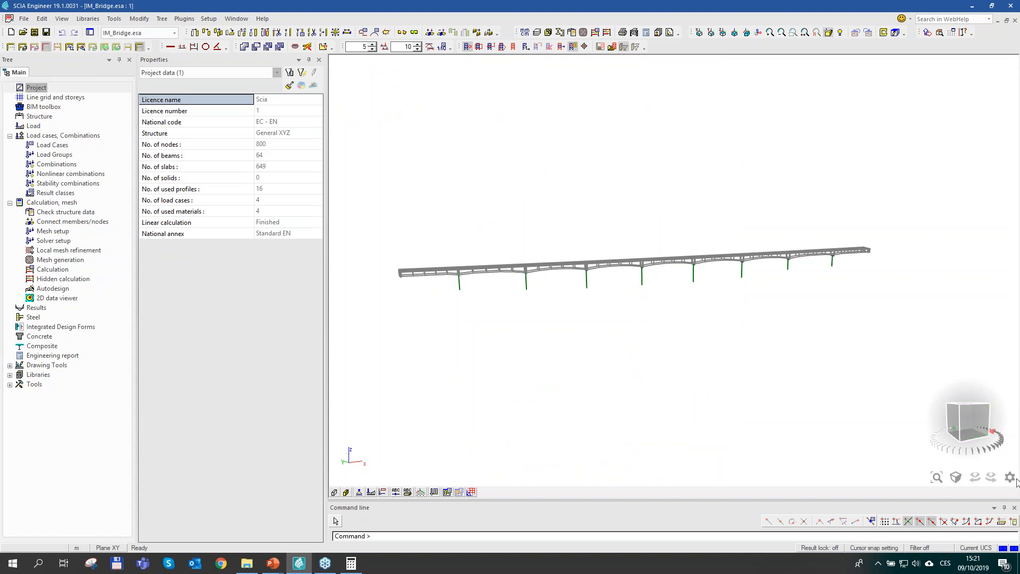
Step: Examine the bridge's overall shape, piers and plan curvature from the front, from above and in 3D
{"action": "left_click", "coordinate": [977, 422]}
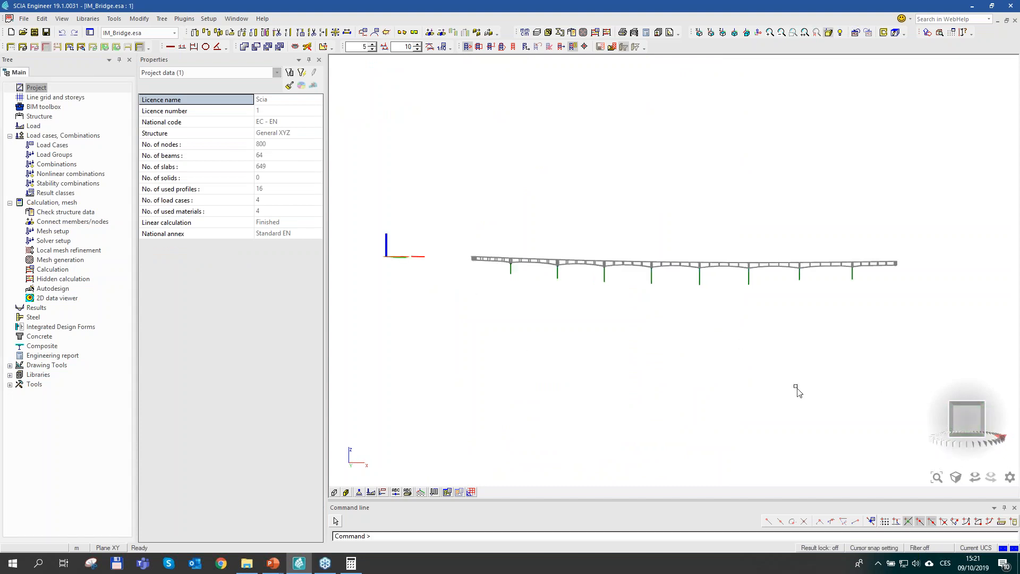
{"action": "left_click", "coordinate": [969, 404]}
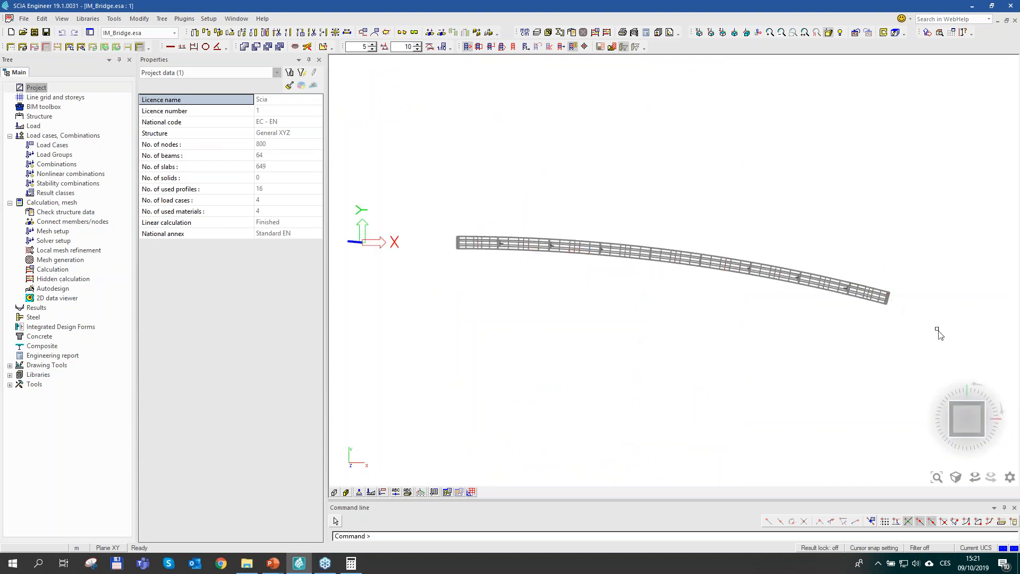
{"action": "left_click", "coordinate": [968, 438]}
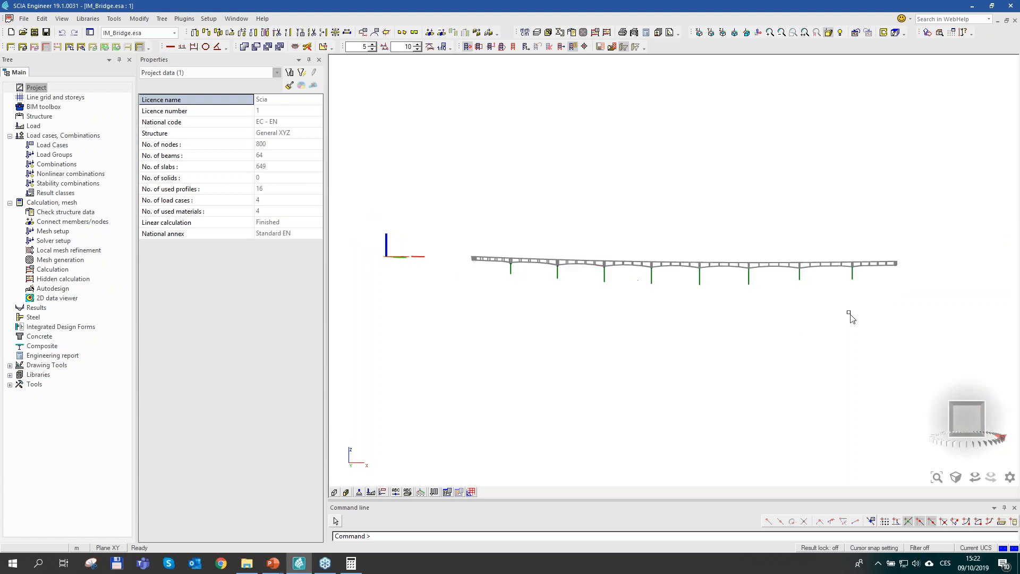
{"action": "left_click", "coordinate": [985, 405]}
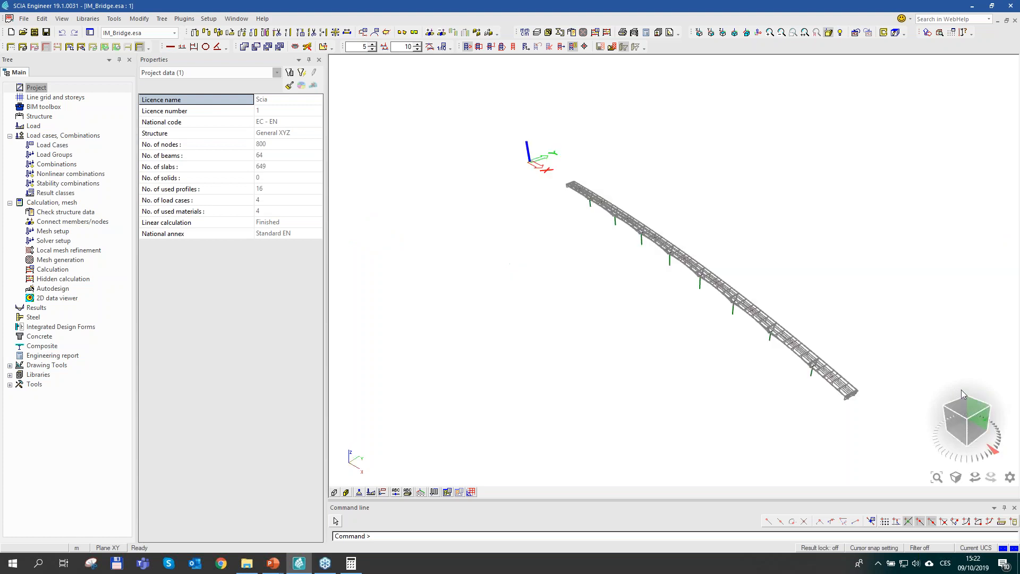
{"action": "right_click_drag", "start_coordinate": [603, 347], "coordinate": [649, 359], "text": "ctrl"}
{"action": "right_click_drag", "start_coordinate": [516, 330], "coordinate": [544, 294], "text": "ctrl+shift"}
{"action": "right_click_drag", "start_coordinate": [554, 339], "coordinate": [561, 332], "text": "shift"}
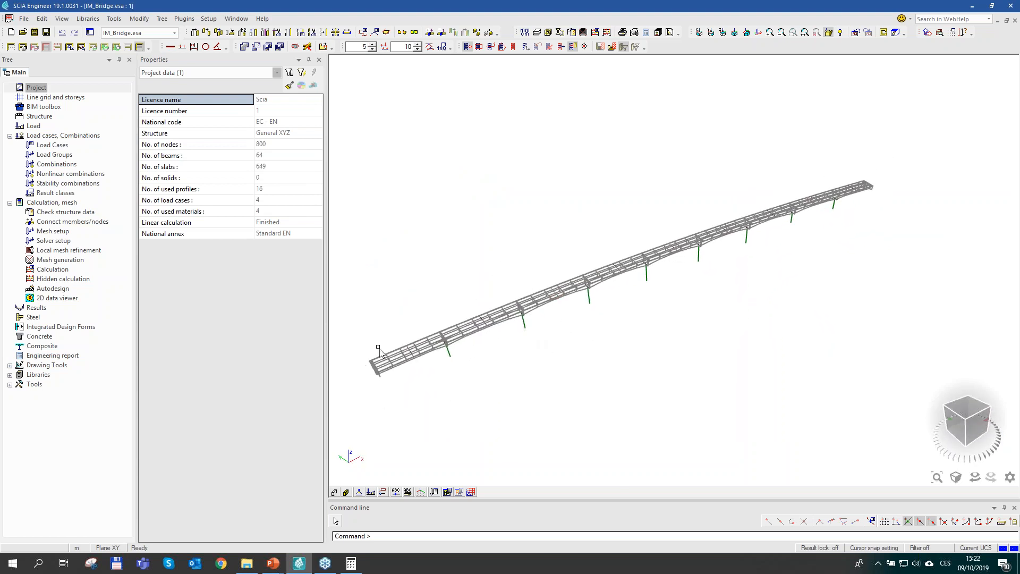
{"action": "right_click_drag", "start_coordinate": [419, 388], "coordinate": [447, 360], "text": "shift"}
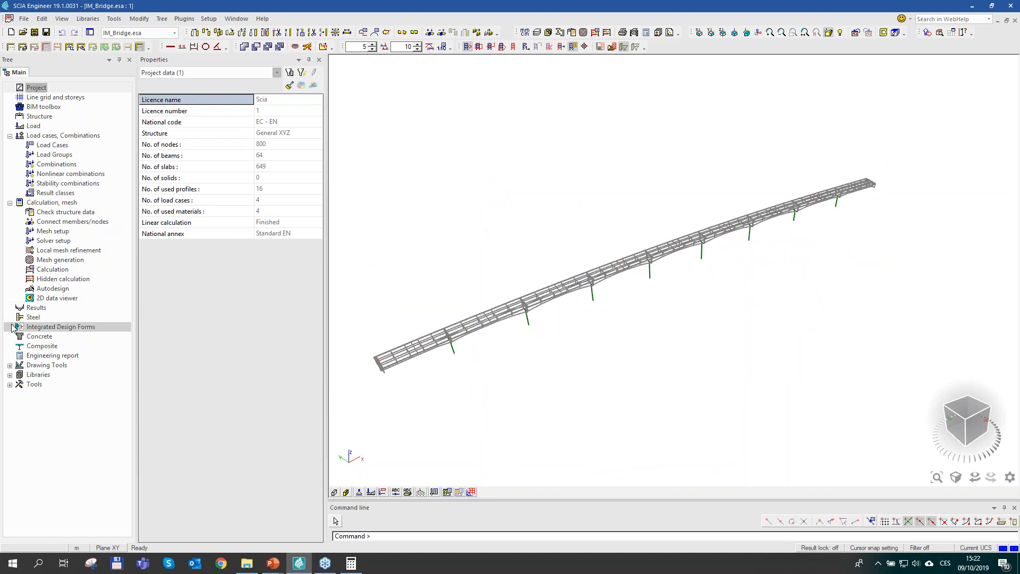
Step: Start a new rectangular integration member IM1 in the 2D results tools, with integration relative to the position of Definition axes
{"action": "left_click", "coordinate": [37, 307]}
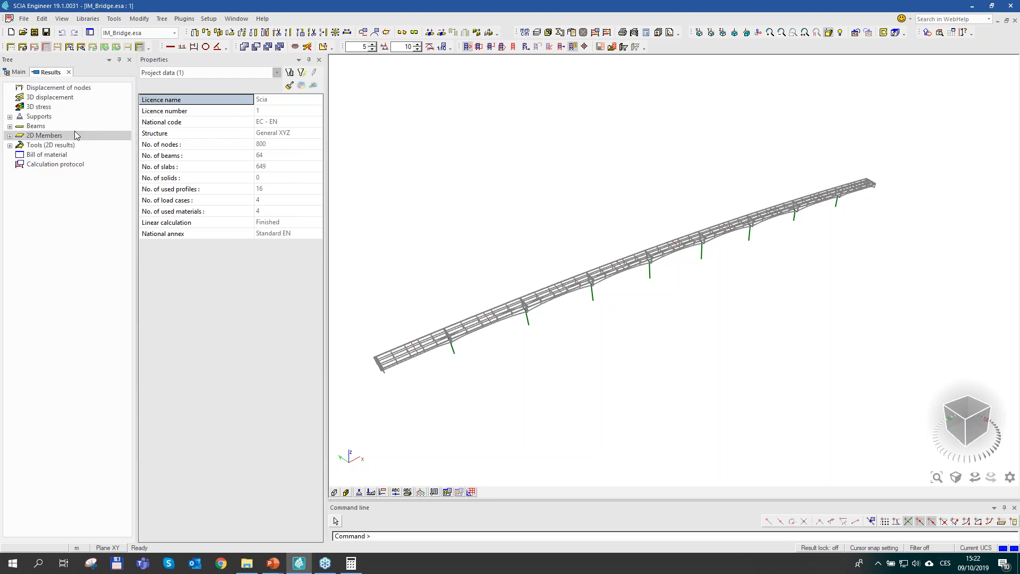
{"action": "double_click", "coordinate": [40, 145]}
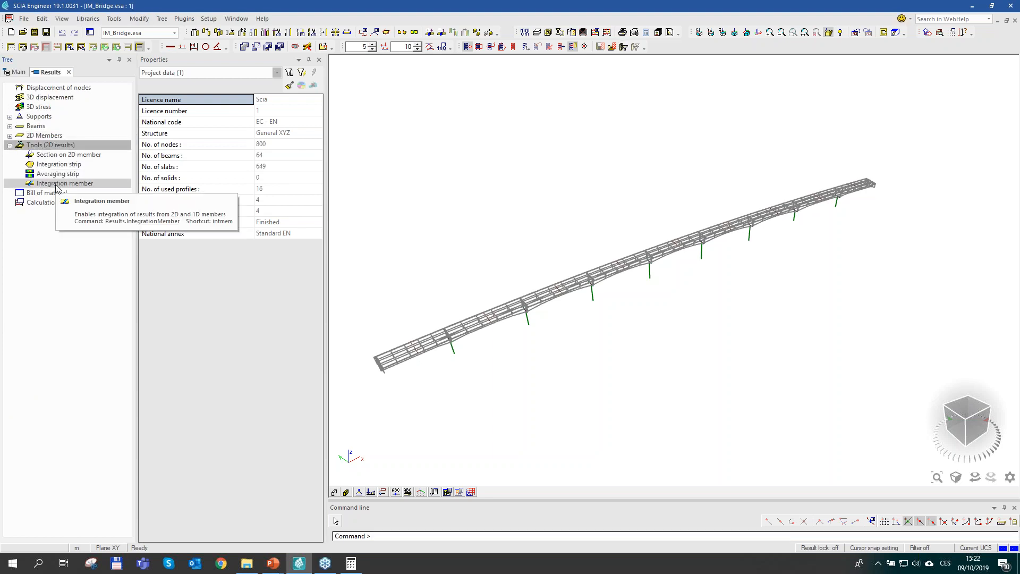
{"action": "double_click", "coordinate": [58, 184]}
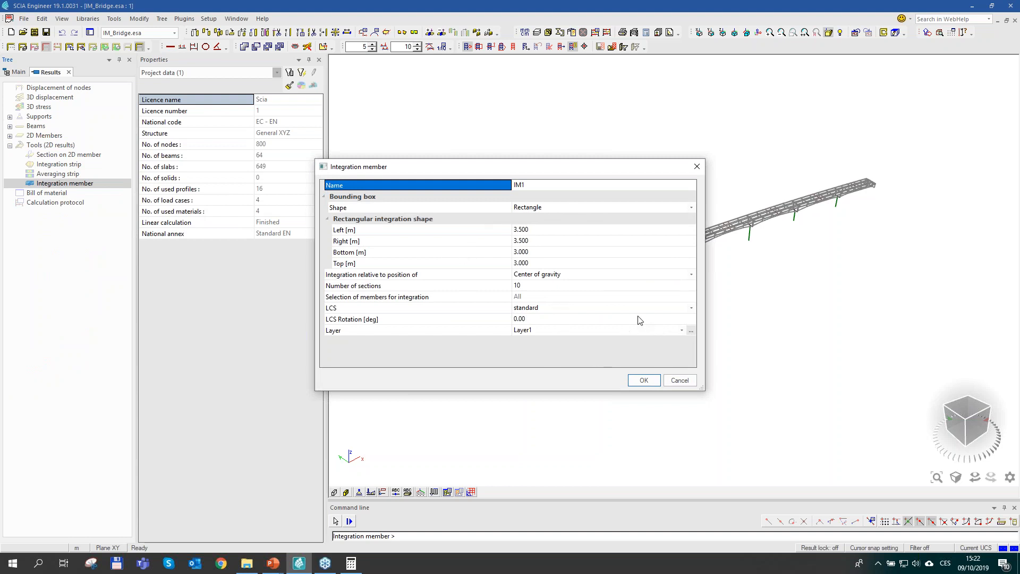
{"action": "left_click", "coordinate": [542, 274]}
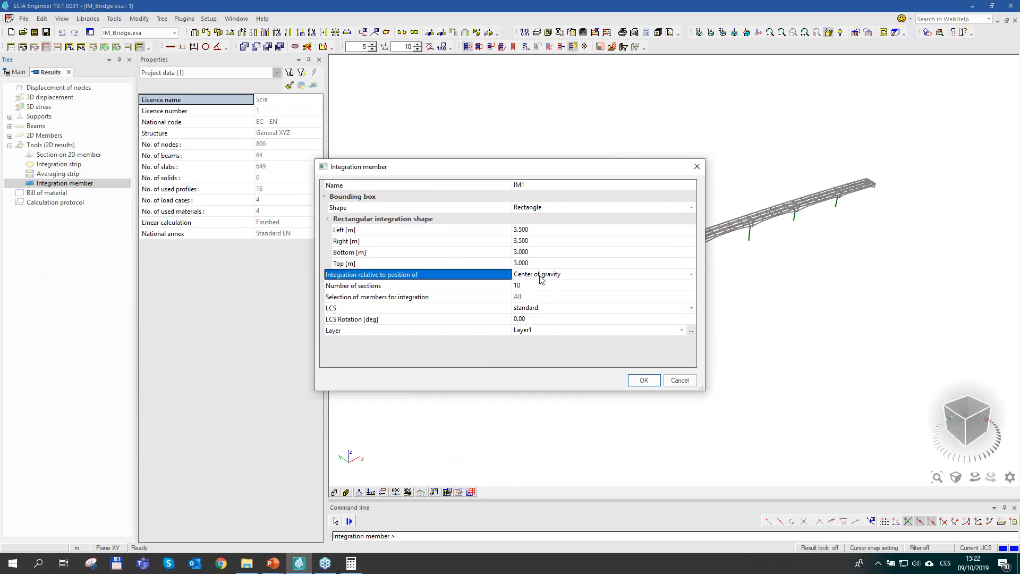
{"action": "left_click", "coordinate": [536, 293]}
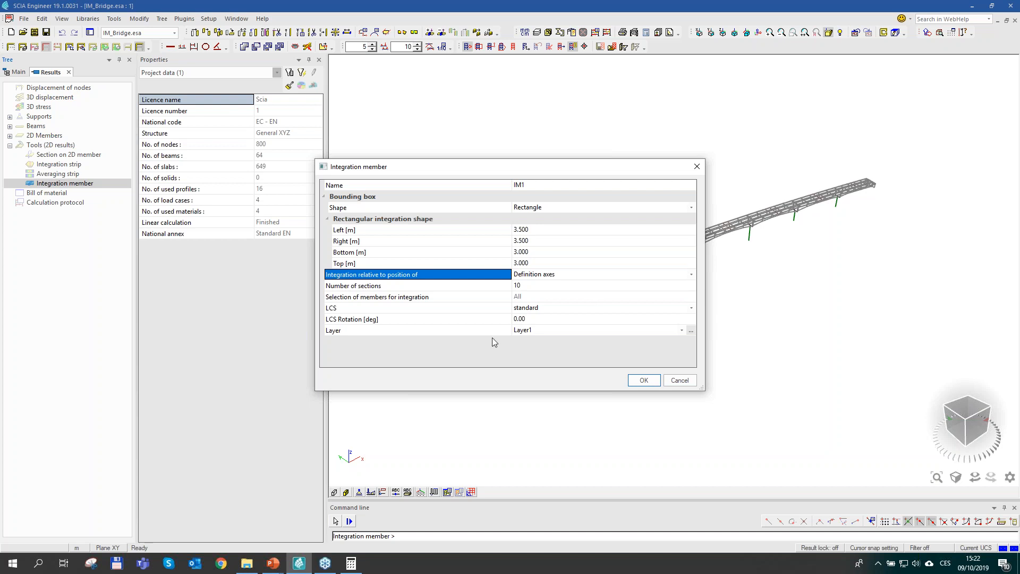
{"action": "left_click", "coordinate": [644, 380]}
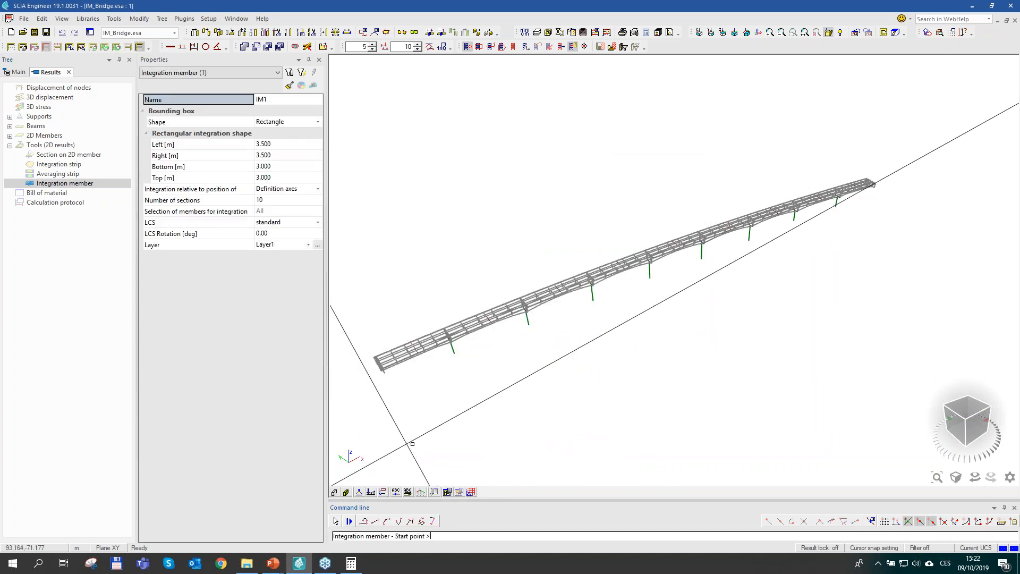
Step: Choose a circular arc for IM1's axis and place its start point where the web meets the deck at the bridge's near end
{"action": "middle_click_drag", "start_coordinate": [453, 428], "coordinate": [462, 425]}
{"action": "left_click", "coordinate": [376, 521]}
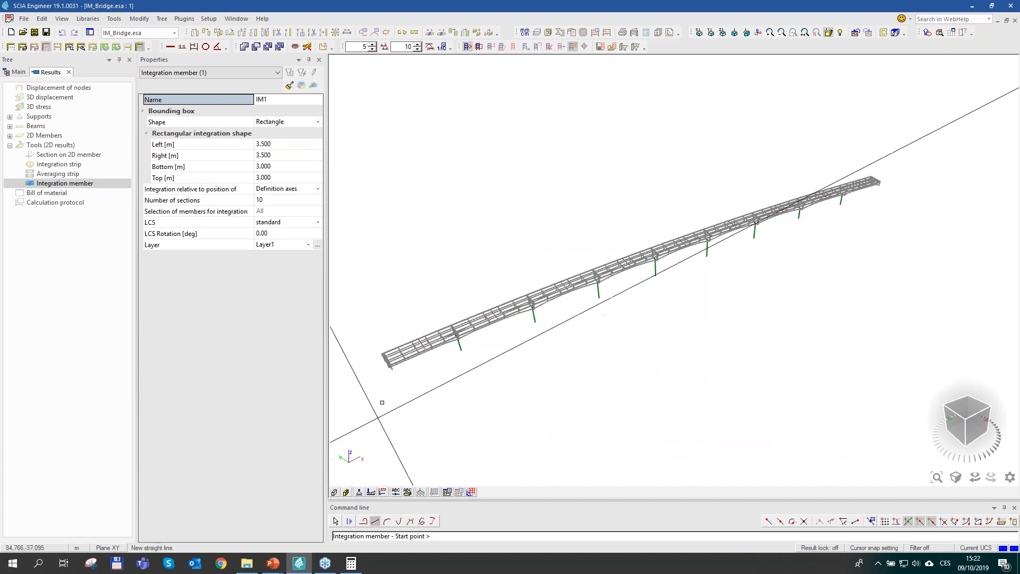
{"action": "left_click", "coordinate": [387, 522]}
{"action": "scroll", "coordinate": [356, 394], "scroll_direction": "up", "scroll_amount": 2}
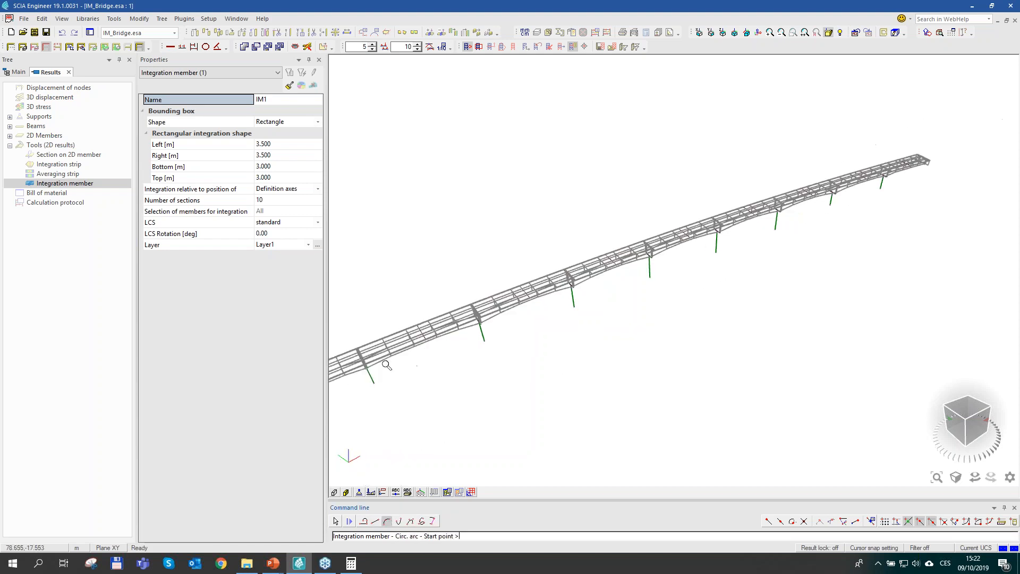
{"action": "middle_click_drag", "start_coordinate": [401, 358], "coordinate": [579, 307]}
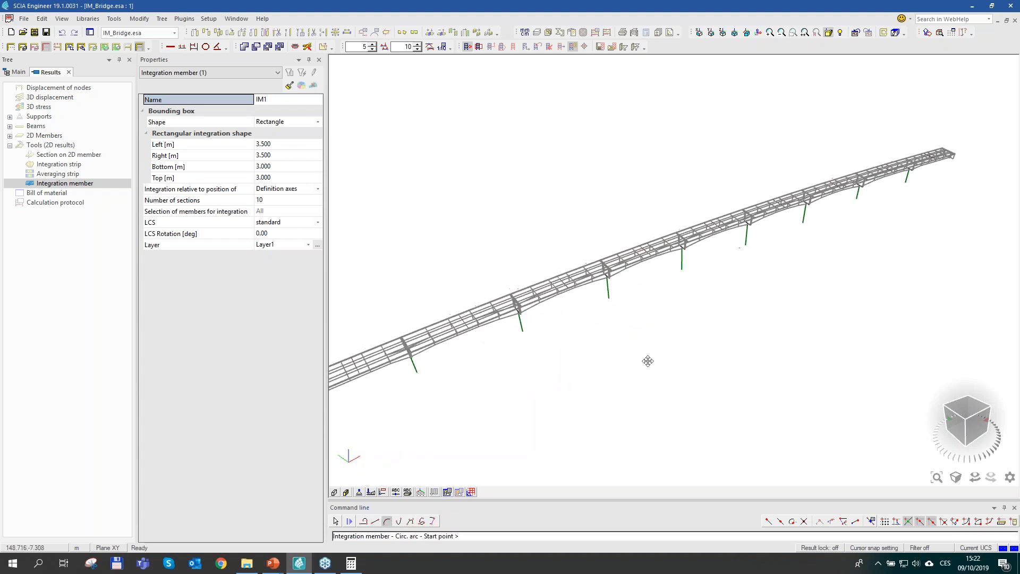
{"action": "left_click", "coordinate": [956, 476]}
{"action": "middle_click_drag", "start_coordinate": [685, 376], "coordinate": [787, 343]}
{"action": "scroll", "coordinate": [499, 341], "scroll_direction": "up", "scroll_amount": 4}
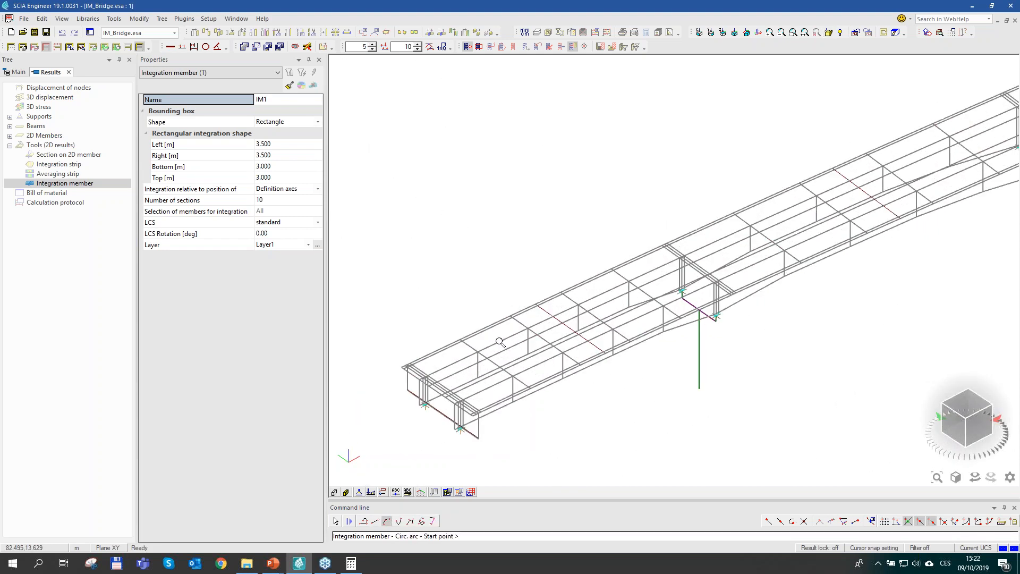
{"action": "scroll", "coordinate": [433, 402], "scroll_direction": "up", "scroll_amount": 3}
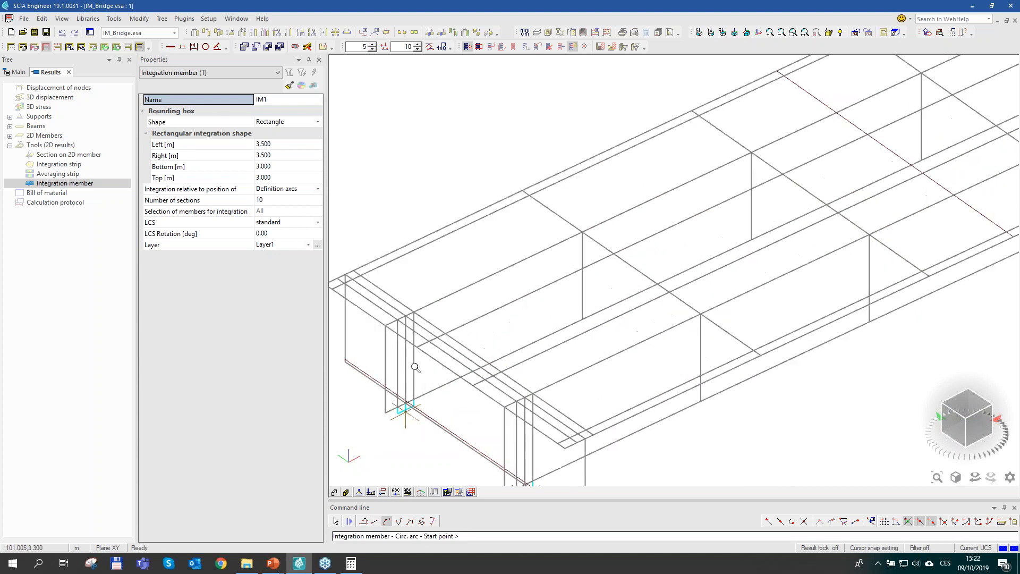
{"action": "left_click", "coordinate": [385, 324]}
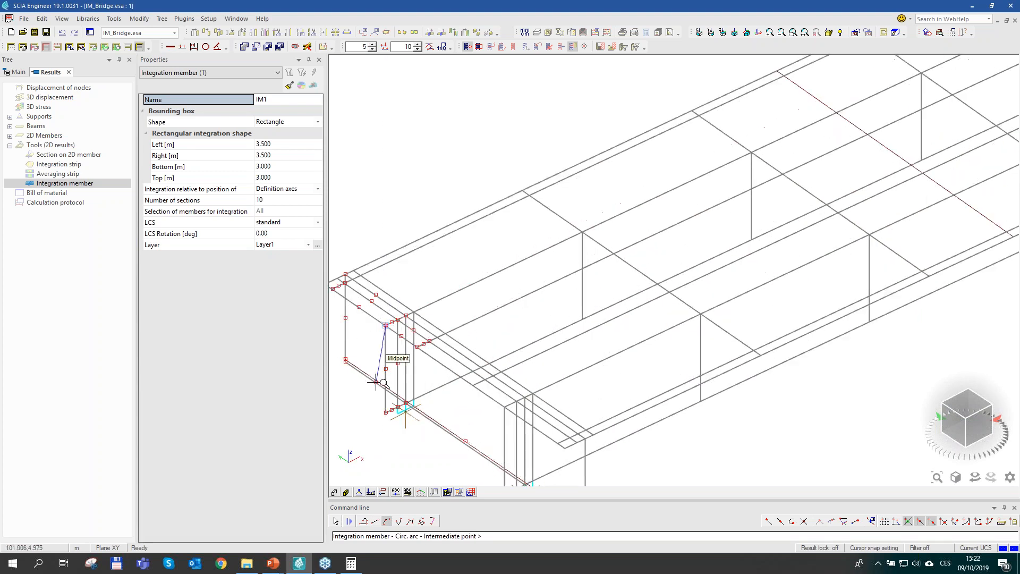
Step: Complete IM1's arc through a point on the same web line between the first two piers, ending at the web's top at the far end
{"action": "scroll", "coordinate": [375, 382], "scroll_direction": "down", "scroll_amount": 3}
{"action": "middle_click_drag", "start_coordinate": [774, 183], "coordinate": [383, 376]}
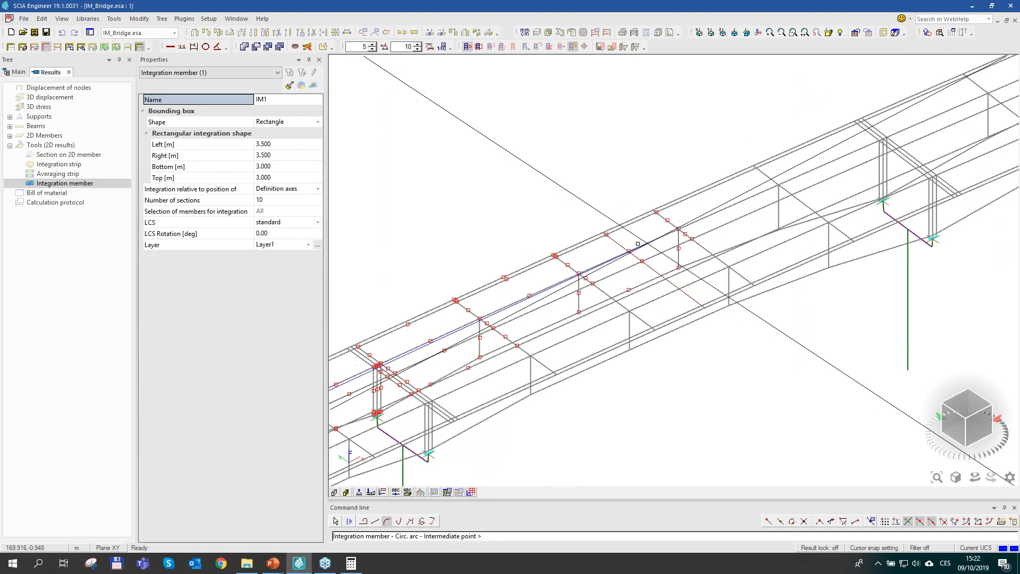
{"action": "left_click", "coordinate": [639, 242]}
{"action": "scroll", "coordinate": [436, 340], "scroll_direction": "down", "scroll_amount": 3}
{"action": "scroll", "coordinate": [436, 341], "scroll_direction": "down", "scroll_amount": 3}
{"action": "scroll", "coordinate": [942, 153], "scroll_direction": "up", "scroll_amount": 7}
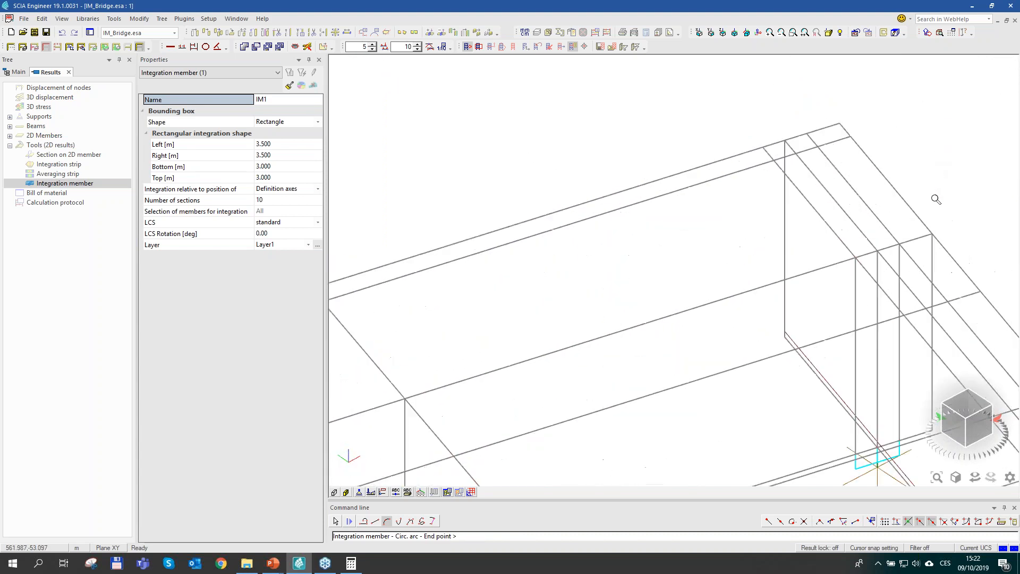
{"action": "left_click", "coordinate": [931, 233]}
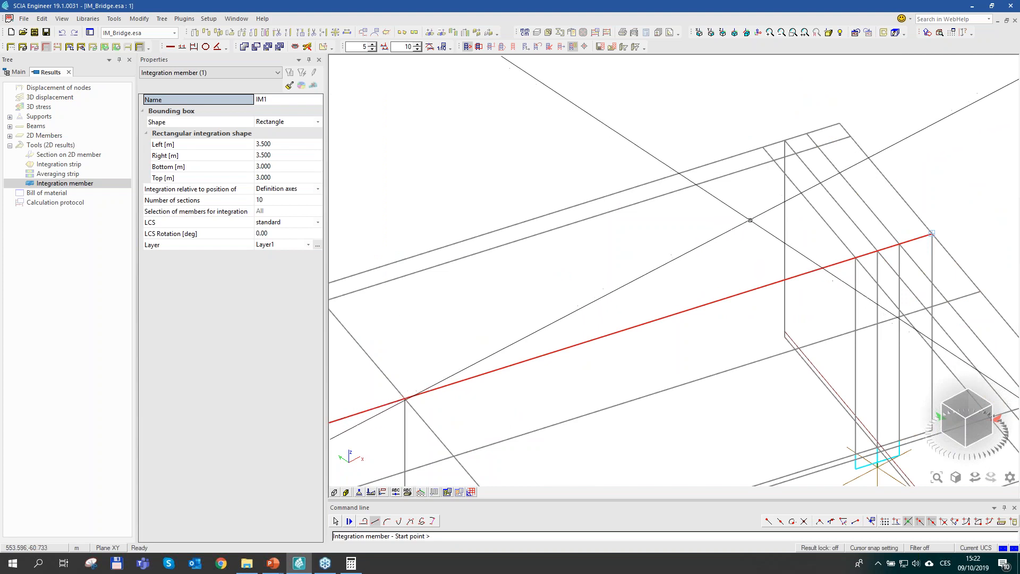
{"action": "key", "text": "Escape"}
Step: Check from the front whether IM1's bounding box covers the full girder depth at the piers
{"action": "scroll", "coordinate": [775, 217], "scroll_direction": "down", "scroll_amount": 3}
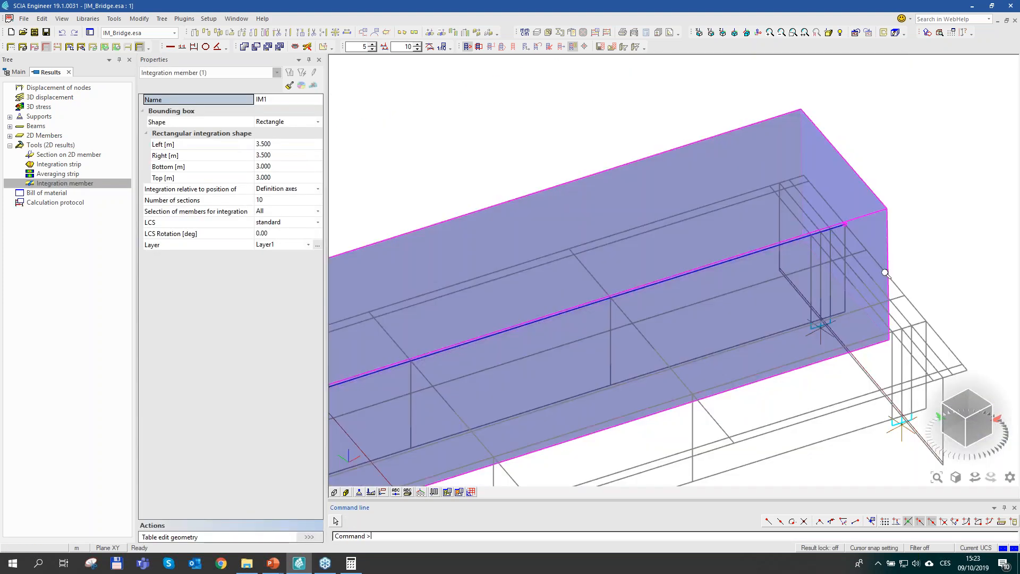
{"action": "scroll", "coordinate": [884, 273], "scroll_direction": "down", "scroll_amount": 3}
{"action": "scroll", "coordinate": [985, 401], "scroll_direction": "down", "scroll_amount": 2}
{"action": "left_click", "coordinate": [979, 432]}
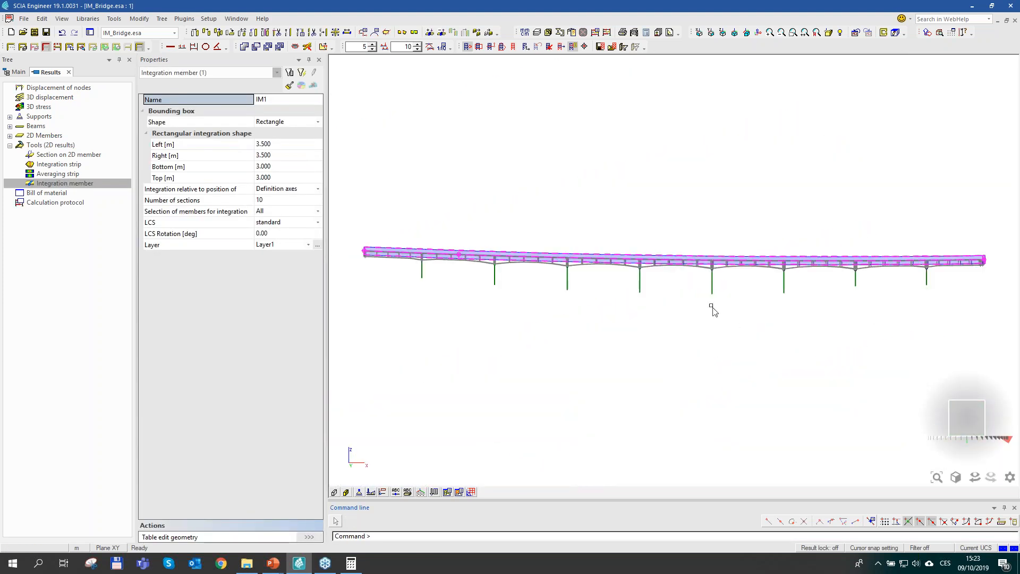
{"action": "scroll", "coordinate": [551, 280], "scroll_direction": "up", "scroll_amount": 3}
{"action": "scroll", "coordinate": [667, 266], "scroll_direction": "down", "scroll_amount": 3}
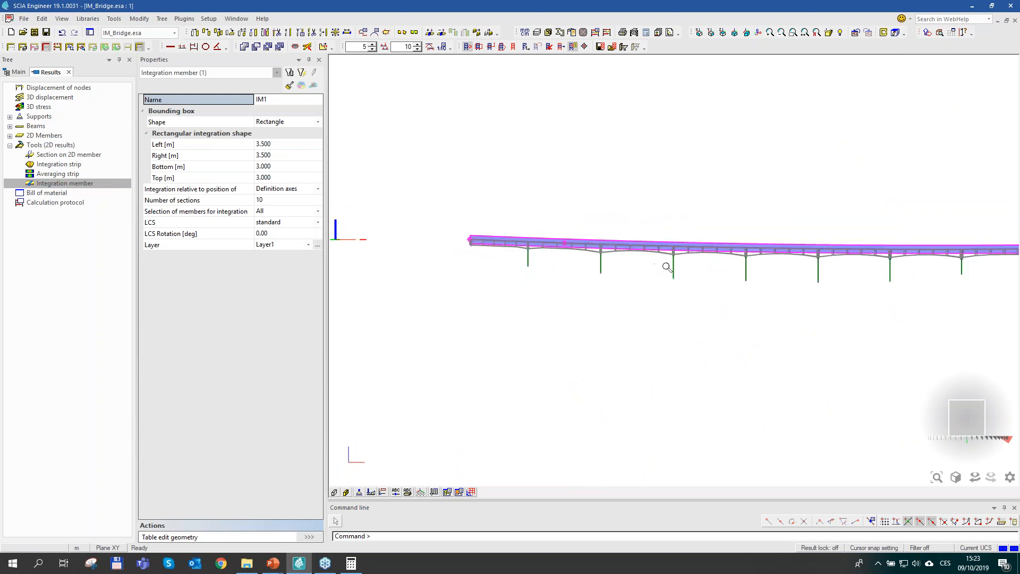
{"action": "scroll", "coordinate": [537, 285], "scroll_direction": "up", "scroll_amount": 4}
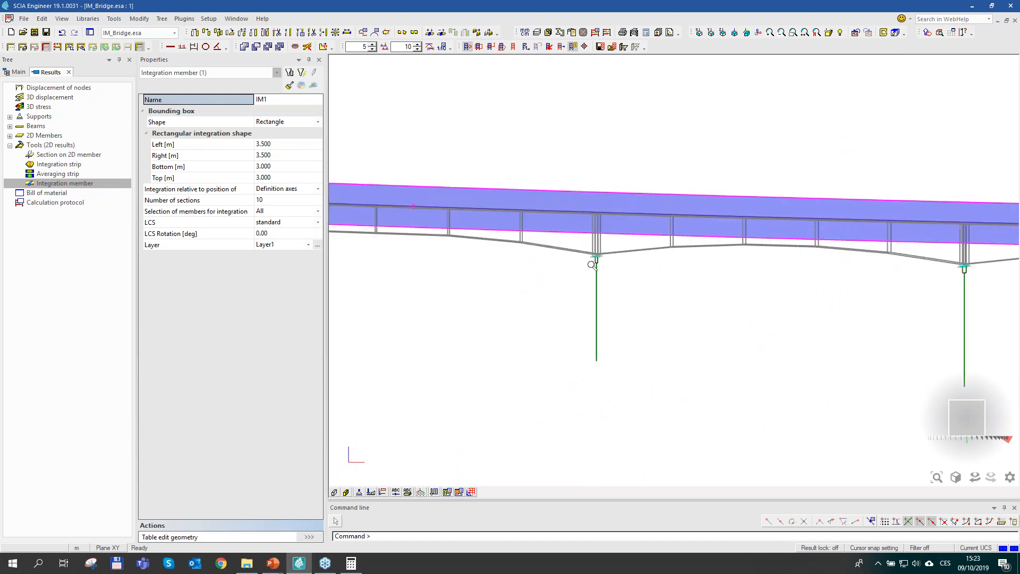
{"action": "scroll", "coordinate": [591, 265], "scroll_direction": "up", "scroll_amount": 2}
{"action": "scroll", "coordinate": [606, 251], "scroll_direction": "down", "scroll_amount": 1}
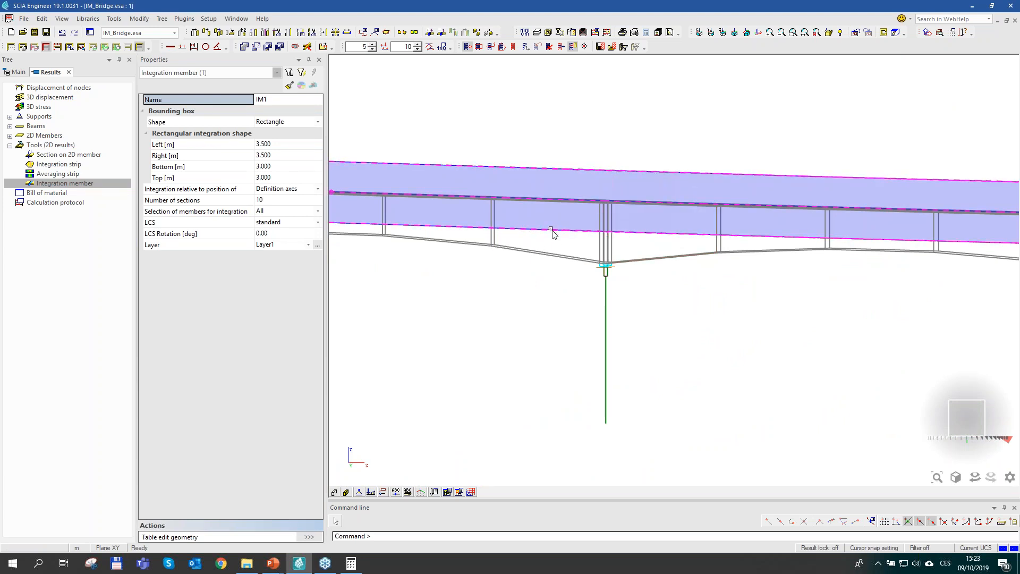
Step: Set the bottom extent of IM1's bounding box to 6 m
{"action": "double_click", "coordinate": [553, 233]}
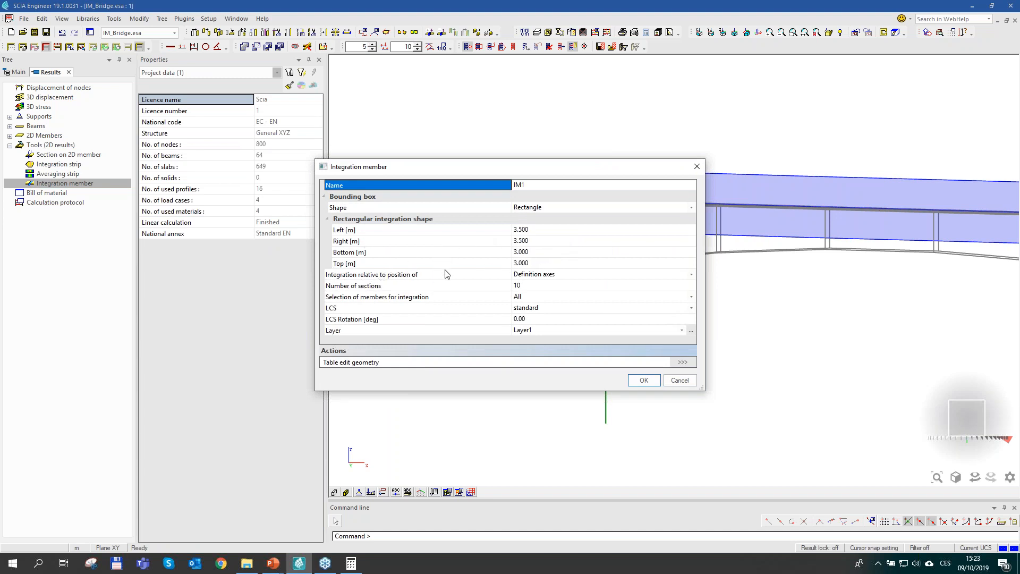
{"action": "left_click", "coordinate": [540, 255]}
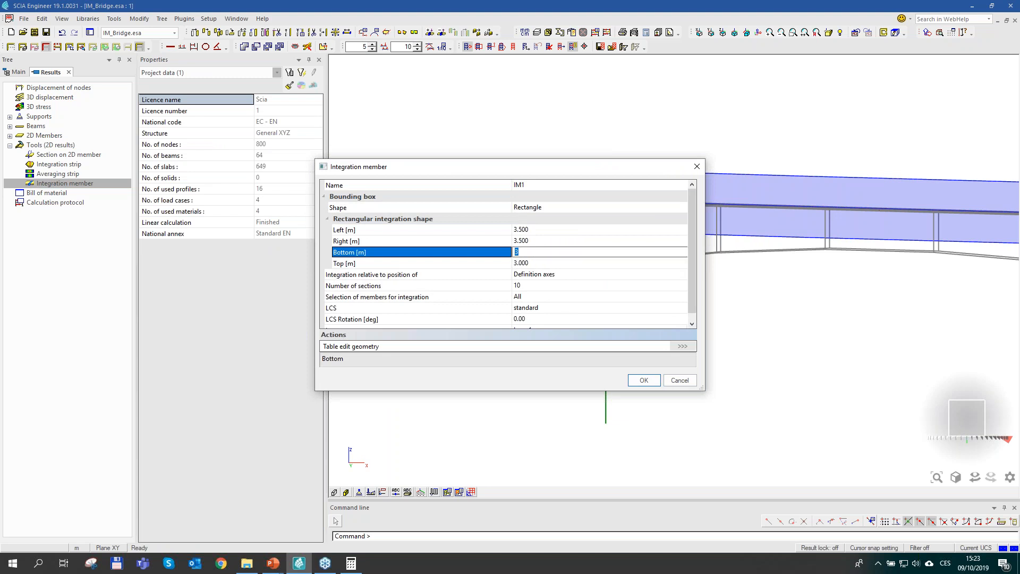
{"action": "type", "text": "6"}
{"action": "key", "text": "Return"}
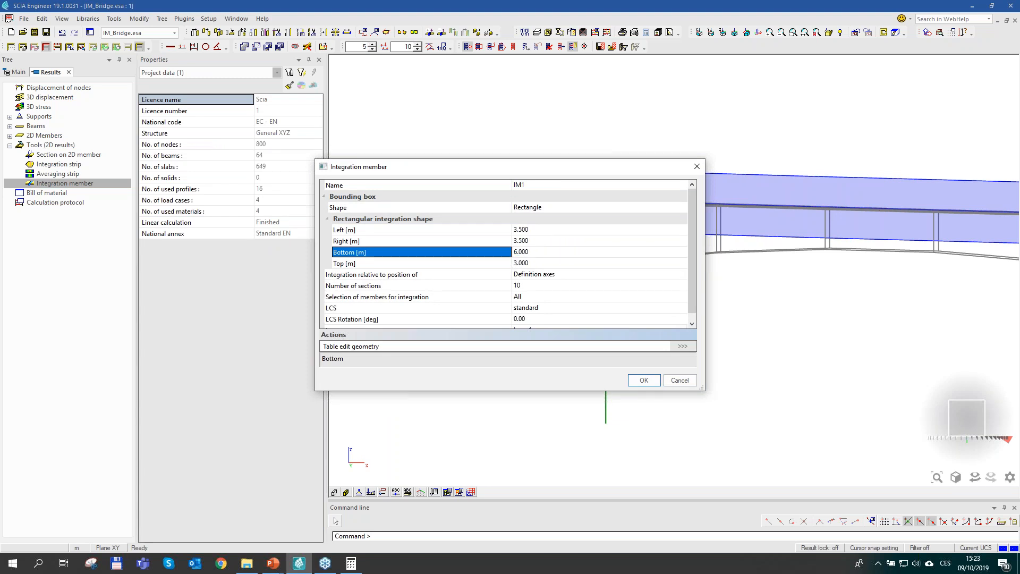
{"action": "left_click", "coordinate": [644, 380]}
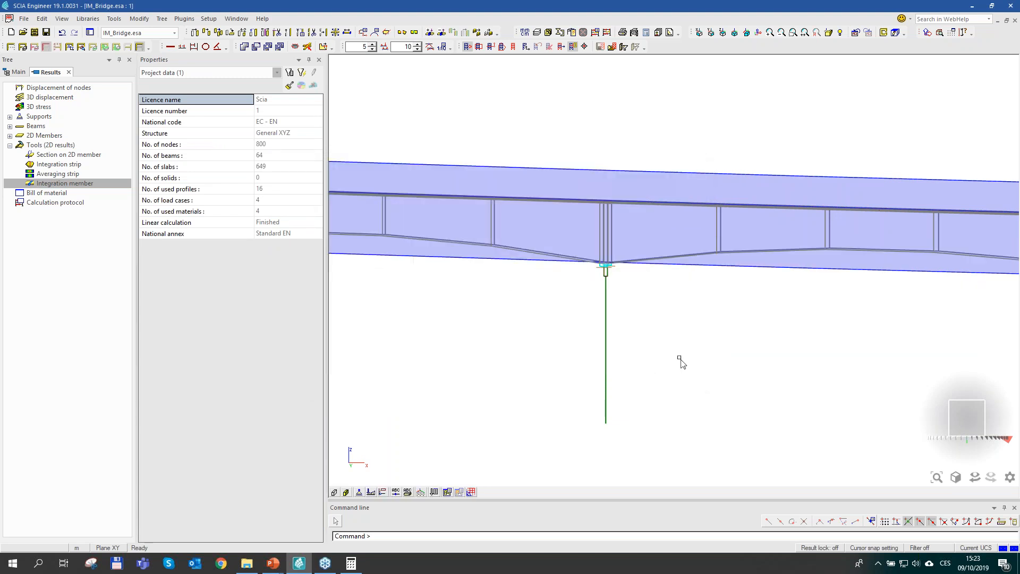
Step: Select integration member IM1 on the bridge and open the 1D internal forces results for beams
{"action": "scroll", "coordinate": [688, 357], "scroll_direction": "down", "scroll_amount": 3}
{"action": "right_click_drag", "start_coordinate": [660, 360], "coordinate": [625, 370], "text": "ctrl"}
{"action": "scroll", "coordinate": [624, 371], "scroll_direction": "up", "scroll_amount": 3}
{"action": "scroll", "coordinate": [625, 370], "scroll_direction": "up", "scroll_amount": 2}
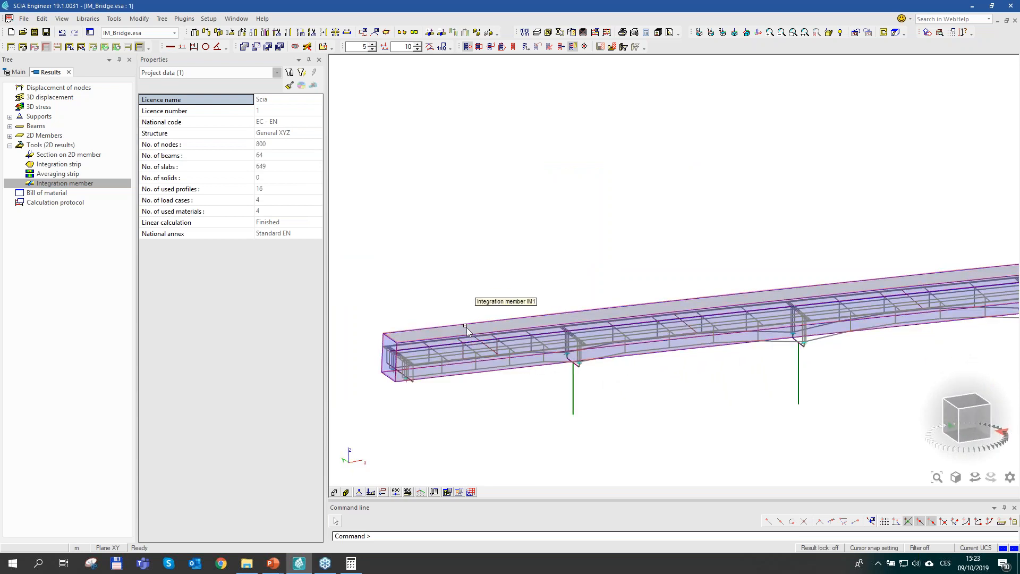
{"action": "left_click", "coordinate": [466, 324]}
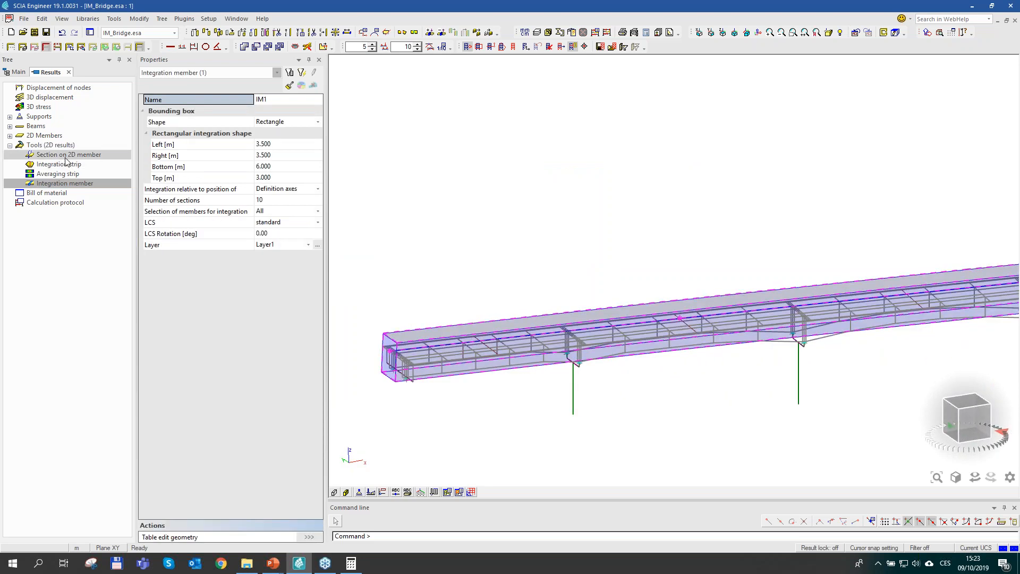
{"action": "double_click", "coordinate": [47, 128]}
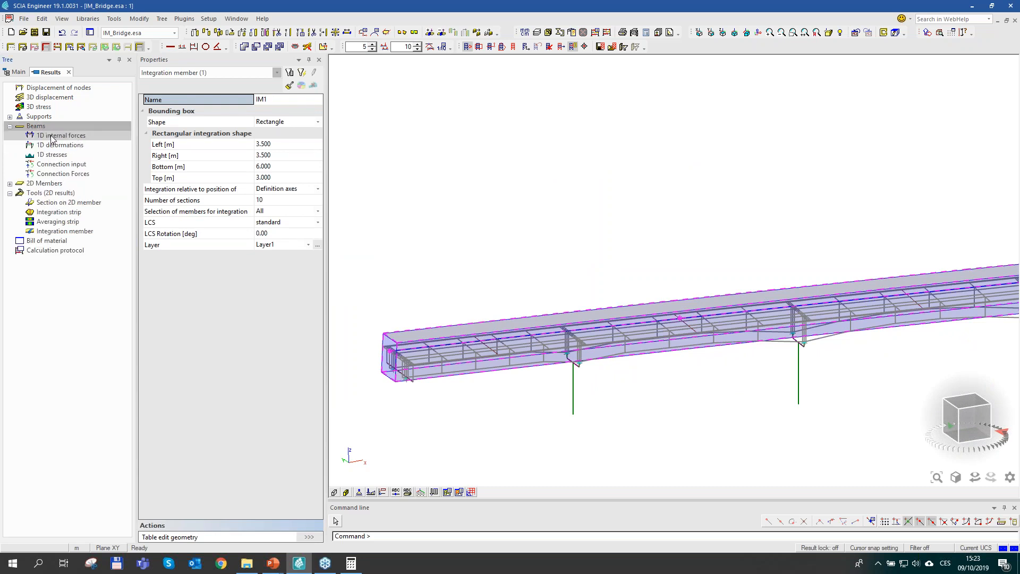
{"action": "left_click", "coordinate": [55, 136]}
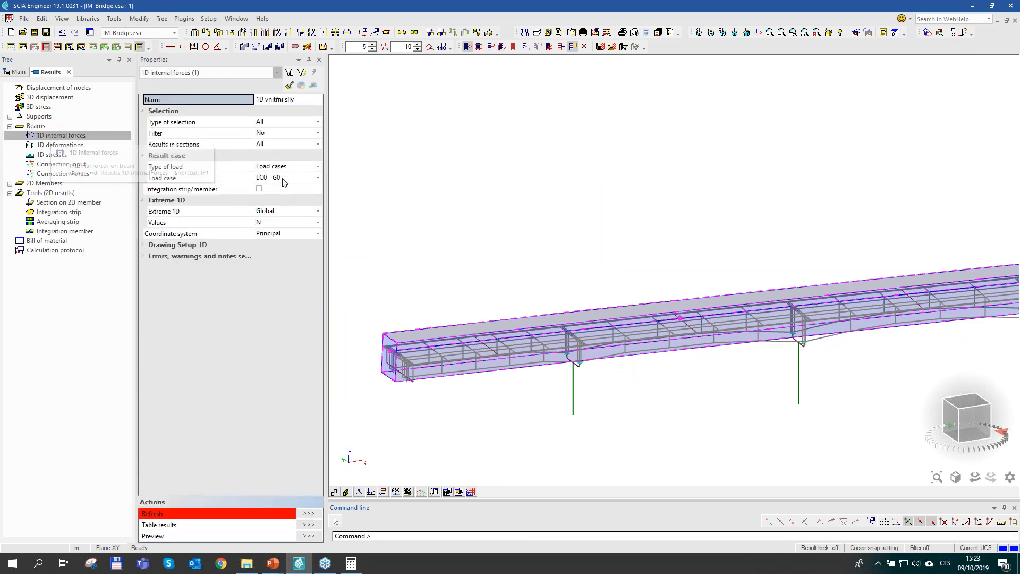
Step: Restrict the 1D internal forces to the current selection, choose M_y as the displayed value, and refresh the results
{"action": "left_click", "coordinate": [284, 122]}
{"action": "left_click", "coordinate": [278, 140]}
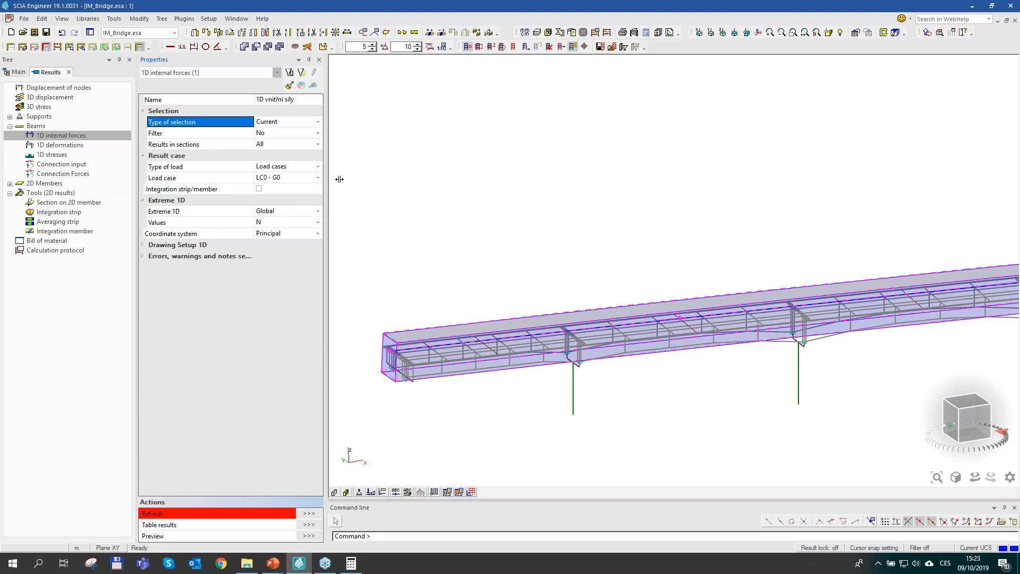
{"action": "left_click", "coordinate": [267, 223]}
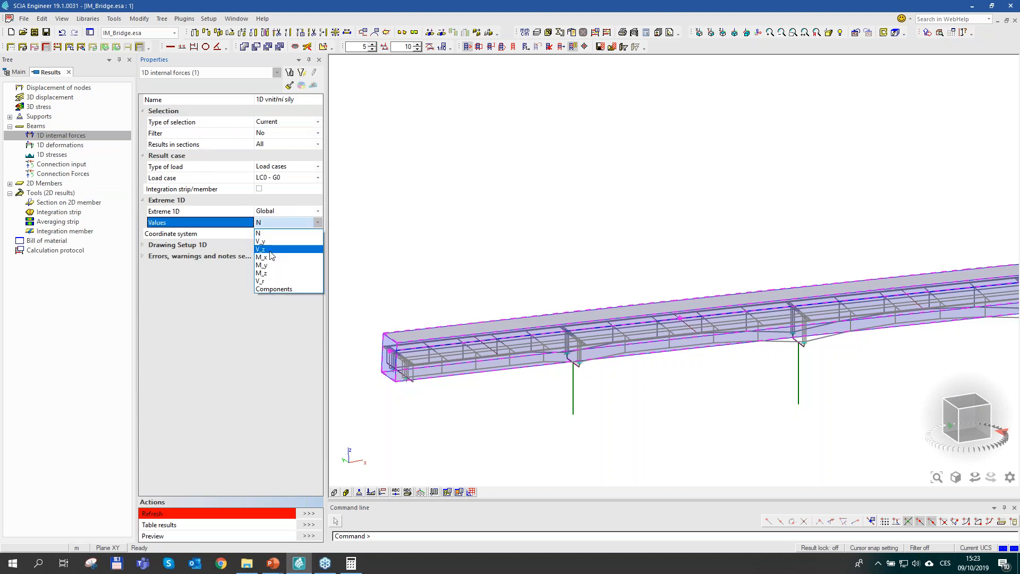
{"action": "left_click", "coordinate": [270, 266]}
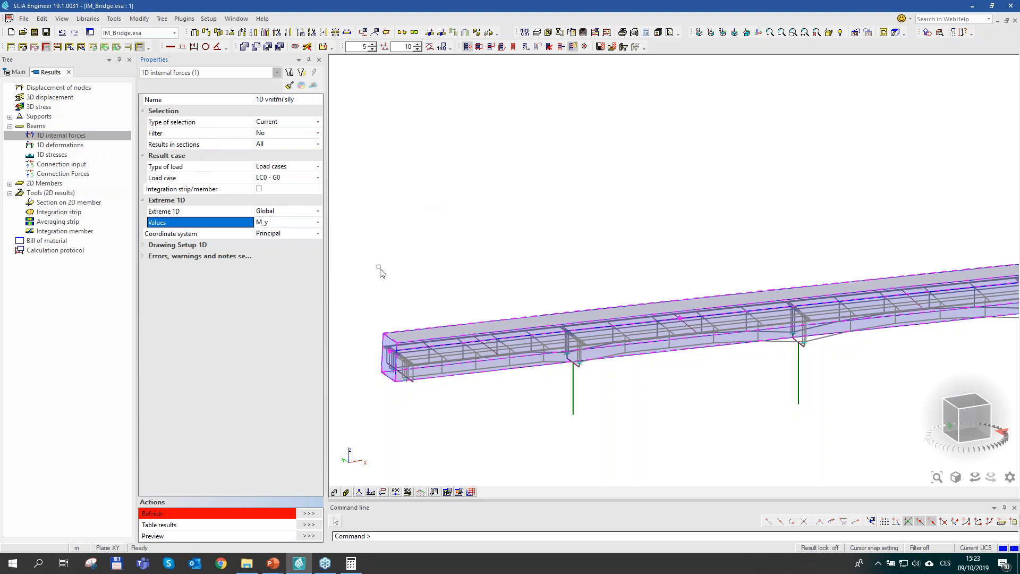
{"action": "left_click", "coordinate": [309, 514]}
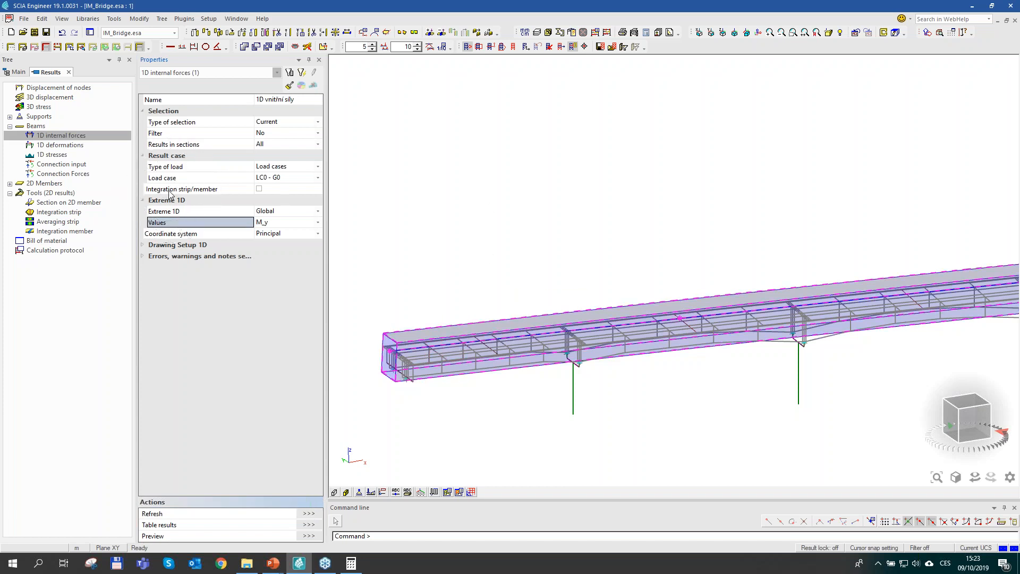
Step: Enable results on integration strips and members, and regenerate the M_y diagram for IM1
{"action": "left_click", "coordinate": [259, 189]}
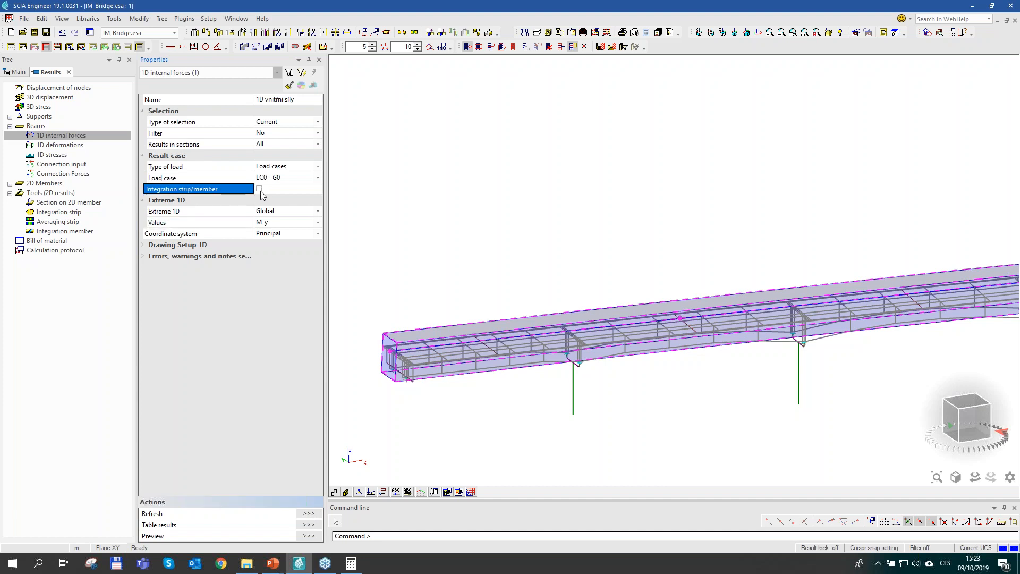
{"action": "left_click", "coordinate": [303, 512]}
{"action": "scroll", "coordinate": [524, 307], "scroll_direction": "down", "scroll_amount": 2}
{"action": "middle_click_drag", "start_coordinate": [866, 334], "coordinate": [688, 332]}
{"action": "mouse_move", "coordinate": [826, 323]}
{"action": "right_mouse_down", "text": "ctrl"}
{"action": "mouse_move", "coordinate": [818, 316]}
{"action": "mouse_move", "coordinate": [824, 322]}
{"action": "right_mouse_up", "text": "ctrl"}
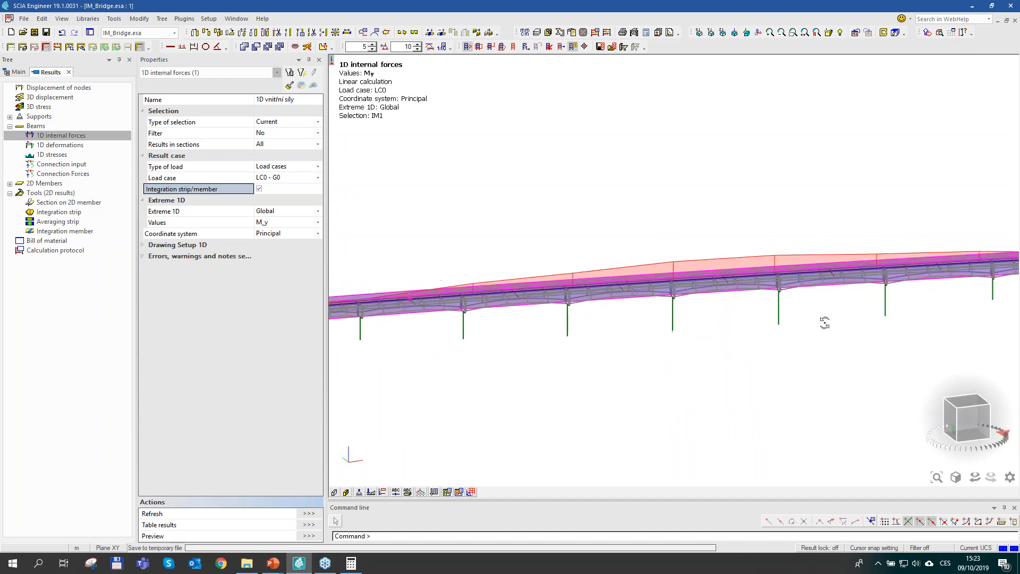
Step: Set IM1's number of sections to 100 and regenerate its M_y diagram
{"action": "scroll", "coordinate": [684, 272], "scroll_direction": "up", "scroll_amount": 3}
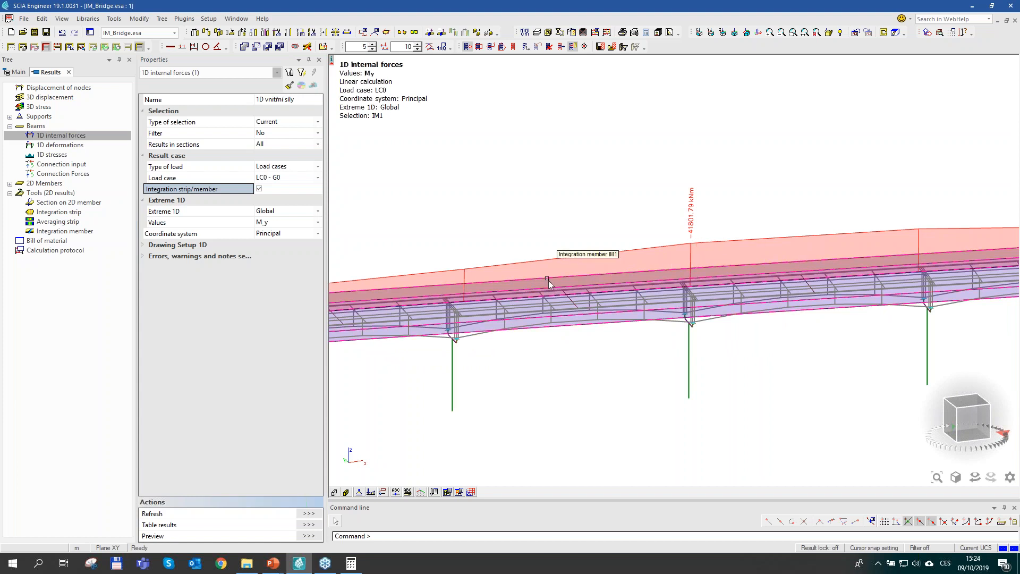
{"action": "double_click", "coordinate": [648, 272]}
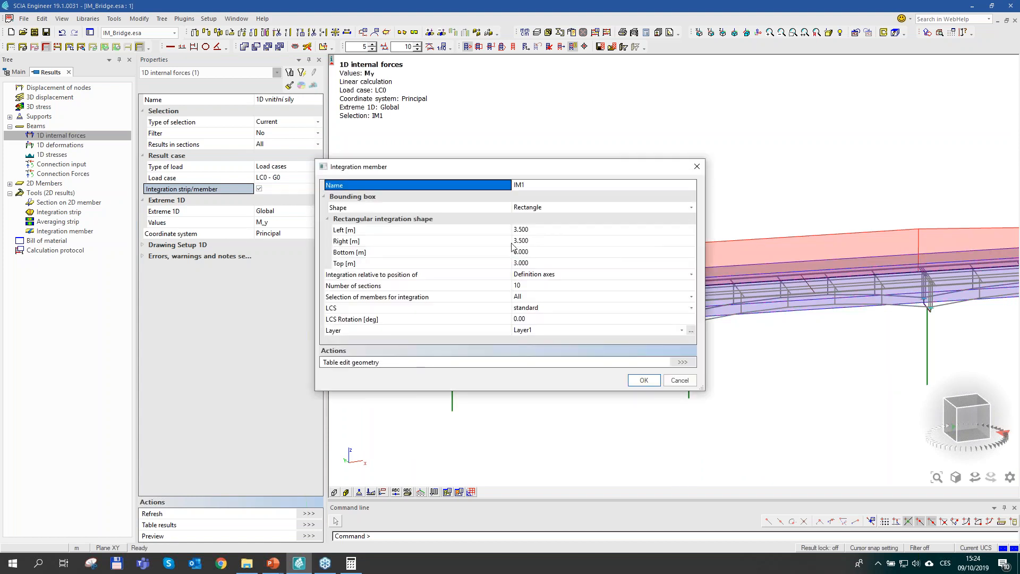
{"action": "left_click", "coordinate": [529, 287]}
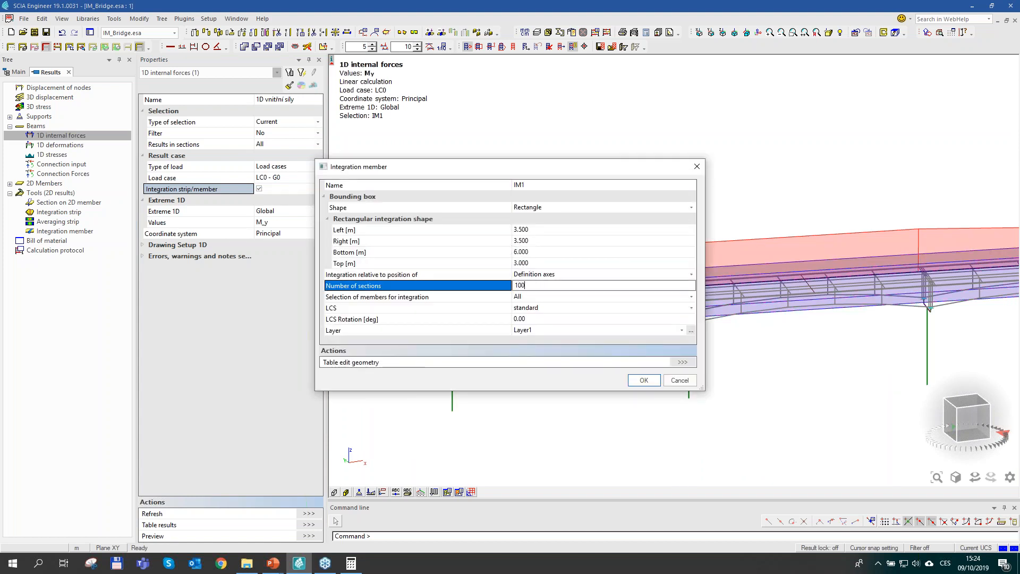
{"action": "key", "text": "Return"}
{"action": "left_click", "coordinate": [643, 379]}
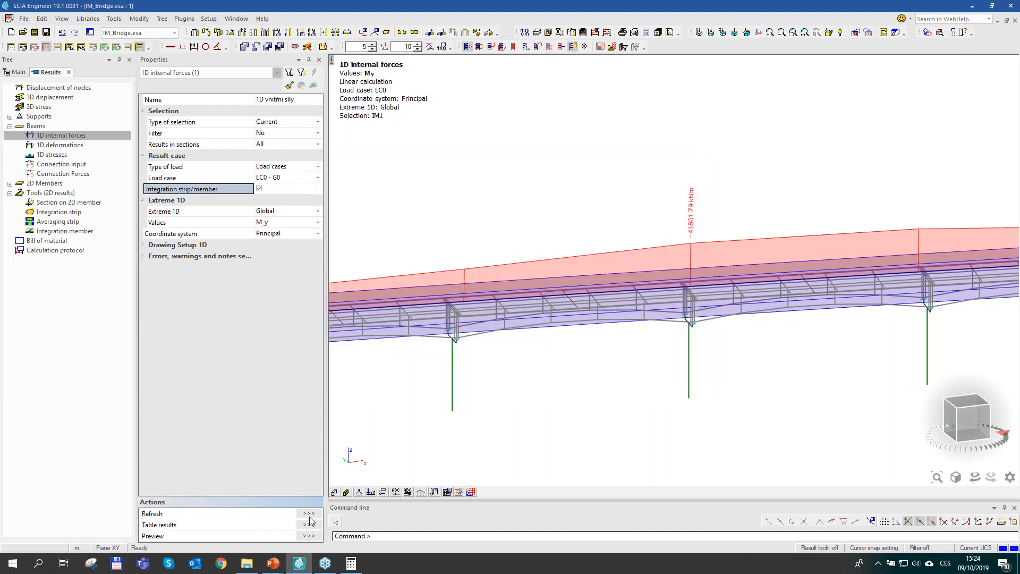
{"action": "left_click", "coordinate": [311, 518]}
{"action": "left_click", "coordinate": [527, 319]}
Step: Examine the refined M_y diagram over the piers and spans along the full length of the bridge
{"action": "scroll", "coordinate": [625, 340], "scroll_direction": "down", "scroll_amount": 4}
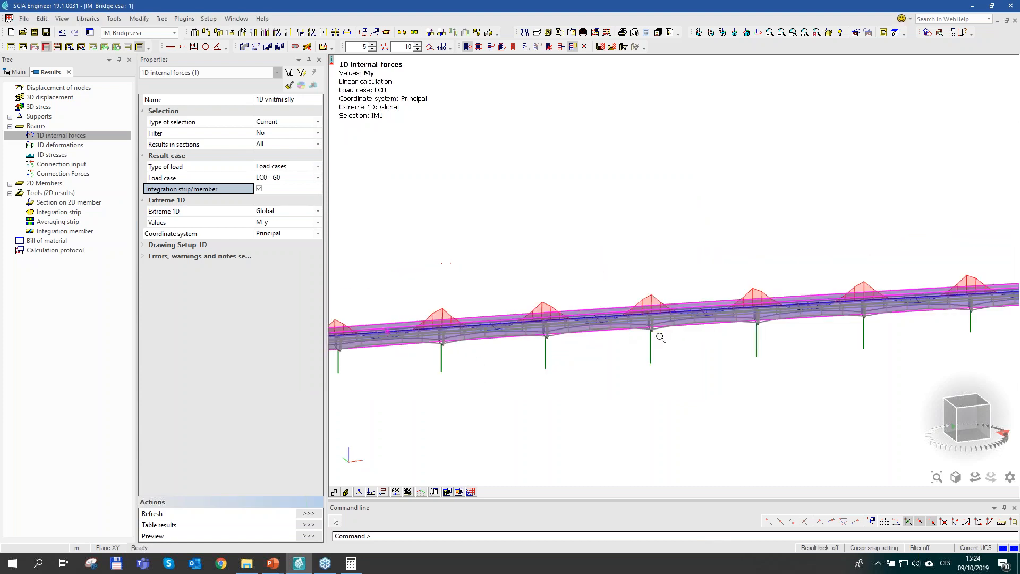
{"action": "scroll", "coordinate": [632, 340], "scroll_direction": "down", "scroll_amount": 5}
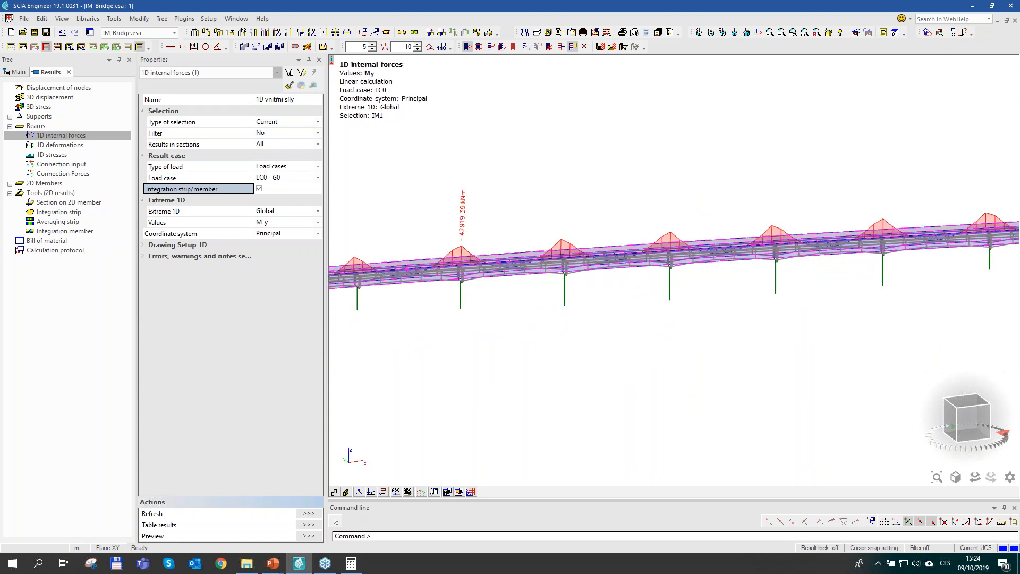
{"action": "right_click_drag", "start_coordinate": [626, 305], "coordinate": [624, 299], "text": "ctrl"}
{"action": "scroll", "coordinate": [557, 300], "scroll_direction": "up", "scroll_amount": 4}
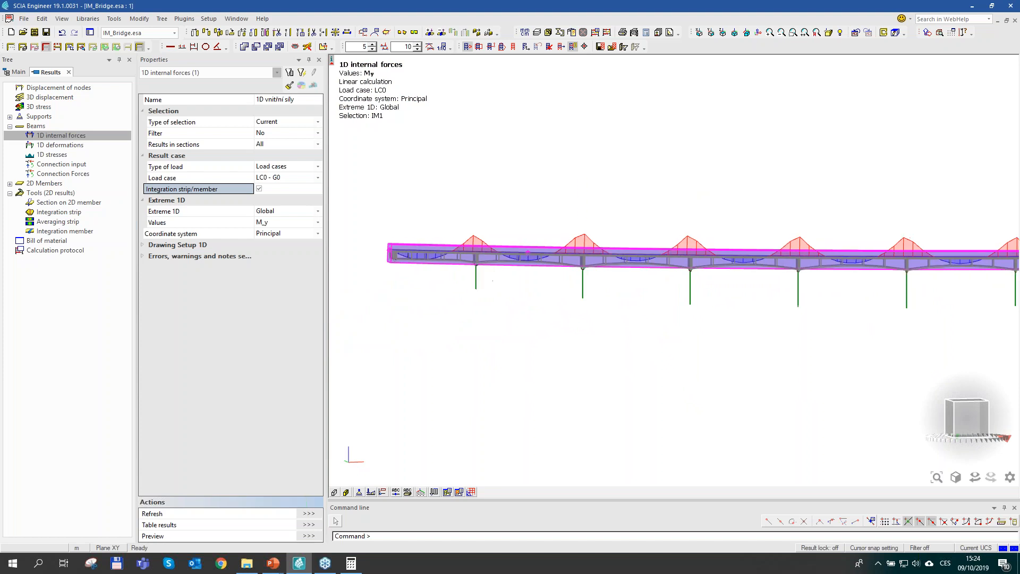
{"action": "right_click_drag", "start_coordinate": [516, 326], "coordinate": [626, 357], "text": "ctrl"}
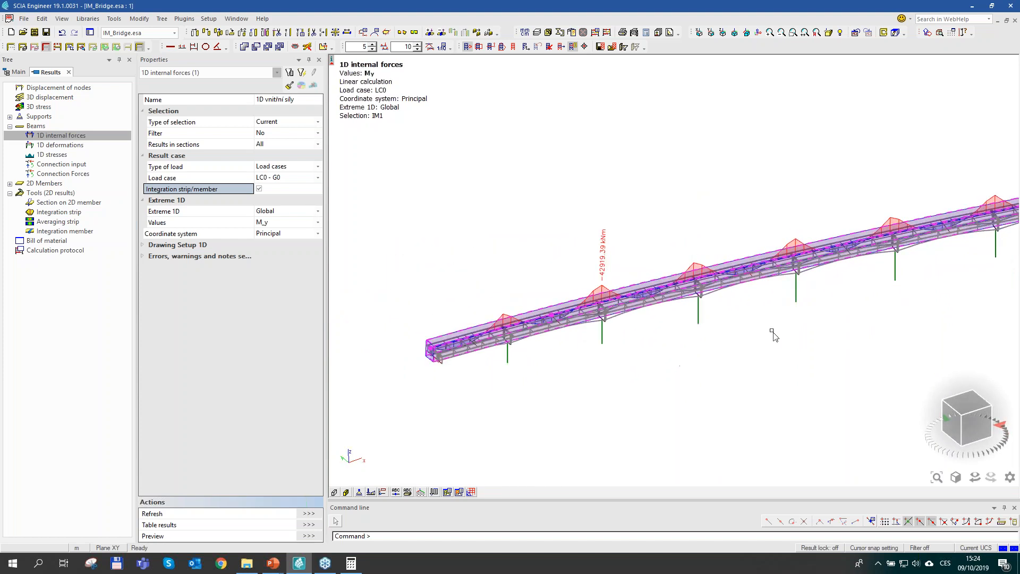
{"action": "middle_click_drag", "start_coordinate": [773, 332], "coordinate": [668, 320]}
{"action": "scroll", "coordinate": [696, 311], "scroll_direction": "down", "scroll_amount": 4}
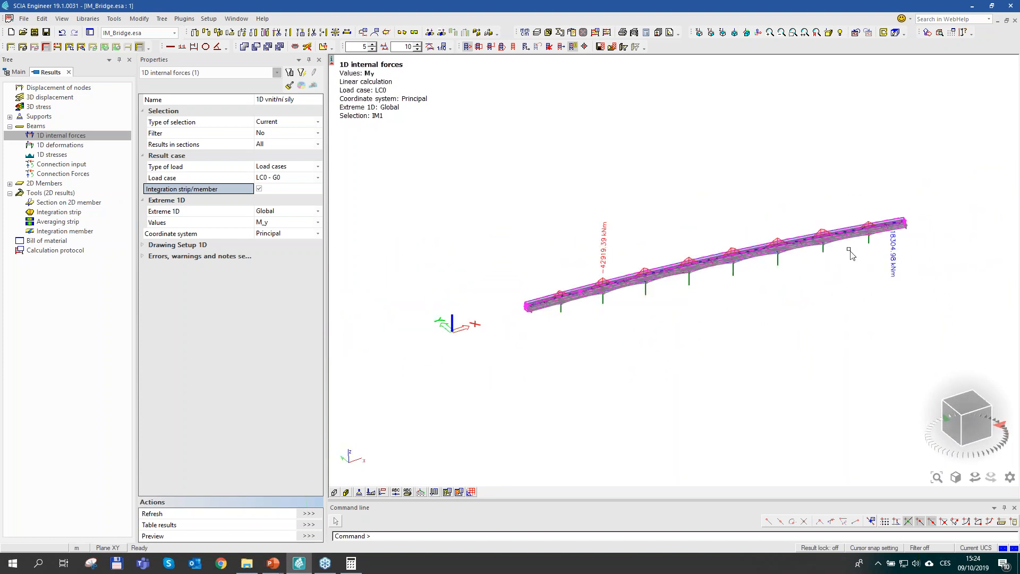
{"action": "scroll", "coordinate": [593, 301], "scroll_direction": "up", "scroll_amount": 3}
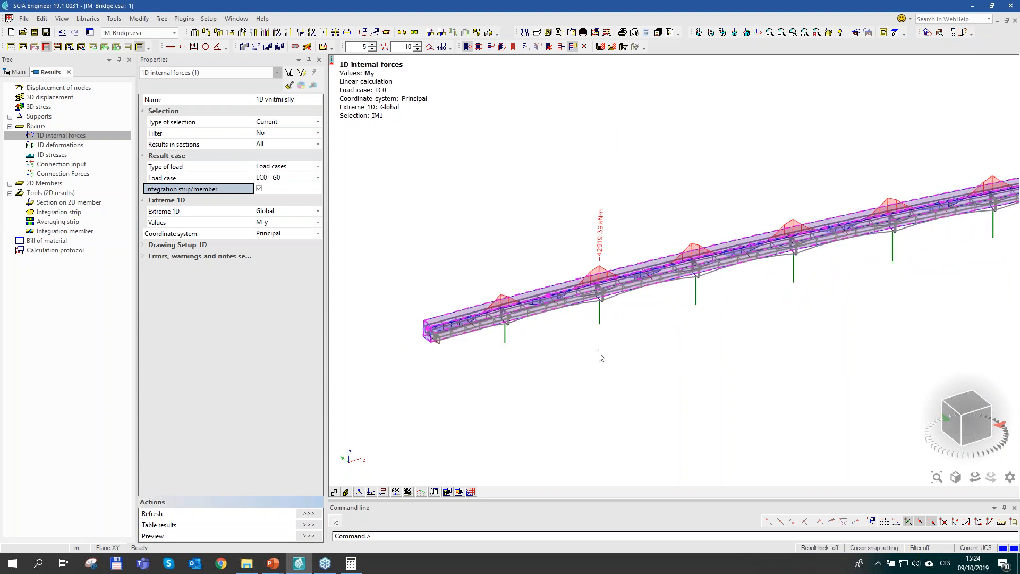
{"action": "middle_click_drag", "start_coordinate": [709, 349], "coordinate": [650, 341]}
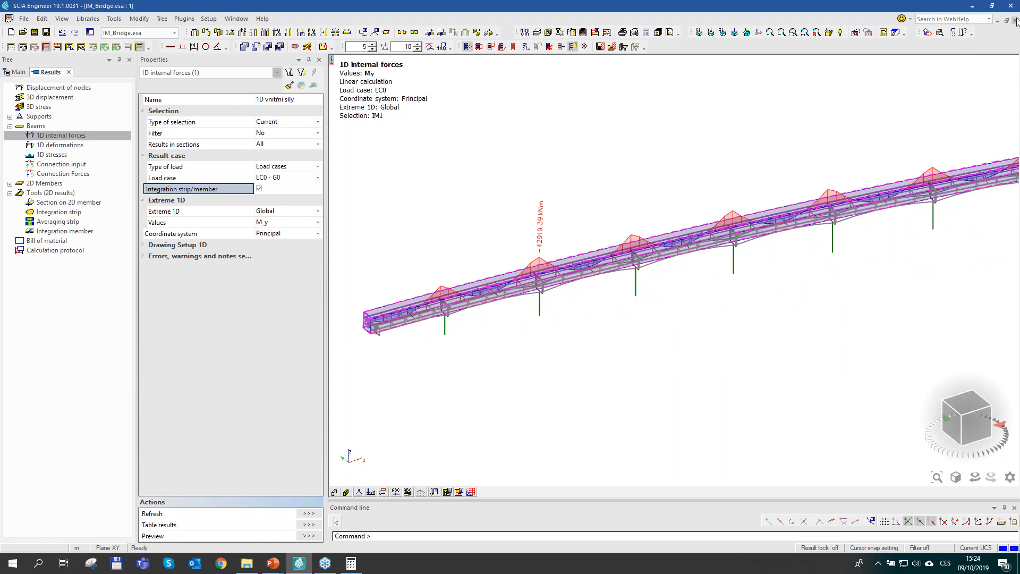
Step: Close the IM_Bridge project and switch to the IM_Ceiling project
{"action": "left_click", "coordinate": [1014, 20]}
{"action": "left_click", "coordinate": [547, 306]}
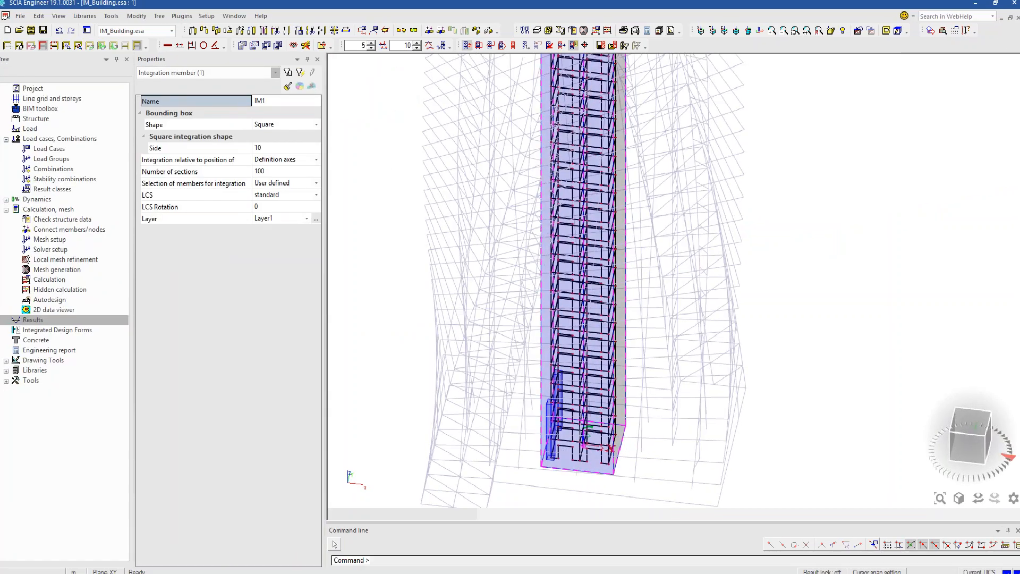
{"action": "left_click", "coordinate": [159, 33]}
{"action": "left_click", "coordinate": [121, 58]}
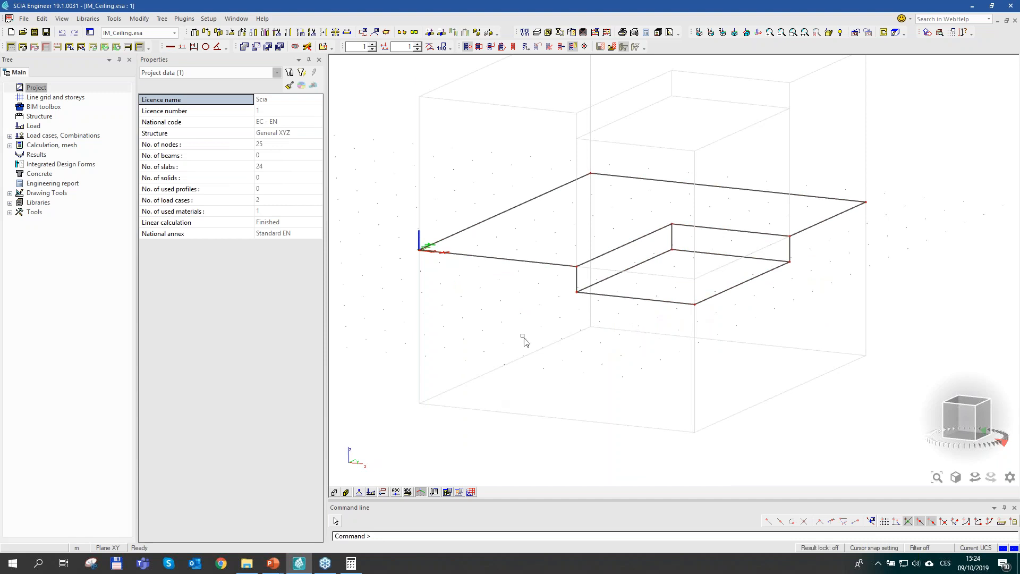
Step: Inspect the whole box structure with its surfaces rendered, and return to the wireframe with only the ceiling active
{"action": "scroll", "coordinate": [571, 319], "scroll_direction": "down", "scroll_amount": 2}
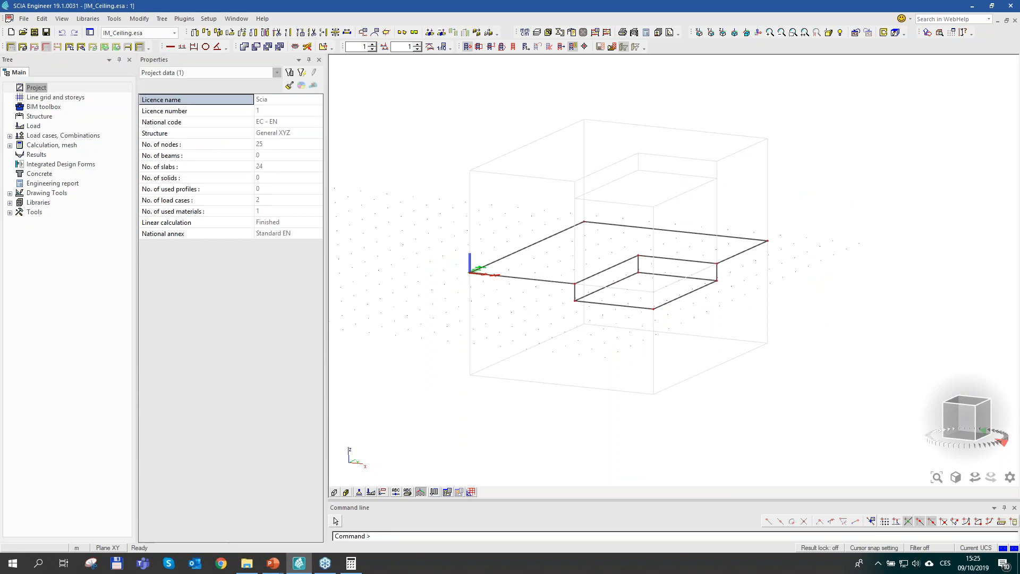
{"action": "left_click", "coordinate": [10, 46]}
{"action": "left_click", "coordinate": [334, 492]}
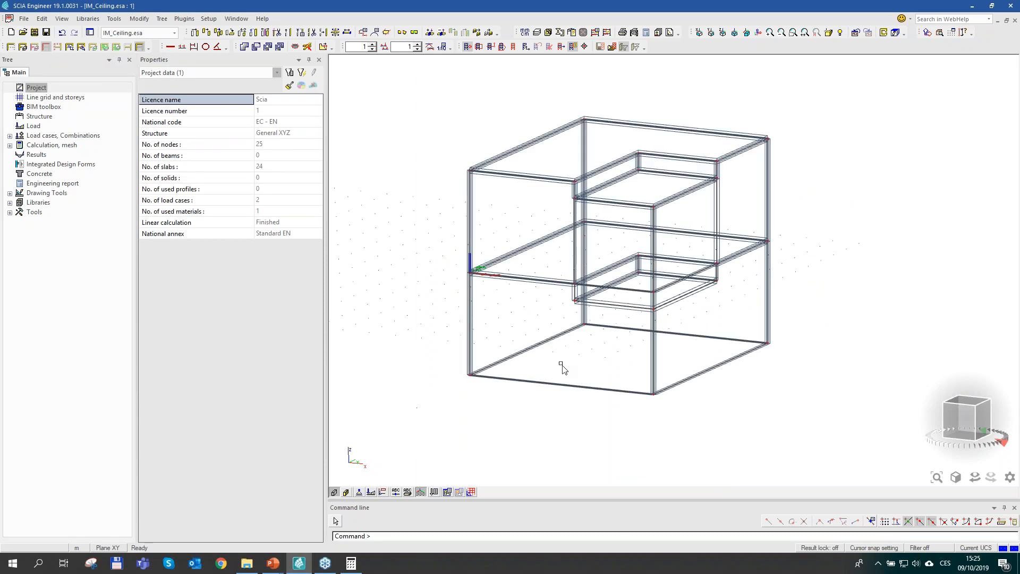
{"action": "left_click", "coordinate": [345, 491]}
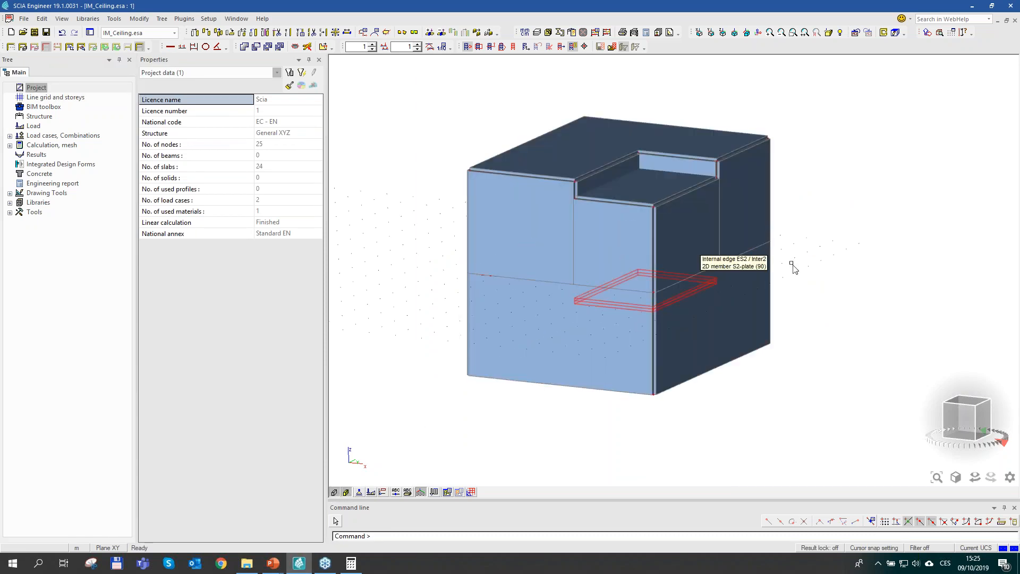
{"action": "left_click", "coordinate": [346, 492]}
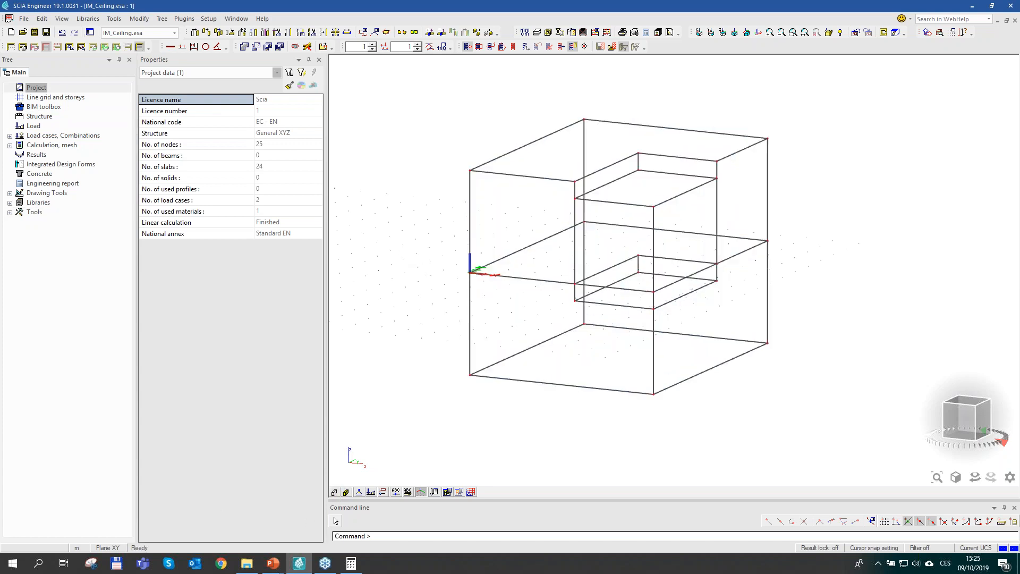
{"action": "left_click", "coordinate": [11, 47]}
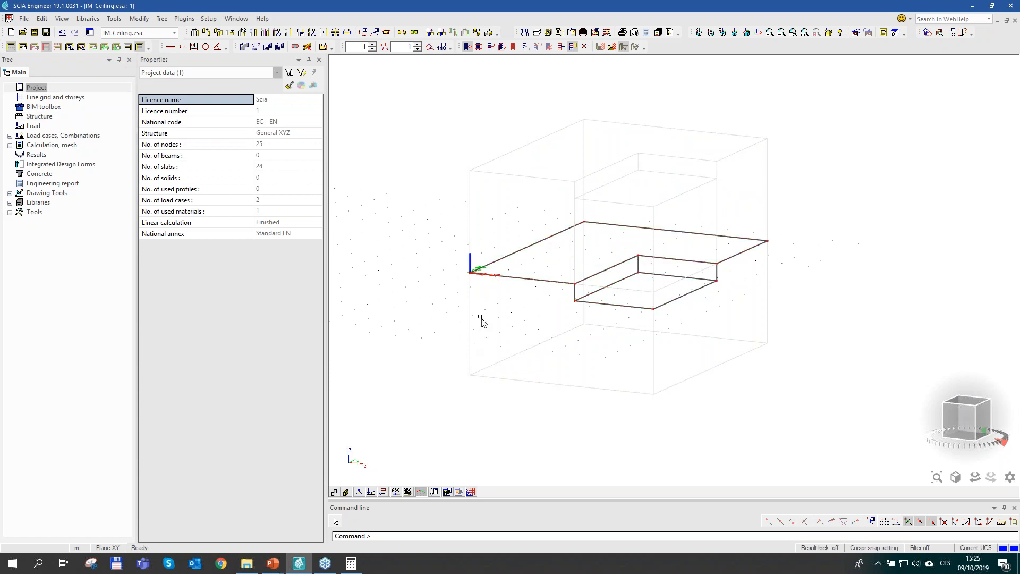
Step: Examine the height step between the main ceiling slab, the lowered corner slab and the vertical plates connecting them
{"action": "scroll", "coordinate": [502, 290], "scroll_direction": "up", "scroll_amount": 3}
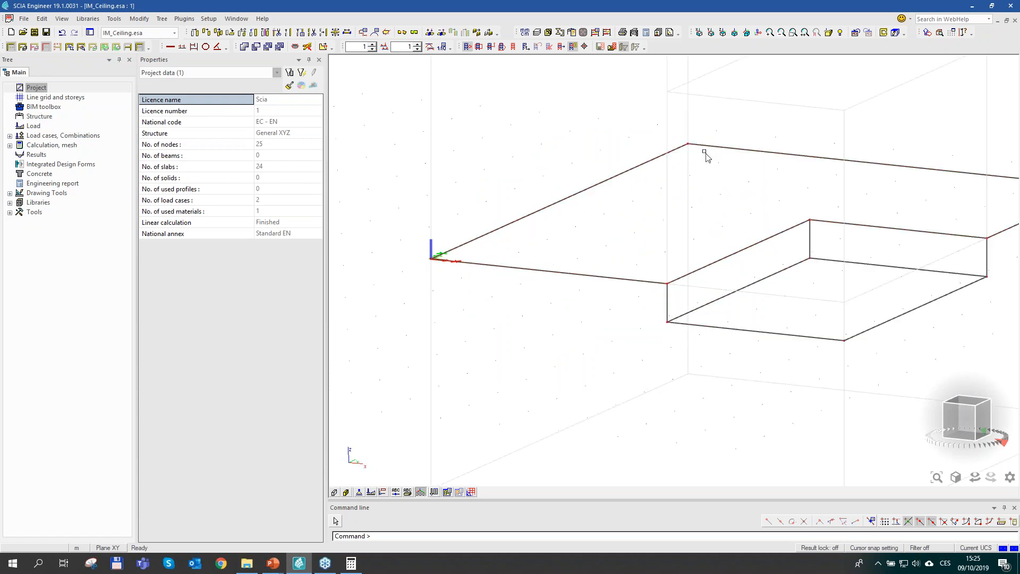
{"action": "middle_click_drag", "start_coordinate": [644, 255], "coordinate": [587, 261]}
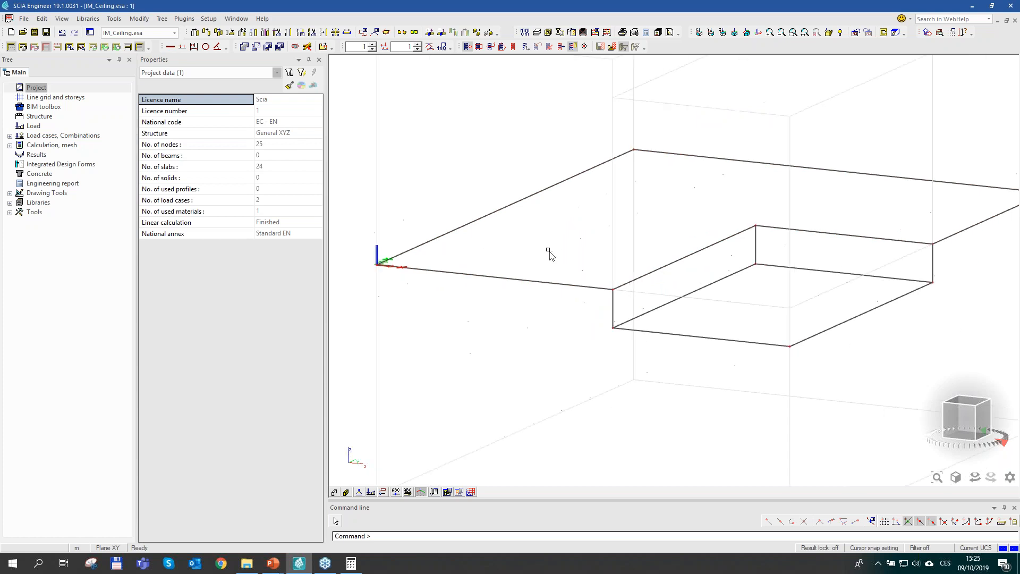
{"action": "right_click_drag", "start_coordinate": [618, 323], "coordinate": [713, 302], "text": "ctrl"}
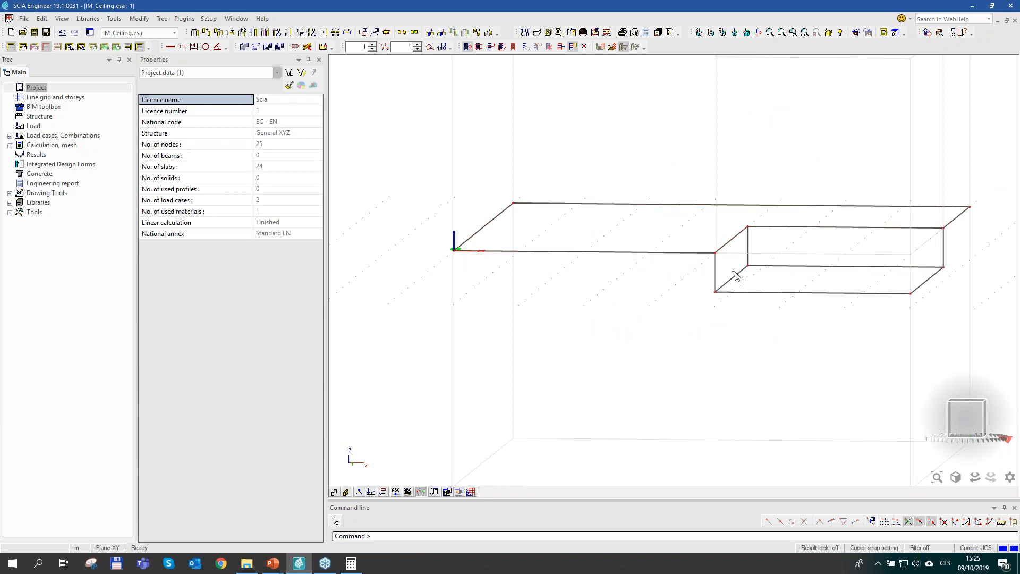
{"action": "middle_click_drag", "start_coordinate": [775, 281], "coordinate": [761, 282]}
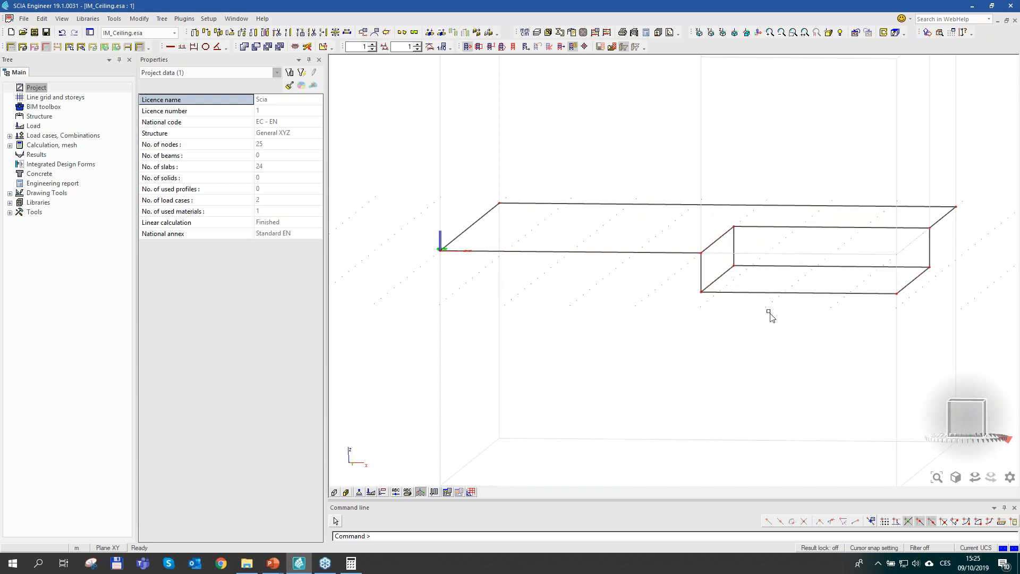
{"action": "scroll", "coordinate": [724, 300], "scroll_direction": "up", "scroll_amount": 1}
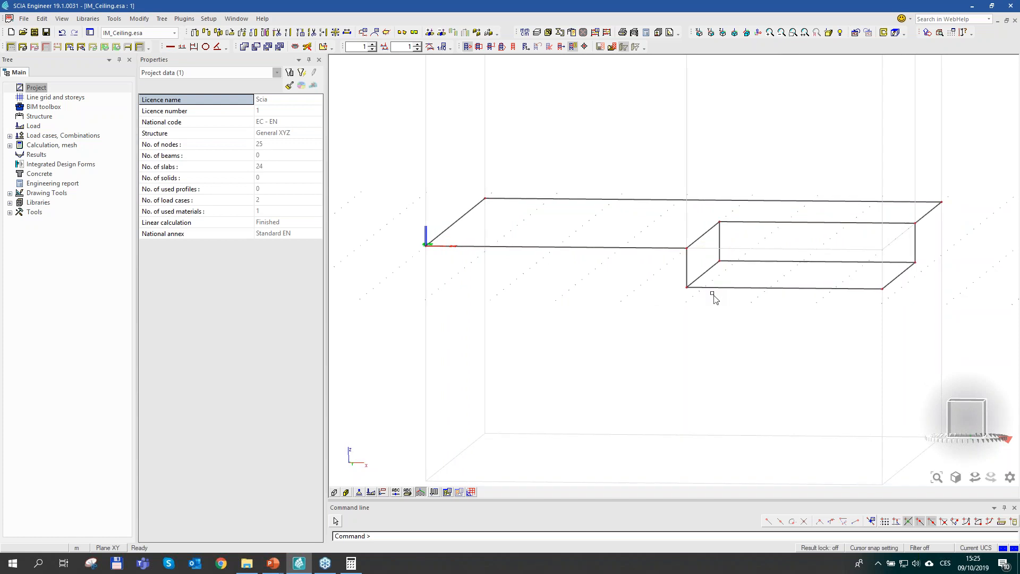
{"action": "scroll", "coordinate": [691, 255], "scroll_direction": "up", "scroll_amount": 2}
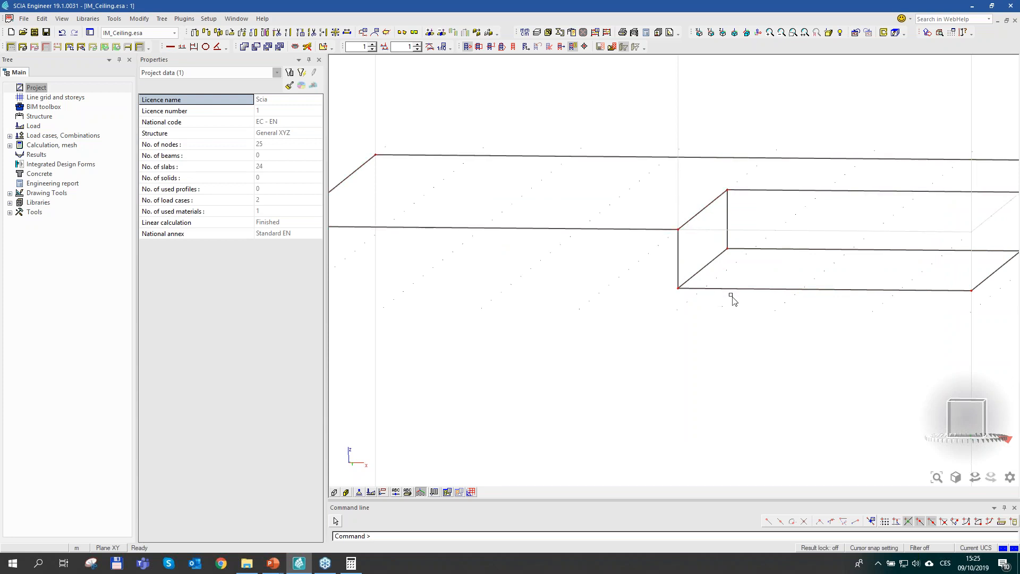
{"action": "scroll", "coordinate": [733, 301], "scroll_direction": "down", "scroll_amount": 2}
{"action": "scroll", "coordinate": [752, 298], "scroll_direction": "up", "scroll_amount": 2}
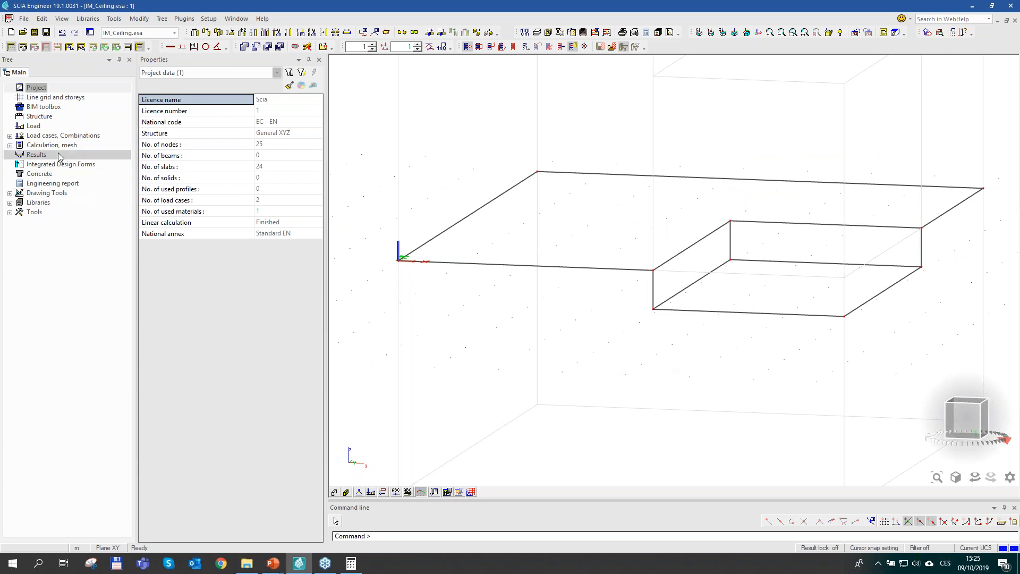
Step: Add two integration members, 0.600 m square with 10 sections, along the mid-height of the two vertical plates connecting the main and lowered slabs
{"action": "left_click", "coordinate": [36, 154]}
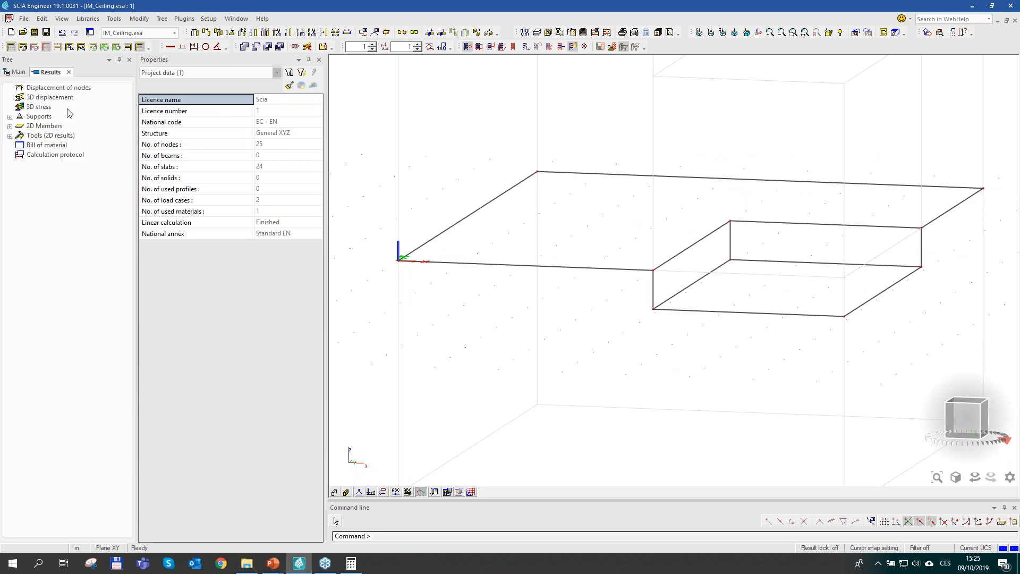
{"action": "left_click", "coordinate": [47, 136]}
{"action": "left_click", "coordinate": [58, 175]}
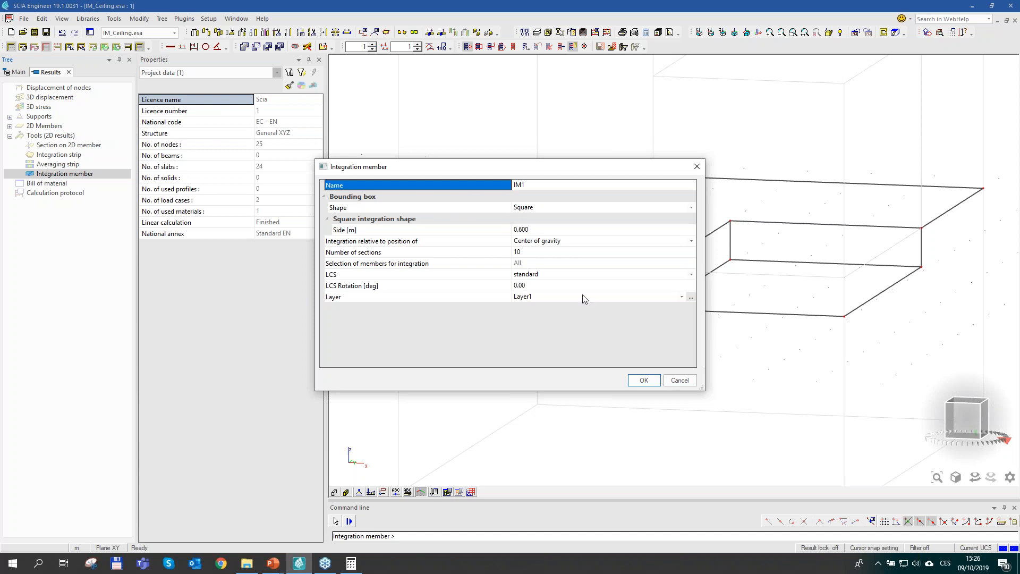
{"action": "left_click", "coordinate": [641, 380]}
{"action": "left_click", "coordinate": [652, 290]}
{"action": "left_click", "coordinate": [729, 239]}
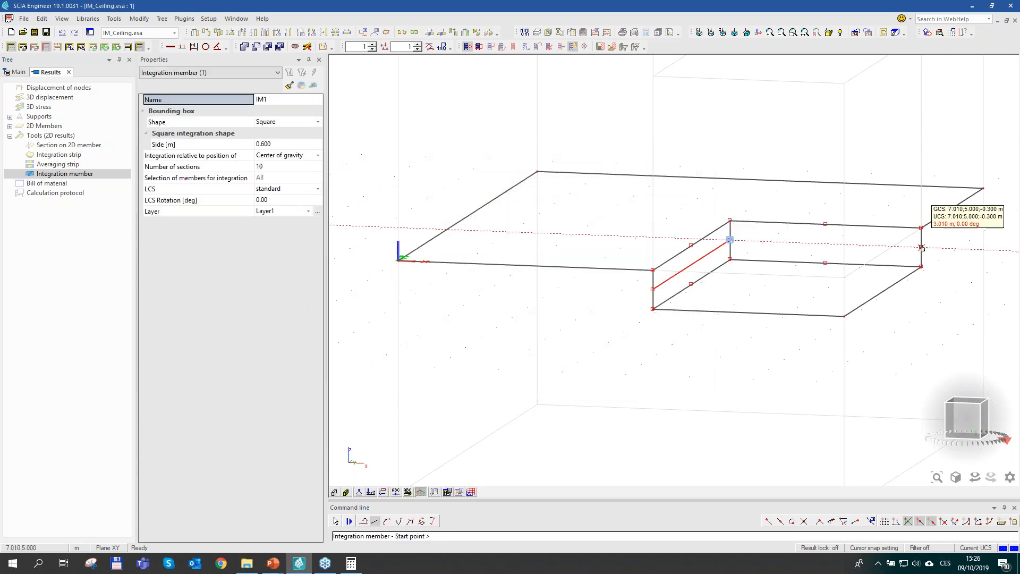
{"action": "left_click", "coordinate": [922, 247]}
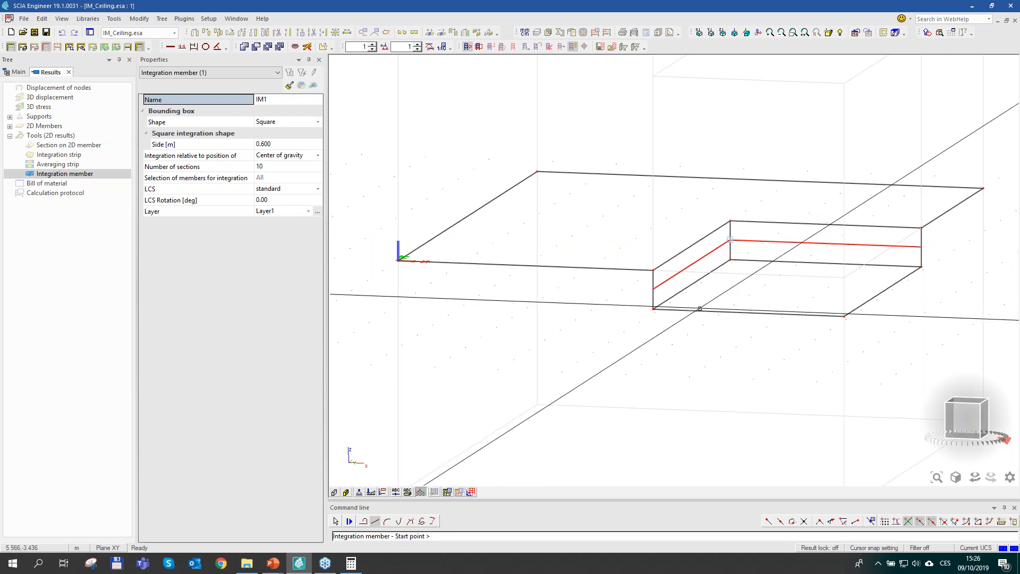
{"action": "key", "text": "Escape"}
{"action": "scroll", "coordinate": [619, 308], "scroll_direction": "up", "scroll_amount": 2}
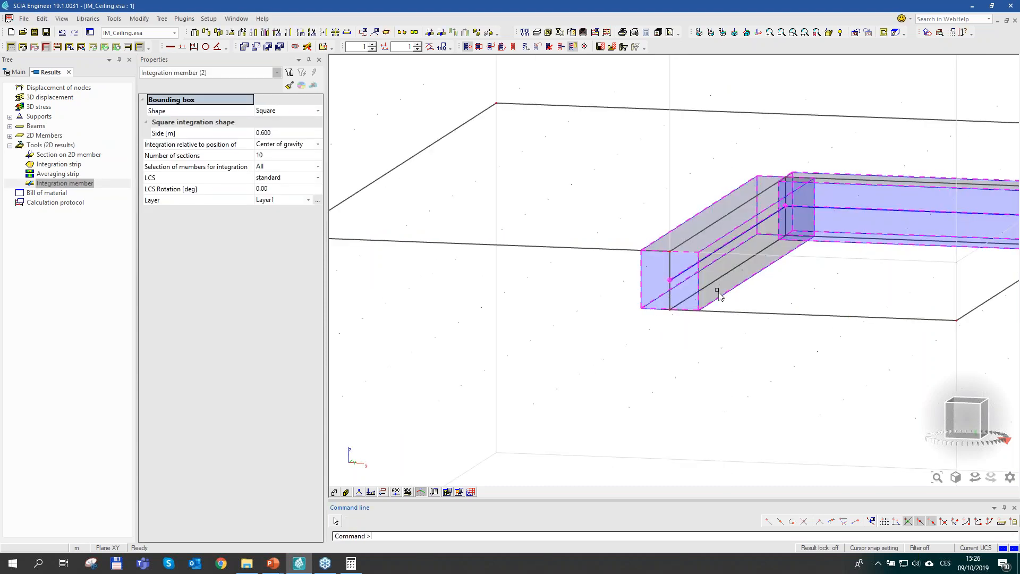
{"action": "middle_click_drag", "start_coordinate": [746, 284], "coordinate": [705, 274]}
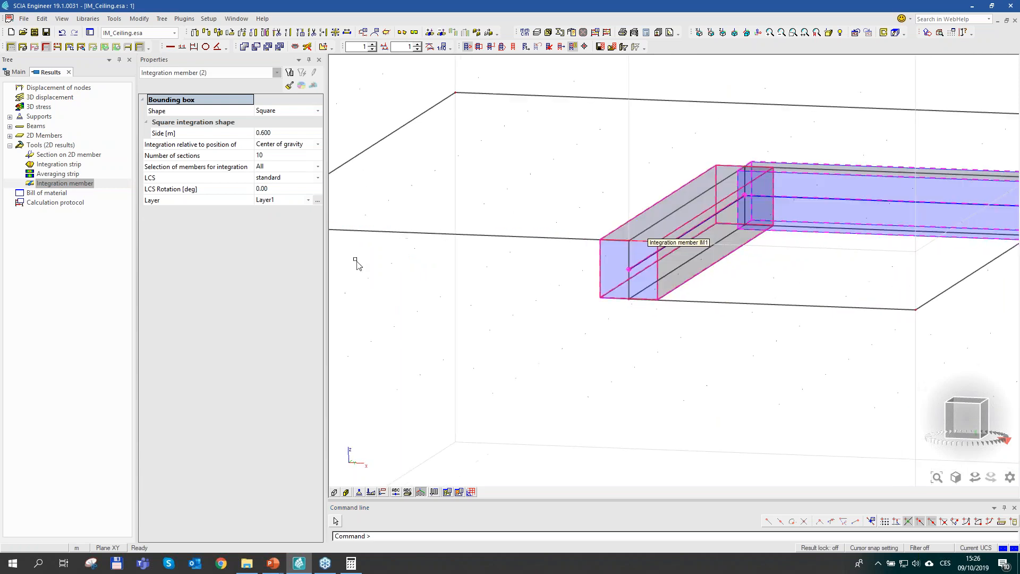
Step: Display the 1D internal forces M_y for load case LC2 on the integration members and inspect the moment diagram
{"action": "left_click", "coordinate": [45, 128]}
{"action": "left_click", "coordinate": [53, 136]}
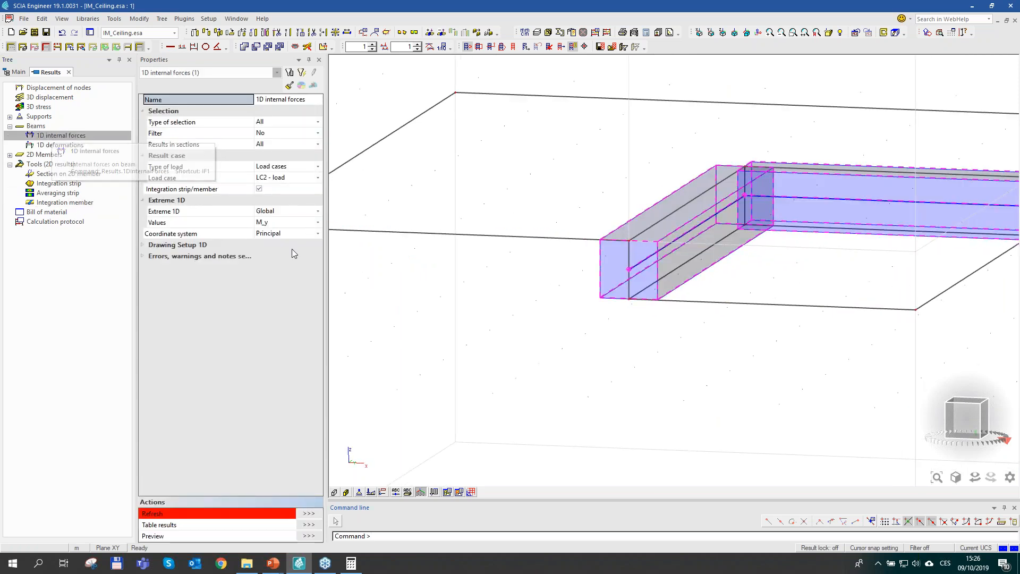
{"action": "left_click", "coordinate": [218, 513]}
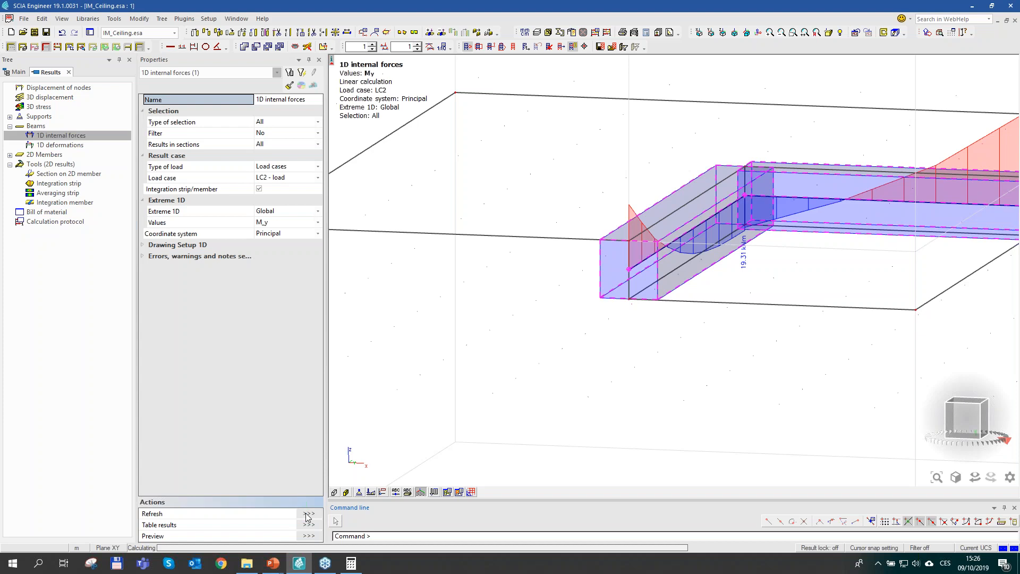
{"action": "right_click_drag", "start_coordinate": [808, 287], "coordinate": [866, 278], "text": "ctrl"}
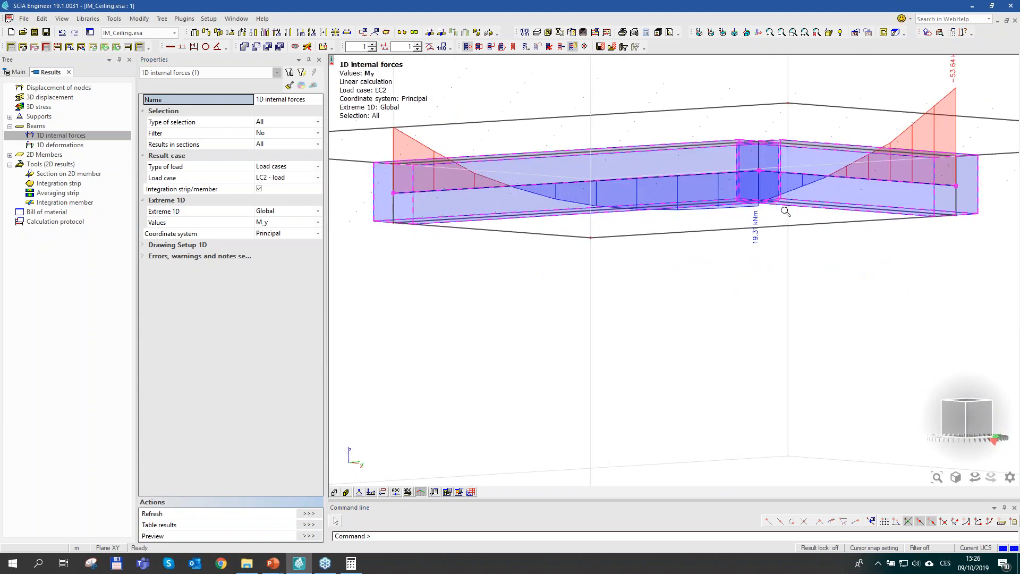
{"action": "scroll", "coordinate": [785, 212], "scroll_direction": "down", "scroll_amount": 2}
{"action": "right_click_drag", "start_coordinate": [764, 222], "coordinate": [754, 225], "text": "ctrl"}
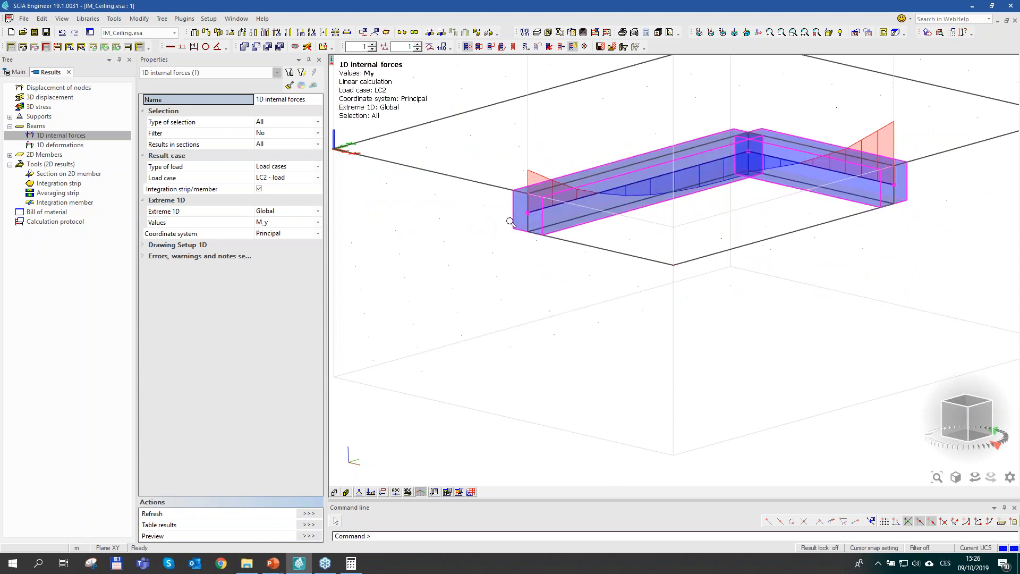
{"action": "scroll", "coordinate": [510, 221], "scroll_direction": "up", "scroll_amount": 3}
{"action": "scroll", "coordinate": [783, 253], "scroll_direction": "down", "scroll_amount": 2}
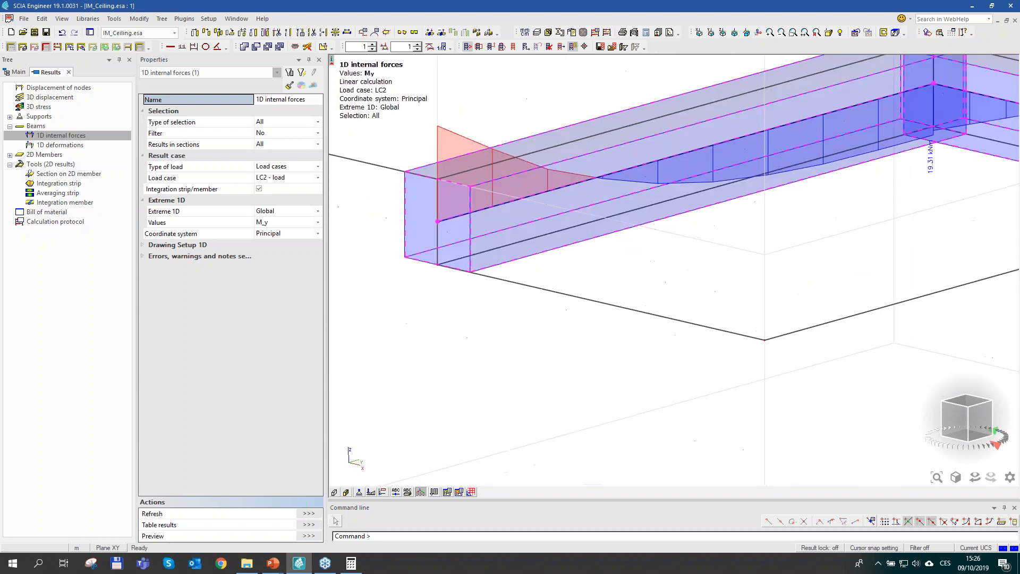
{"action": "scroll", "coordinate": [635, 269], "scroll_direction": "down", "scroll_amount": 3}
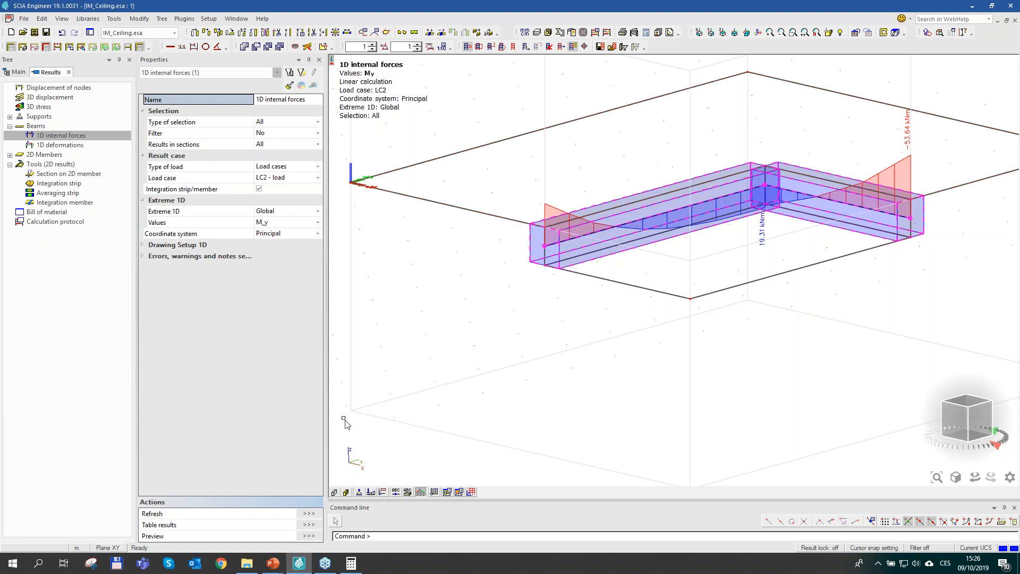
Step: Save the ceiling project
{"action": "key", "text": "ctrl+s"}
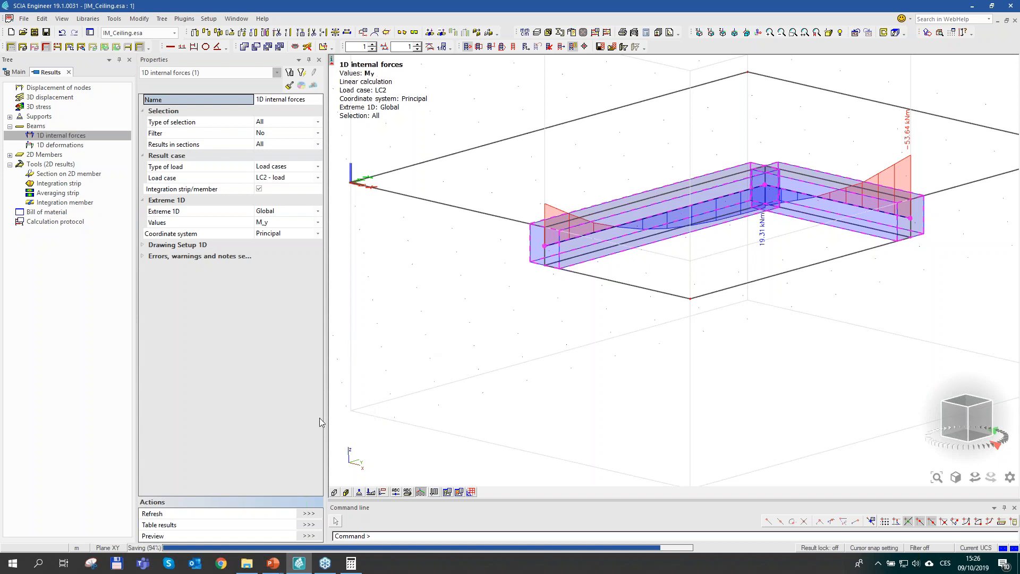
Step: Switch to the PowerPoint slide show and advance to the averaging strips slide showing the two column-supported slab models
{"action": "mouse_move", "coordinate": [274, 563]}
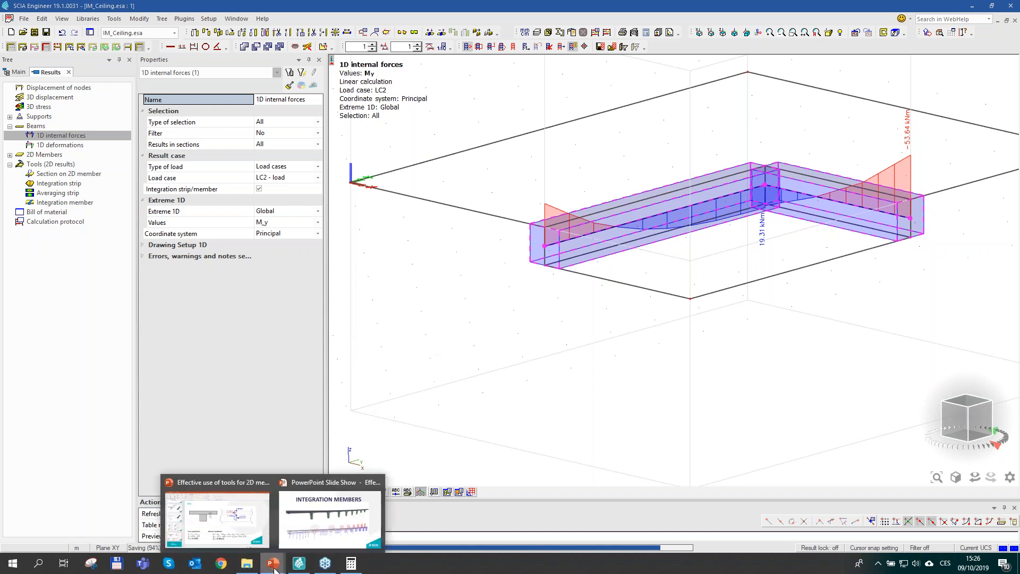
{"action": "left_click", "coordinate": [307, 547]}
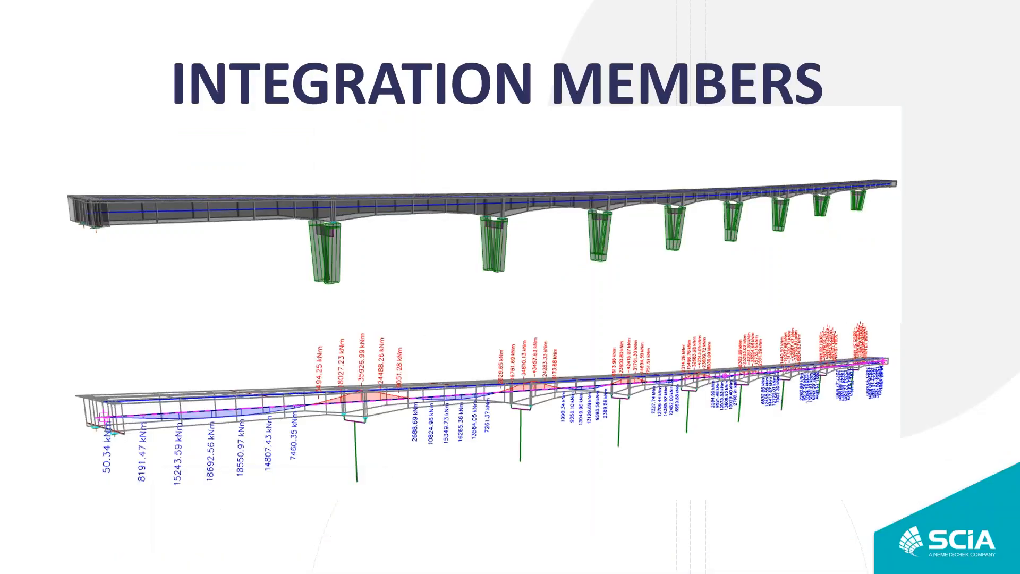
{"action": "left_click", "coordinate": [599, 274]}
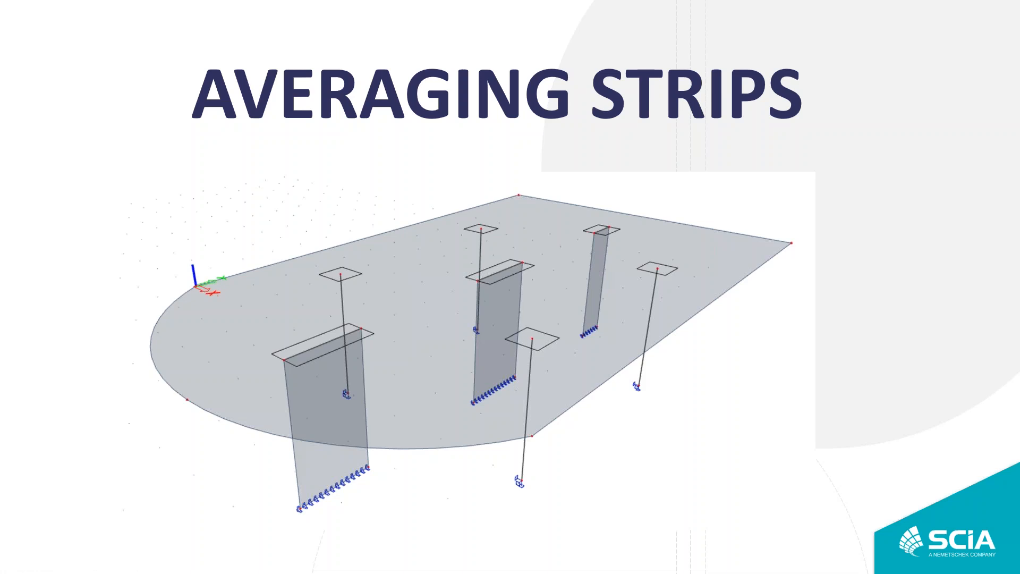
{"action": "key", "text": "Right"}
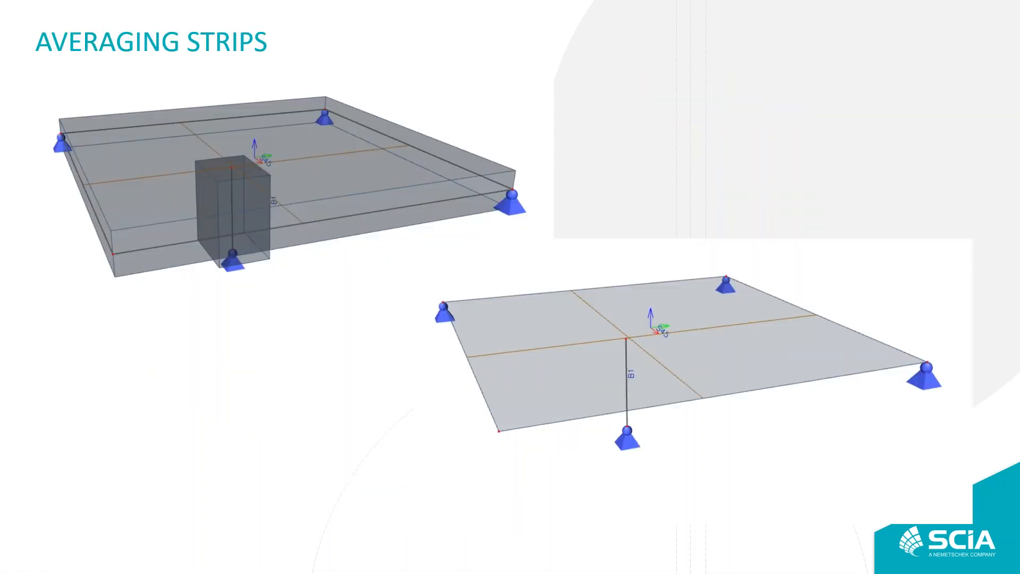
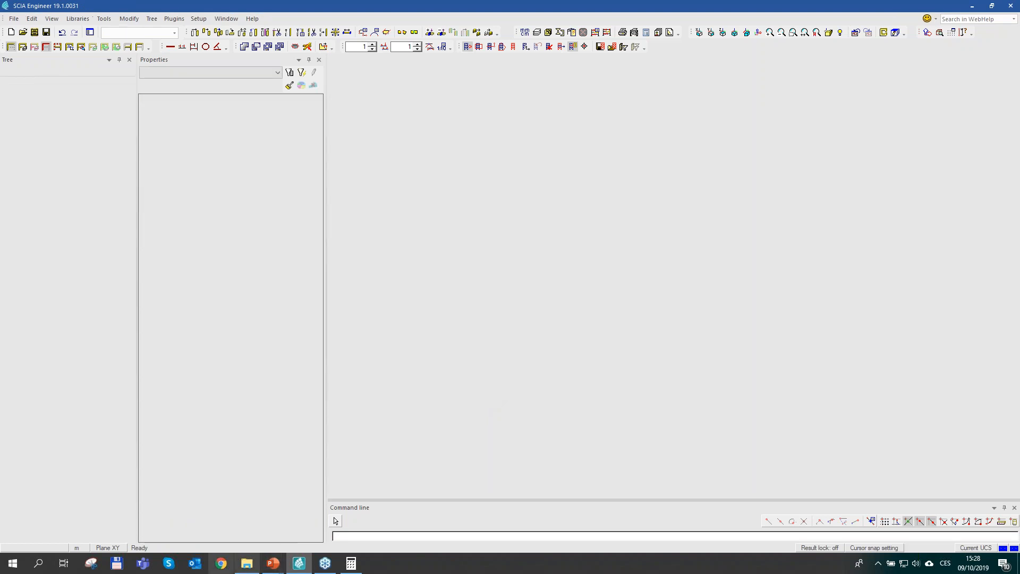
Step: Switch to File Explorer and open AveragingStrips_1.esa from the 2_Averagin strips folder in SCIA Engineer
{"action": "left_click", "coordinate": [247, 563]}
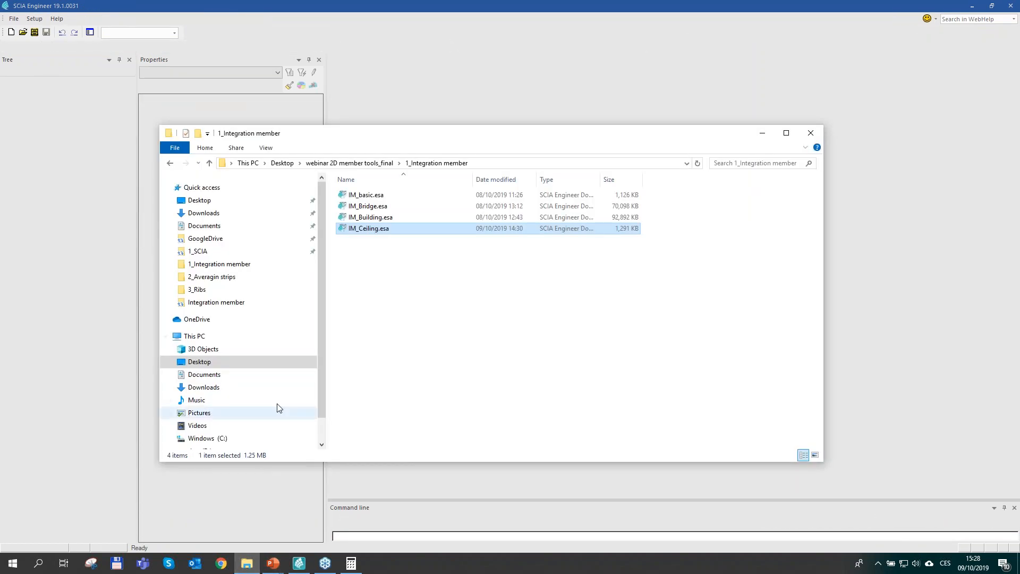
{"action": "left_click", "coordinate": [349, 163]}
{"action": "double_click", "coordinate": [389, 207]}
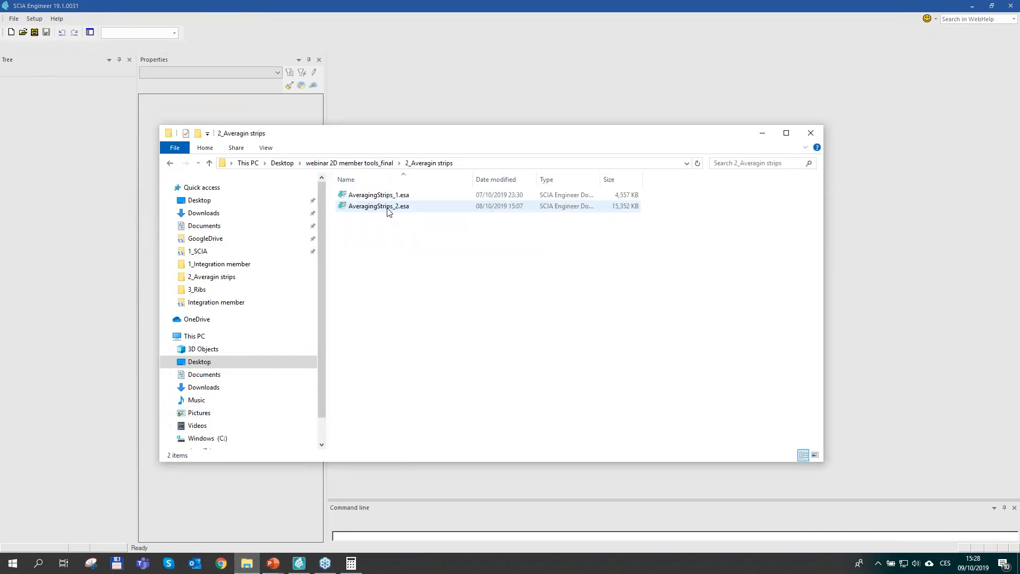
{"action": "left_click_drag", "start_coordinate": [398, 195], "coordinate": [456, 106]}
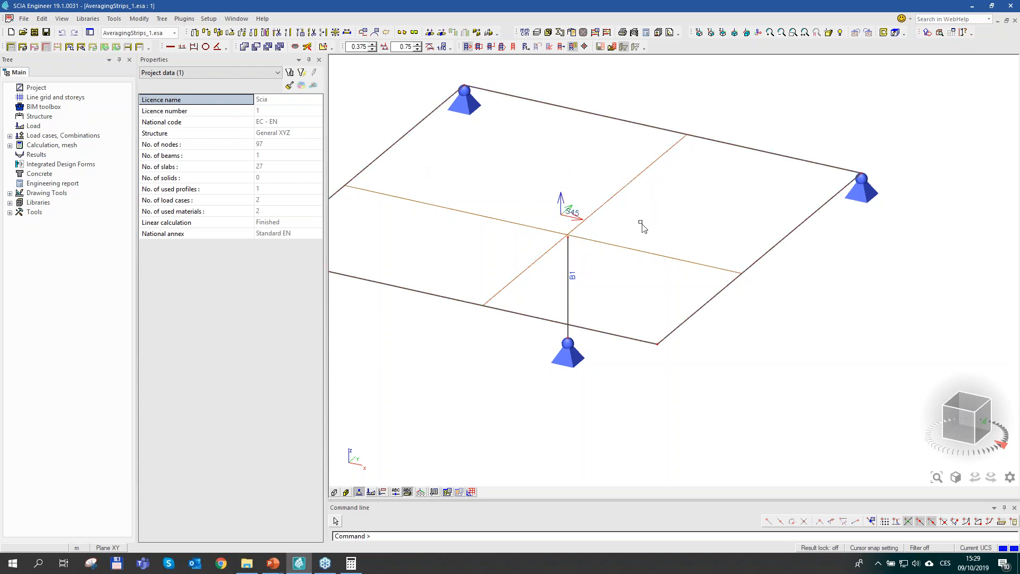
Step: Display the 2D internal forces m_xD+ for load case LC2 on the whole slab
{"action": "middle_click_drag", "start_coordinate": [518, 228], "coordinate": [558, 237]}
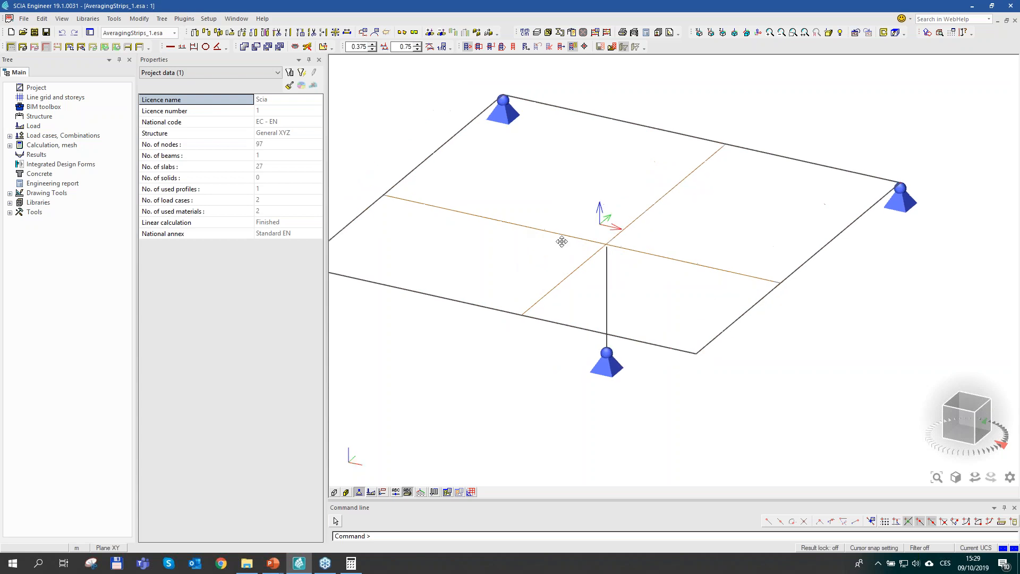
{"action": "scroll", "coordinate": [564, 251], "scroll_direction": "down", "scroll_amount": 2}
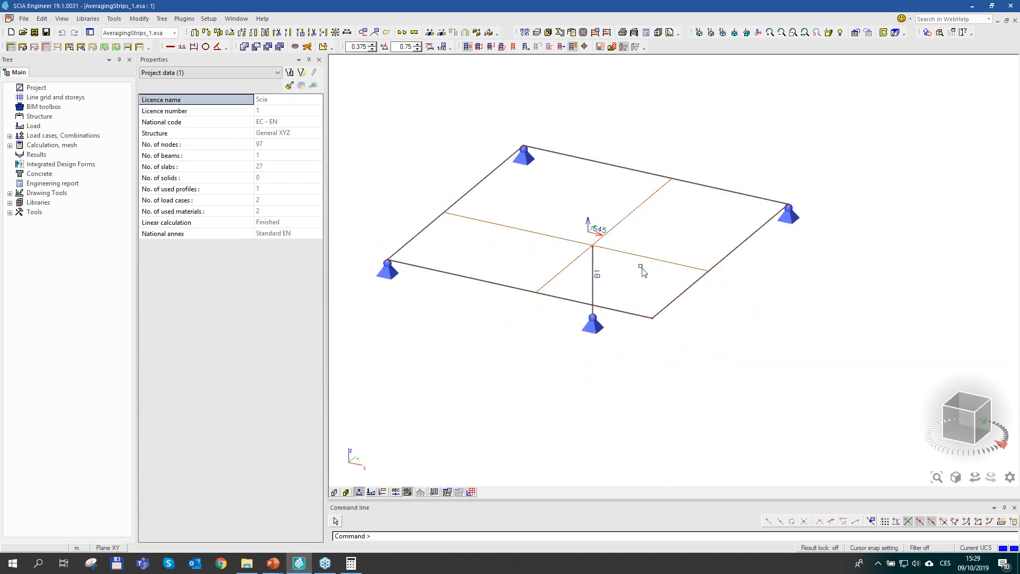
{"action": "left_click", "coordinate": [37, 155]}
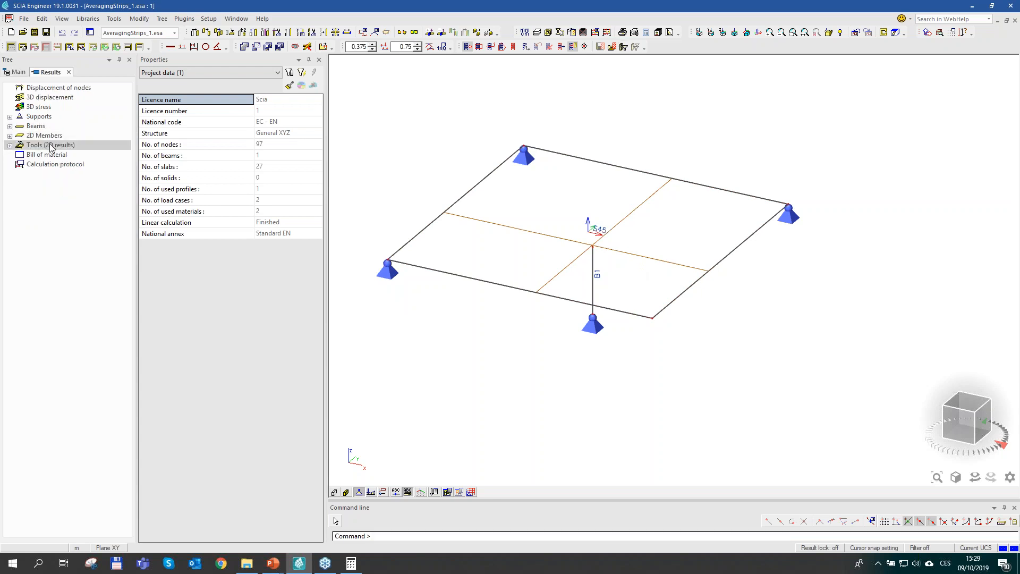
{"action": "double_click", "coordinate": [48, 137]}
{"action": "left_click", "coordinate": [60, 155]}
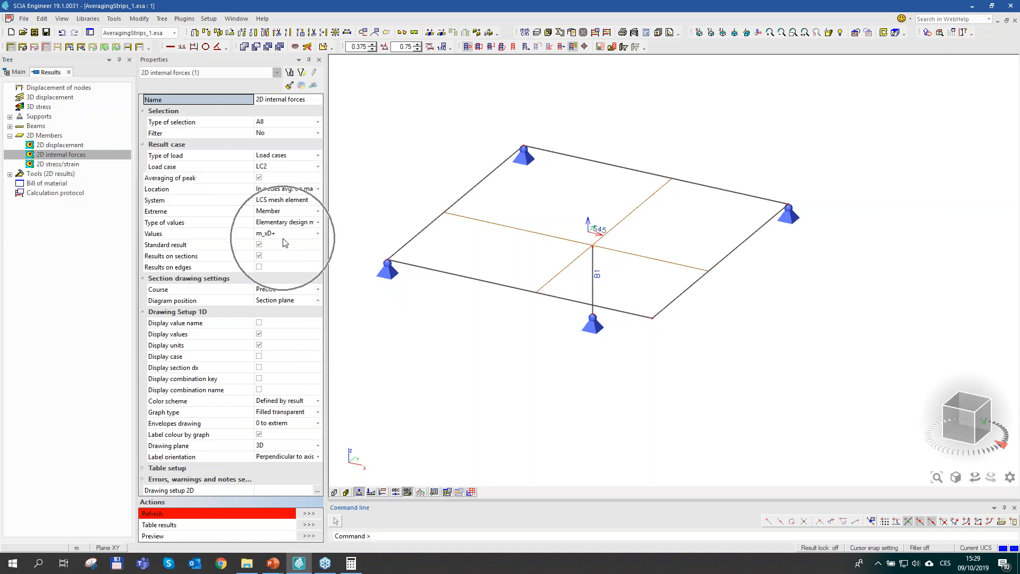
{"action": "left_click", "coordinate": [316, 514]}
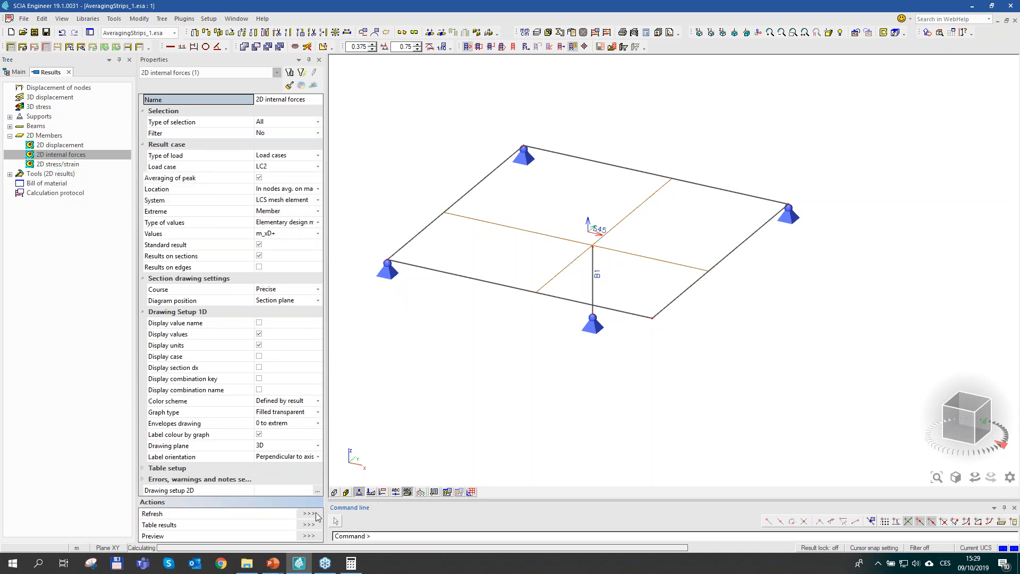
Step: Turn off the results on sections for the 2D internal forces and refresh the slab plot
{"action": "left_click", "coordinate": [254, 256]}
{"action": "left_click", "coordinate": [258, 255]}
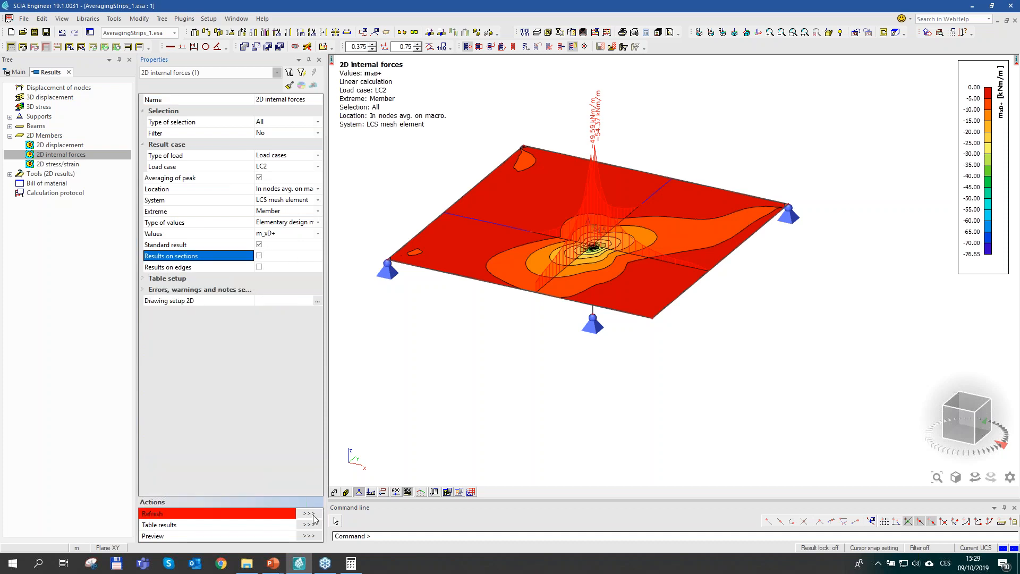
{"action": "left_click", "coordinate": [308, 513]}
Step: Examine the m_xD+ peak in the slab above the column and compare its contours with the colour legend
{"action": "scroll", "coordinate": [604, 269], "scroll_direction": "up", "scroll_amount": 3}
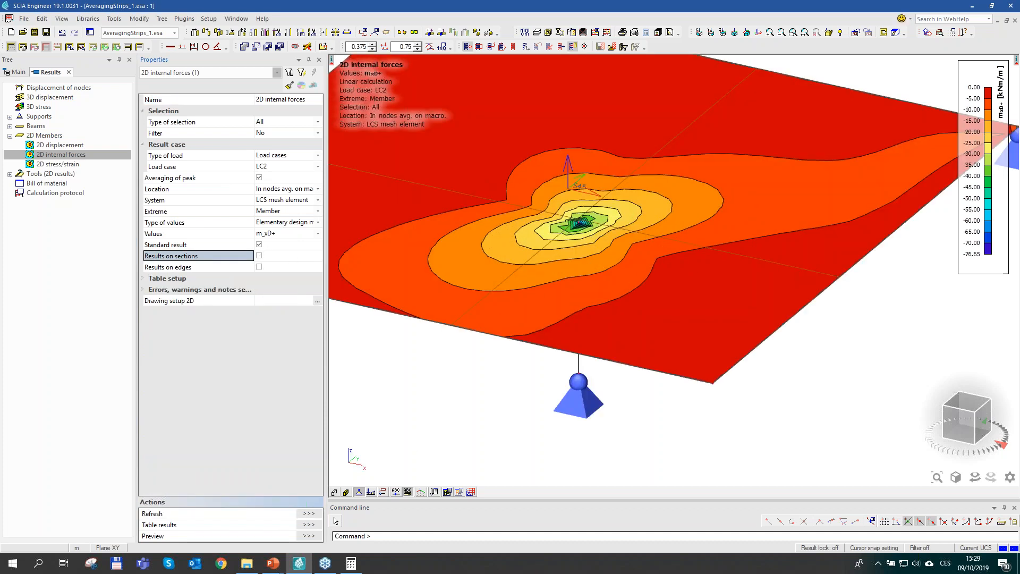
{"action": "scroll", "coordinate": [589, 242], "scroll_direction": "up", "scroll_amount": 4}
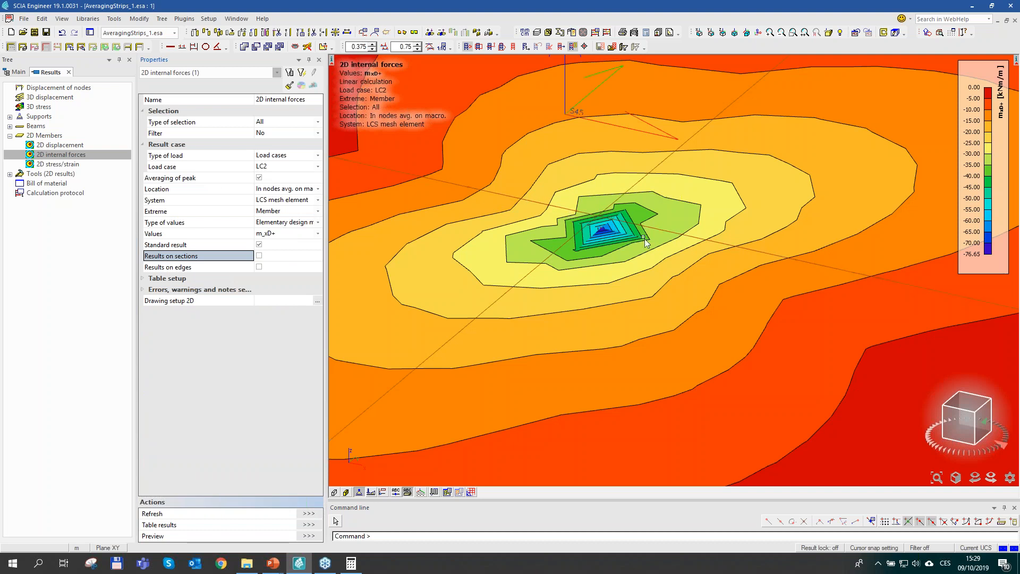
{"action": "middle_click_drag", "start_coordinate": [611, 219], "coordinate": [636, 234]}
{"action": "key", "text": "ctrl"}
{"action": "key", "text": "ctrl"}
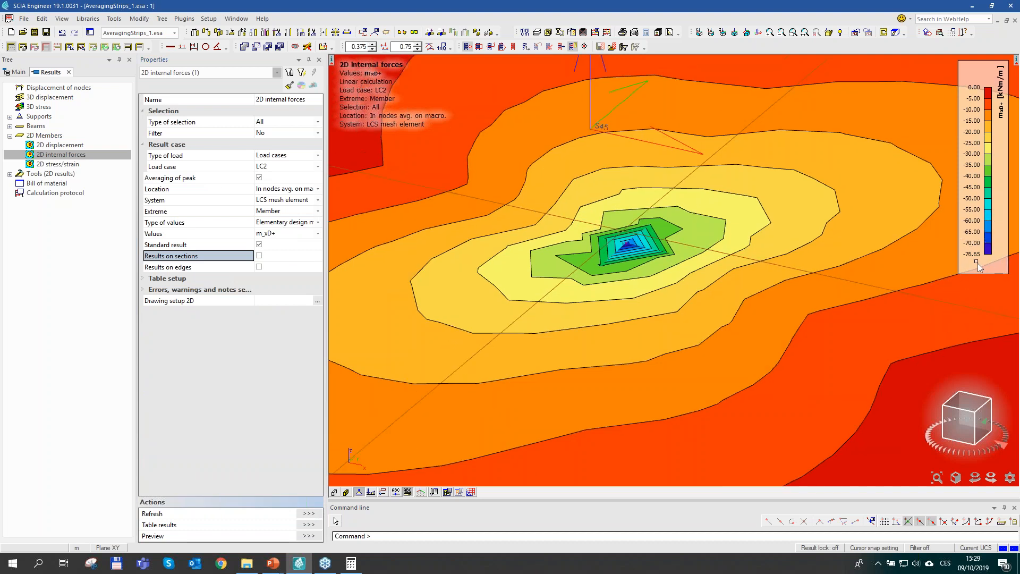
{"action": "scroll", "coordinate": [885, 275], "scroll_direction": "down", "scroll_amount": 3}
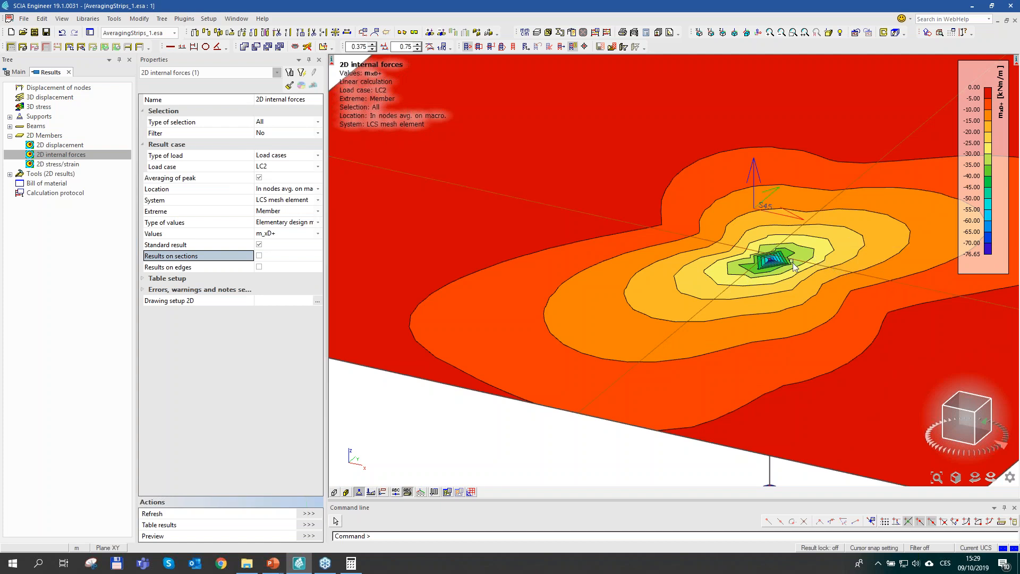
{"action": "scroll", "coordinate": [778, 276], "scroll_direction": "up", "scroll_amount": 2}
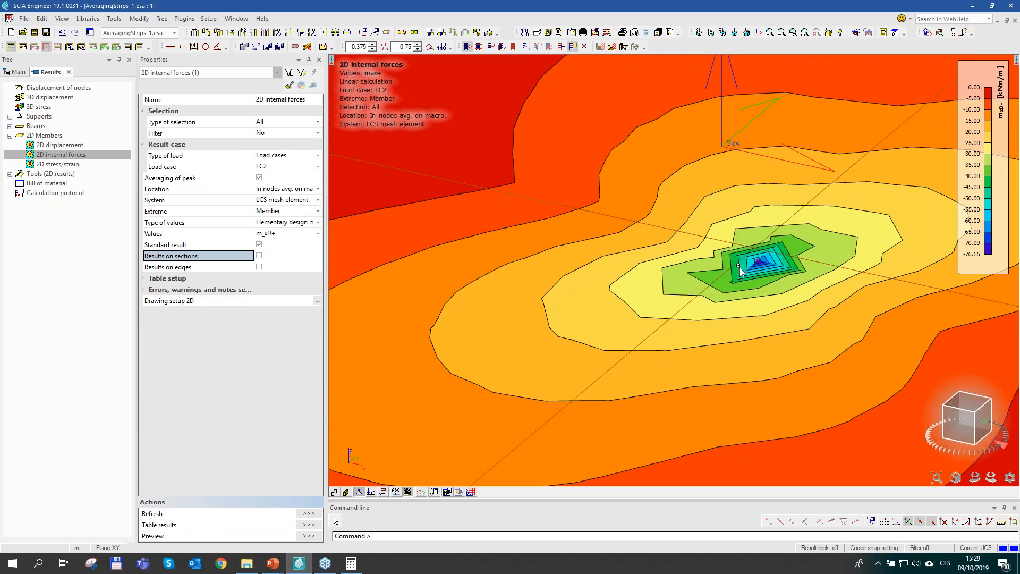
{"action": "scroll", "coordinate": [766, 272], "scroll_direction": "down", "scroll_amount": 5}
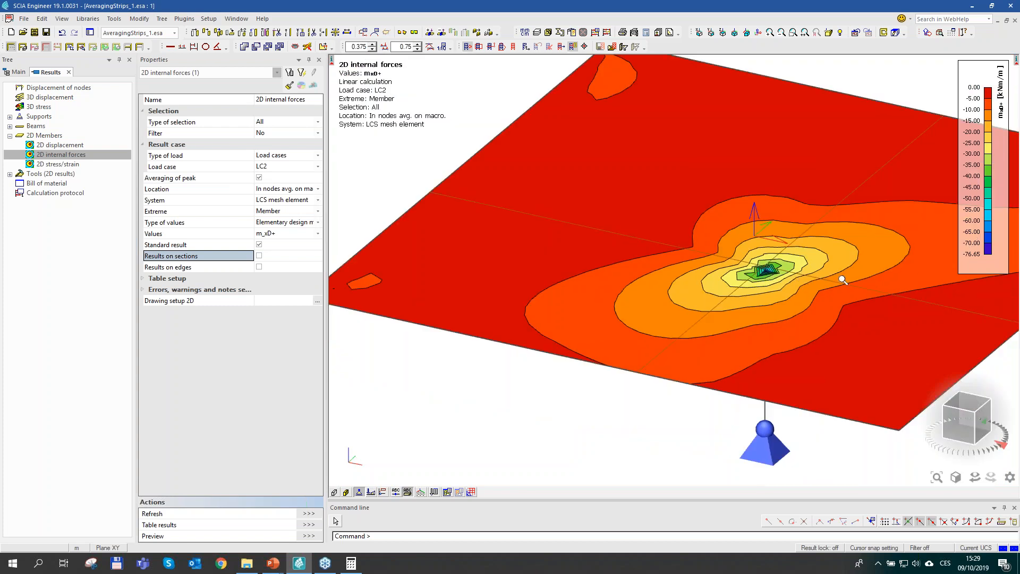
{"action": "middle_click_drag", "start_coordinate": [816, 284], "coordinate": [801, 284]}
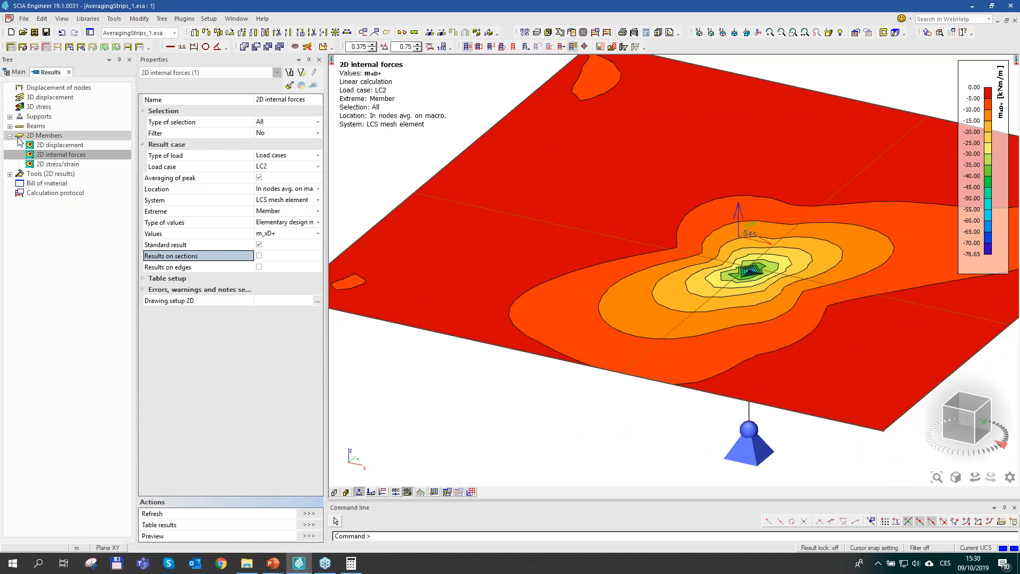
Step: Start a new averaging strip and check the available types, keeping Strip
{"action": "double_click", "coordinate": [29, 174]}
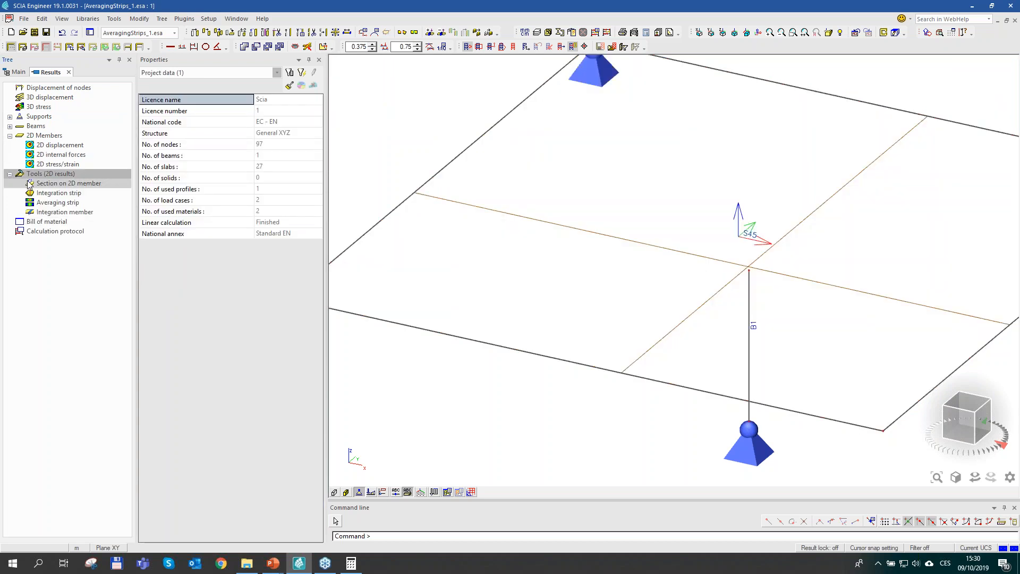
{"action": "double_click", "coordinate": [58, 203]}
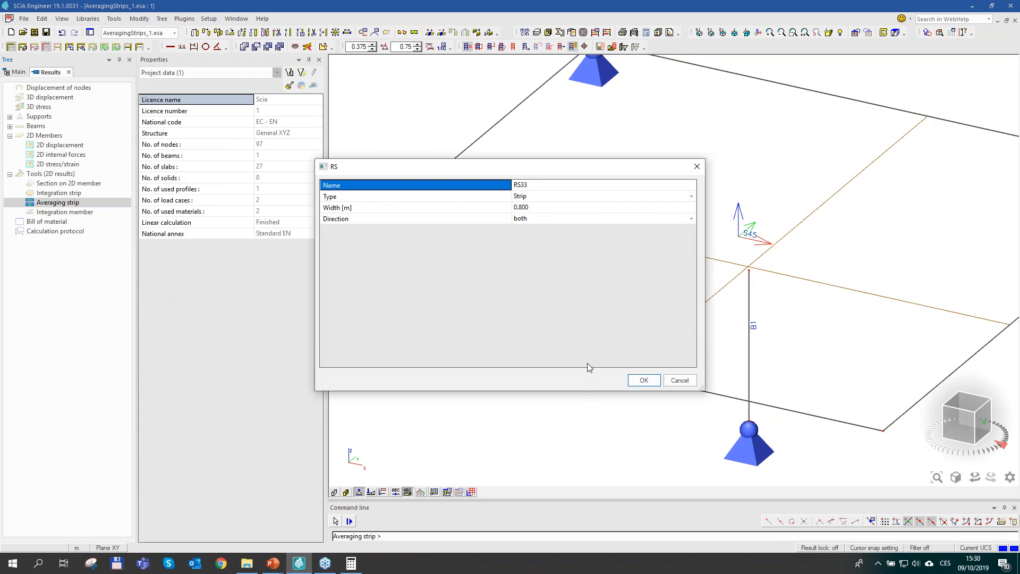
{"action": "left_click_drag", "start_coordinate": [581, 390], "coordinate": [580, 369]}
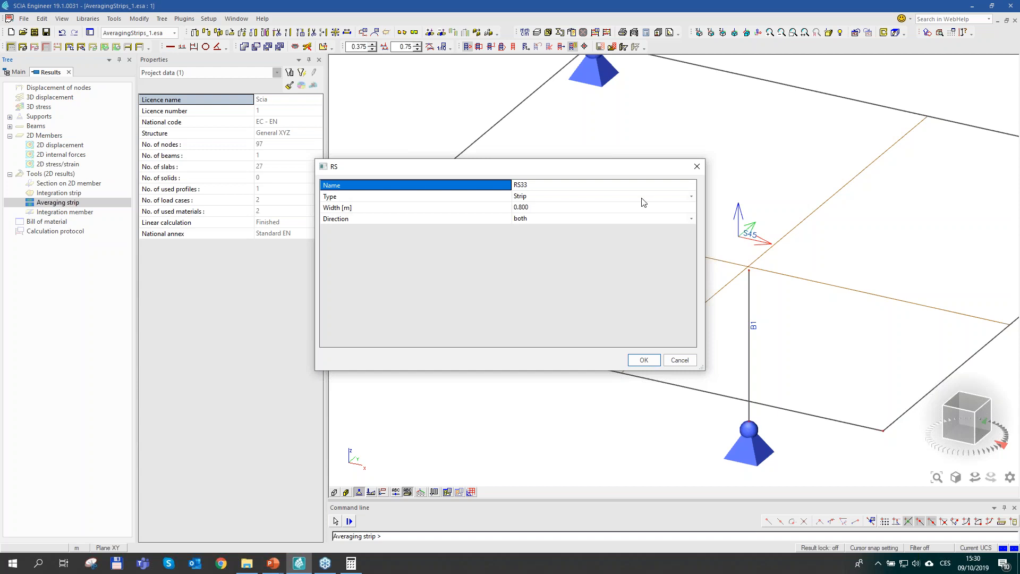
{"action": "left_click", "coordinate": [625, 198]}
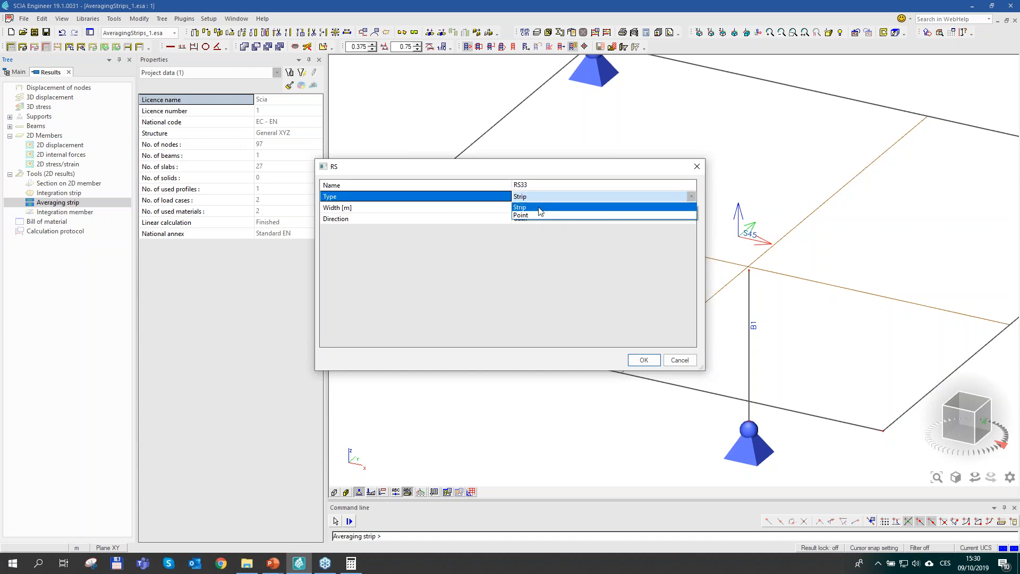
{"action": "left_click", "coordinate": [537, 175]}
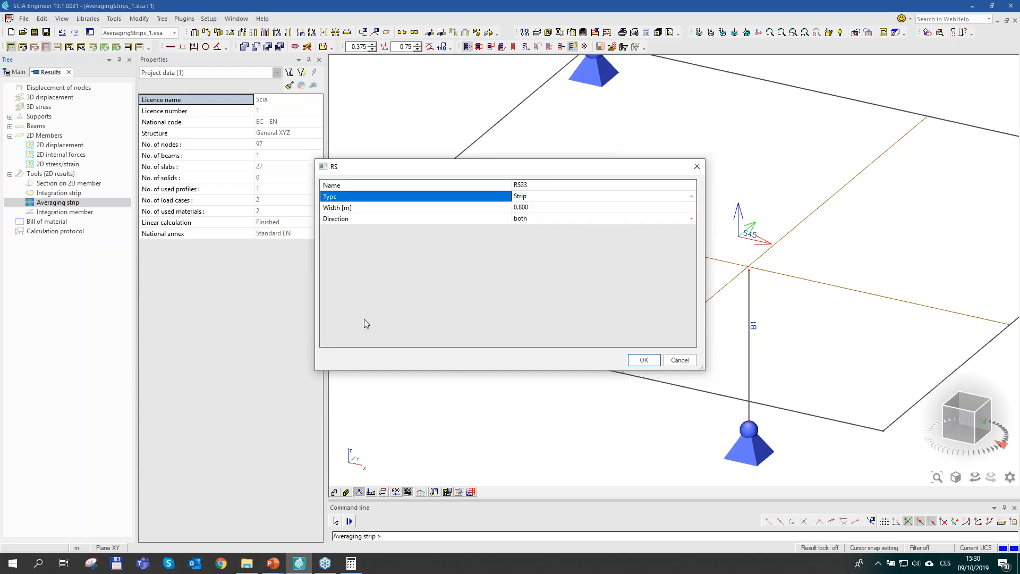
Step: Switch to the PowerPoint slide show and show the Averaging Strips title slide
{"action": "left_click", "coordinate": [276, 571]}
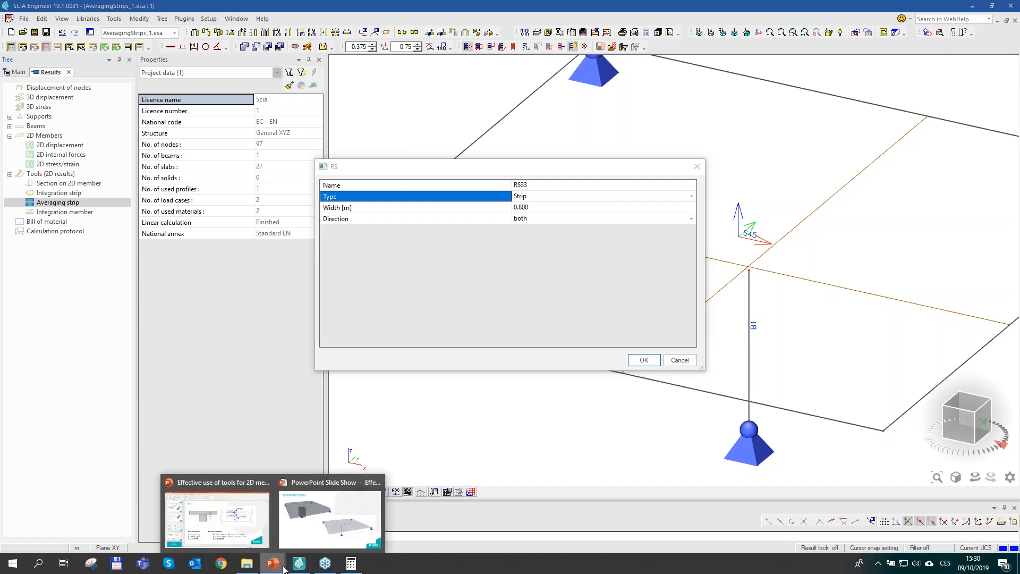
{"action": "left_click", "coordinate": [330, 519]}
{"action": "left_click", "coordinate": [779, 358]}
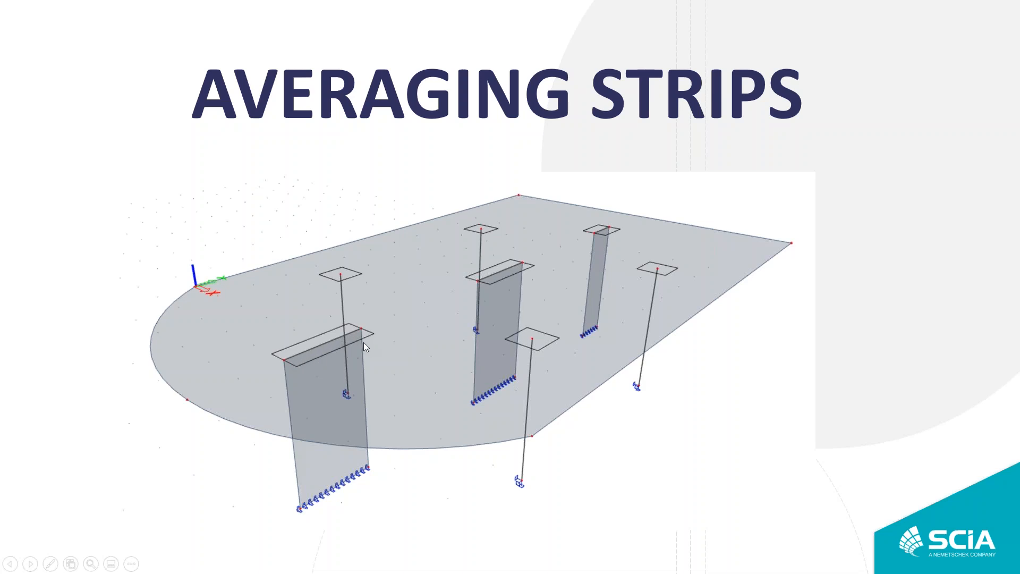
Step: Return to SCIA Engineer and place a Point averaging strip with a length of 0.8 m at the head of column B1
{"action": "left_click", "coordinate": [310, 361]}
{"action": "key", "text": "alt+Tab"}
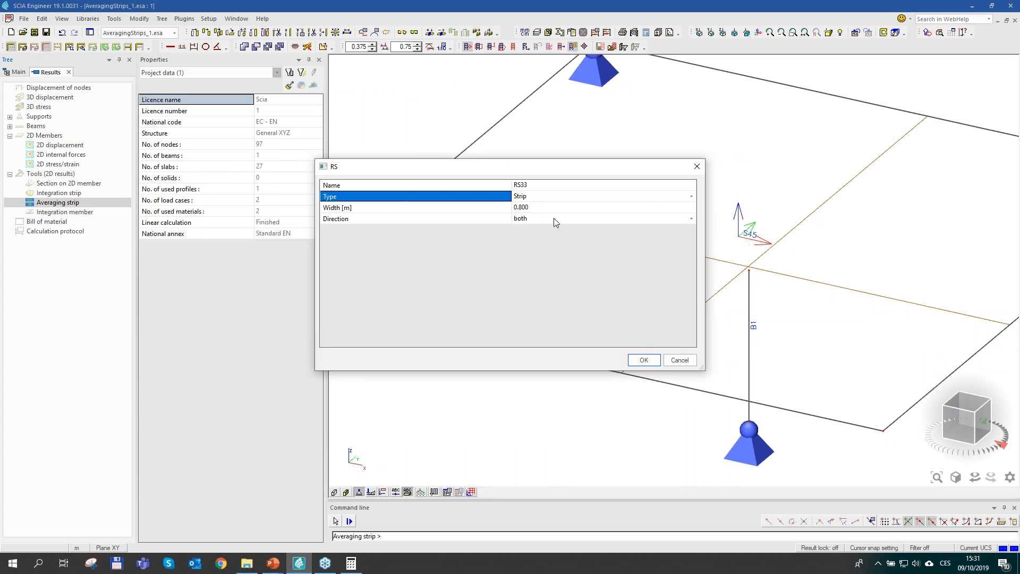
{"action": "left_click", "coordinate": [535, 197]}
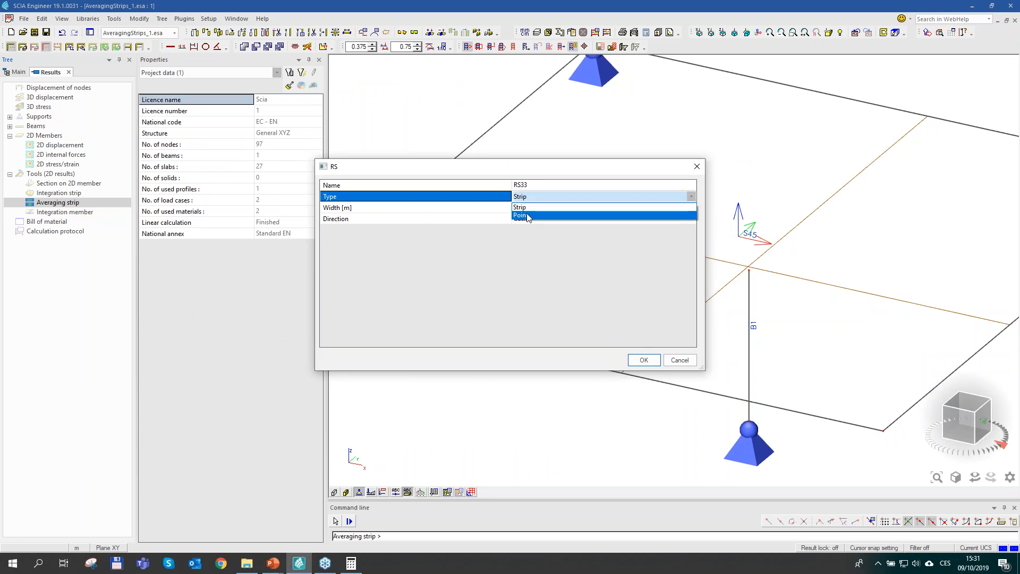
{"action": "left_click", "coordinate": [542, 217]}
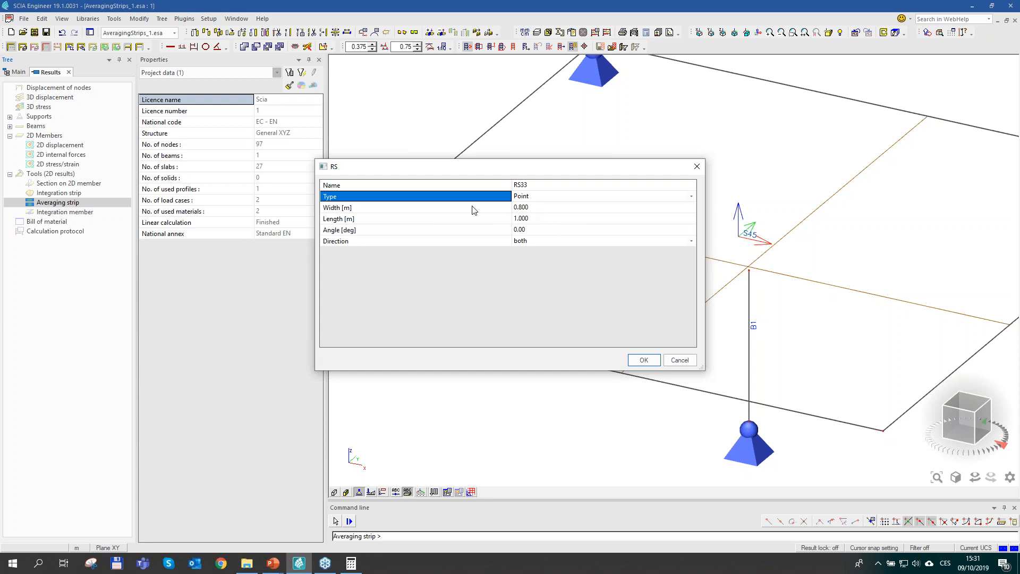
{"action": "left_click", "coordinate": [534, 220]}
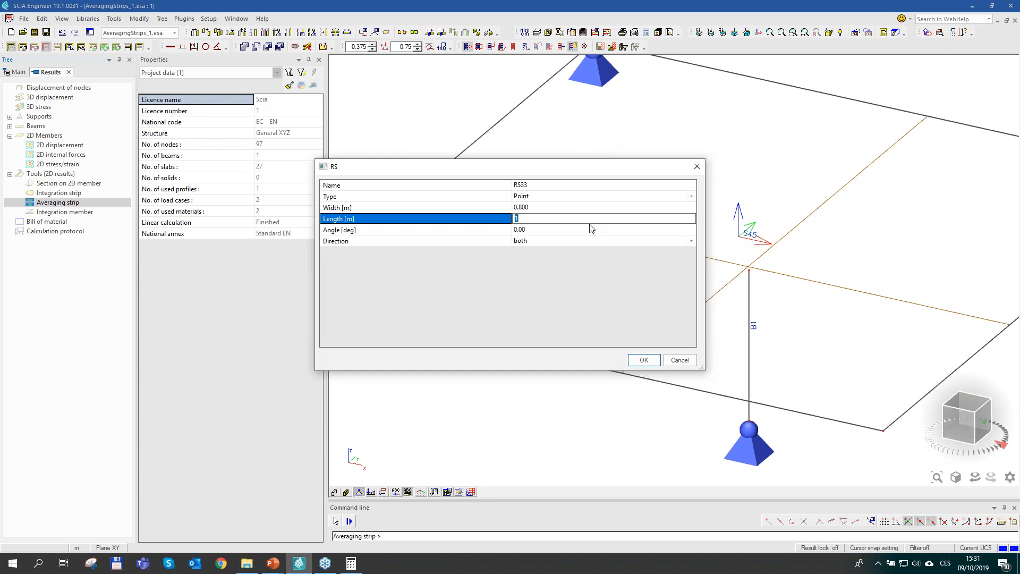
{"action": "type", "text": "0,8"}
{"action": "key", "text": "Return"}
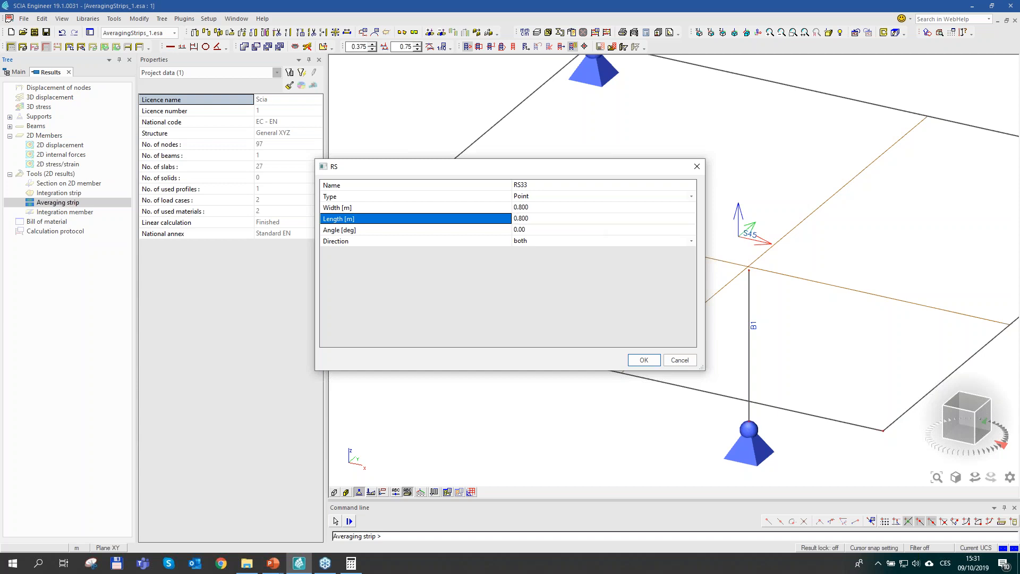
{"action": "left_click", "coordinate": [643, 360]}
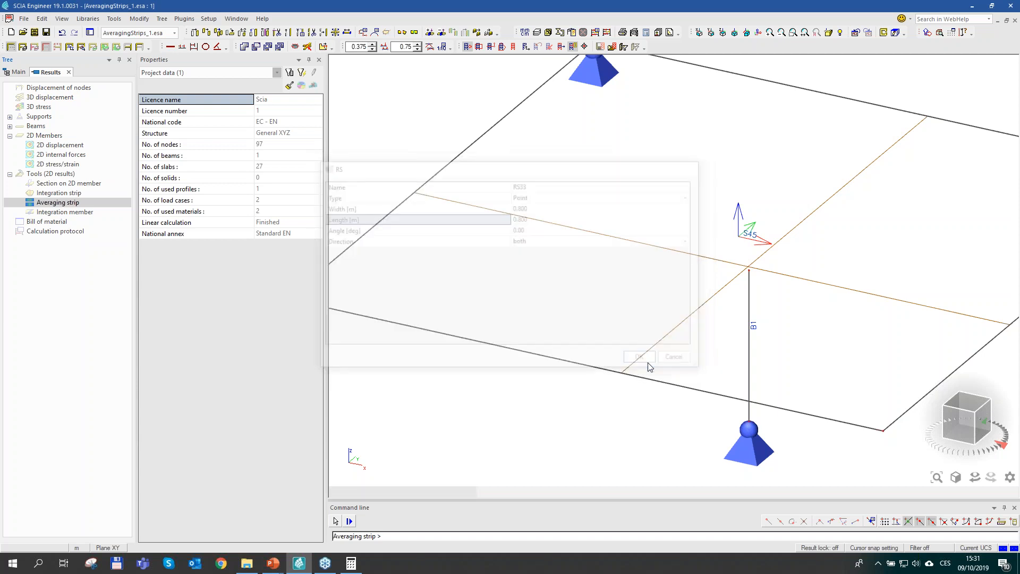
{"action": "left_click", "coordinate": [748, 270]}
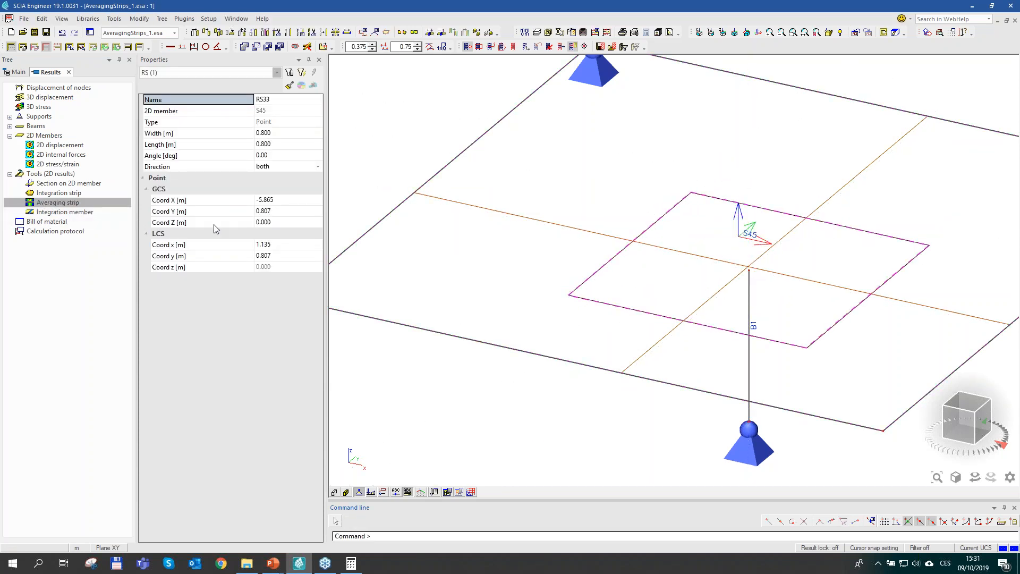
Step: Open the 2D internal forces and plot m_xD+ on the slab with averaging of peak turned off
{"action": "left_click", "coordinate": [61, 154]}
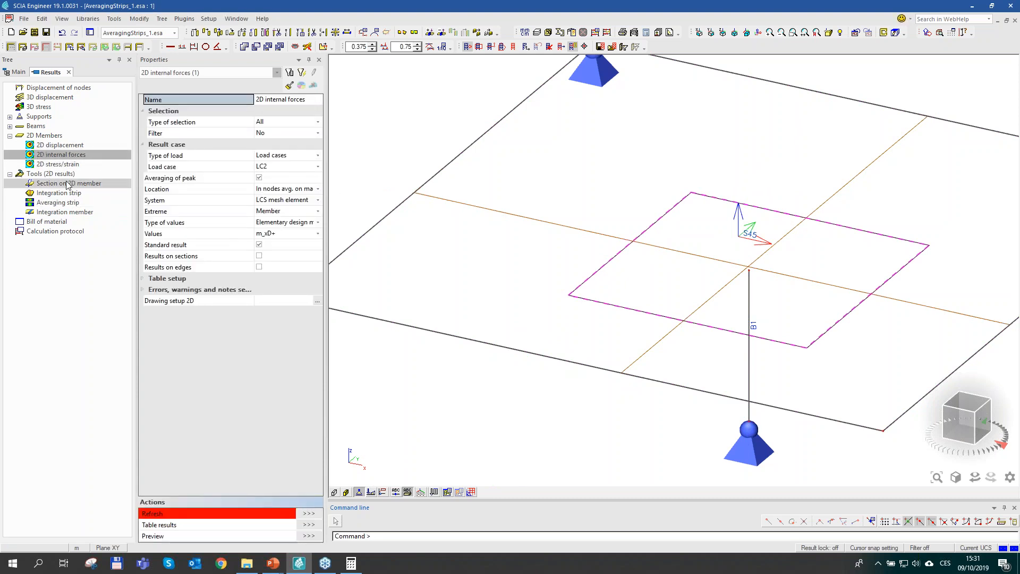
{"action": "left_click", "coordinate": [173, 179]}
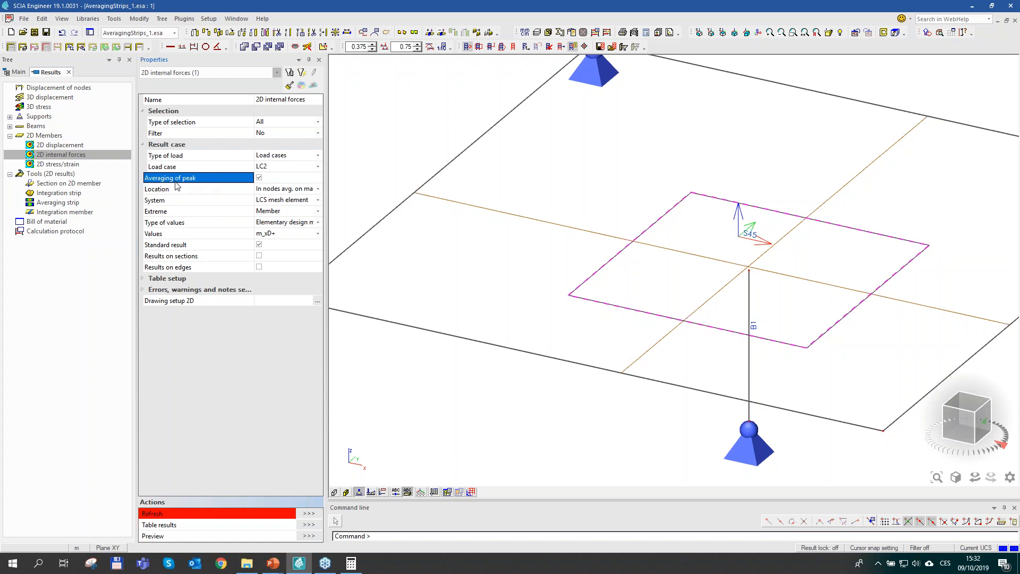
{"action": "left_click", "coordinate": [258, 177]}
{"action": "left_click", "coordinate": [309, 514]}
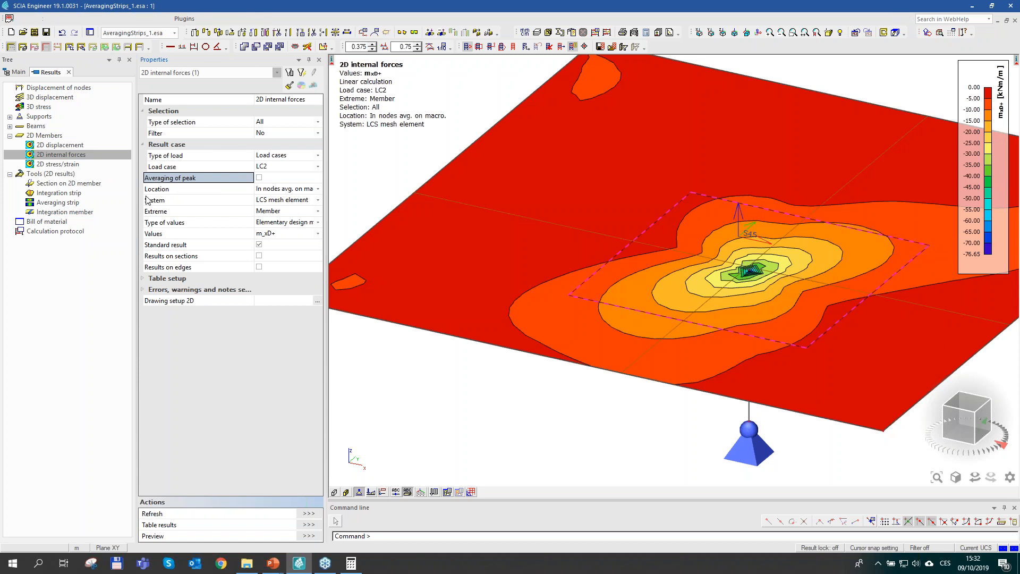
Step: Turn averaging of peak back on, refresh the plot and examine the m_xD+ contours inside the averaging strip
{"action": "left_click", "coordinate": [258, 177]}
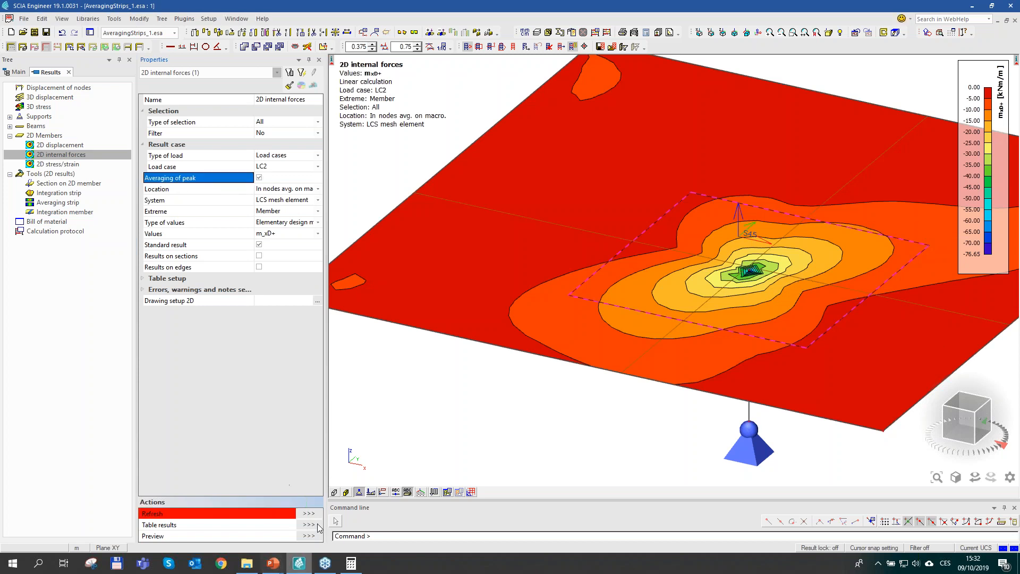
{"action": "left_click", "coordinate": [309, 514]}
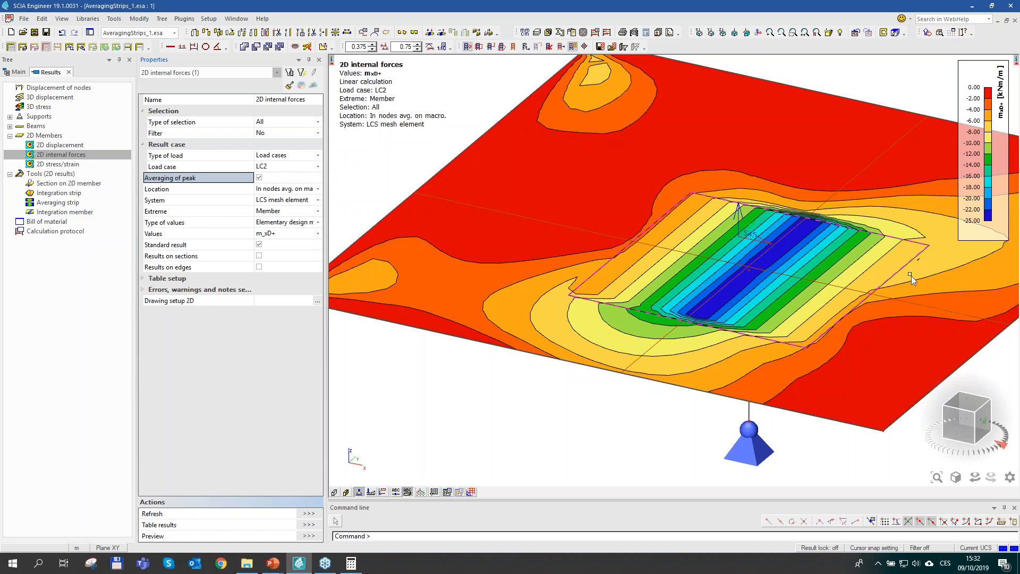
{"action": "middle_click_drag", "start_coordinate": [866, 301], "coordinate": [871, 300]}
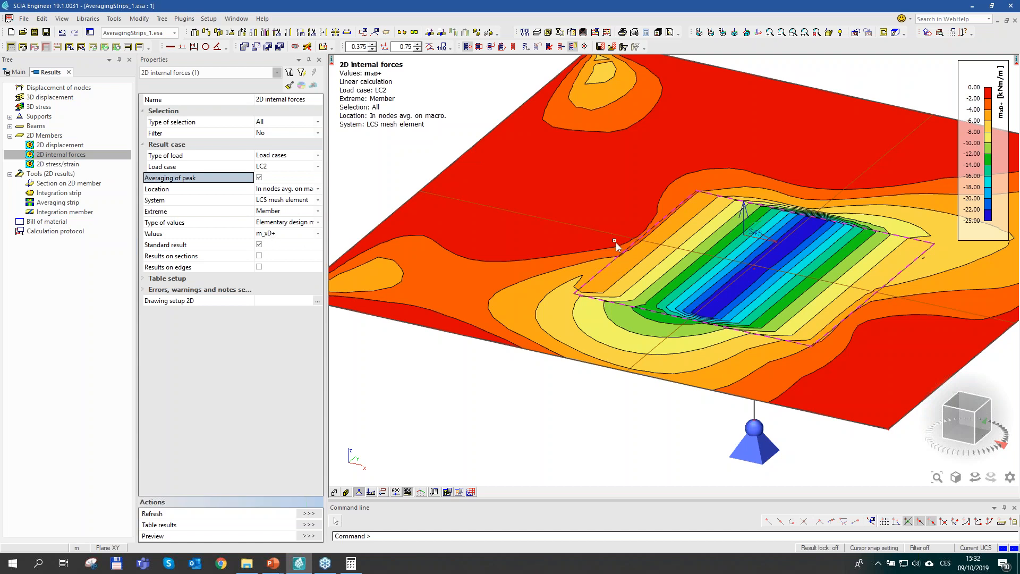
{"action": "middle_click_drag", "start_coordinate": [834, 313], "coordinate": [816, 308]}
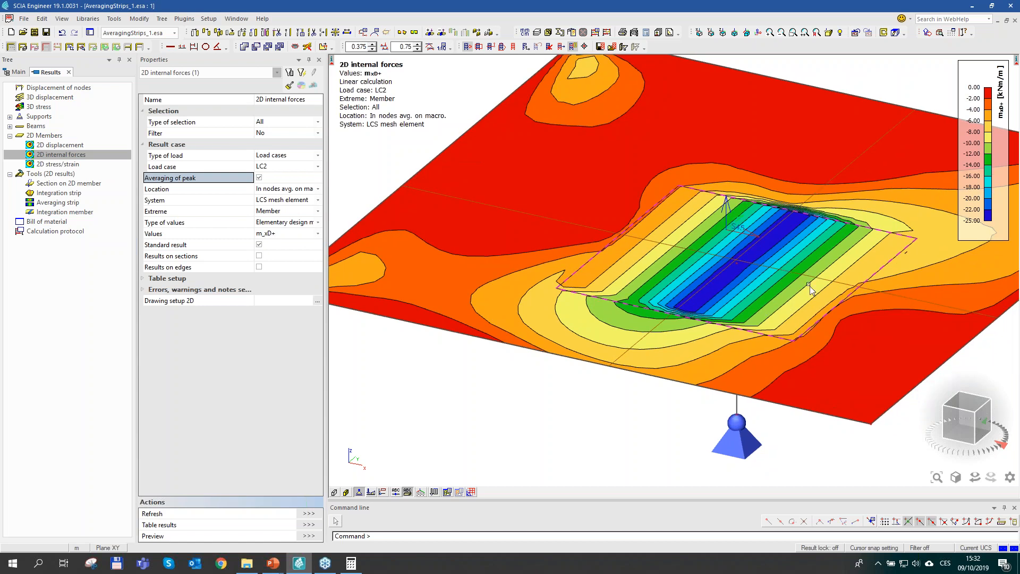
{"action": "right_click_drag", "start_coordinate": [824, 292], "coordinate": [829, 296], "text": "ctrl"}
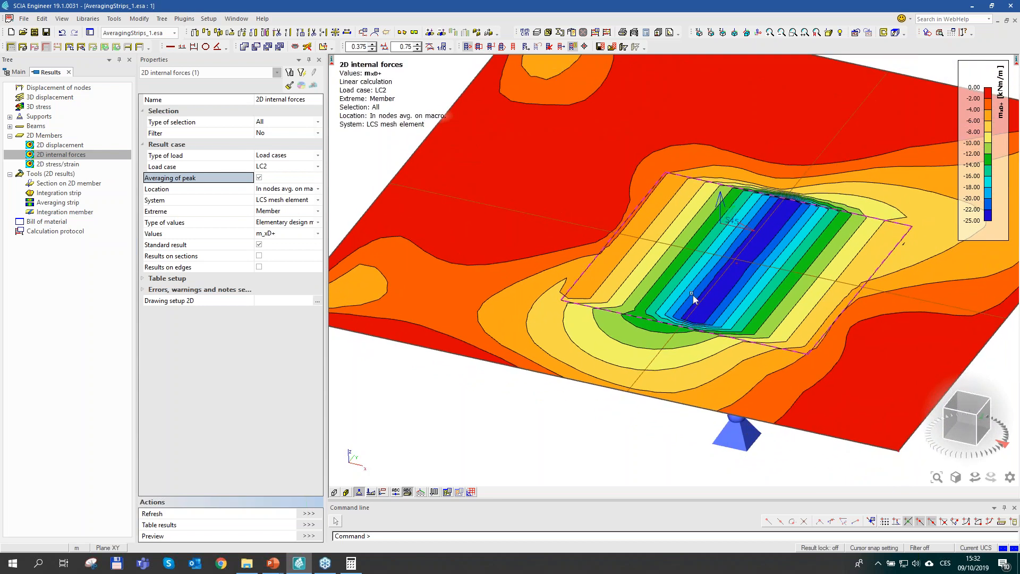
Step: Display m_xD+ only on the sections, without the standard result, and inspect both section diagrams from the side
{"action": "left_click", "coordinate": [259, 256]}
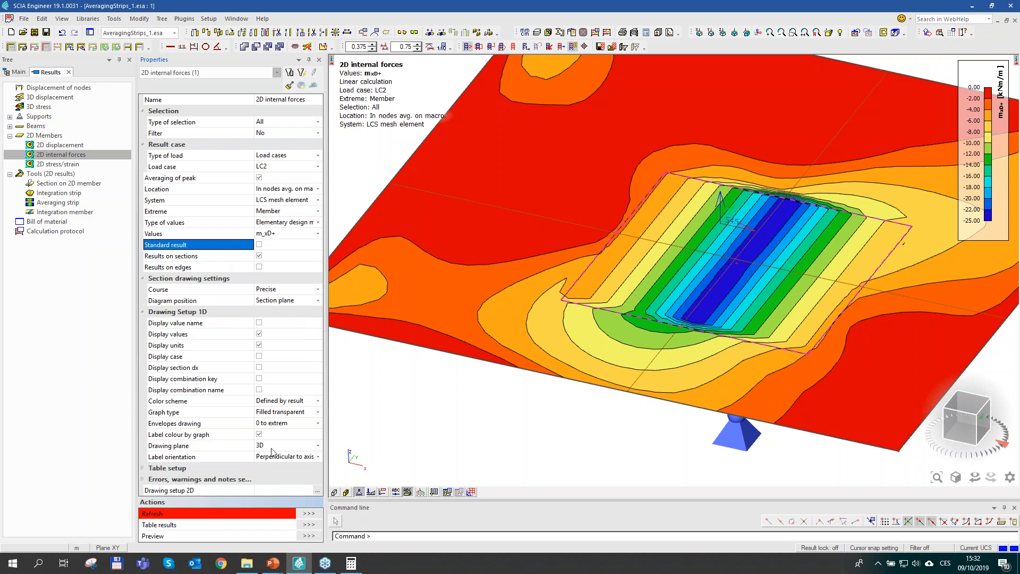
{"action": "left_click", "coordinate": [307, 513]}
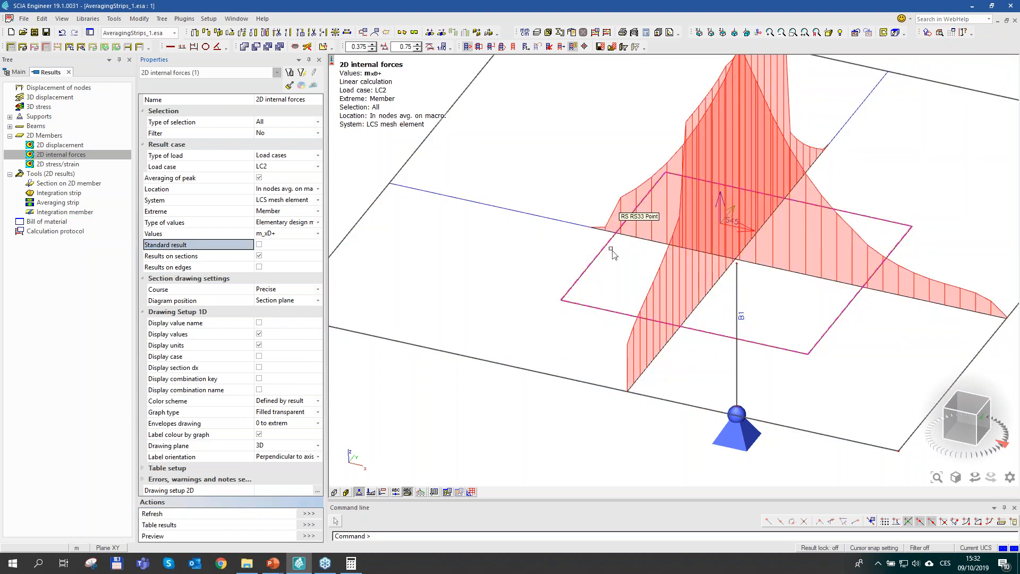
{"action": "right_click_drag", "start_coordinate": [594, 271], "coordinate": [608, 250], "text": "ctrl"}
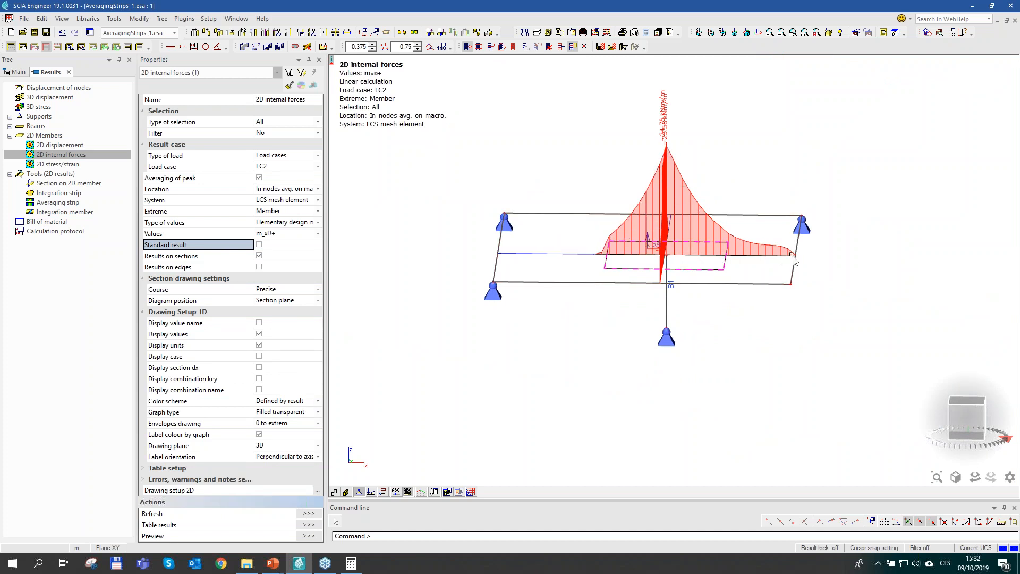
{"action": "right_click_drag", "start_coordinate": [815, 269], "coordinate": [752, 269], "text": "ctrl"}
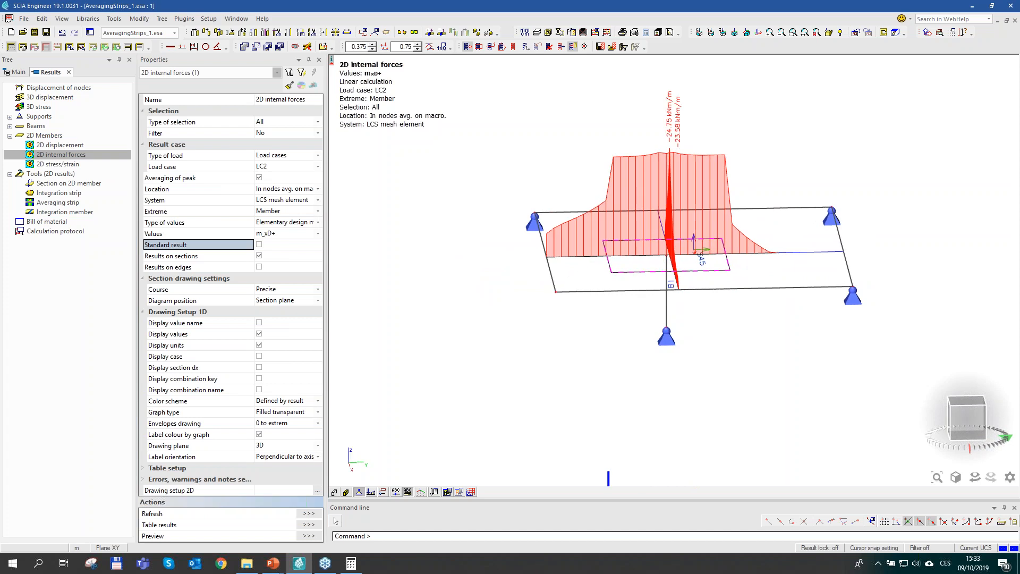
{"action": "scroll", "coordinate": [639, 154], "scroll_direction": "up", "scroll_amount": 4}
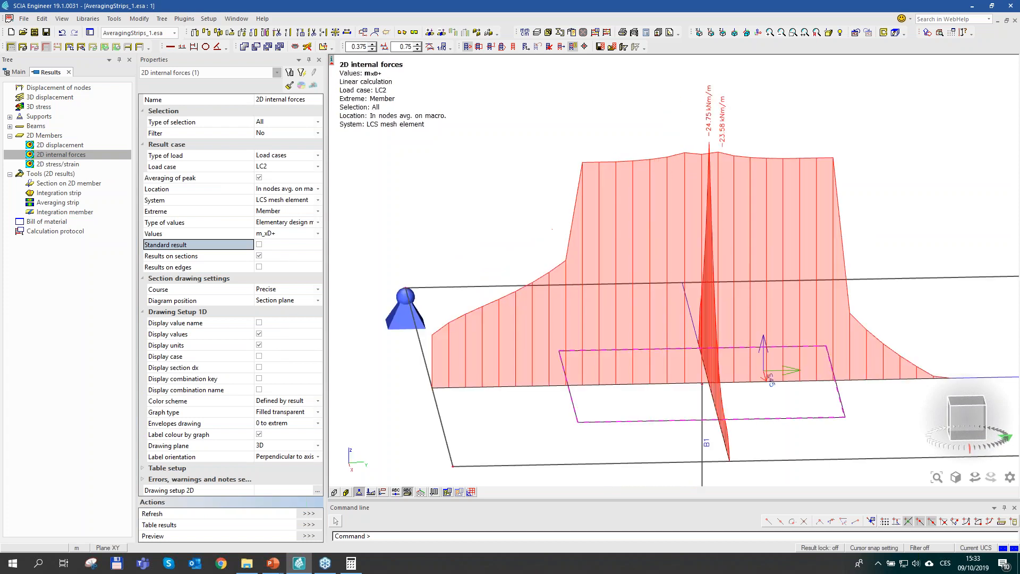
{"action": "scroll", "coordinate": [700, 172], "scroll_direction": "down", "scroll_amount": 2}
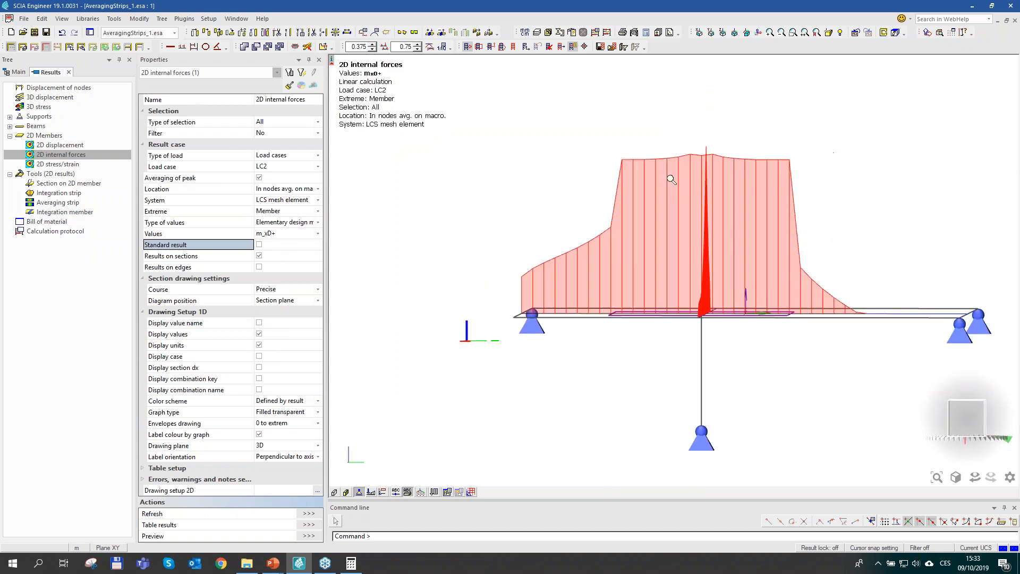
{"action": "right_click_drag", "start_coordinate": [655, 187], "coordinate": [710, 249], "text": "ctrl"}
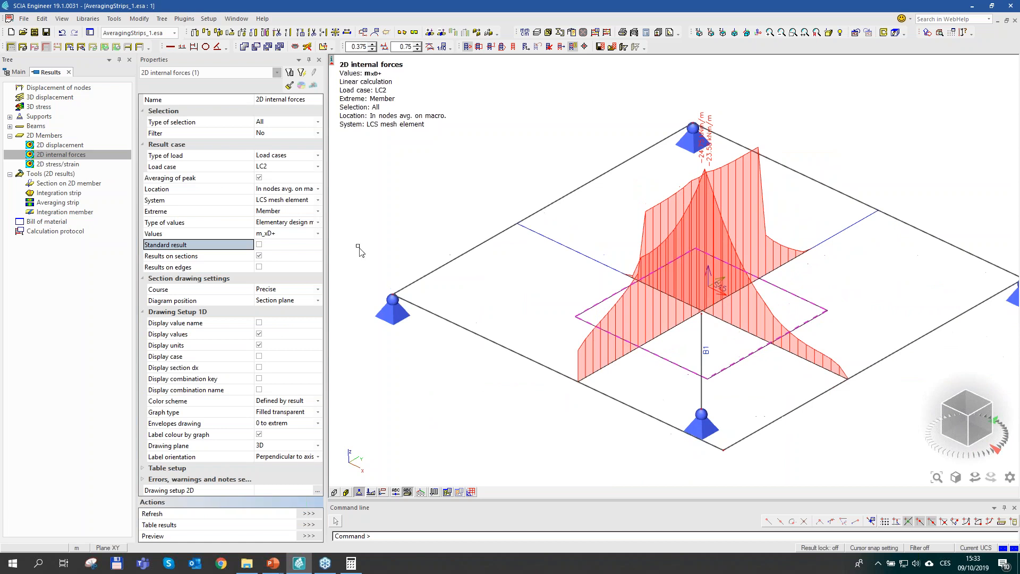
Step: Turn the standard result back on together with the section results, refresh, and compare the contours with the section diagrams
{"action": "left_click", "coordinate": [259, 244]}
{"action": "left_click", "coordinate": [303, 514]}
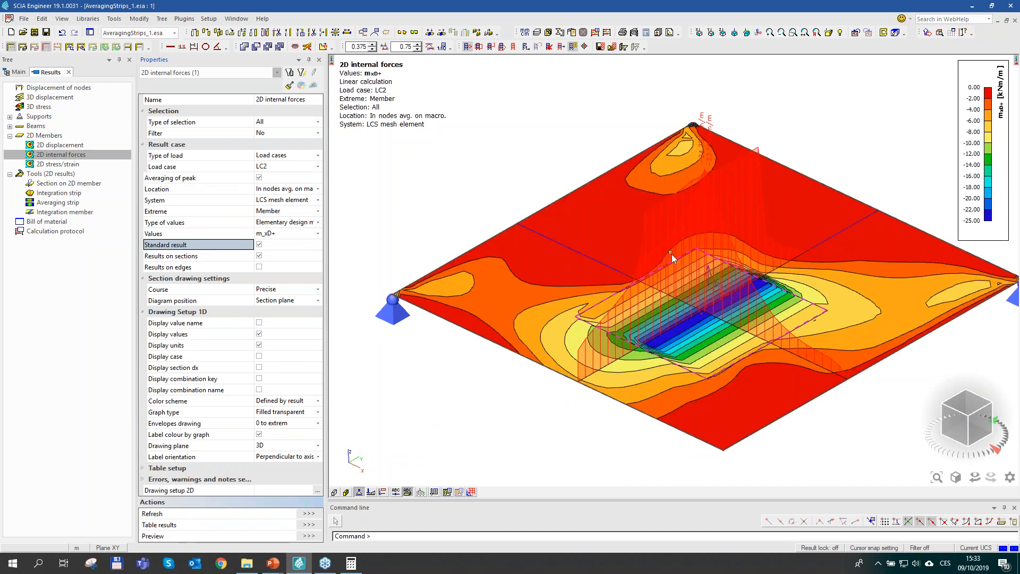
{"action": "middle_click_drag", "start_coordinate": [672, 253], "coordinate": [650, 228]}
{"action": "right_click_drag", "start_coordinate": [650, 228], "coordinate": [631, 315], "text": "ctrl"}
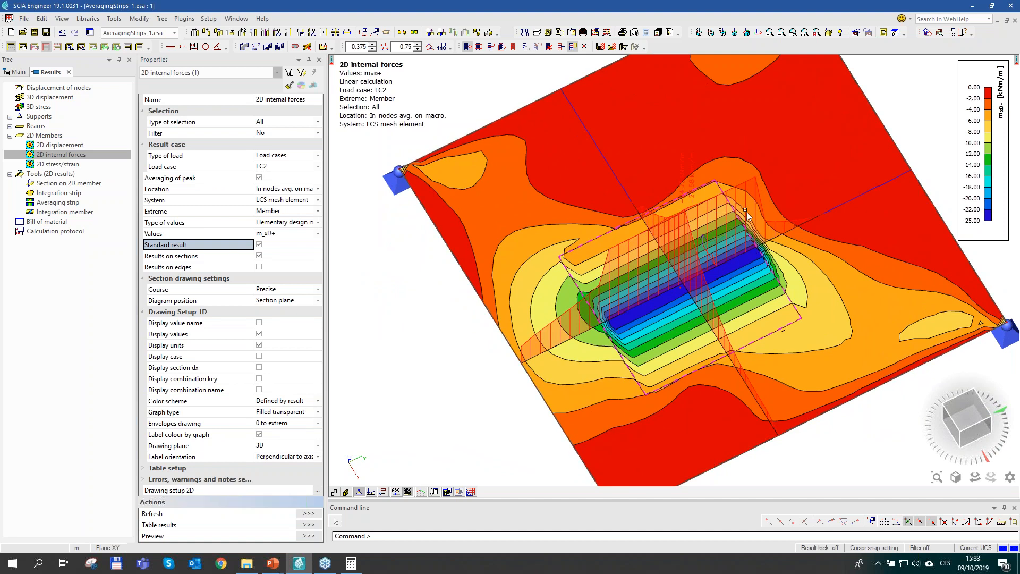
{"action": "right_click_drag", "start_coordinate": [569, 264], "coordinate": [372, 277], "text": "ctrl"}
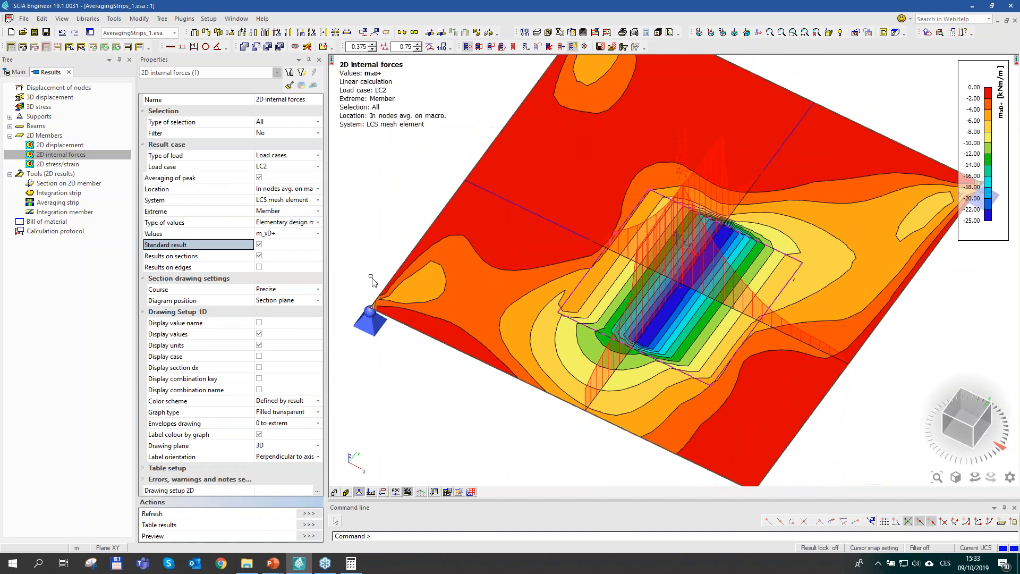
Step: Switch the plotted values to m_yD+, refresh, and examine the averaged section diagram from the side
{"action": "left_click", "coordinate": [289, 234]}
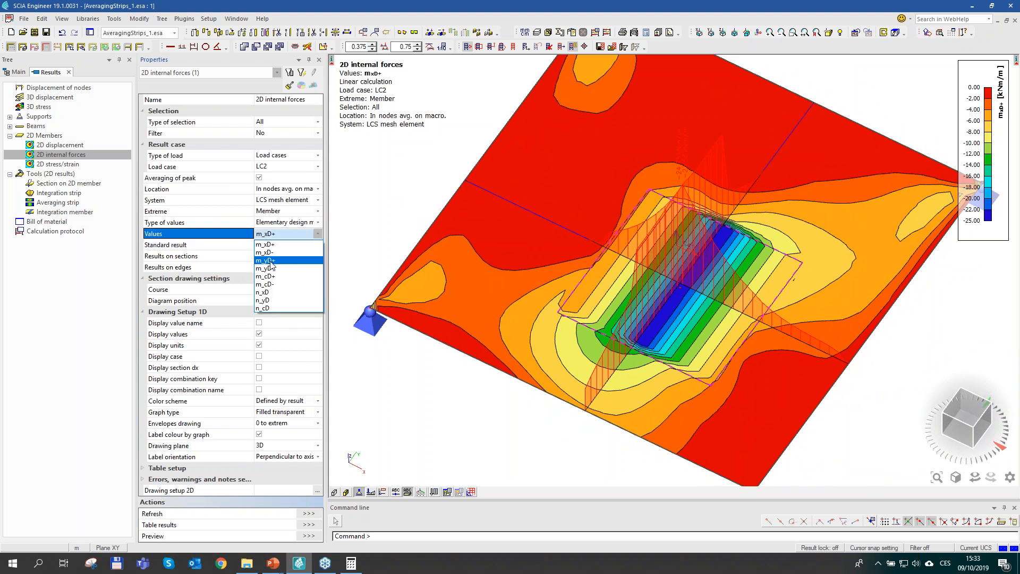
{"action": "left_click", "coordinate": [271, 260]}
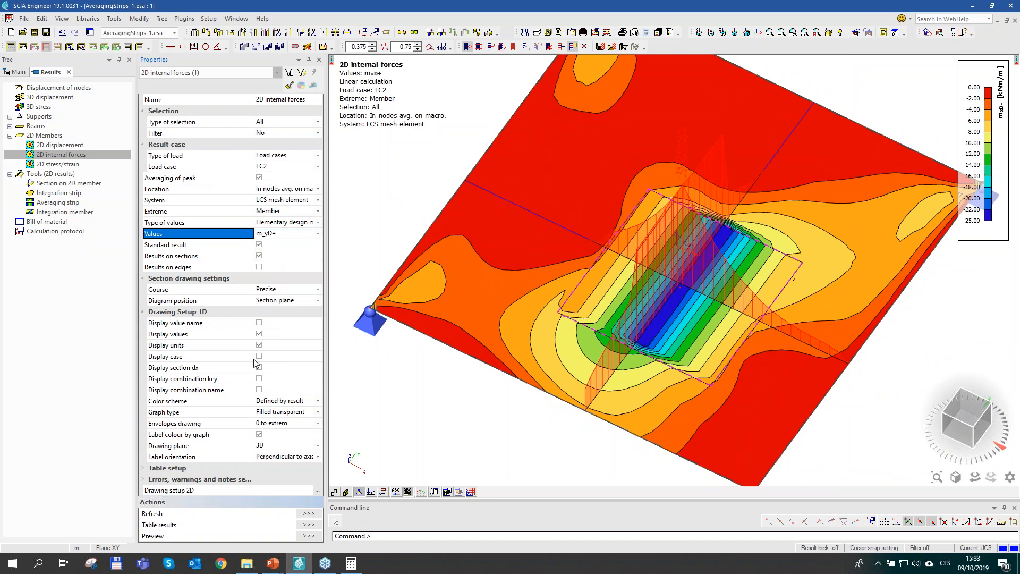
{"action": "left_click", "coordinate": [305, 513]}
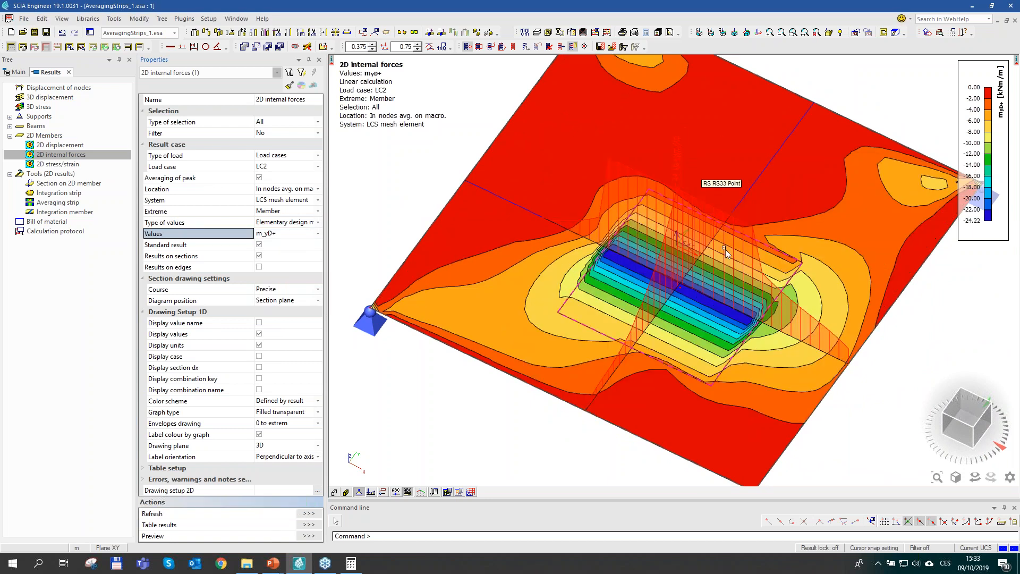
{"action": "right_click_drag", "start_coordinate": [690, 264], "coordinate": [783, 287], "text": "ctrl"}
{"action": "right_click_drag", "start_coordinate": [773, 182], "coordinate": [712, 170], "text": "ctrl"}
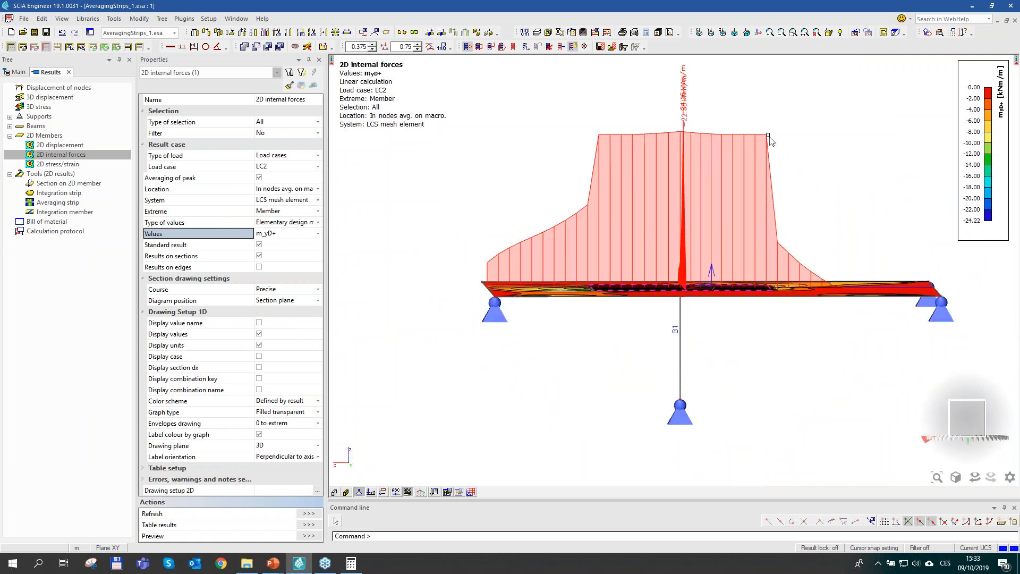
{"action": "right_click_drag", "start_coordinate": [623, 211], "coordinate": [614, 234], "text": "ctrl"}
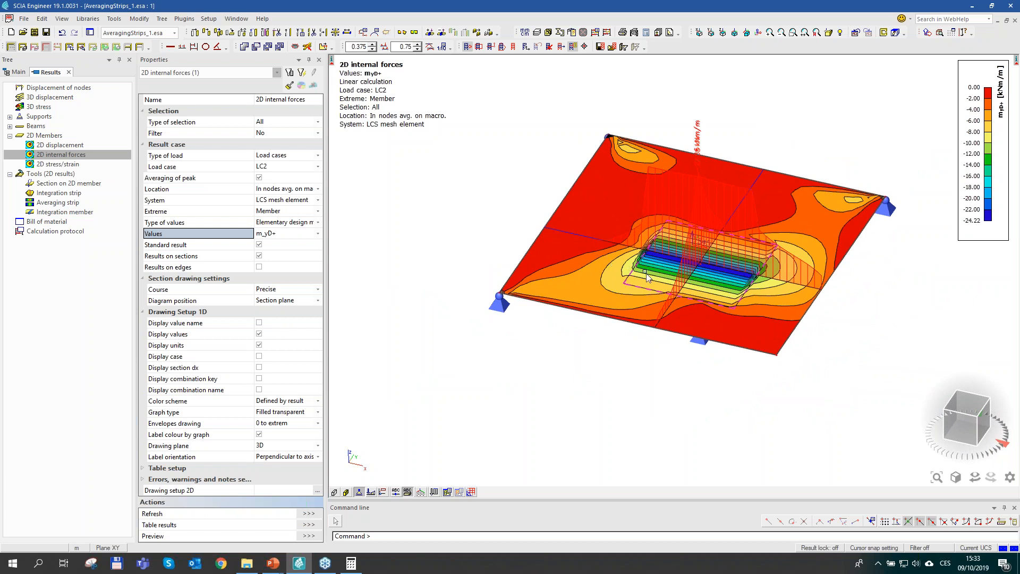
Step: Set the direction of the averaging strip above the column to longitudinal
{"action": "double_click", "coordinate": [631, 274]}
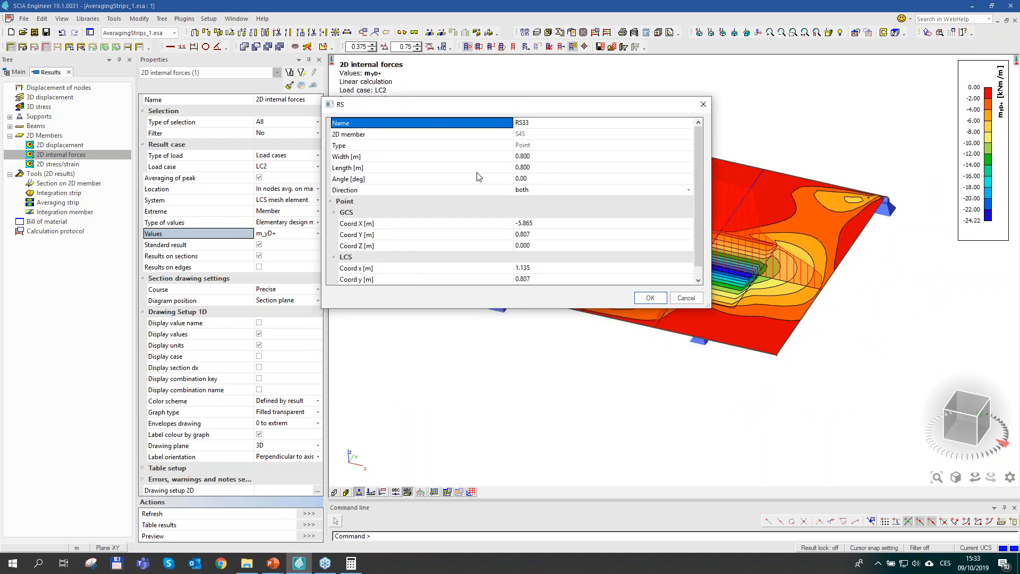
{"action": "left_click", "coordinate": [344, 190]}
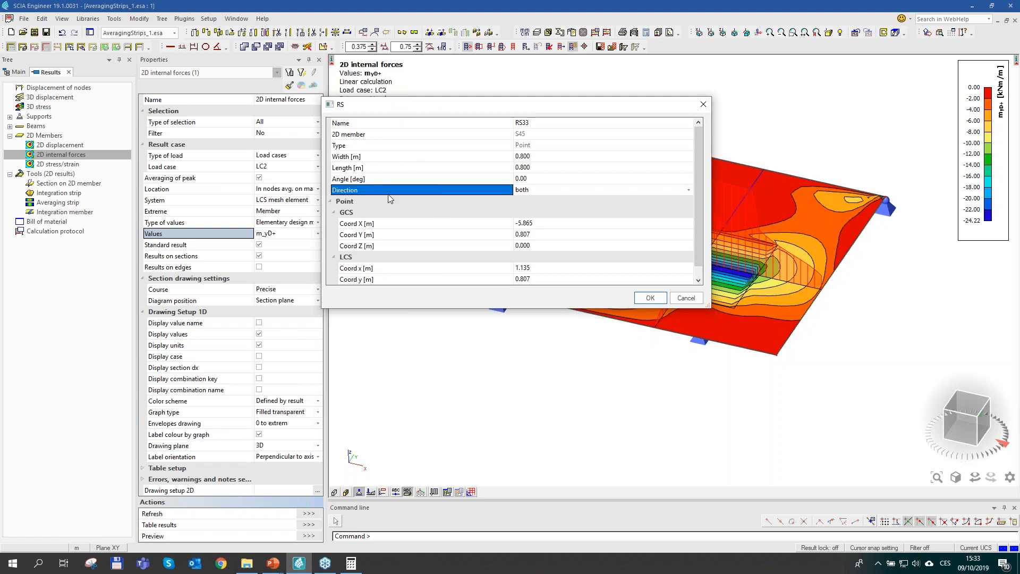
{"action": "left_click", "coordinate": [533, 192]}
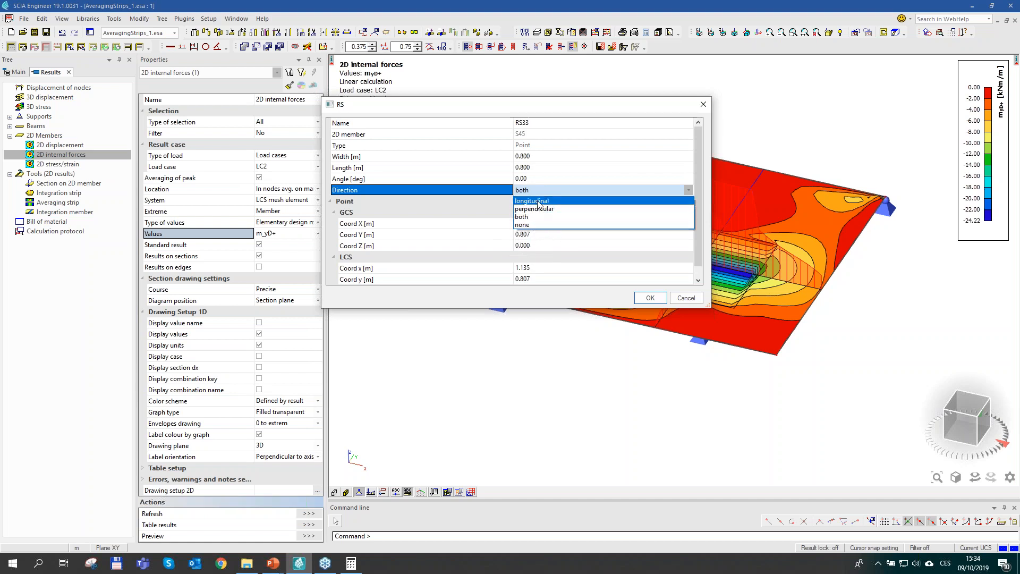
{"action": "left_click", "coordinate": [539, 202]}
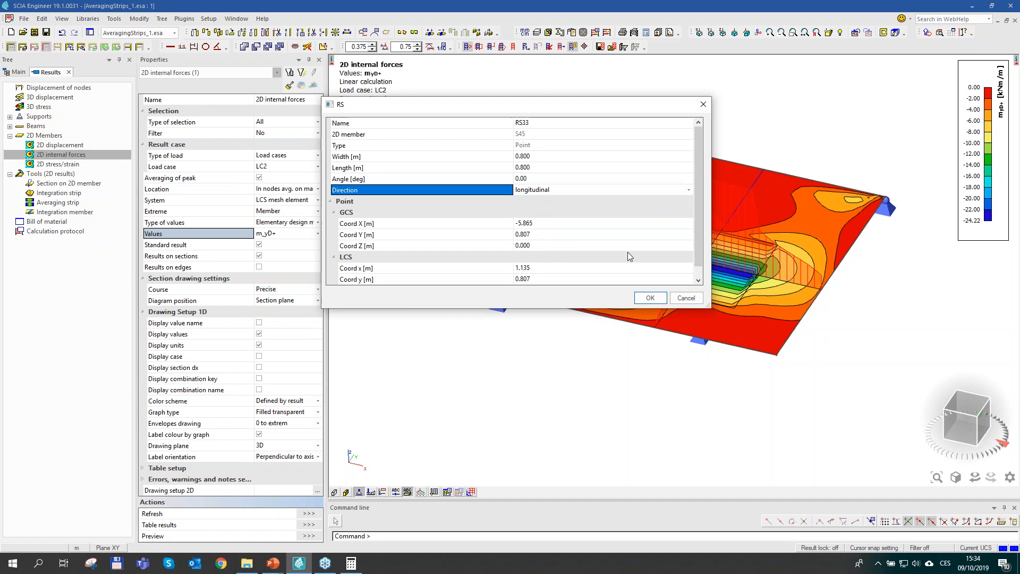
{"action": "left_click", "coordinate": [652, 297]}
Step: Switch the plotted values to m_xD+, refresh, and examine the averaged section diagrams and contours over the column from the side
{"action": "left_click", "coordinate": [288, 235]}
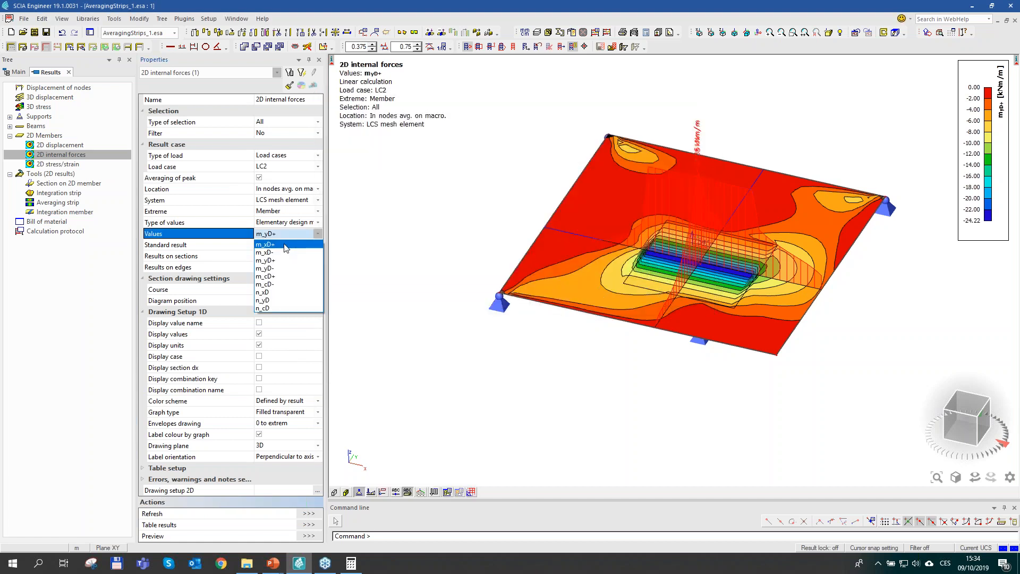
{"action": "left_click", "coordinate": [286, 245]}
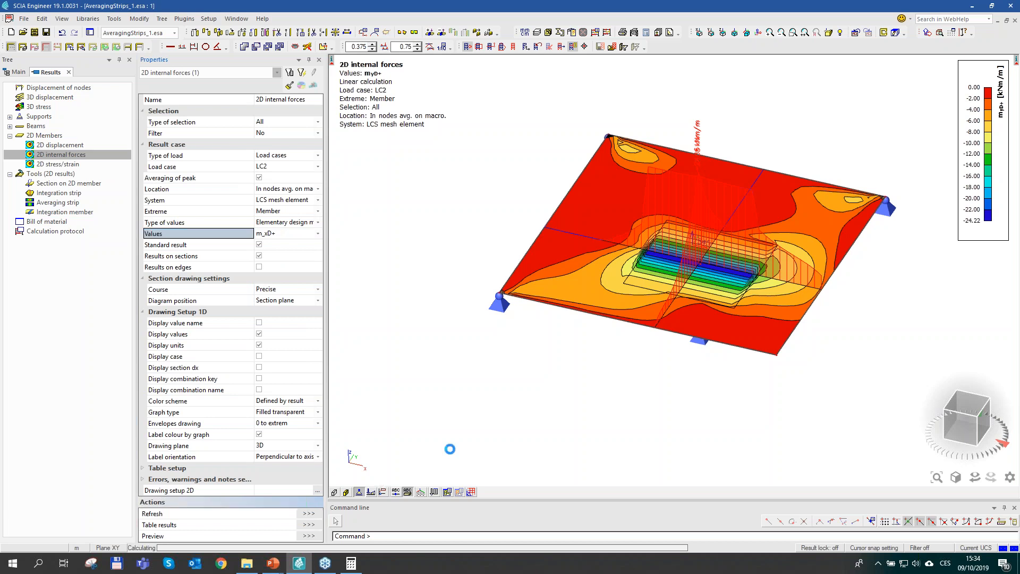
{"action": "scroll", "coordinate": [698, 246], "scroll_direction": "up", "scroll_amount": 3}
{"action": "right_click_drag", "start_coordinate": [747, 264], "coordinate": [755, 236], "text": "ctrl"}
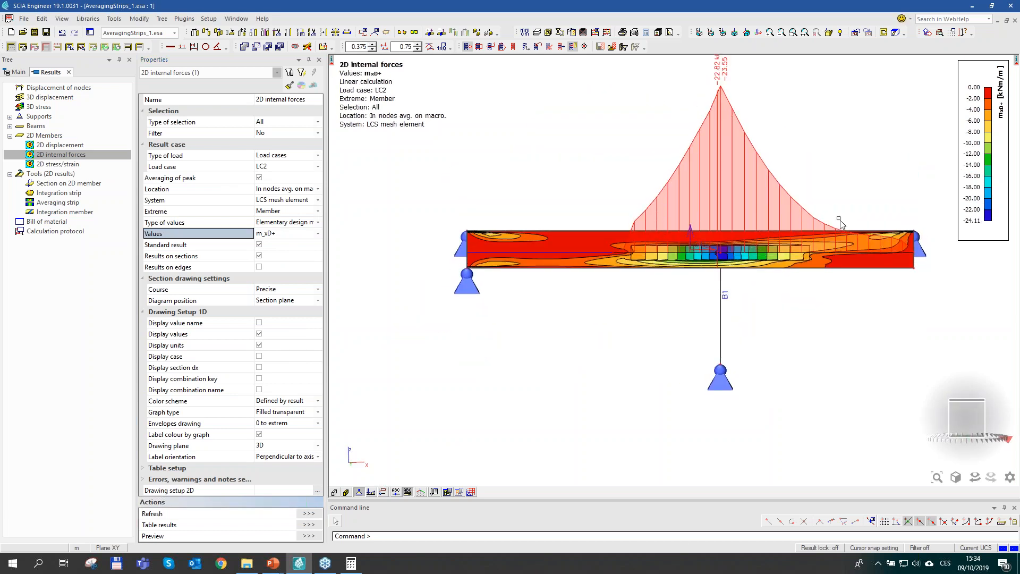
{"action": "right_click_drag", "start_coordinate": [832, 236], "coordinate": [837, 257], "text": "ctrl"}
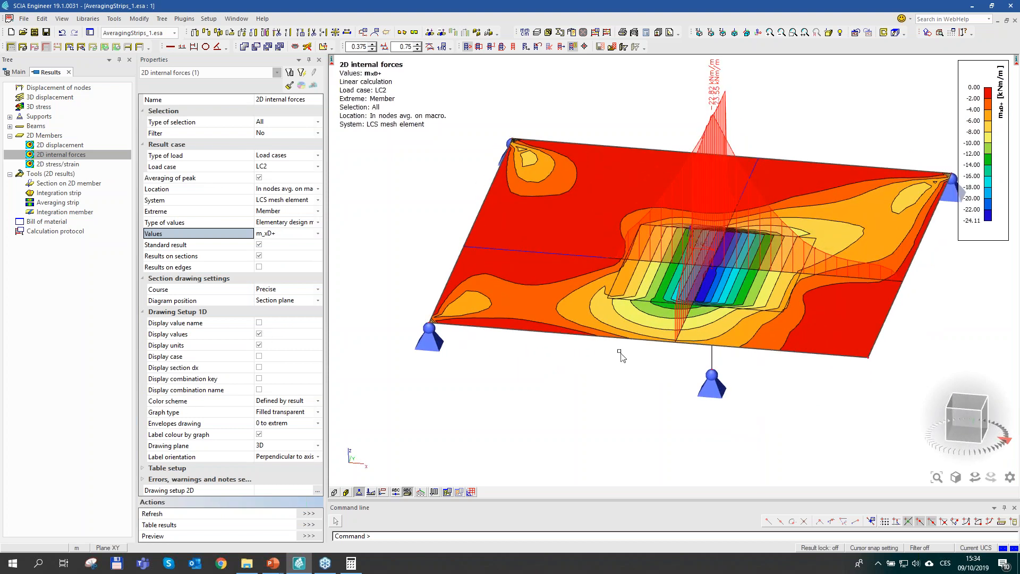
Step: Switch the plotted values to m_yD+, refresh, and check the contours over the column together with the averaging strip's properties
{"action": "left_click", "coordinate": [286, 235]}
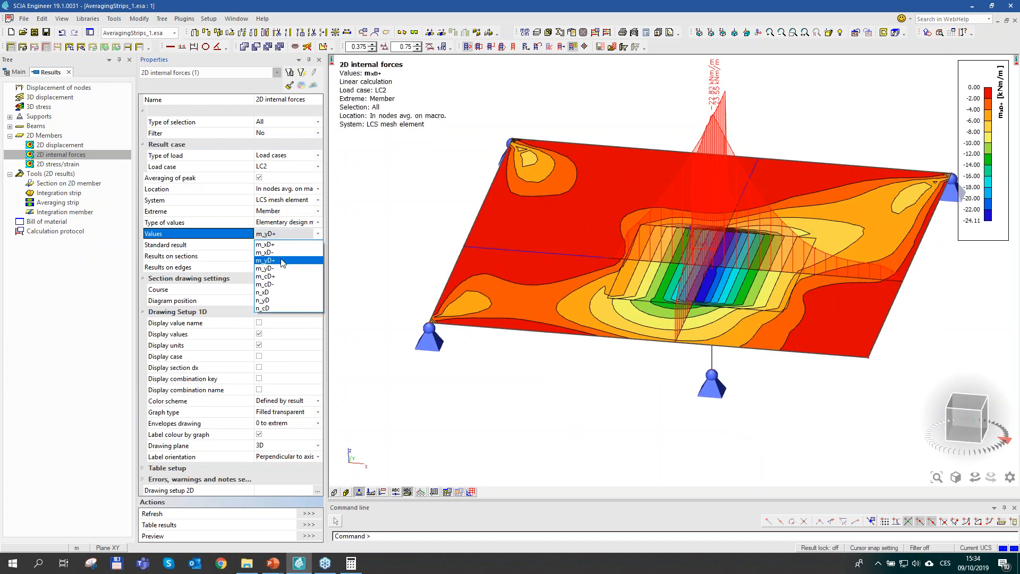
{"action": "left_click", "coordinate": [282, 260]}
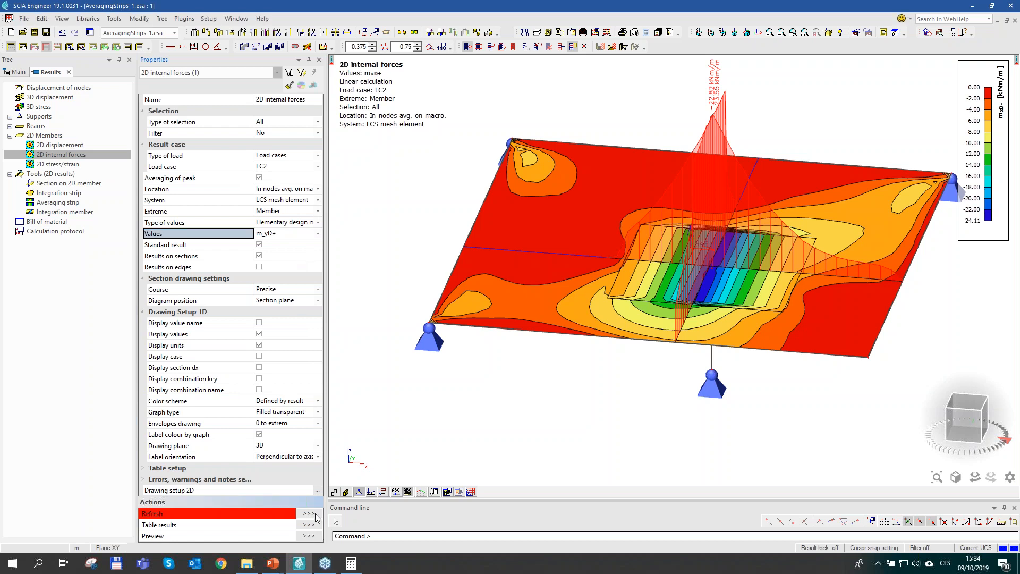
{"action": "left_click", "coordinate": [316, 515]}
{"action": "right_click_drag", "start_coordinate": [813, 334], "coordinate": [778, 309], "text": "ctrl"}
{"action": "right_click_drag", "start_coordinate": [698, 269], "coordinate": [661, 293], "text": "ctrl"}
{"action": "right_click_drag", "start_coordinate": [614, 260], "coordinate": [680, 281], "text": "ctrl"}
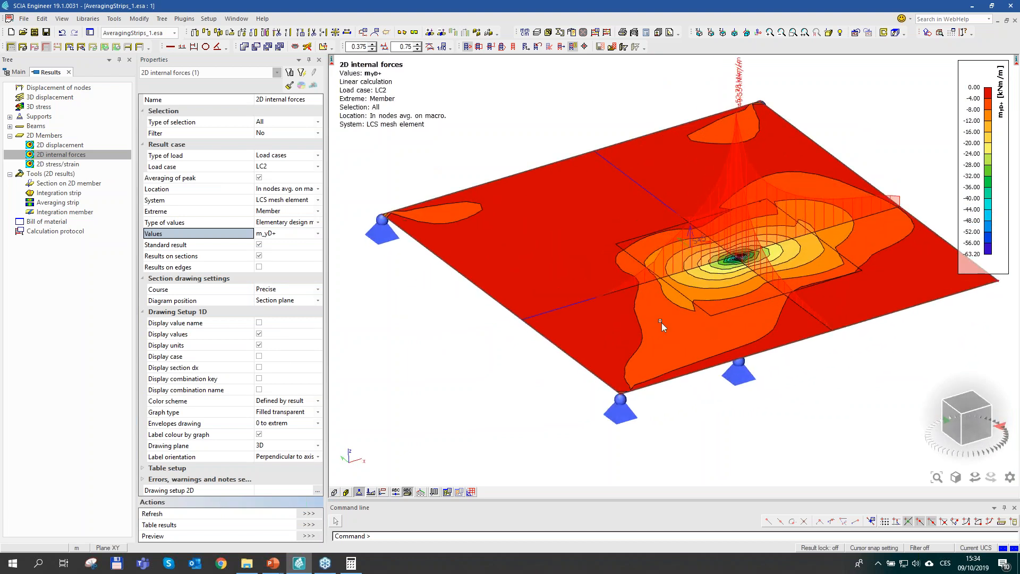
{"action": "right_click_drag", "start_coordinate": [604, 301], "coordinate": [593, 296], "text": "shift"}
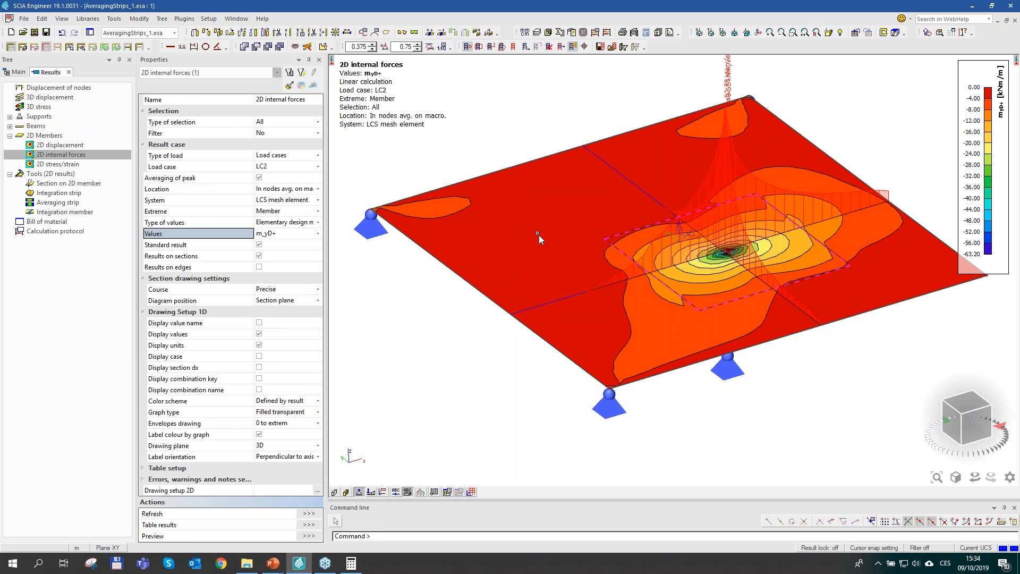
{"action": "double_click", "coordinate": [619, 251]}
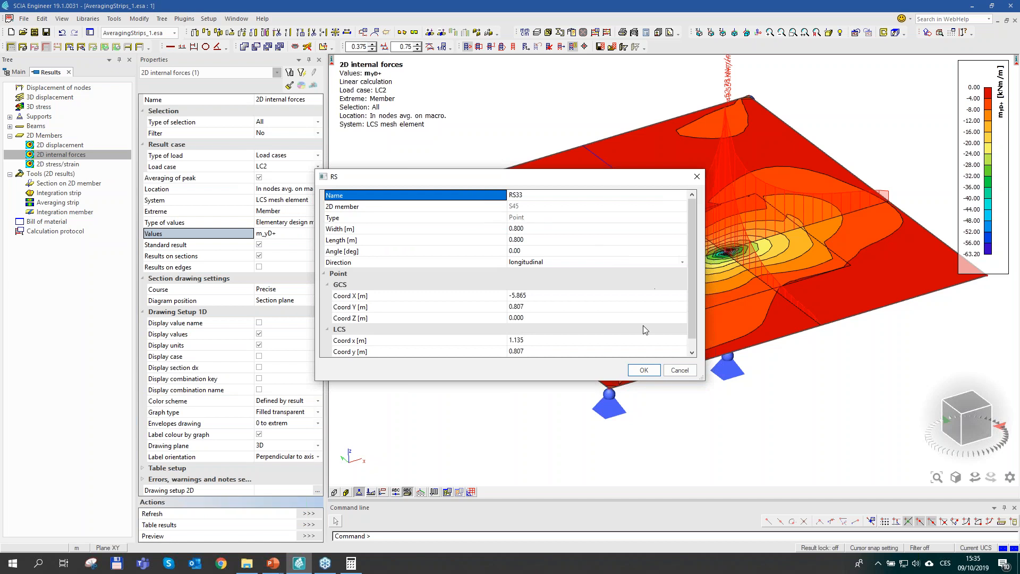
{"action": "left_click", "coordinate": [680, 370]}
Step: Bring back the whole model and isolate the third group of plates, S23/S24, S33/S34 and S43/S44, with activity by selection
{"action": "scroll", "coordinate": [598, 285], "scroll_direction": "down", "scroll_amount": 5}
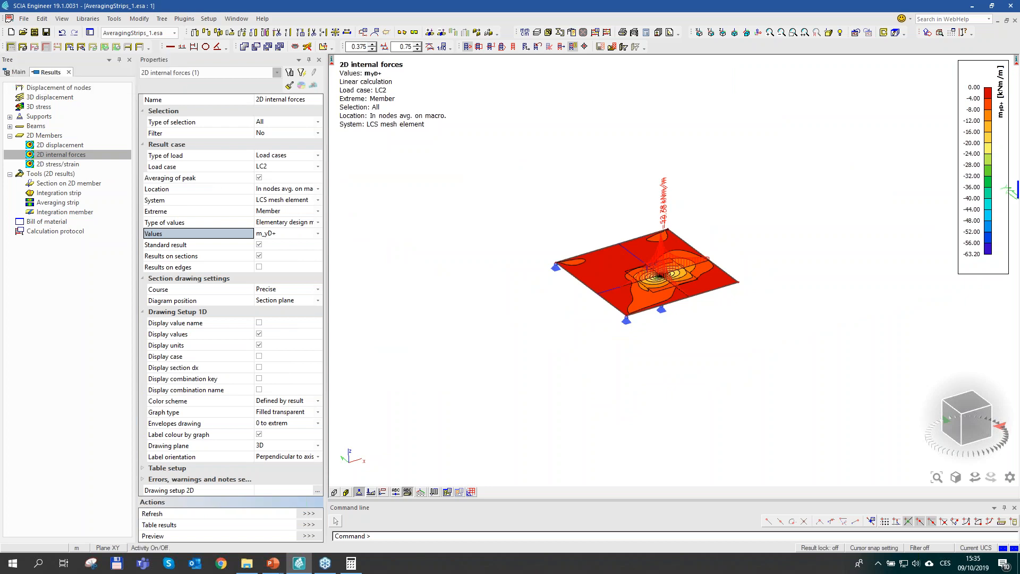
{"action": "left_click", "coordinate": [10, 46]}
{"action": "scroll", "coordinate": [622, 255], "scroll_direction": "down", "scroll_amount": 4}
{"action": "right_click_drag", "start_coordinate": [932, 261], "coordinate": [797, 284], "text": "shift"}
{"action": "left_click_drag", "start_coordinate": [814, 309], "coordinate": [700, 184]}
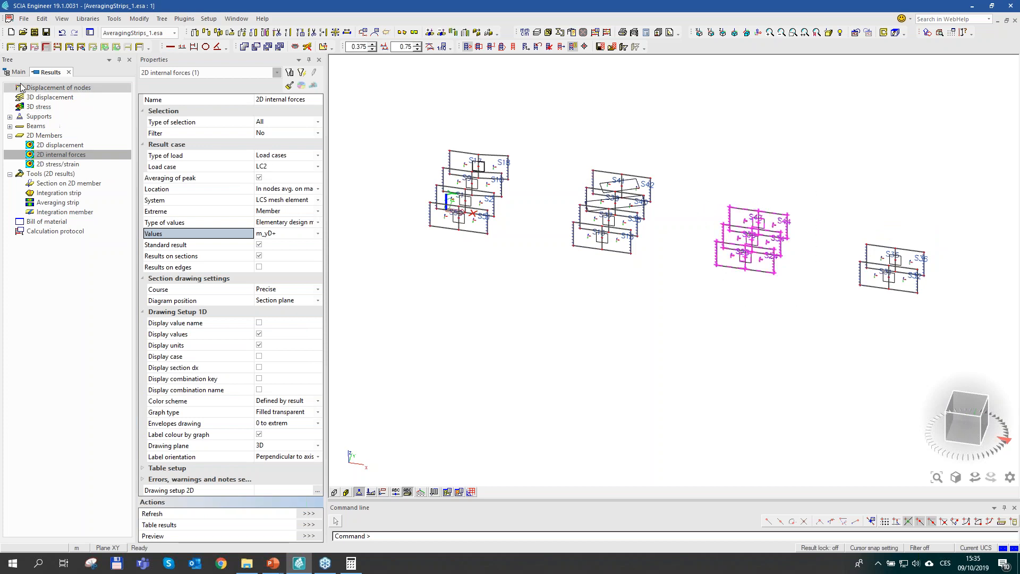
{"action": "left_click", "coordinate": [10, 47]}
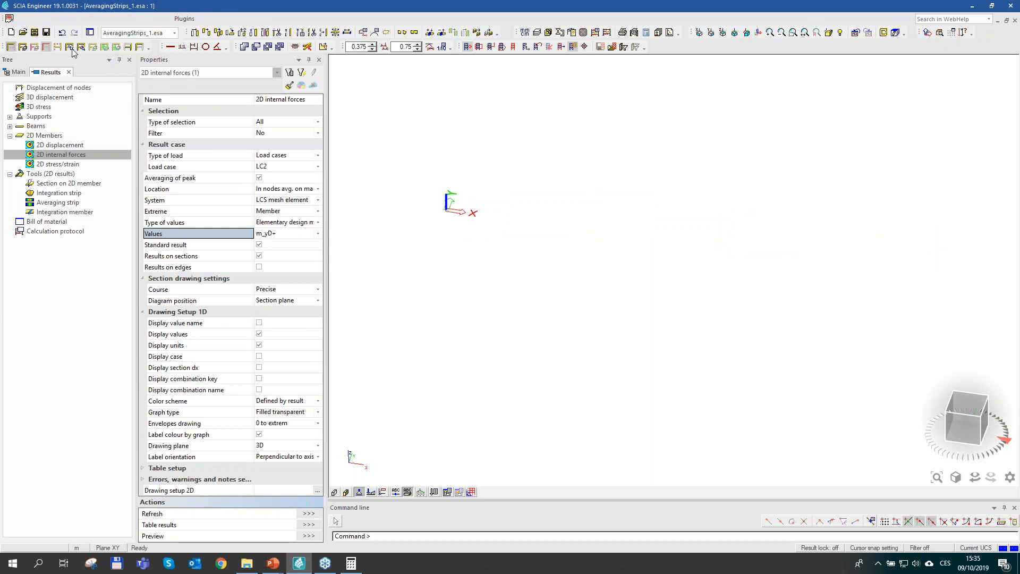
{"action": "left_click", "coordinate": [11, 47]}
{"action": "left_click_drag", "start_coordinate": [801, 296], "coordinate": [689, 184]}
{"action": "left_click", "coordinate": [68, 48]}
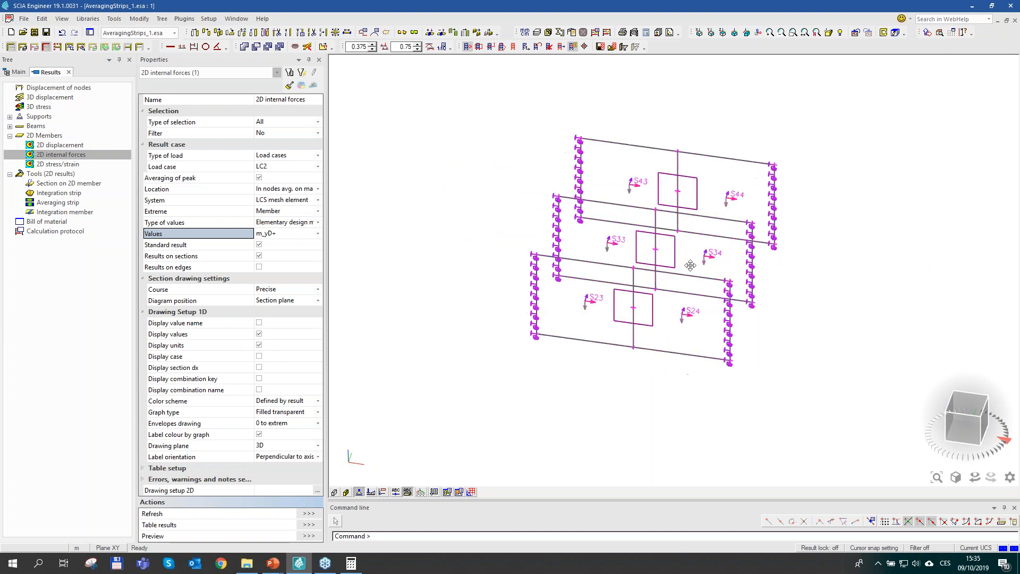
{"action": "key", "text": "Escape"}
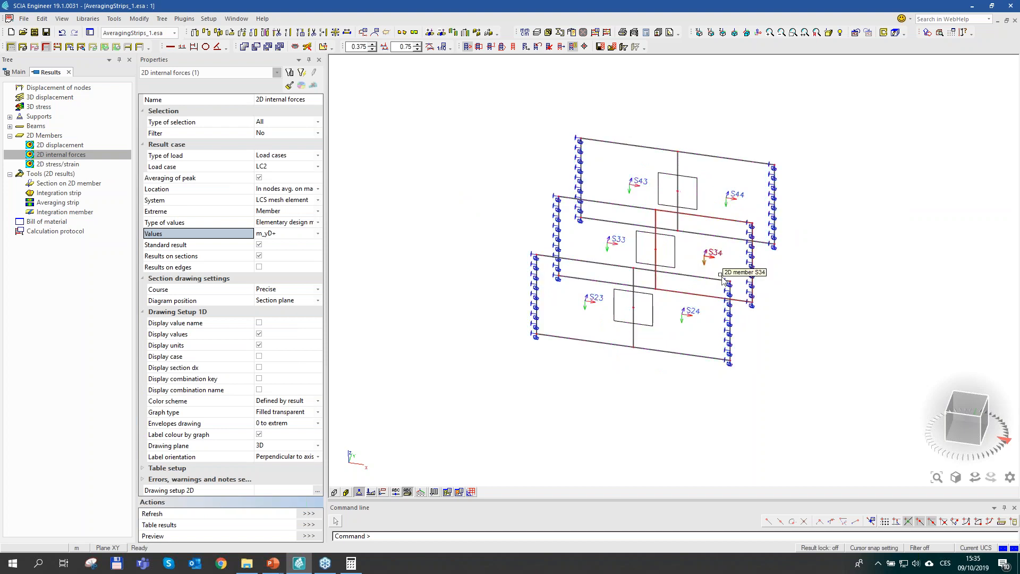
Step: Inspect the type, dimensions and direction of the averaging strip on the front plates S23/S24
{"action": "right_click_drag", "start_coordinate": [807, 292], "coordinate": [567, 307], "text": "ctrl"}
{"action": "scroll", "coordinate": [663, 282], "scroll_direction": "up", "scroll_amount": 4}
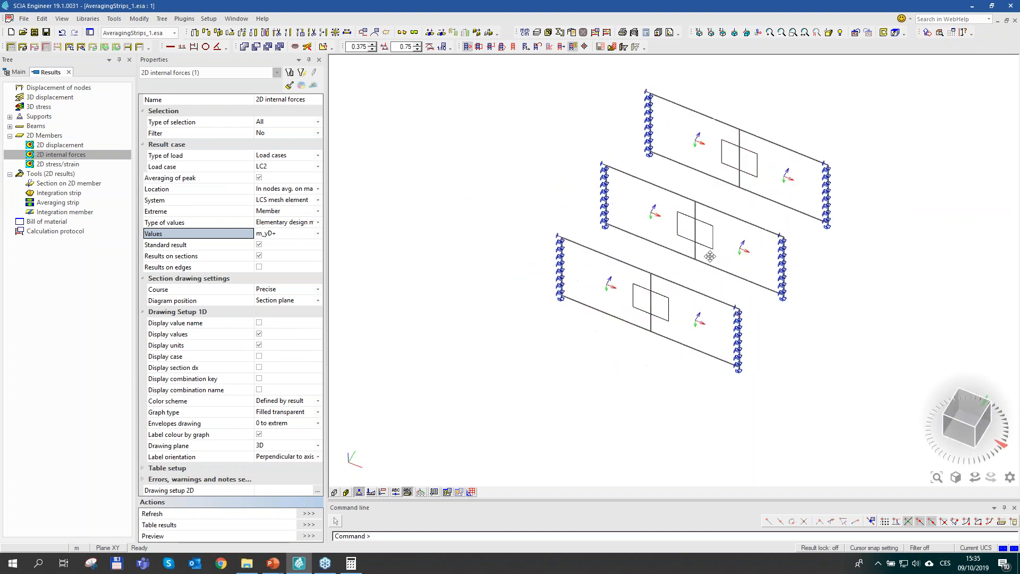
{"action": "middle_click_drag", "start_coordinate": [797, 124], "coordinate": [713, 235]}
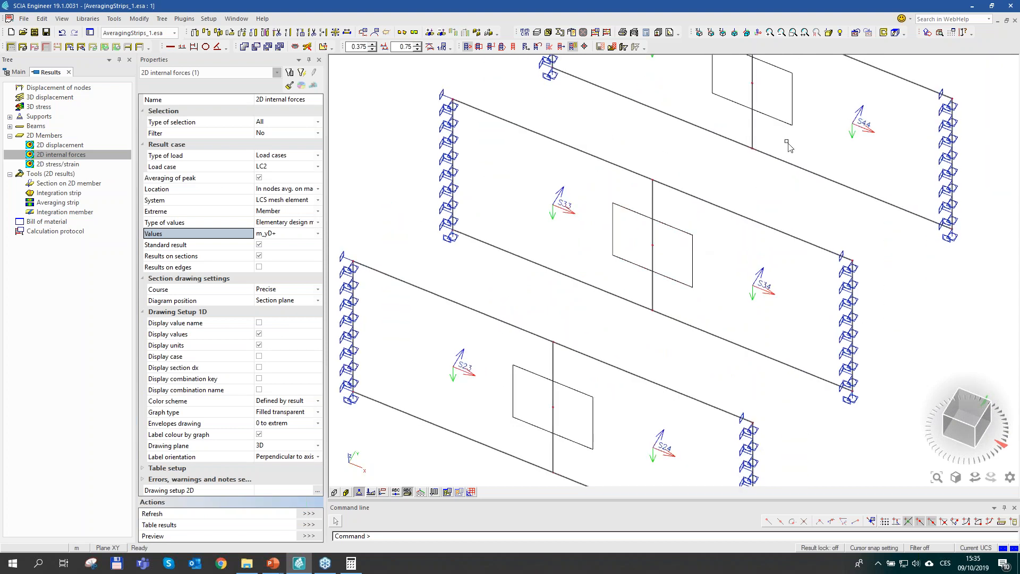
{"action": "middle_click_drag", "start_coordinate": [786, 142], "coordinate": [801, 168]}
{"action": "middle_click_drag", "start_coordinate": [672, 300], "coordinate": [689, 206]}
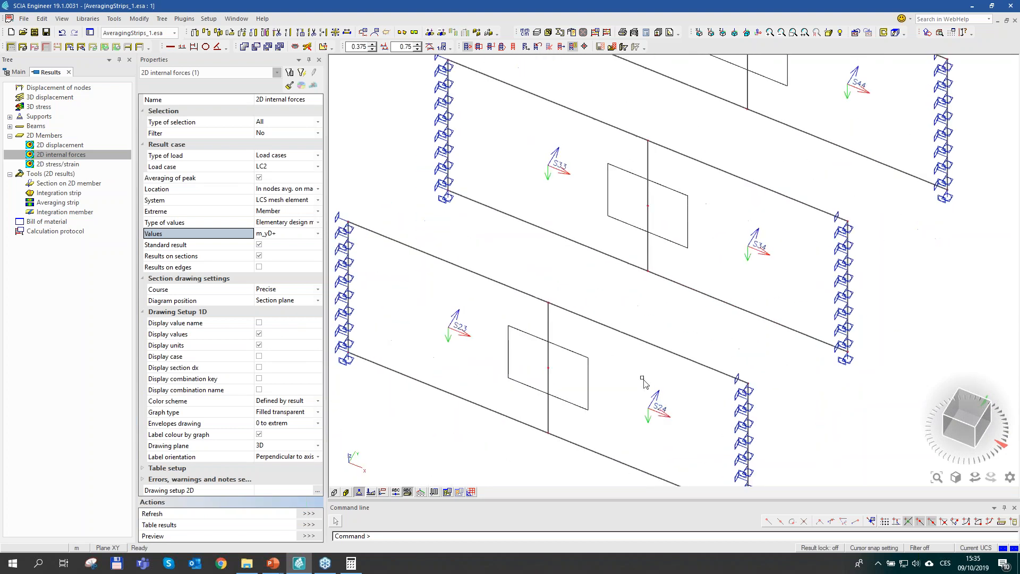
{"action": "double_click", "coordinate": [588, 385]}
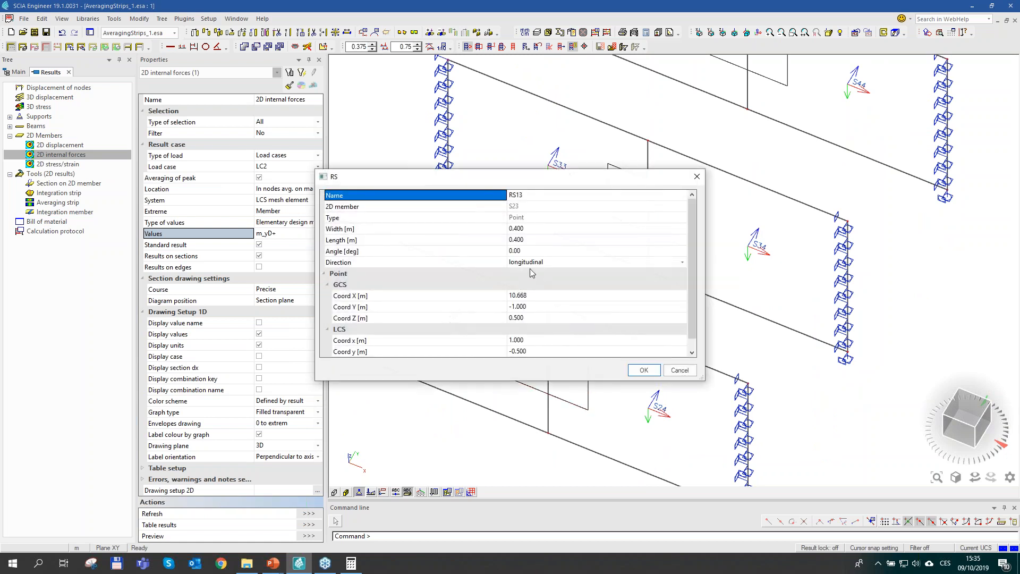
{"action": "key", "text": "ctrl"}
{"action": "key", "text": "ctrl"}
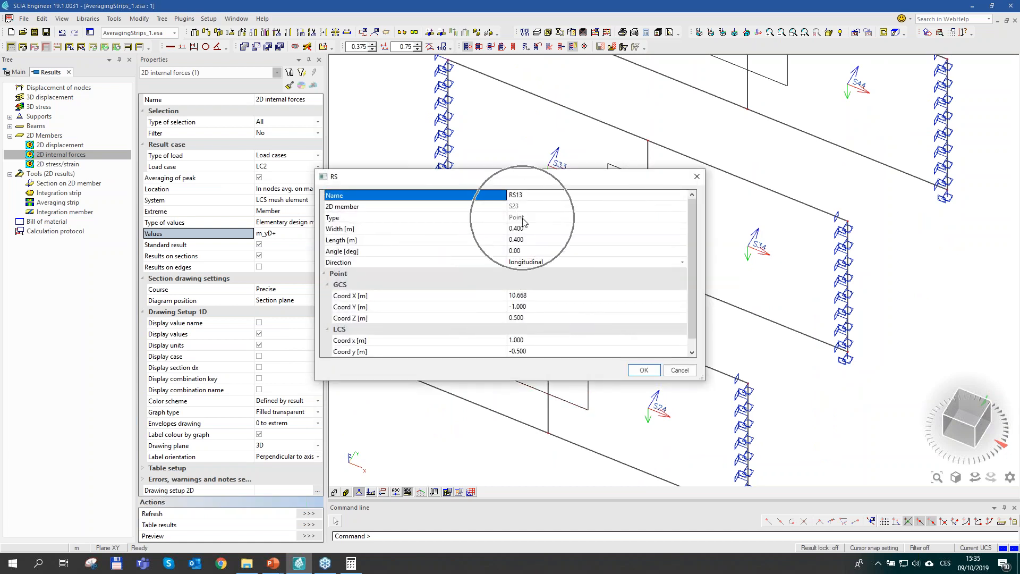
{"action": "left_click", "coordinate": [643, 369]}
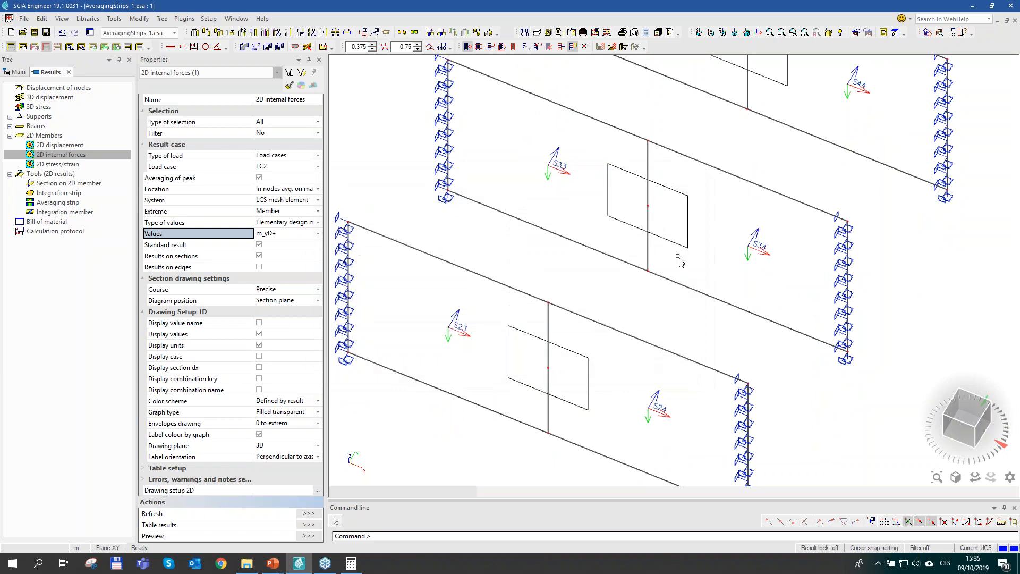
Step: Inspect the properties of the averaging strips on plates S33/S34 and S43/S44 without changing them
{"action": "double_click", "coordinate": [689, 231]}
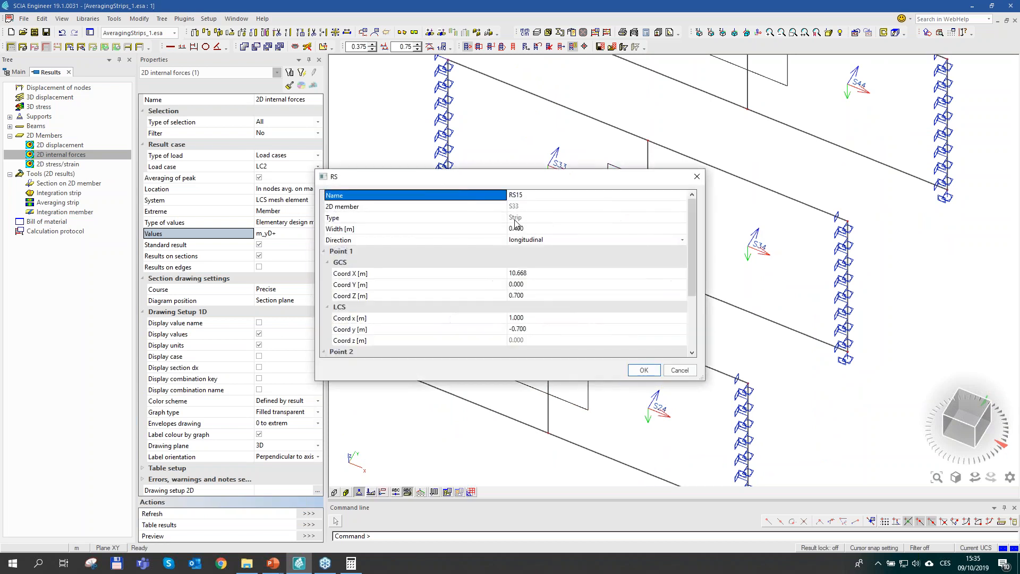
{"action": "left_click", "coordinate": [684, 369]}
{"action": "middle_click_drag", "start_coordinate": [714, 169], "coordinate": [661, 357]}
{"action": "double_click", "coordinate": [711, 252]}
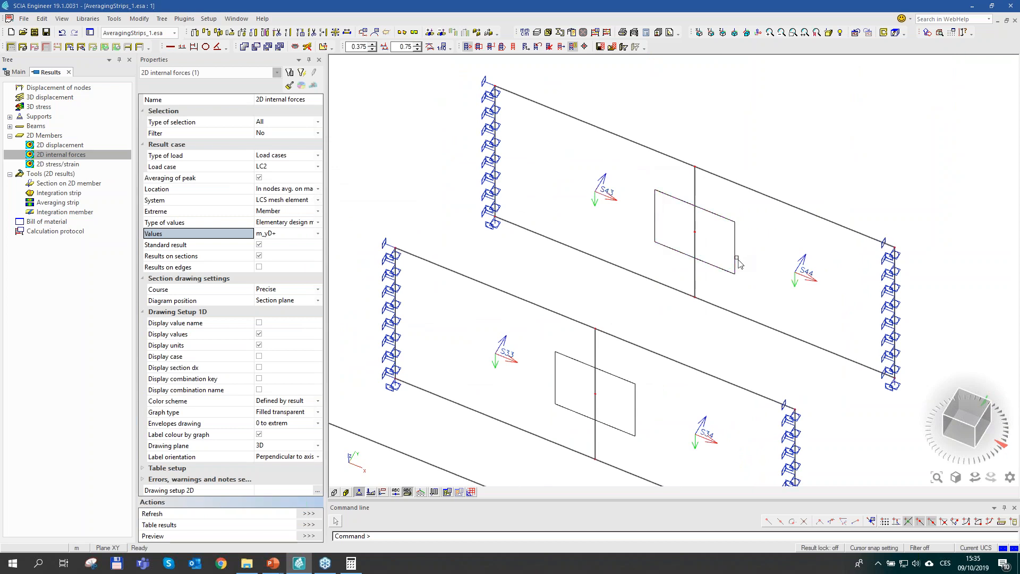
{"action": "left_click", "coordinate": [681, 369]}
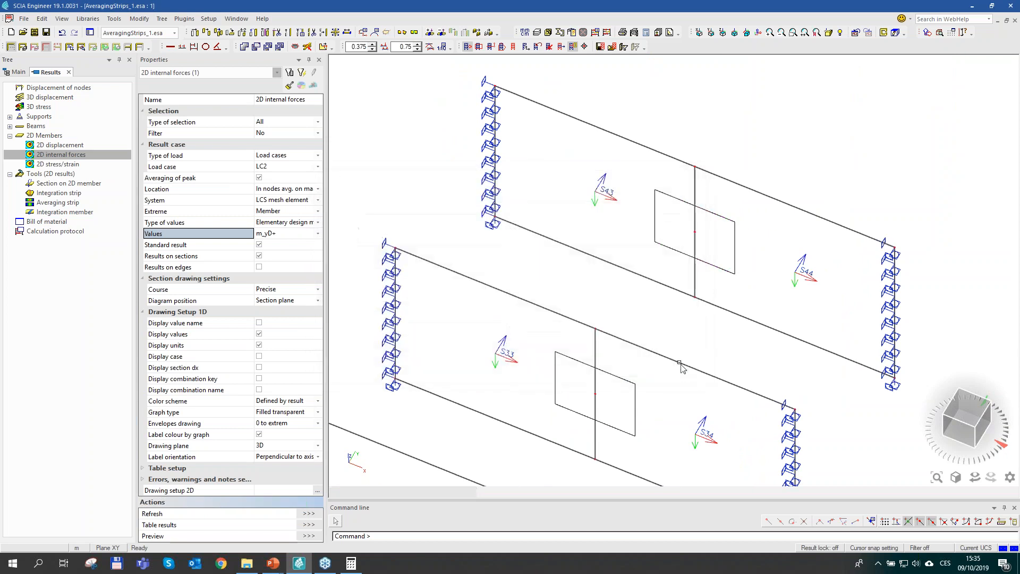
Step: Refresh the 2D internal forces for the isolated plates, switch the plotted values to m_xD+, and refresh again
{"action": "scroll", "coordinate": [615, 313], "scroll_direction": "down", "scroll_amount": 2}
{"action": "middle_click_drag", "start_coordinate": [613, 400], "coordinate": [644, 279]}
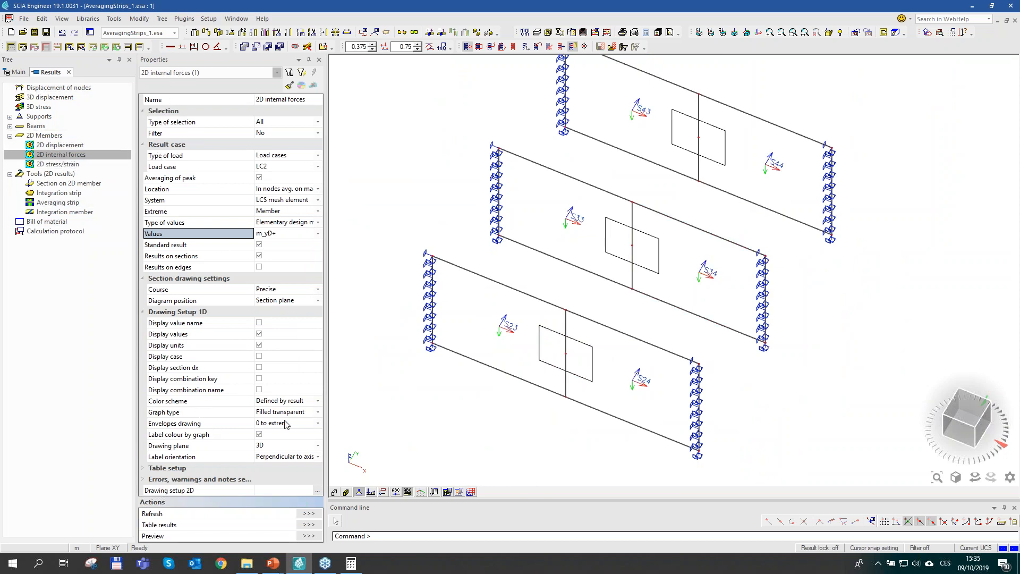
{"action": "left_click", "coordinate": [309, 513]}
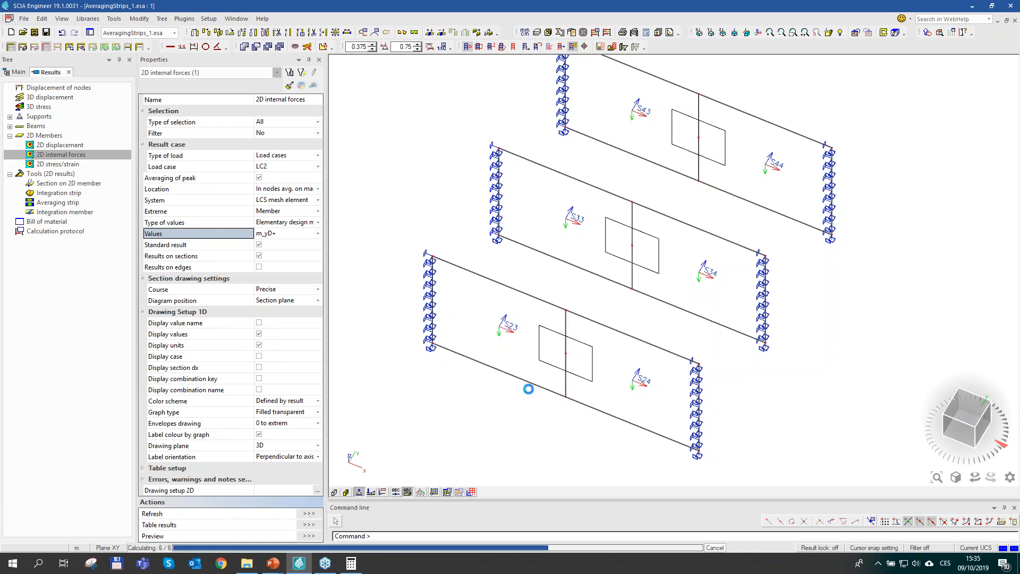
{"action": "left_click", "coordinate": [275, 238]}
{"action": "left_click", "coordinate": [273, 240]}
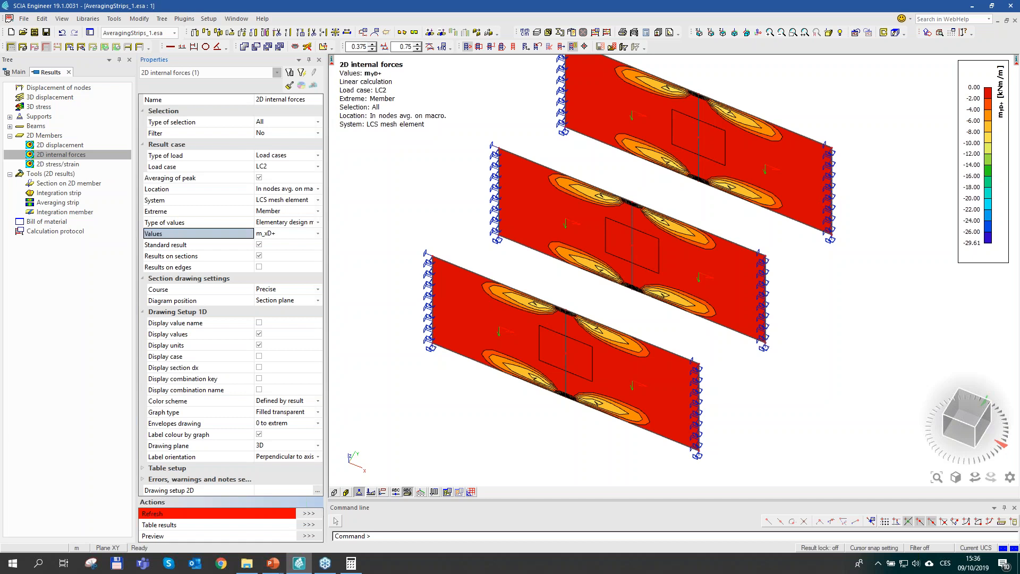
{"action": "left_click", "coordinate": [318, 514]}
Step: Compare the m_xD+ contours inside the averaging strips along the shared edges of the three plate pairs
{"action": "right_click_drag", "start_coordinate": [530, 394], "coordinate": [597, 351], "text": "ctrl"}
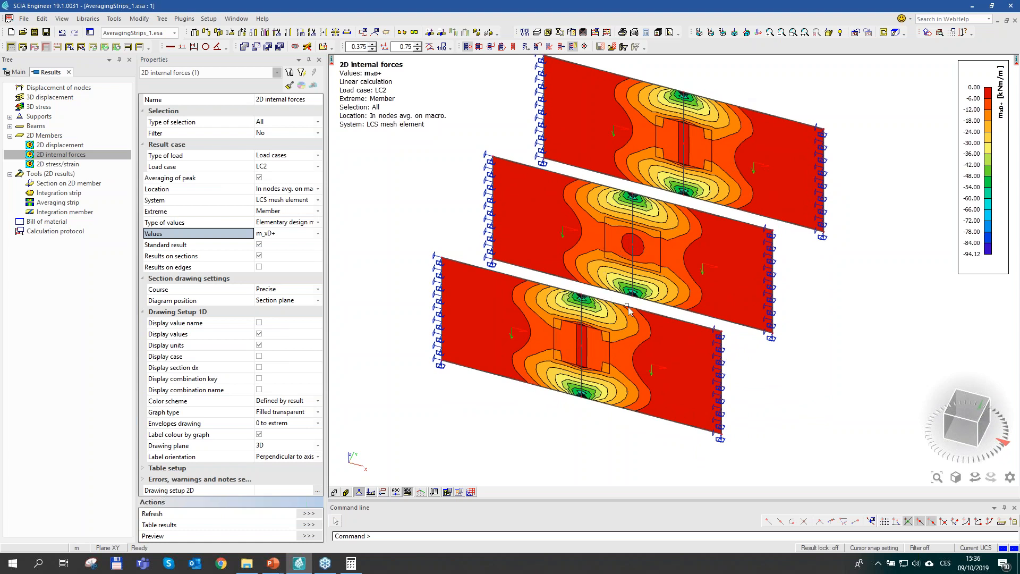
{"action": "scroll", "coordinate": [507, 343], "scroll_direction": "up", "scroll_amount": 4}
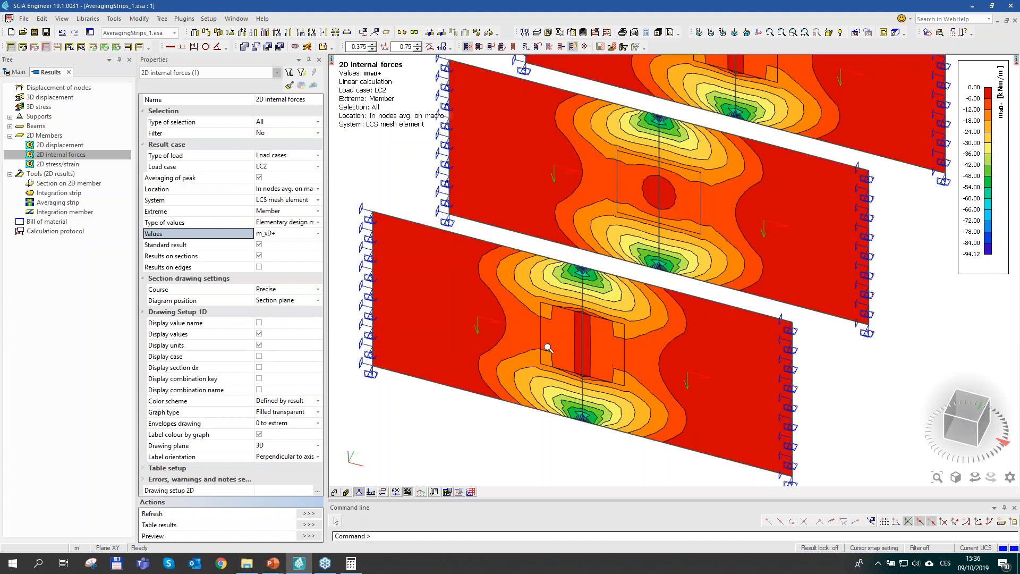
{"action": "middle_click_drag", "start_coordinate": [550, 333], "coordinate": [574, 339]}
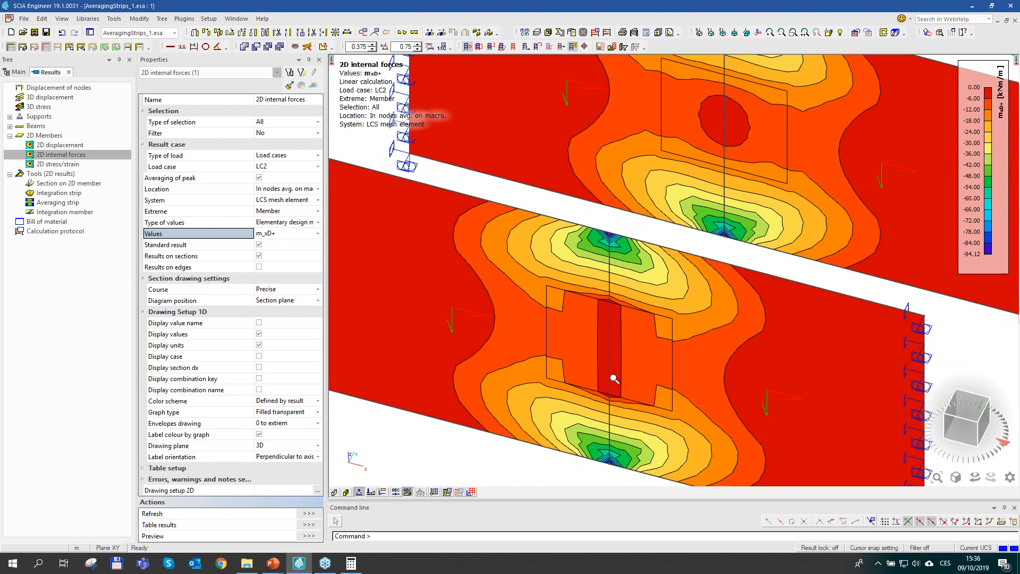
{"action": "scroll", "coordinate": [614, 378], "scroll_direction": "down", "scroll_amount": 2}
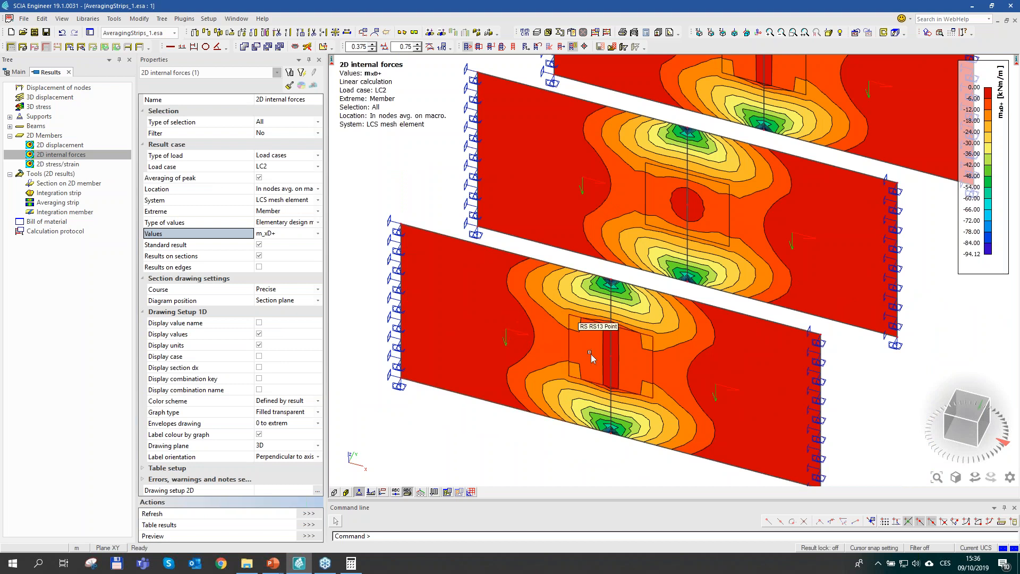
{"action": "middle_click_drag", "start_coordinate": [682, 364], "coordinate": [713, 319]}
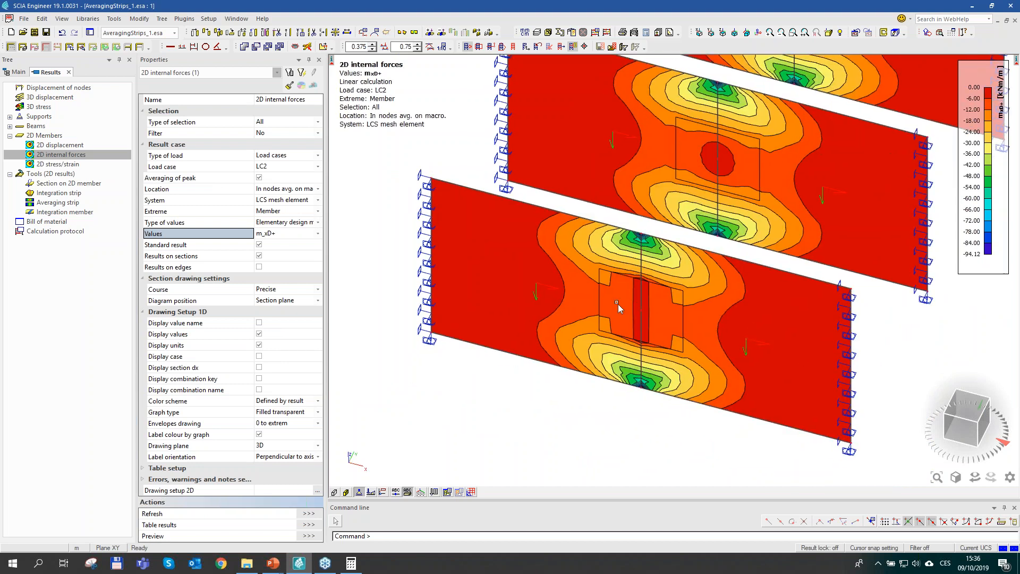
{"action": "middle_click_drag", "start_coordinate": [671, 256], "coordinate": [637, 355]}
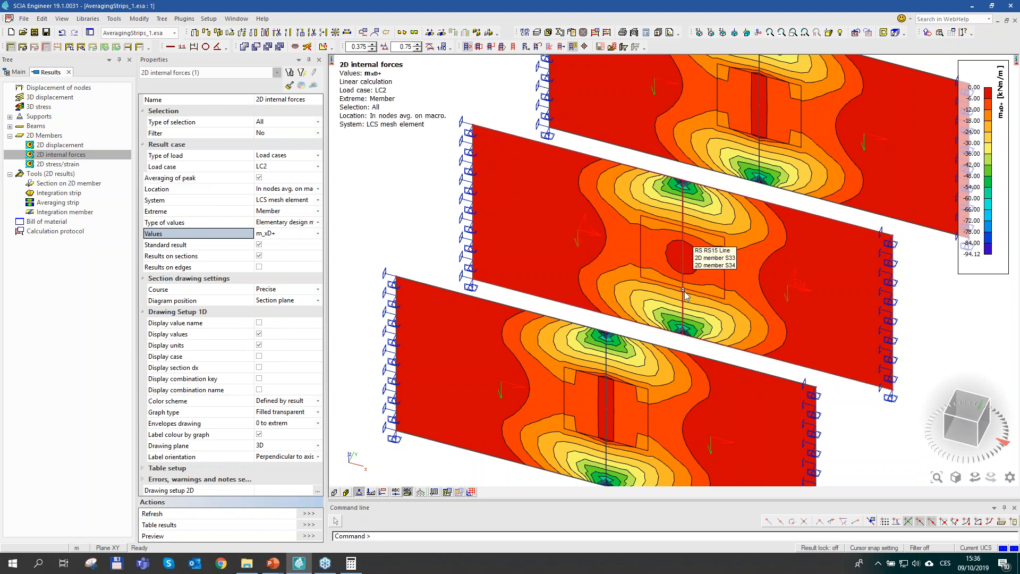
{"action": "middle_click_drag", "start_coordinate": [707, 111], "coordinate": [697, 187]}
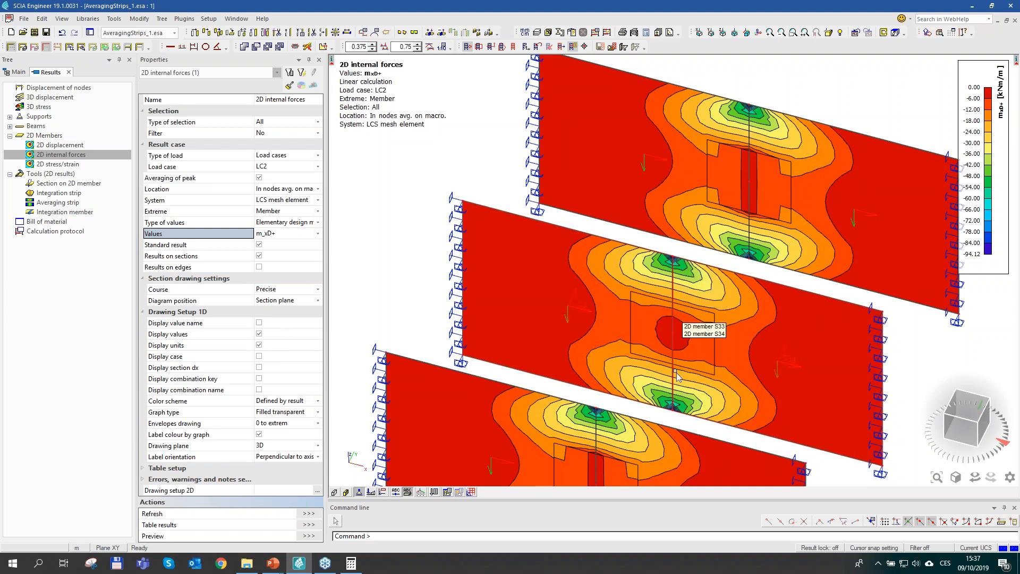
{"action": "middle_click_drag", "start_coordinate": [682, 289], "coordinate": [685, 241]}
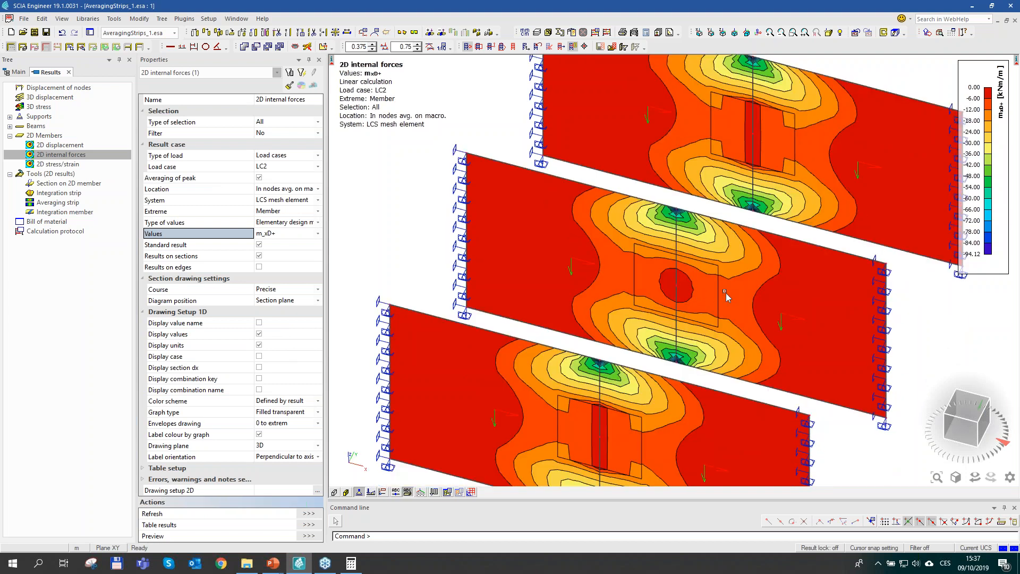
Step: Inspect the averaging strip on plate S33 without changing it, and compare the m_xD+ contours of the three plate pairs
{"action": "double_click", "coordinate": [720, 291]}
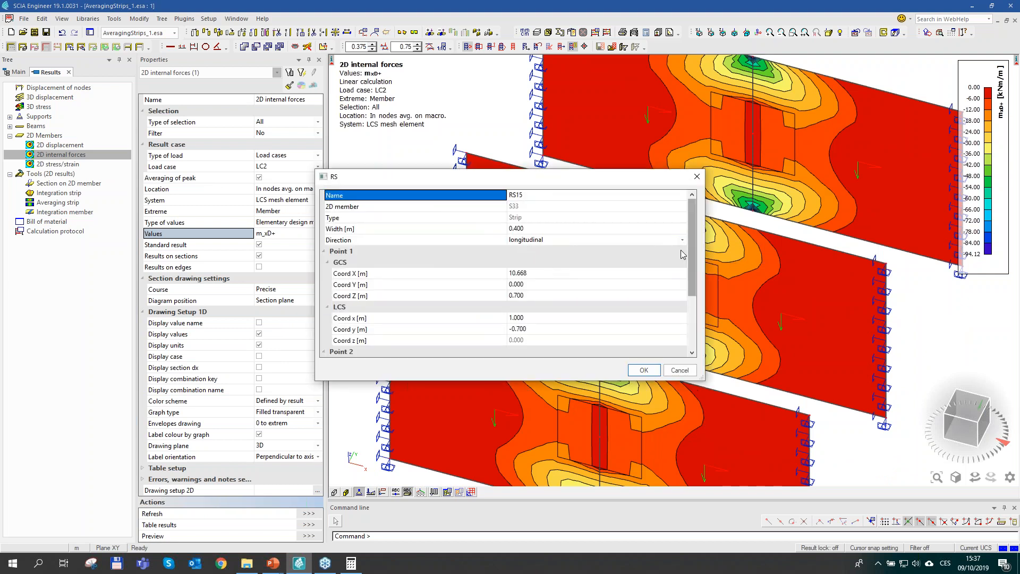
{"action": "left_click", "coordinate": [679, 370]}
{"action": "scroll", "coordinate": [688, 329], "scroll_direction": "down", "scroll_amount": 2}
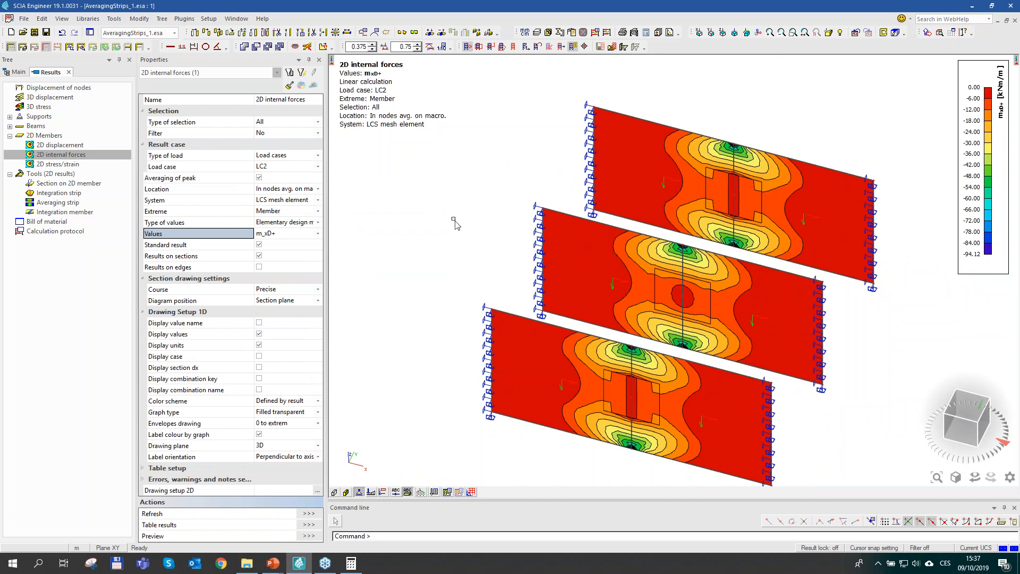
{"action": "scroll", "coordinate": [461, 226], "scroll_direction": "down", "scroll_amount": 1}
{"action": "scroll", "coordinate": [454, 222], "scroll_direction": "down", "scroll_amount": 2}
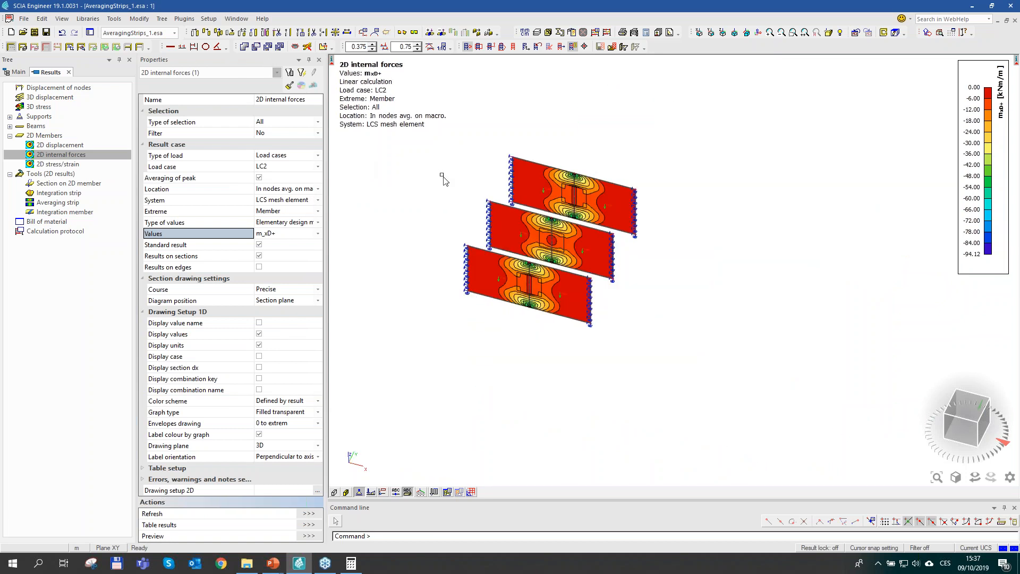
Step: Bring back all hidden members and isolate the four plate pairs S17/S18, S9/S10, S1/S2 and S50/S51
{"action": "middle_click_drag", "start_coordinate": [443, 179], "coordinate": [482, 210]}
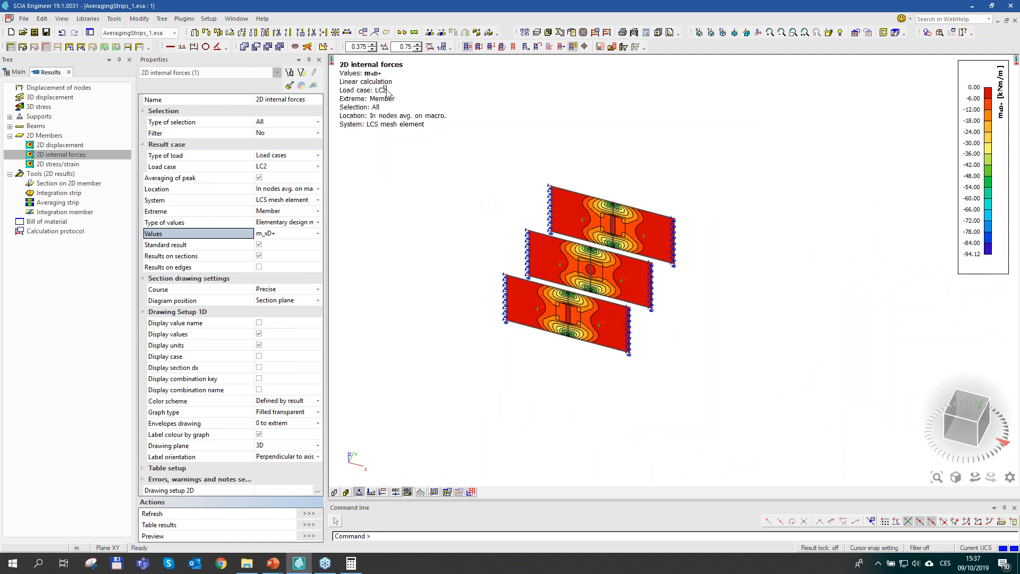
{"action": "scroll", "coordinate": [611, 287], "scroll_direction": "down", "scroll_amount": 2}
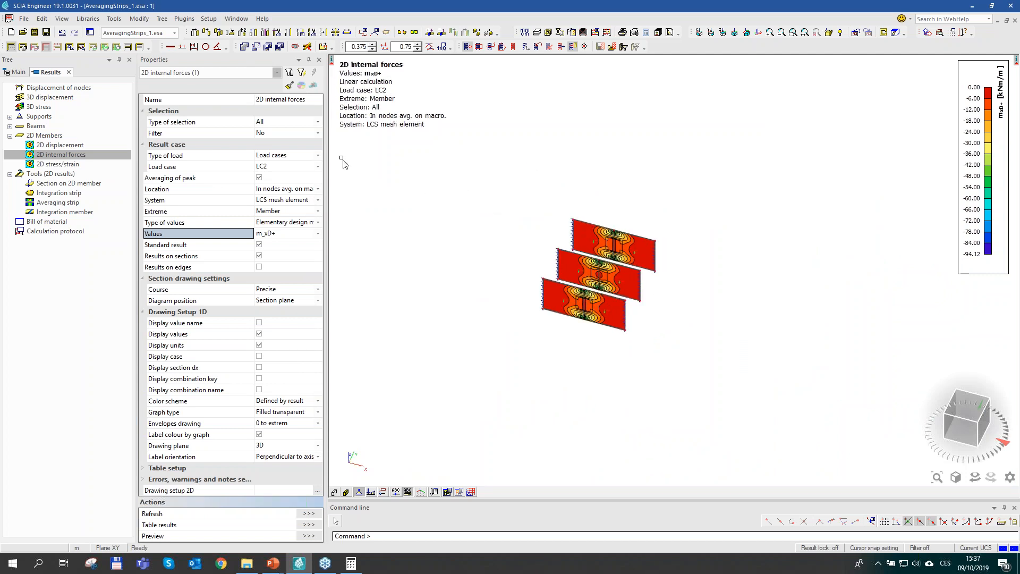
{"action": "left_click", "coordinate": [11, 46]}
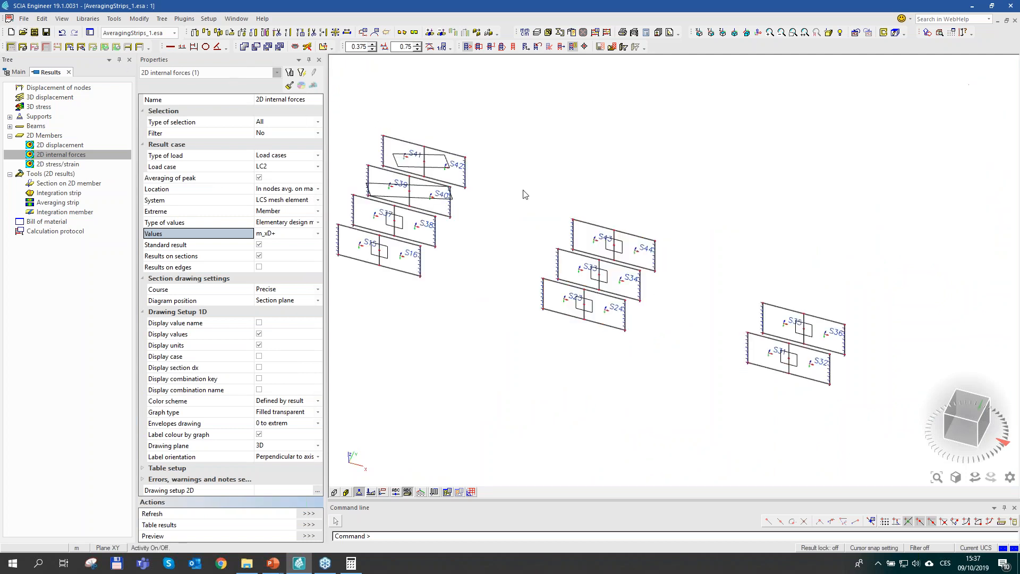
{"action": "scroll", "coordinate": [735, 358], "scroll_direction": "up", "scroll_amount": 4}
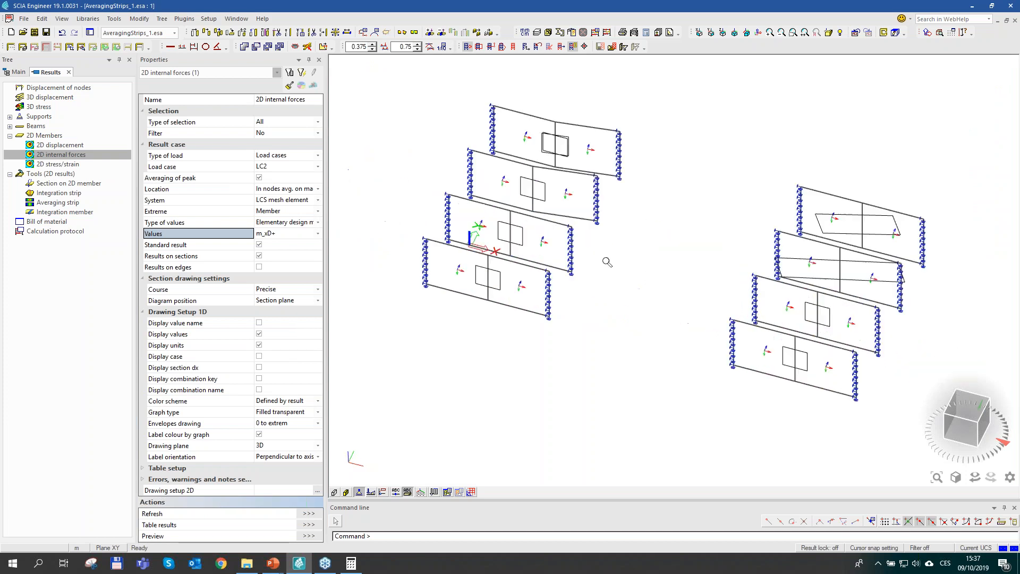
{"action": "left_click_drag", "start_coordinate": [709, 427], "coordinate": [451, 130]}
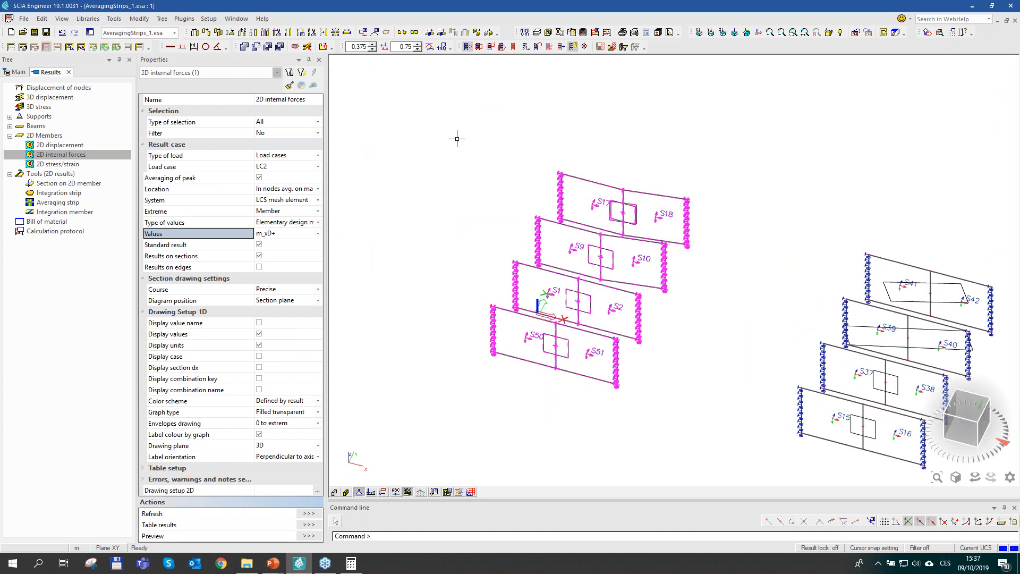
{"action": "left_click", "coordinate": [58, 46]}
{"action": "right_click_drag", "start_coordinate": [677, 330], "coordinate": [685, 379], "text": "ctrl"}
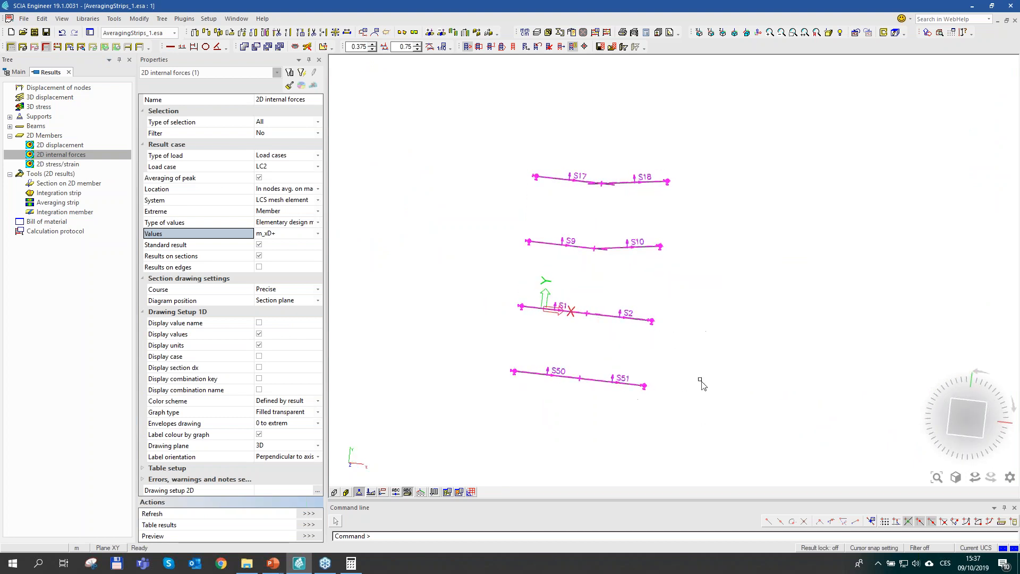
{"action": "key", "text": "Escape"}
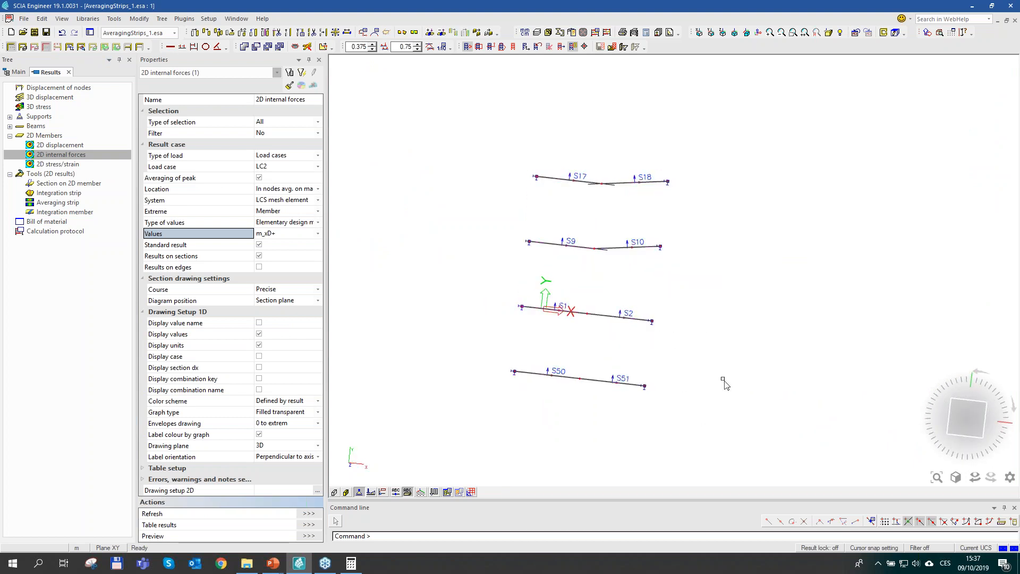
Step: Check the point strip RS6 against plates S9/S10 in plan, and refresh the 2D internal forces for the four isolated plate pairs
{"action": "right_click_drag", "start_coordinate": [733, 368], "coordinate": [746, 397], "text": "ctrl"}
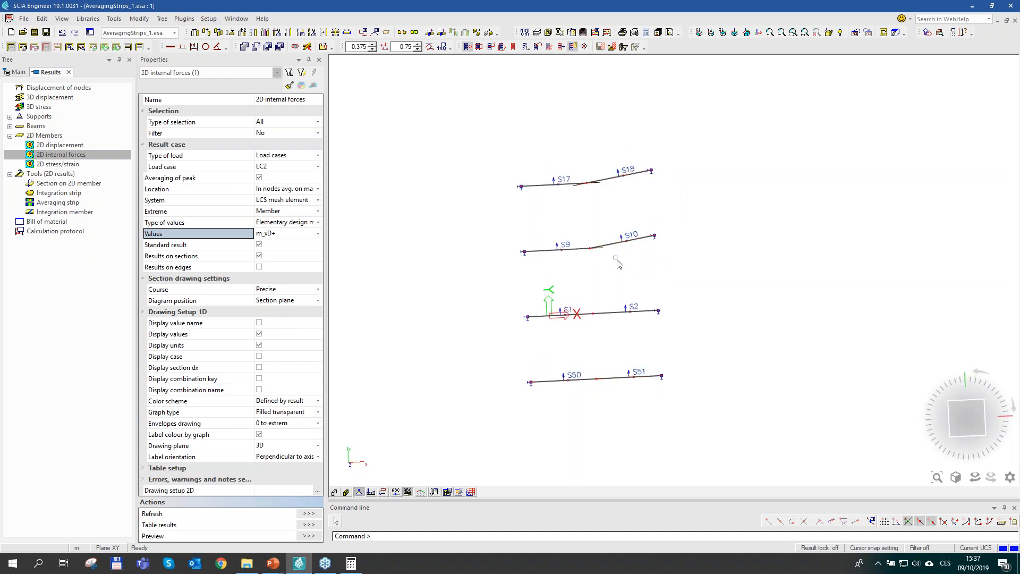
{"action": "scroll", "coordinate": [615, 255], "scroll_direction": "up", "scroll_amount": 3}
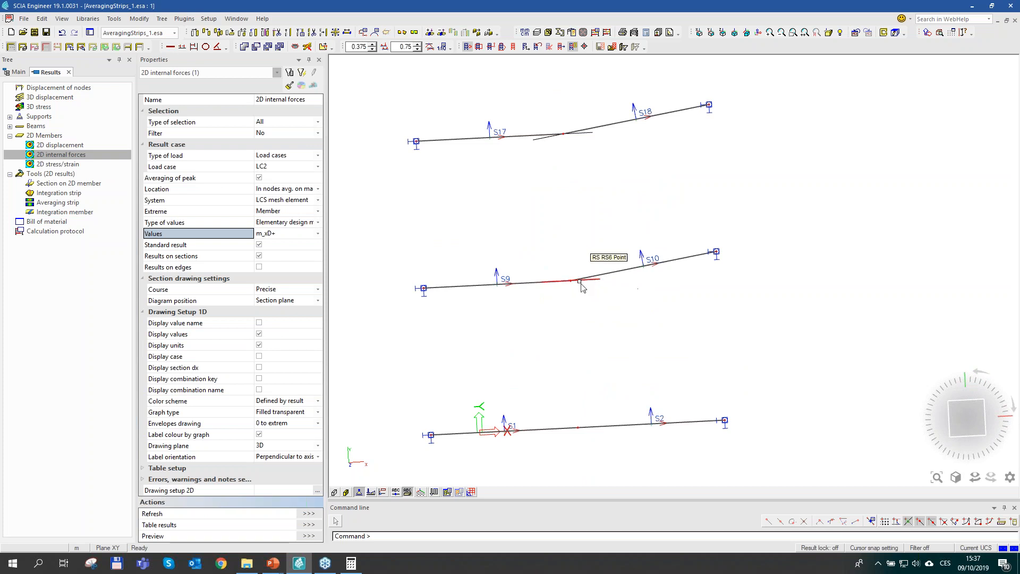
{"action": "scroll", "coordinate": [639, 277], "scroll_direction": "down", "scroll_amount": 4}
{"action": "right_click_drag", "start_coordinate": [749, 361], "coordinate": [710, 357], "text": "ctrl"}
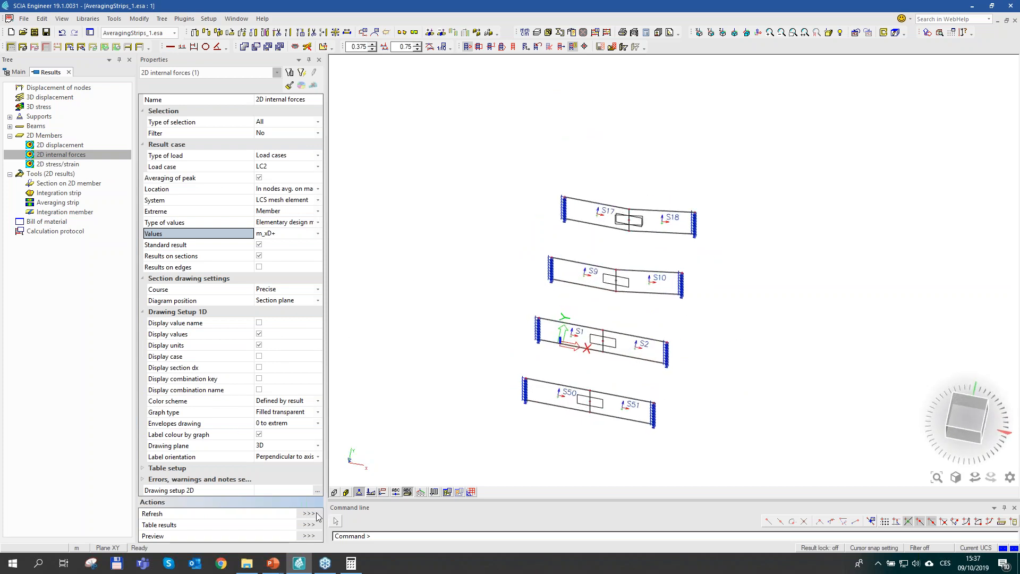
{"action": "left_click", "coordinate": [309, 513]}
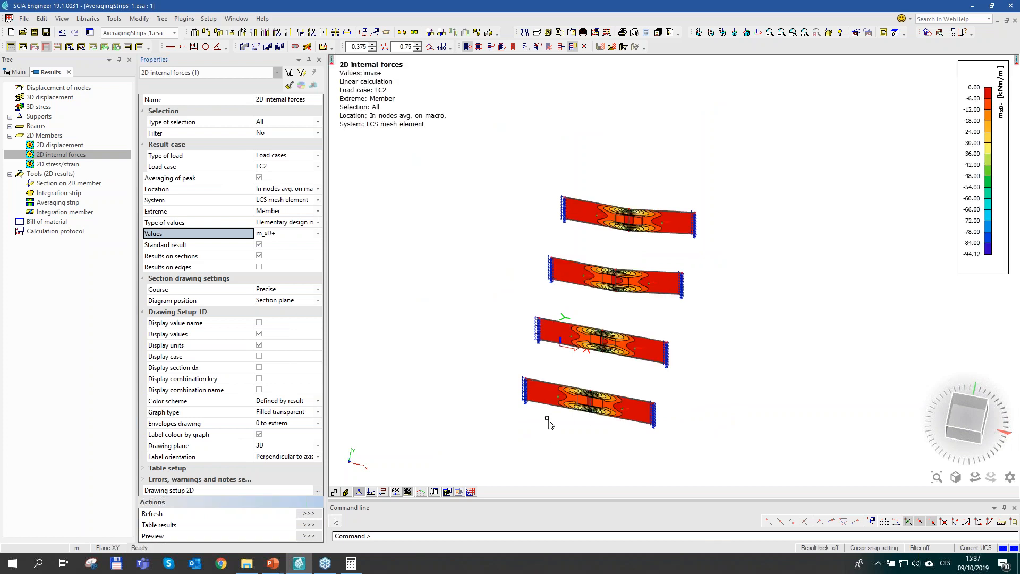
Step: Compare the m_xD+ contours inside the averaging strips of the four plate pairs with the angle between the plates in plan
{"action": "scroll", "coordinate": [549, 423], "scroll_direction": "up", "scroll_amount": 5}
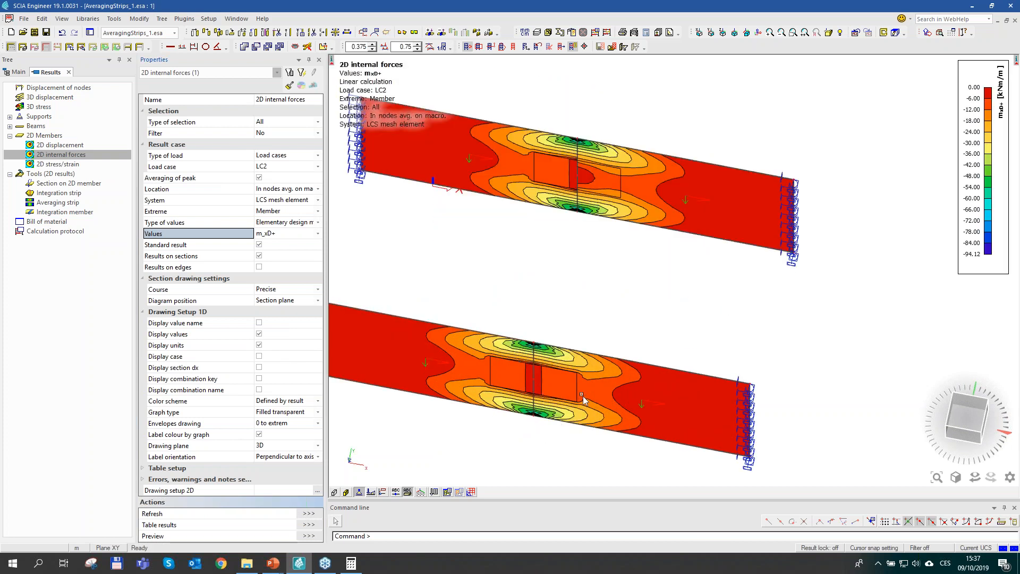
{"action": "right_click_drag", "start_coordinate": [515, 379], "coordinate": [718, 329], "text": "shift"}
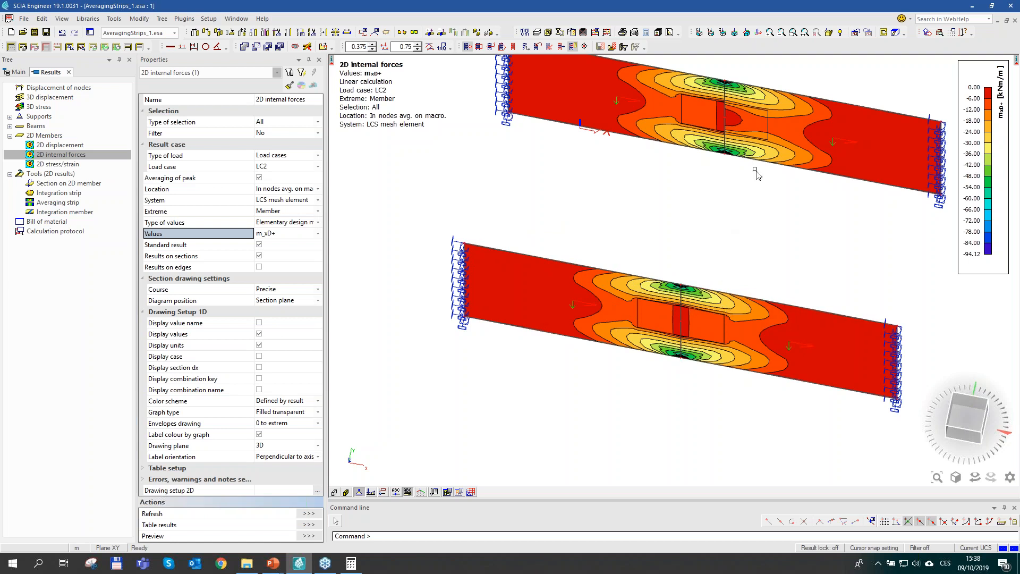
{"action": "middle_click_drag", "start_coordinate": [715, 247], "coordinate": [652, 493]}
{"action": "middle_click_drag", "start_coordinate": [718, 250], "coordinate": [663, 467]}
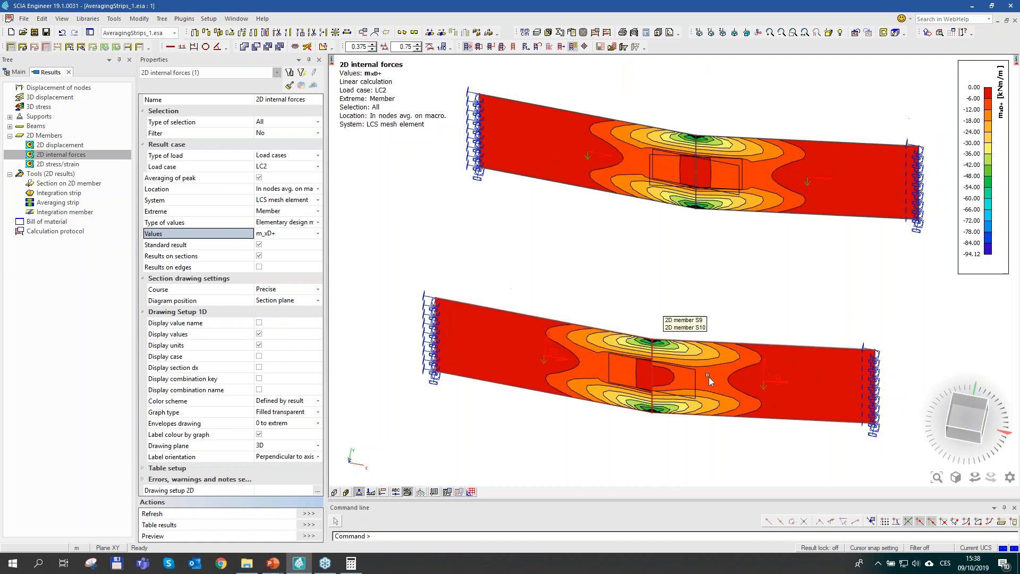
{"action": "left_click", "coordinate": [1015, 429]}
{"action": "scroll", "coordinate": [707, 218], "scroll_direction": "up", "scroll_amount": 3}
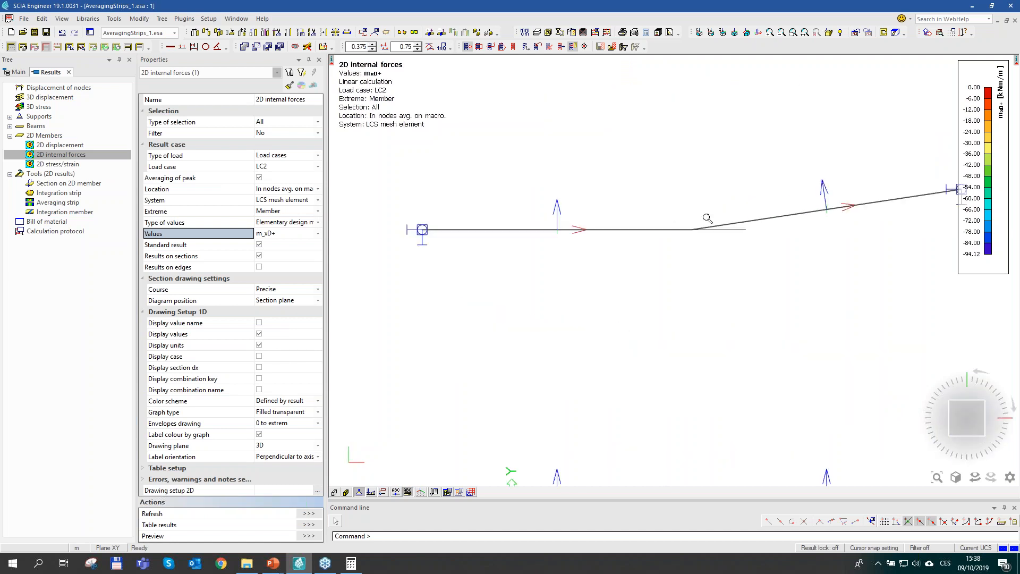
{"action": "middle_click_drag", "start_coordinate": [721, 250], "coordinate": [699, 285]}
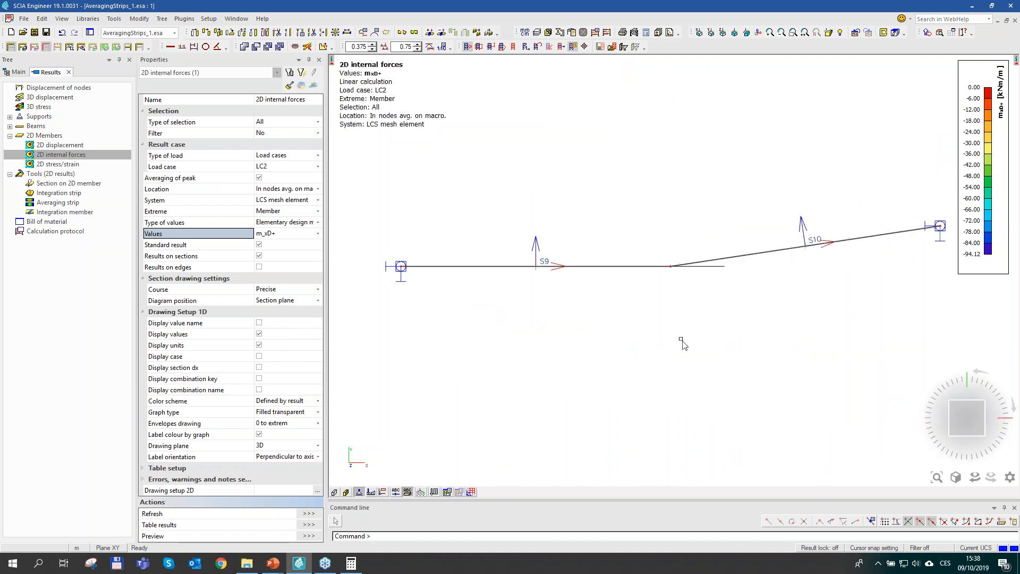
{"action": "right_click_drag", "start_coordinate": [663, 321], "coordinate": [677, 311], "text": "ctrl"}
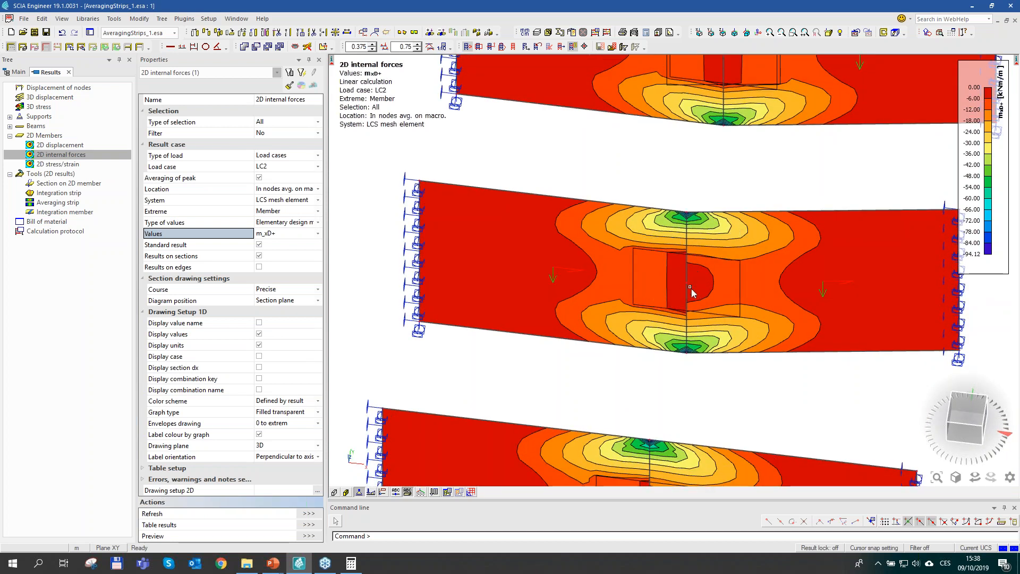
{"action": "right_click_drag", "start_coordinate": [679, 261], "coordinate": [685, 317], "text": "ctrl"}
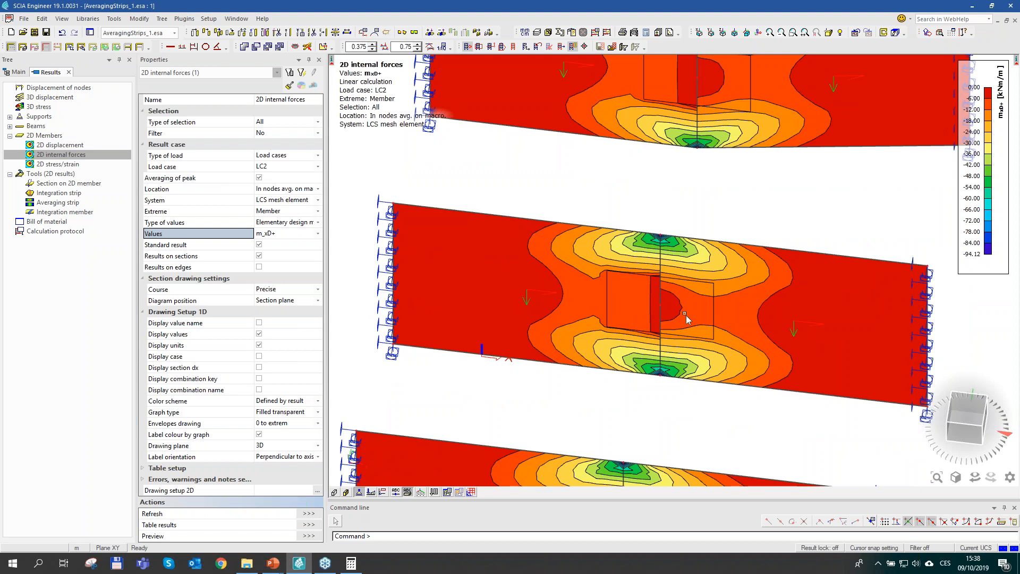
Step: Check the Y coordinate of the supported edge nodes of plate S1 in plan view
{"action": "left_click", "coordinate": [969, 415]}
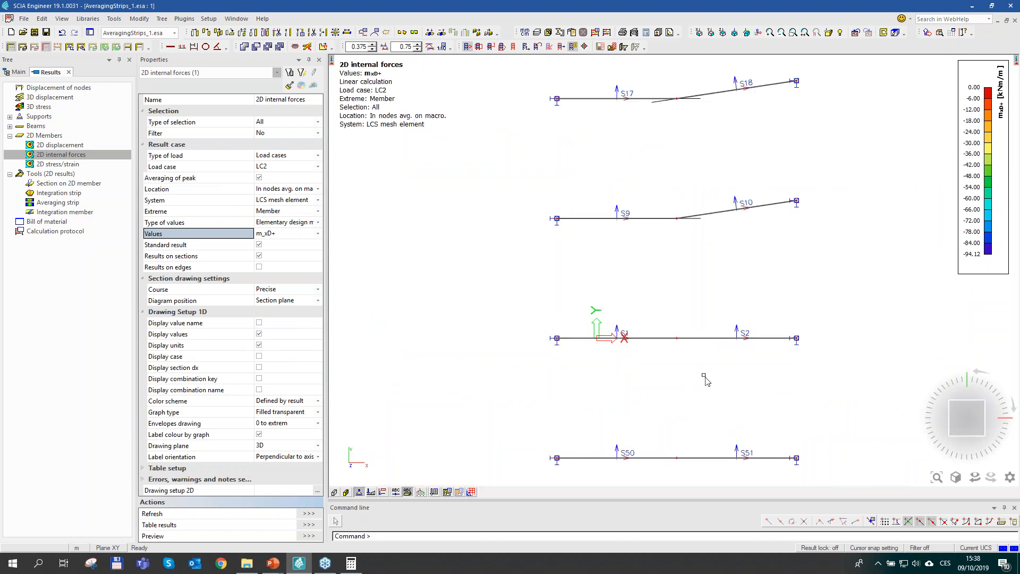
{"action": "scroll", "coordinate": [519, 357], "scroll_direction": "up", "scroll_amount": 1}
{"action": "left_click", "coordinate": [539, 337]}
{"action": "left_click", "coordinate": [194, 72]}
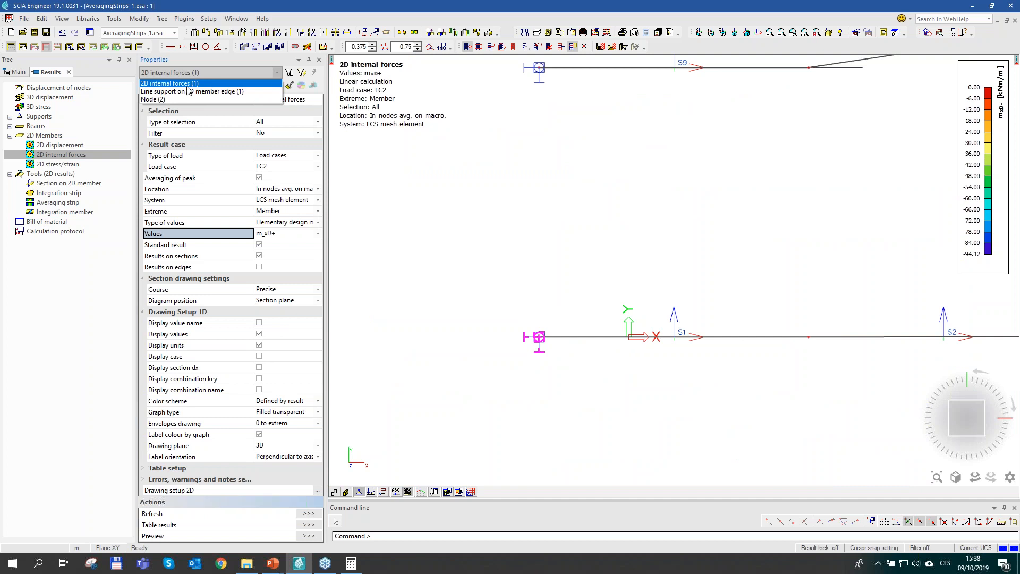
{"action": "left_click", "coordinate": [177, 100]}
{"action": "left_click", "coordinate": [202, 171]}
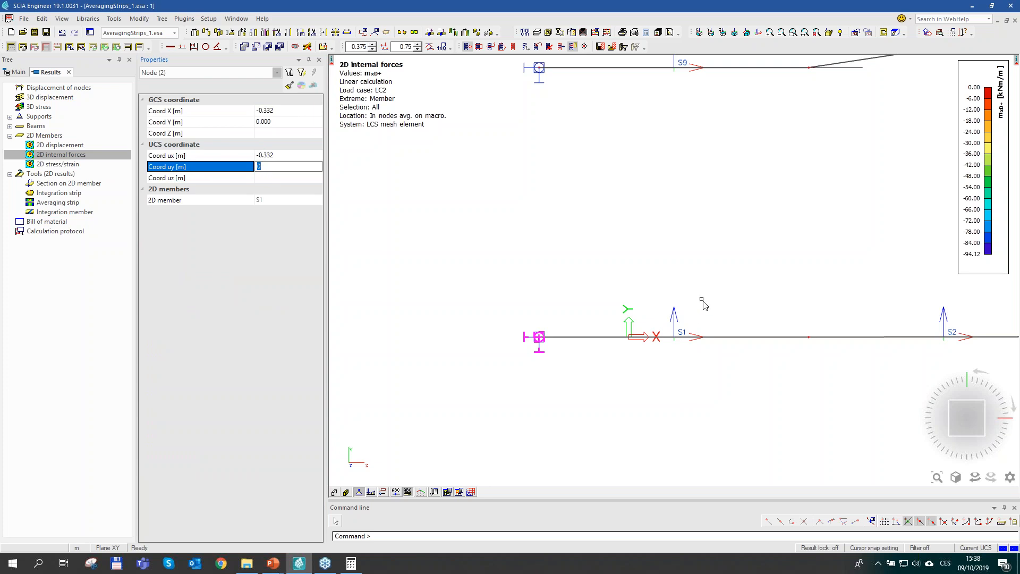
Step: Check the Y coordinate of the supported edge nodes of plate S2, and clear the selection
{"action": "middle_click_drag", "start_coordinate": [600, 295], "coordinate": [405, 291]}
{"action": "key", "text": "Escape"}
{"action": "left_click_drag", "start_coordinate": [850, 362], "coordinate": [914, 302]}
{"action": "left_click", "coordinate": [186, 73]}
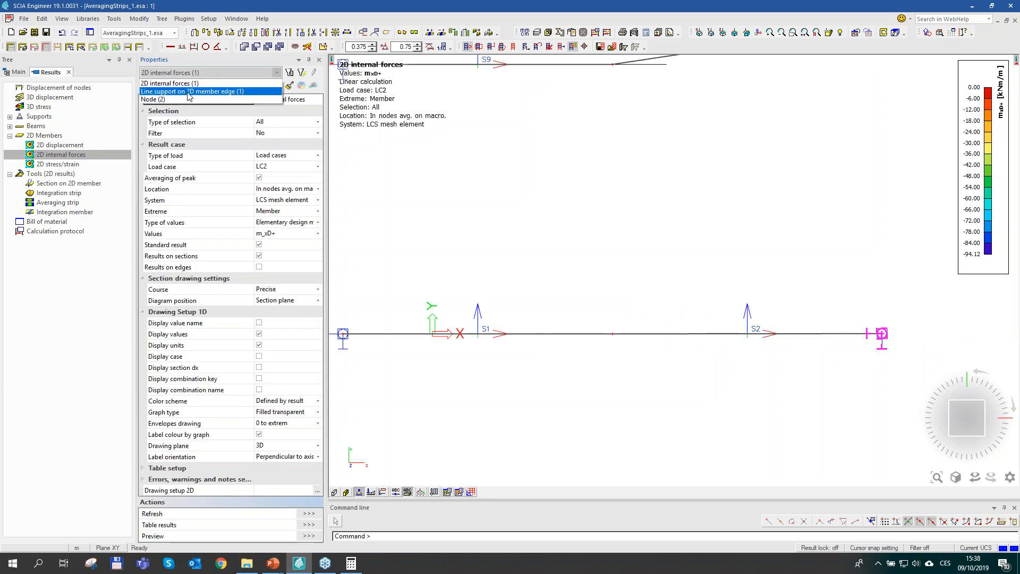
{"action": "left_click", "coordinate": [184, 100]}
{"action": "left_click", "coordinate": [271, 168]}
{"action": "left_click", "coordinate": [269, 168]}
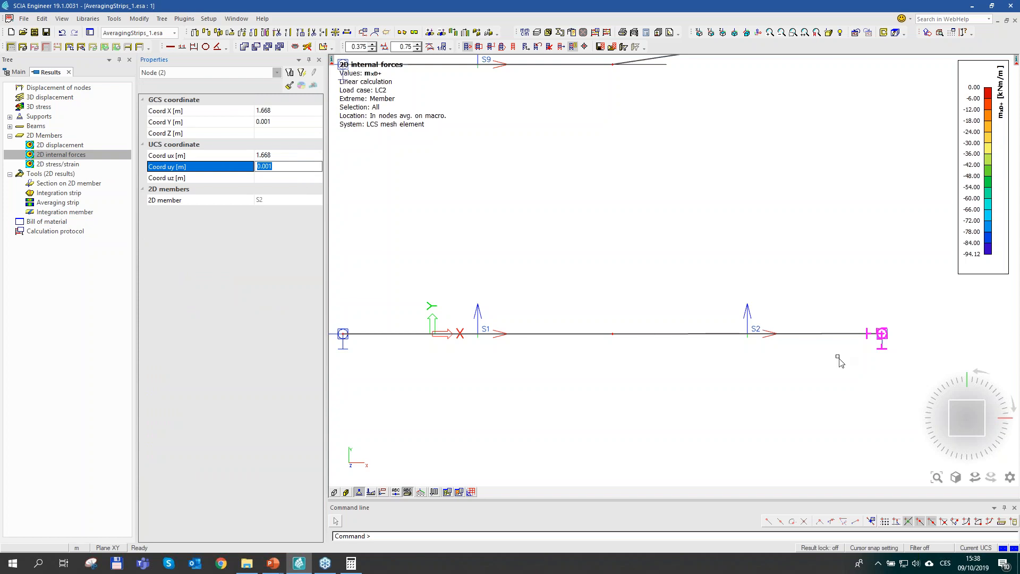
{"action": "left_click", "coordinate": [741, 370]}
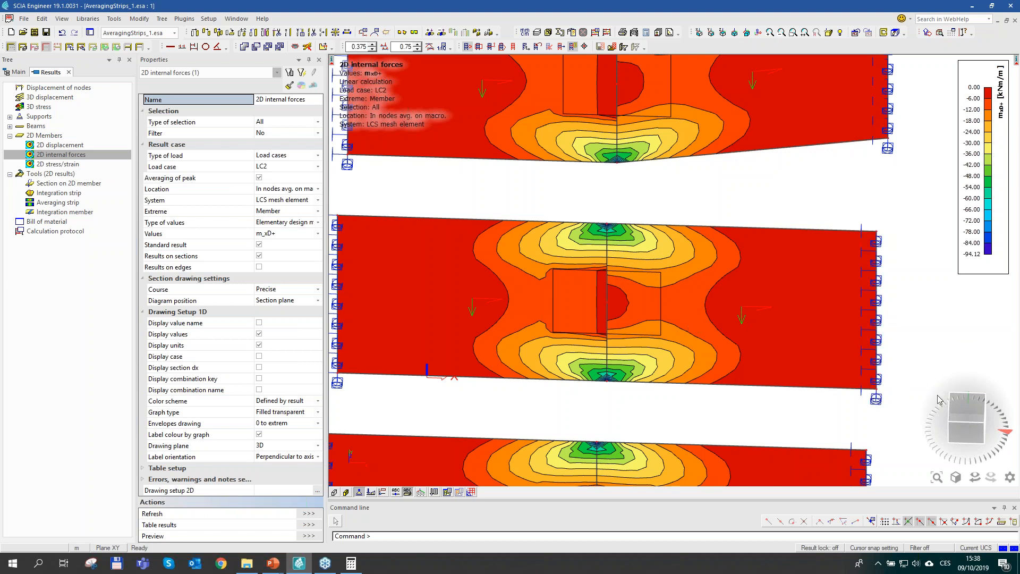
Step: Examine plates S1/S2 in plan and the m_xD+ contours around the two averaging strips crossing the S17/S18 joint
{"action": "left_click", "coordinate": [970, 415]}
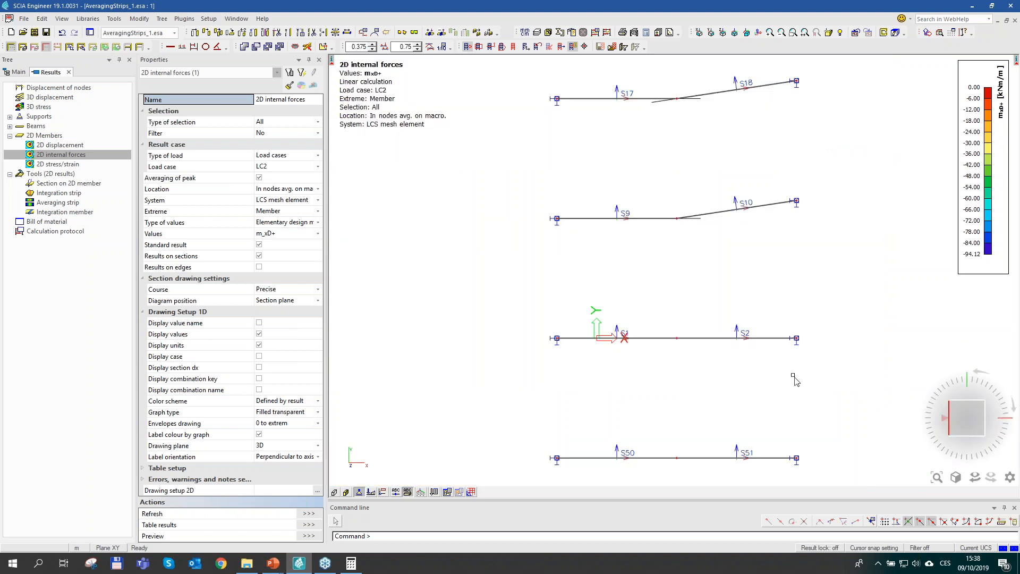
{"action": "scroll", "coordinate": [794, 371], "scroll_direction": "up", "scroll_amount": 2}
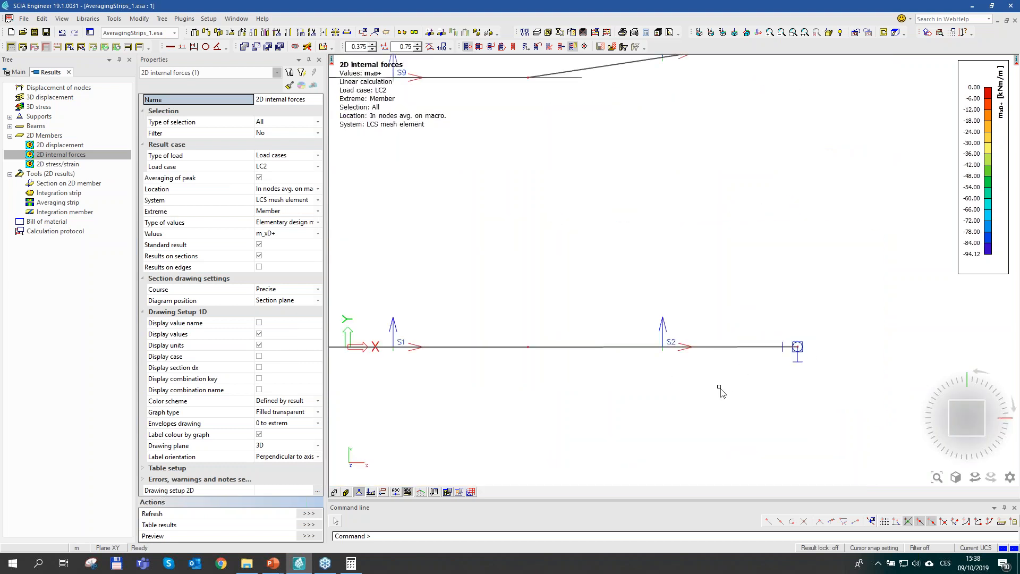
{"action": "scroll", "coordinate": [794, 365], "scroll_direction": "down", "scroll_amount": 3}
{"action": "scroll", "coordinate": [794, 366], "scroll_direction": "down", "scroll_amount": 2}
{"action": "scroll", "coordinate": [785, 314], "scroll_direction": "up", "scroll_amount": 2}
{"action": "right_click_drag", "start_coordinate": [819, 305], "coordinate": [766, 276], "text": "ctrl"}
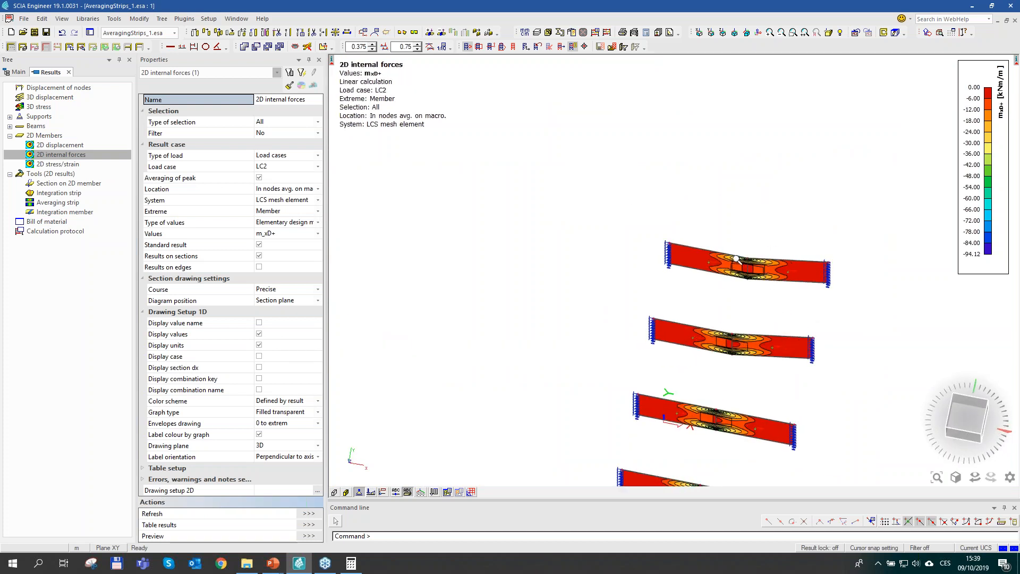
{"action": "scroll", "coordinate": [768, 280], "scroll_direction": "up", "scroll_amount": 5}
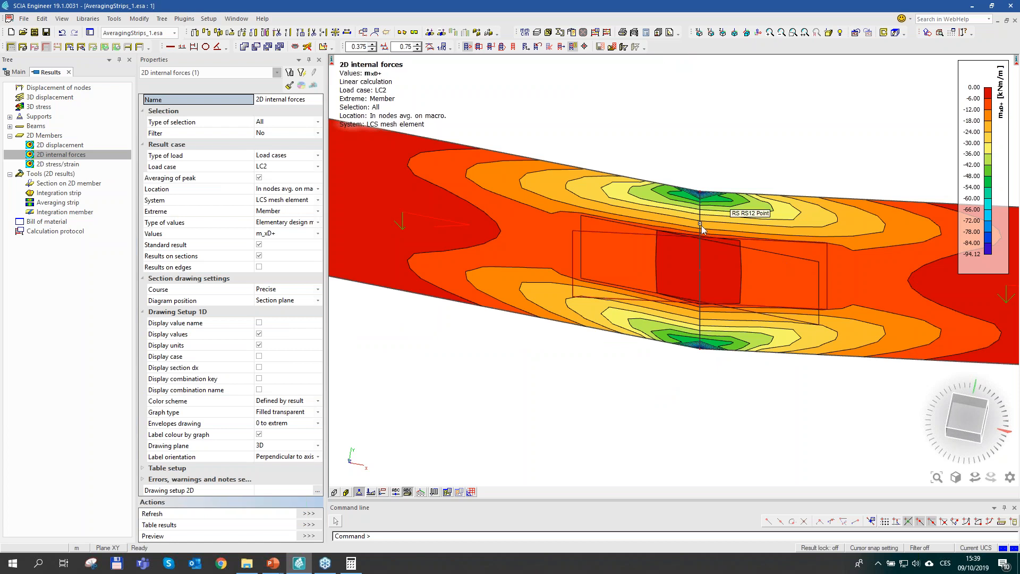
{"action": "scroll", "coordinate": [661, 282], "scroll_direction": "down", "scroll_amount": 2}
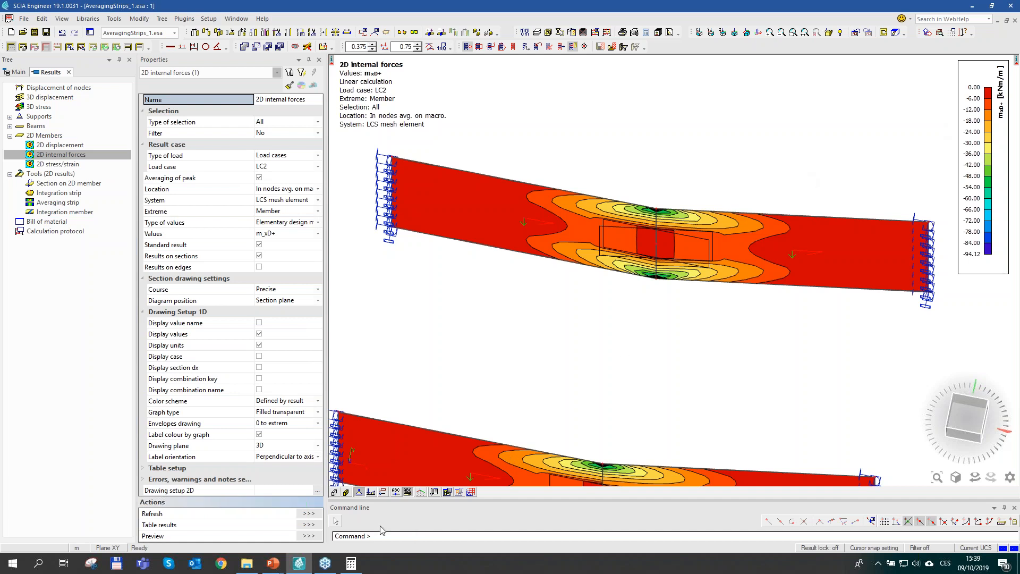
Step: Switch to the PowerPoint slide show and advance from the Averaging Strips slide to the Ribs slide
{"action": "mouse_move", "coordinate": [273, 563]}
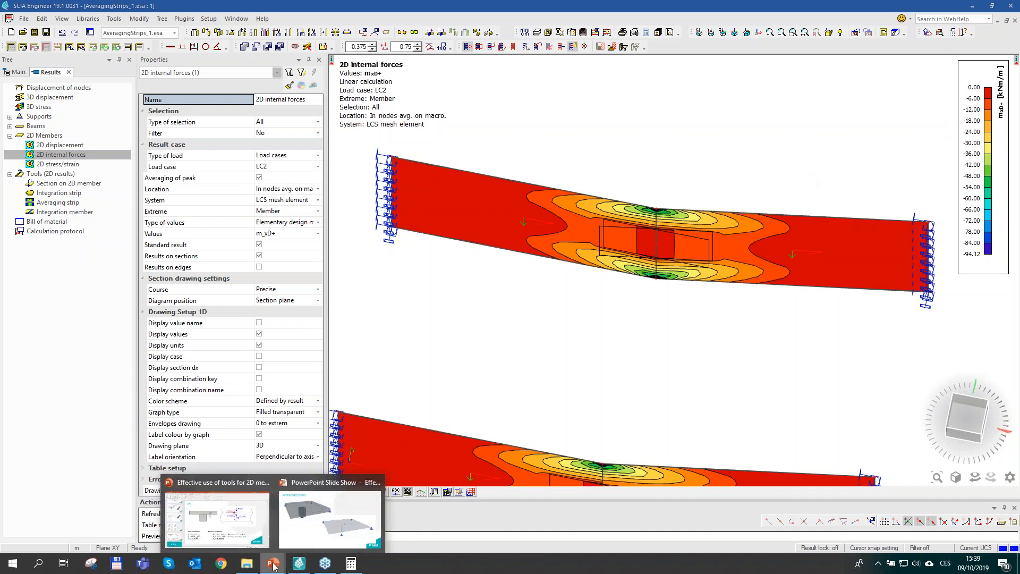
{"action": "left_click", "coordinate": [319, 521]}
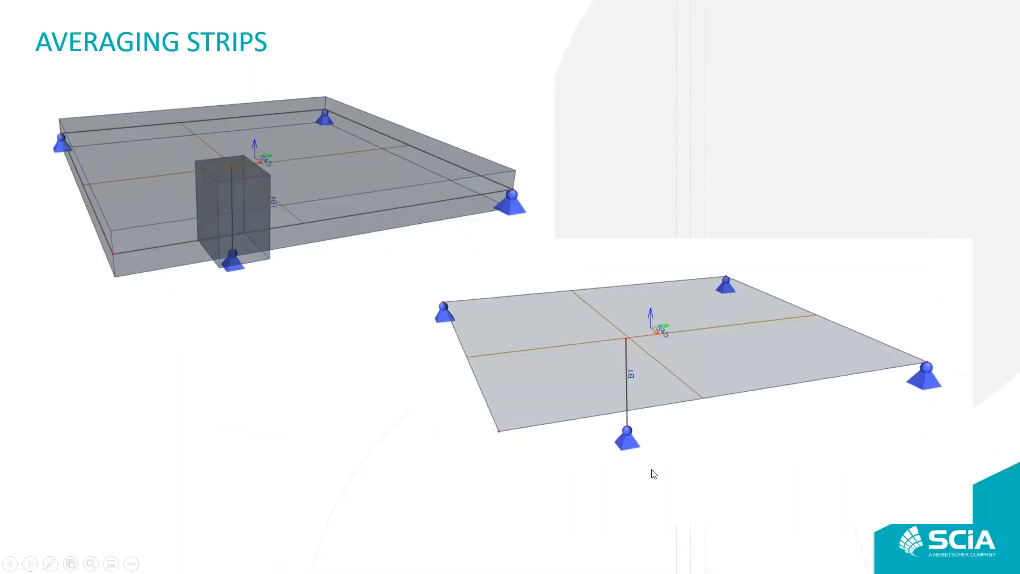
{"action": "left_click", "coordinate": [653, 474]}
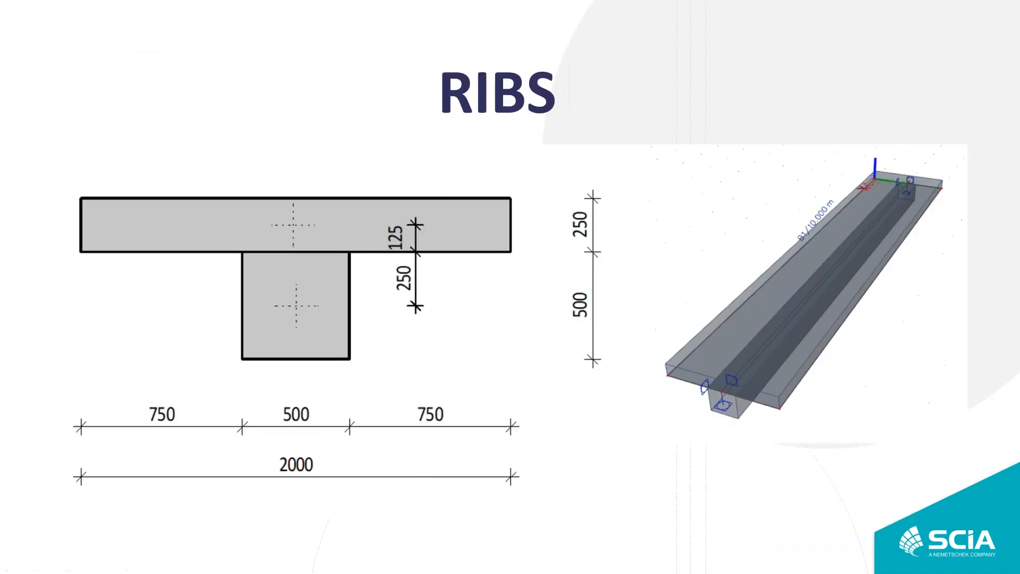
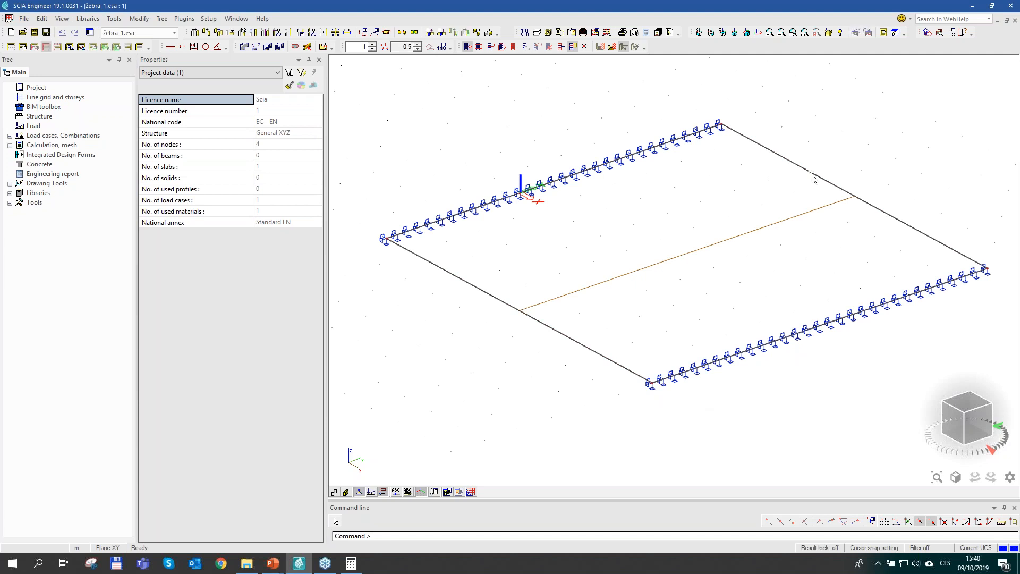
Step: Check the slab's volume display and start defining a new plate rib
{"action": "left_click", "coordinate": [333, 492]}
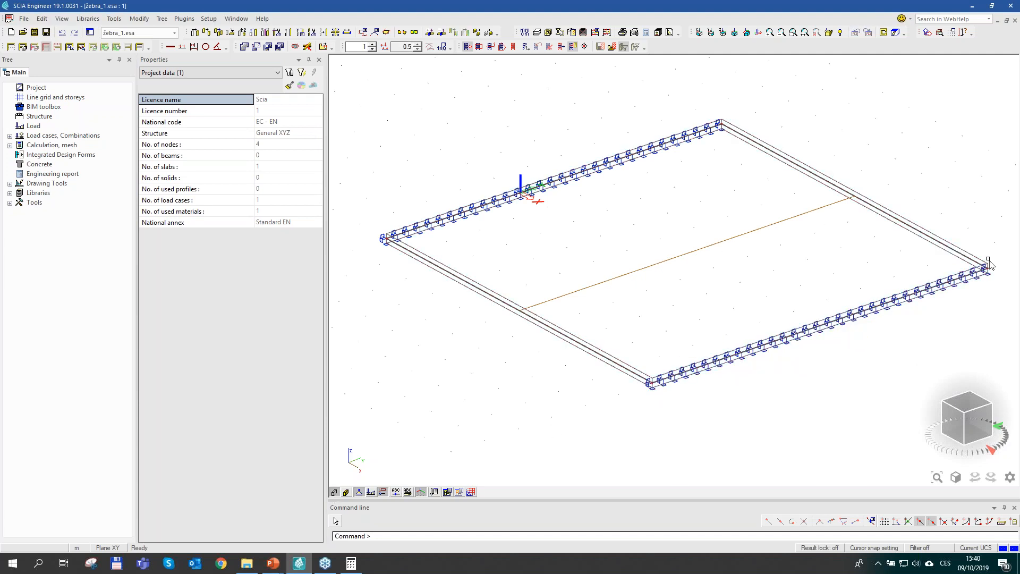
{"action": "left_click", "coordinate": [334, 492]}
{"action": "left_click", "coordinate": [40, 116]}
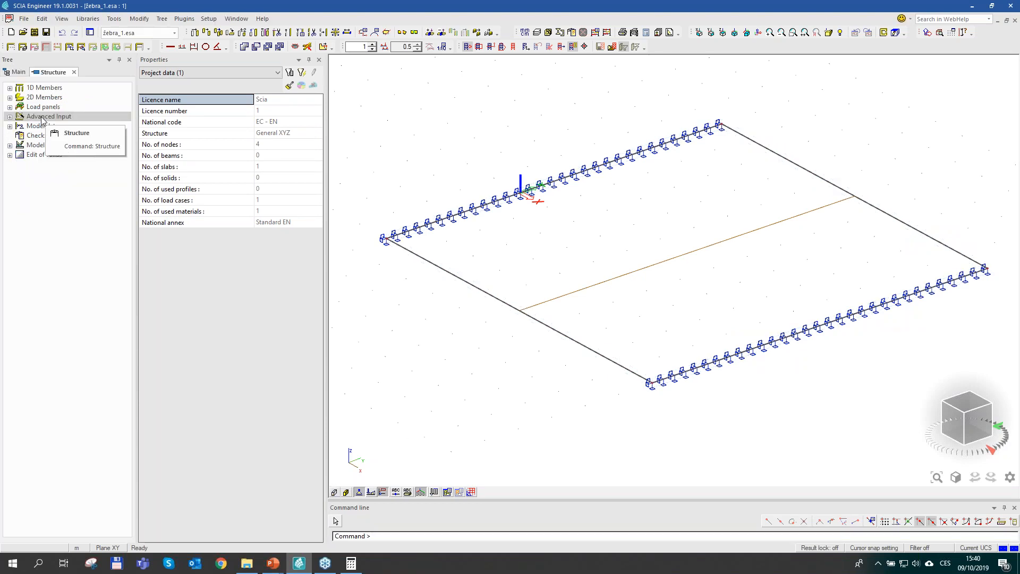
{"action": "left_click", "coordinate": [10, 88]}
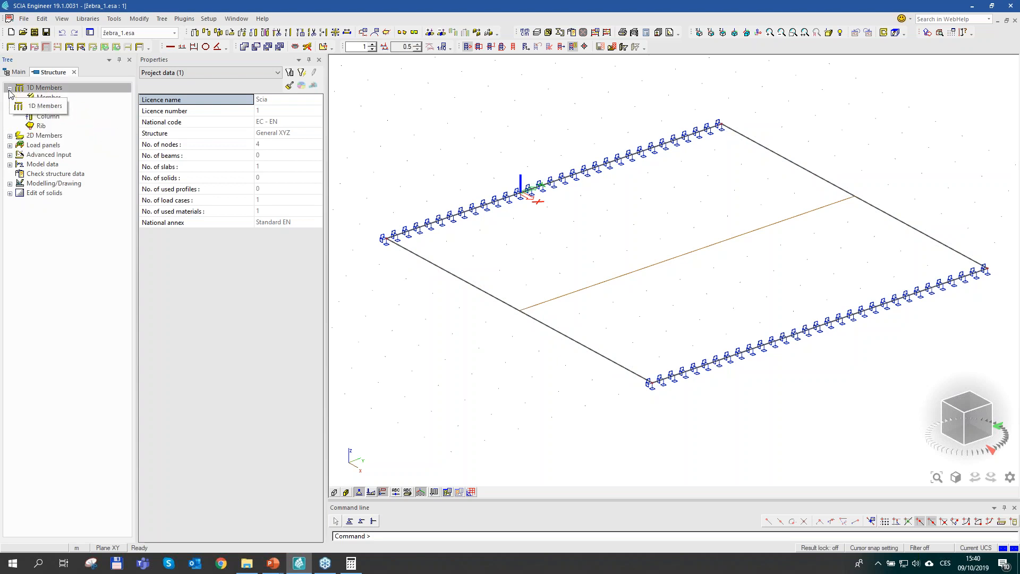
{"action": "left_click", "coordinate": [41, 127]}
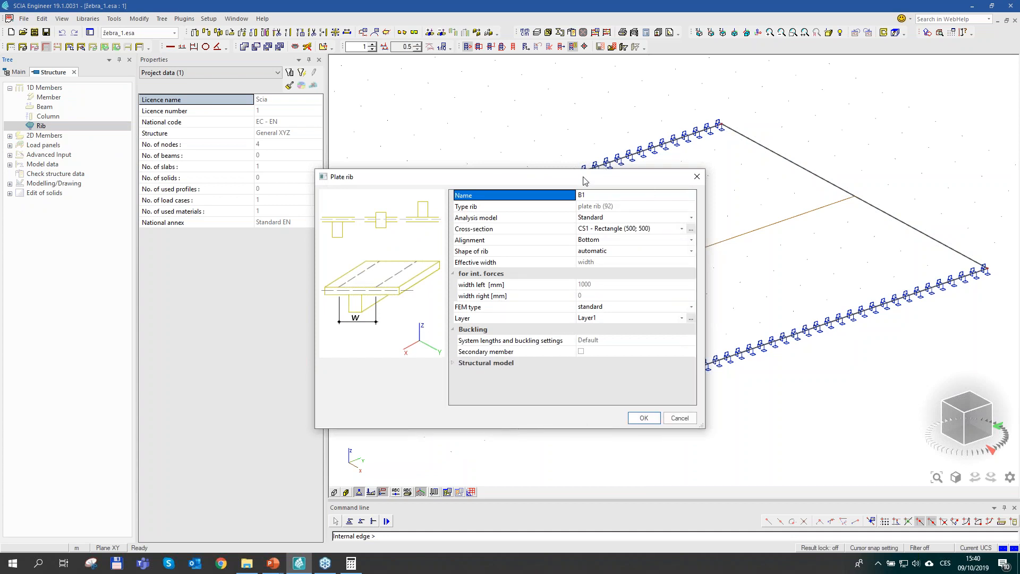
{"action": "left_click_drag", "start_coordinate": [583, 180], "coordinate": [655, 110]}
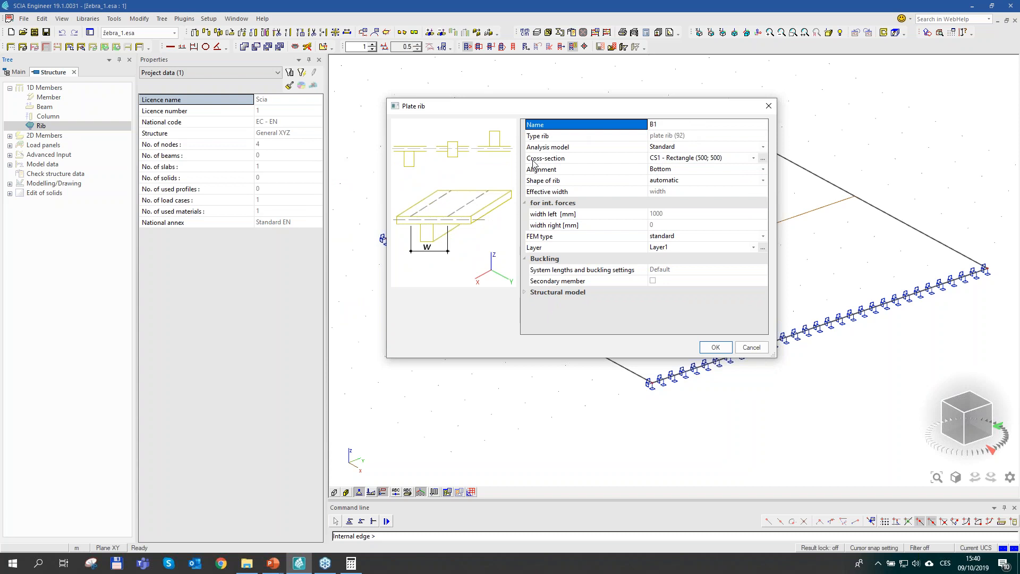
Step: Review the rib's rectangular cross-section and the available concrete shapes, leaving CS1 - Rectangle (500; 500) assigned
{"action": "left_click", "coordinate": [552, 158]}
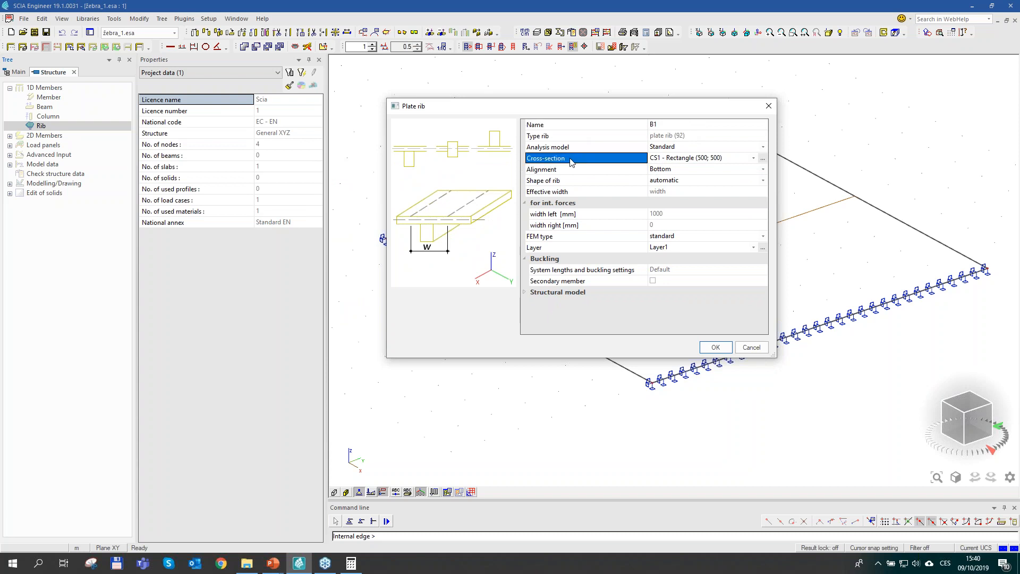
{"action": "left_click", "coordinate": [763, 159]}
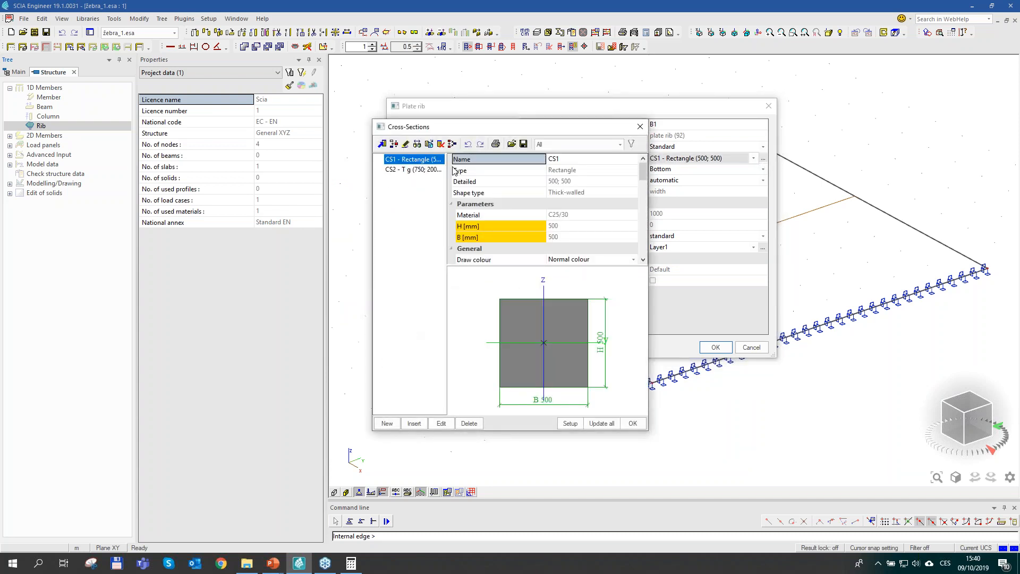
{"action": "left_click", "coordinate": [382, 145]}
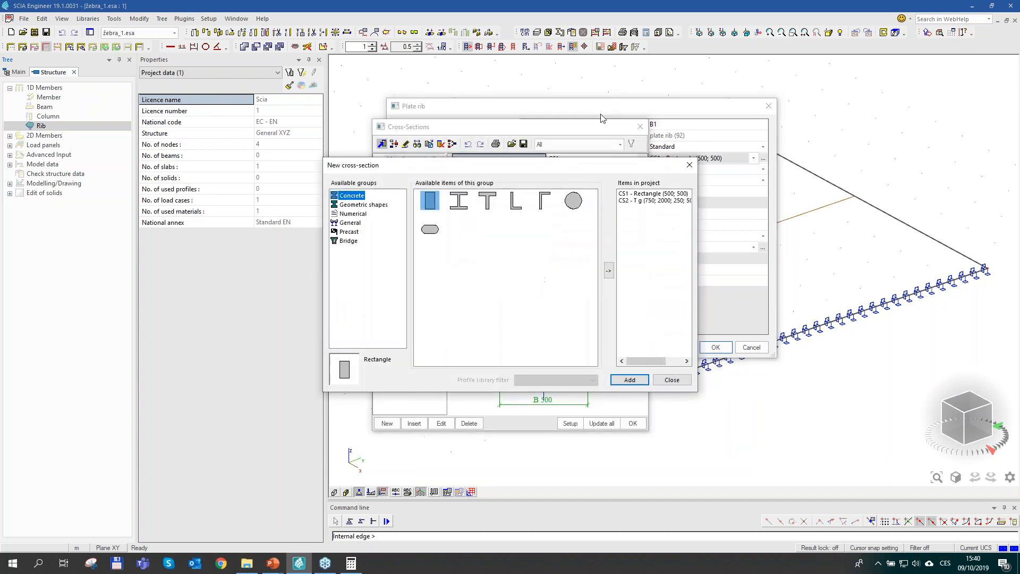
{"action": "left_click", "coordinate": [690, 164]}
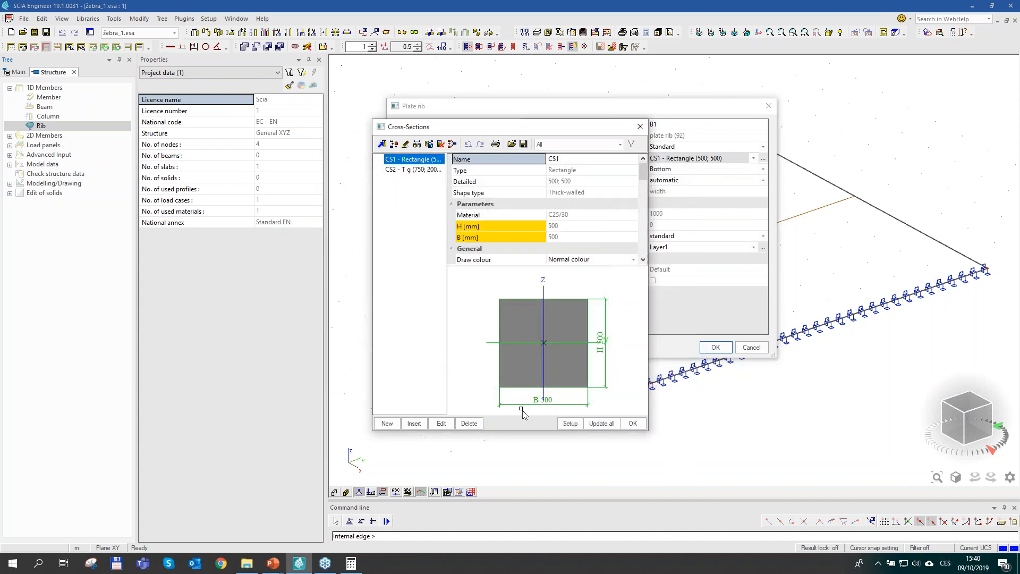
{"action": "left_click", "coordinate": [637, 425]}
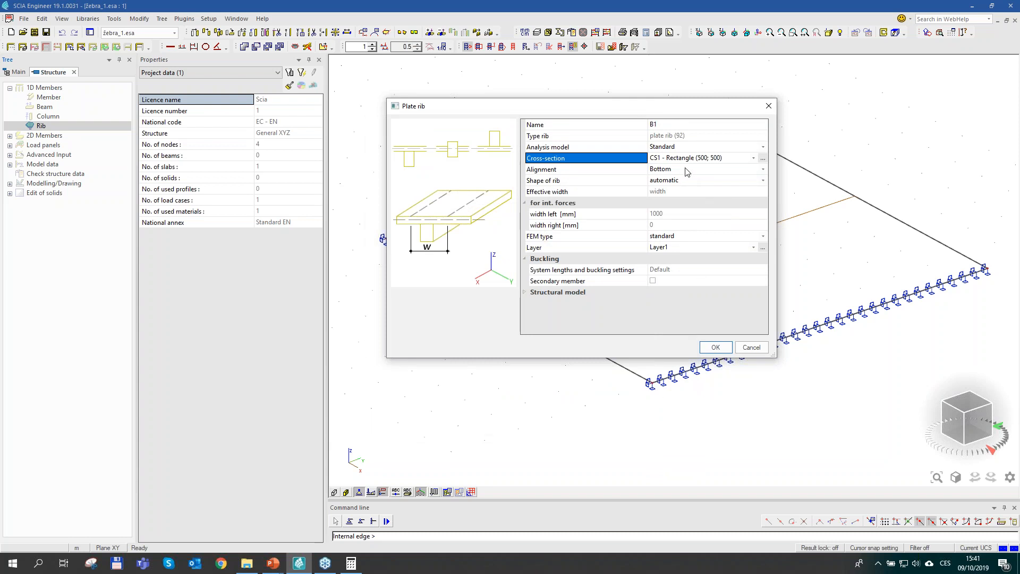
Step: Set the rib shape to T symmetric and place the rib across the slab between the midpoints of the two supported edges
{"action": "left_click", "coordinate": [691, 181]}
{"action": "left_click", "coordinate": [690, 181]}
{"action": "left_click", "coordinate": [685, 193]}
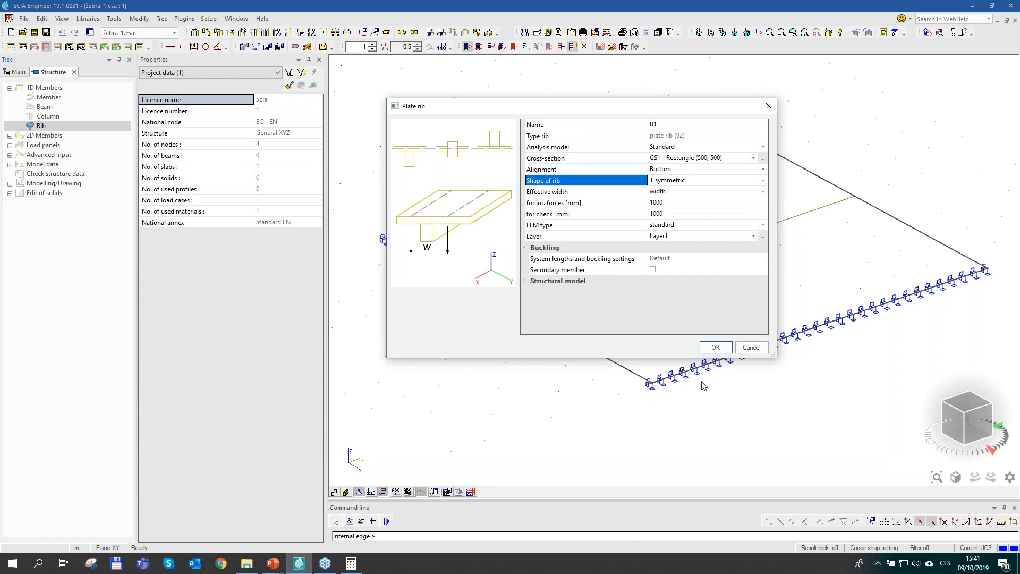
{"action": "left_click", "coordinate": [716, 347]}
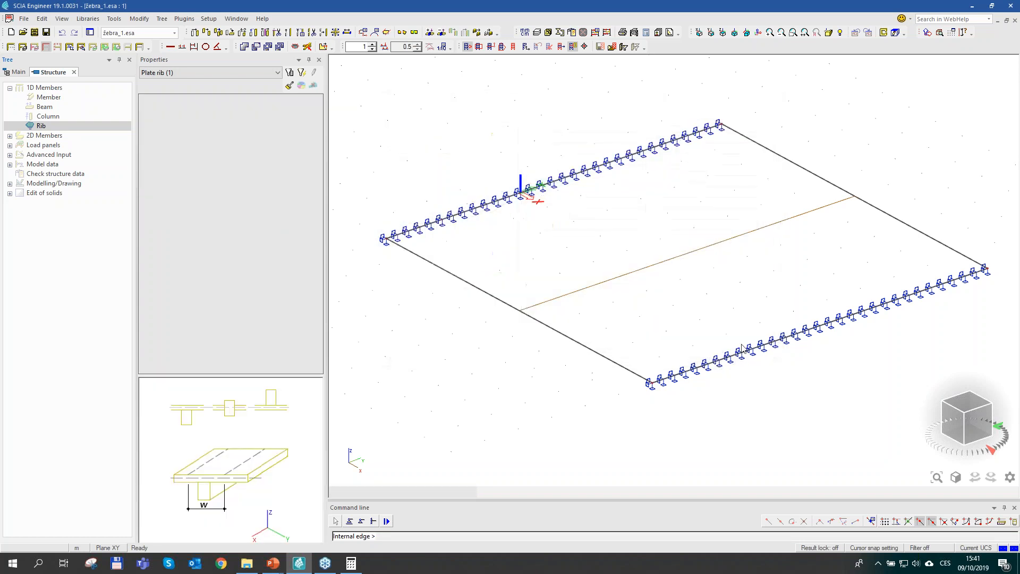
{"action": "left_click", "coordinate": [819, 325]}
{"action": "left_click", "coordinate": [554, 181]}
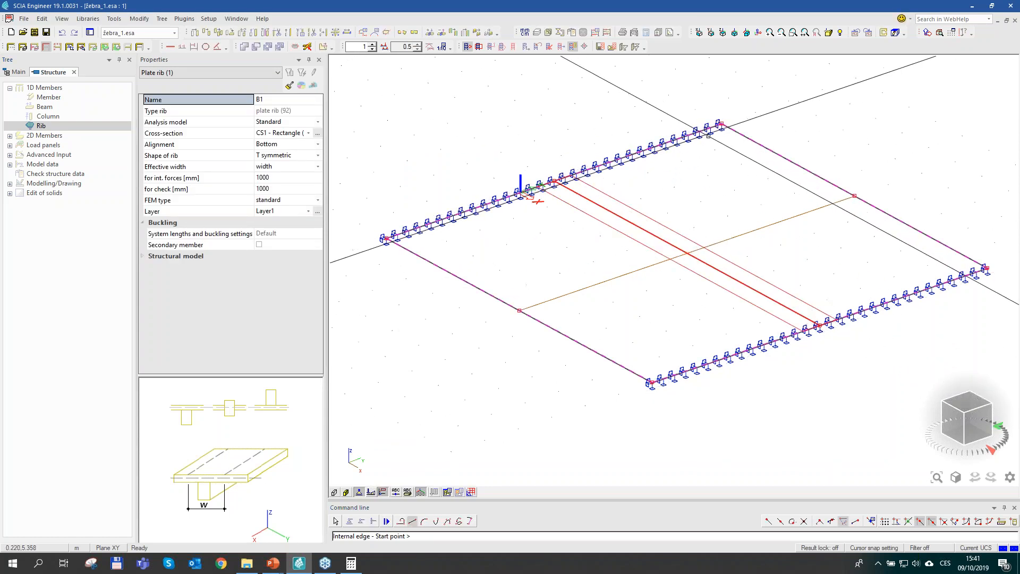
{"action": "key", "text": "Escape"}
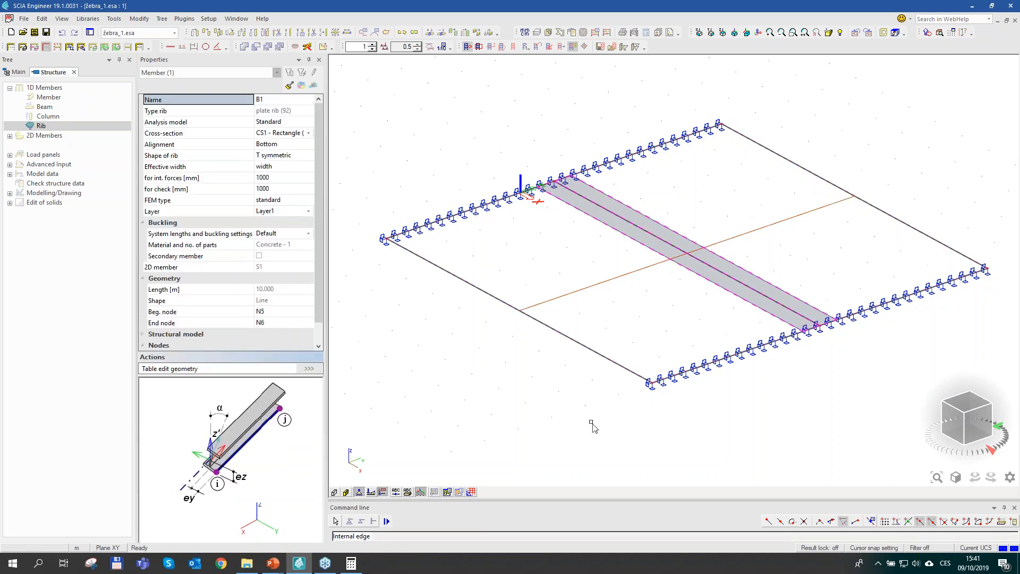
Step: Show the rib as a rendered volume and compare its Centre and Top alignments before restoring Bottom
{"action": "left_click", "coordinate": [333, 492]}
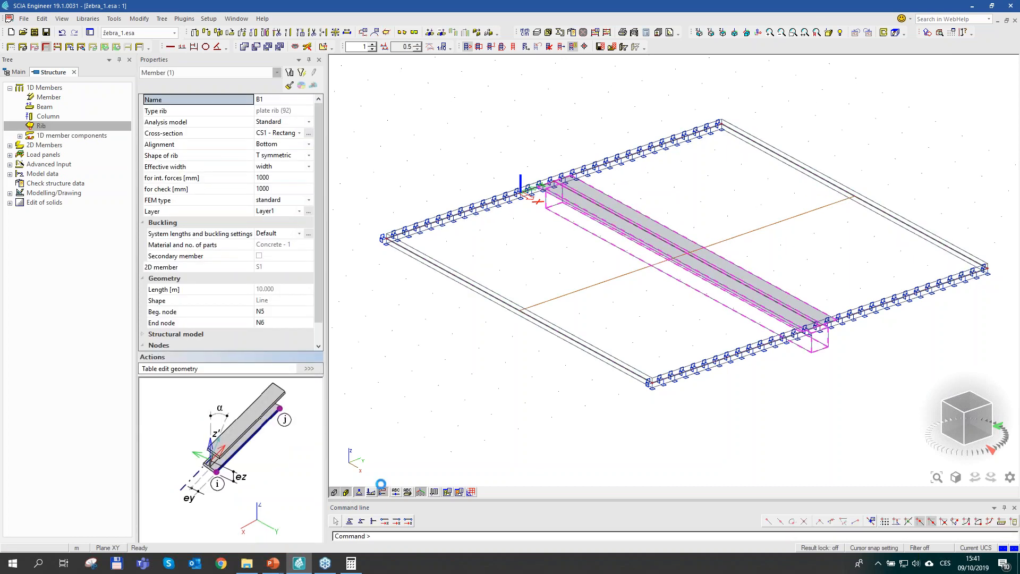
{"action": "scroll", "coordinate": [815, 276], "scroll_direction": "up", "scroll_amount": 3}
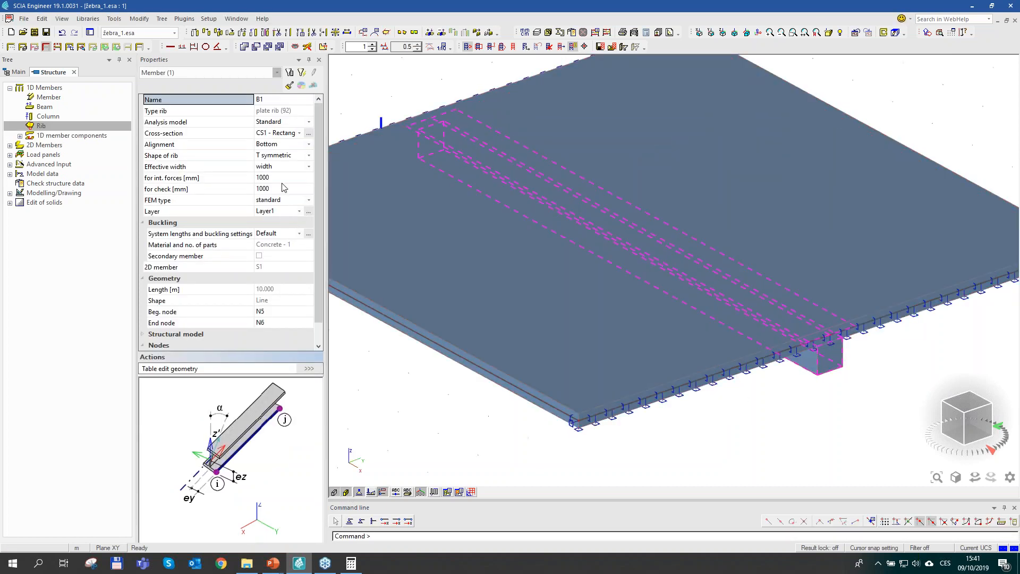
{"action": "left_click", "coordinate": [165, 146]}
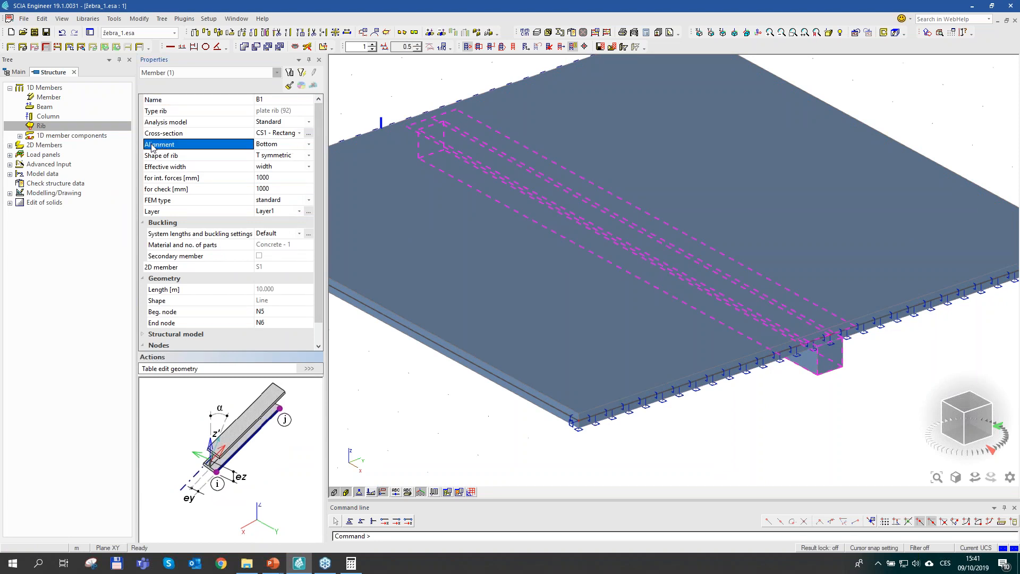
{"action": "left_click", "coordinate": [281, 148]}
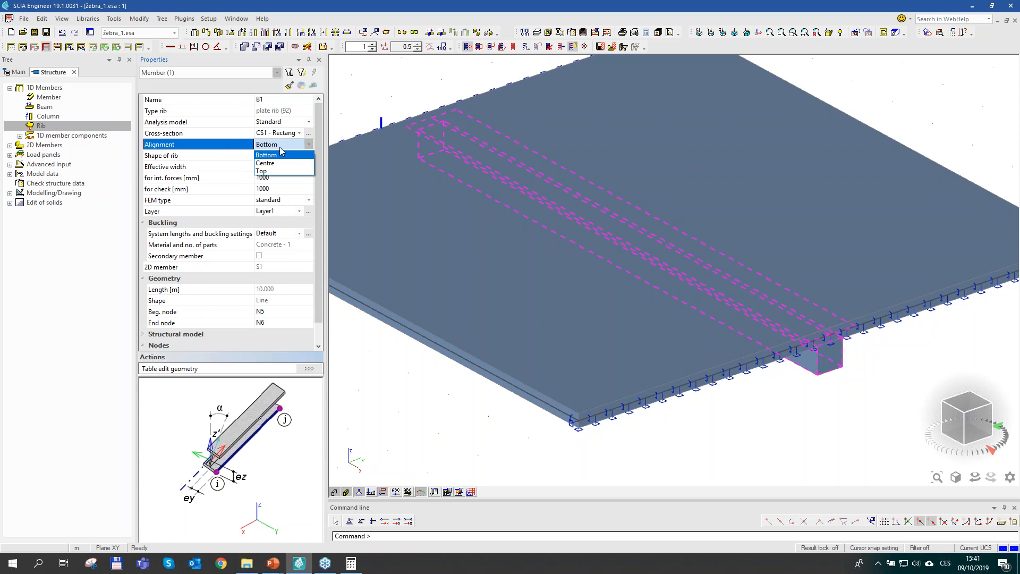
{"action": "left_click", "coordinate": [266, 163]}
{"action": "left_click", "coordinate": [287, 147]}
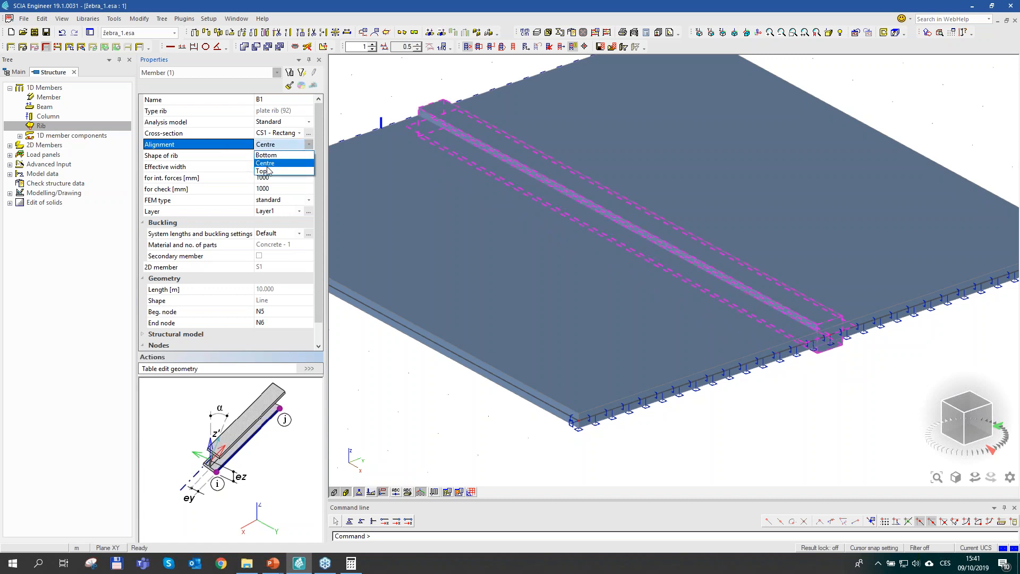
{"action": "left_click", "coordinate": [266, 171]}
{"action": "left_click", "coordinate": [282, 147]}
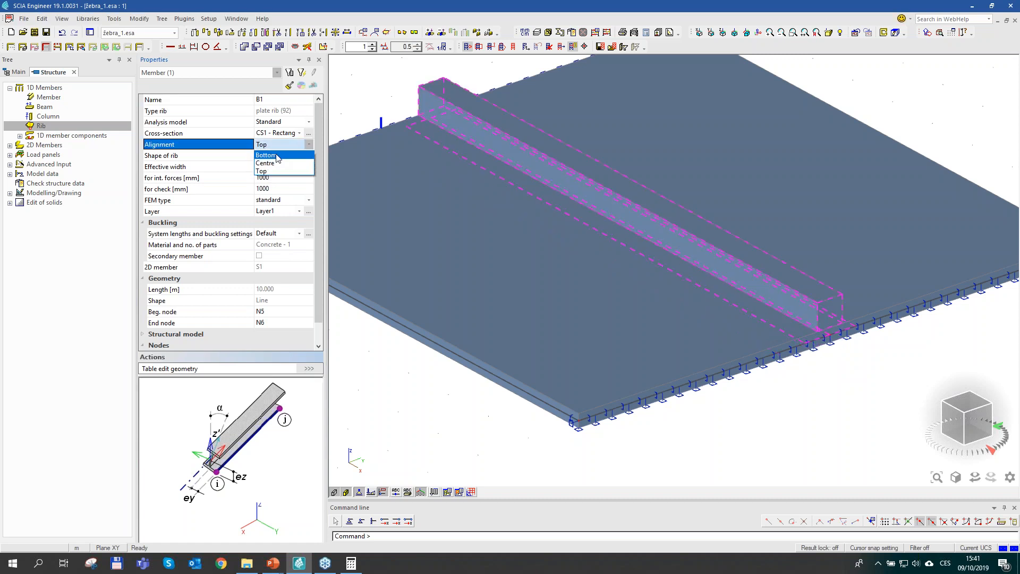
{"action": "left_click", "coordinate": [265, 155]}
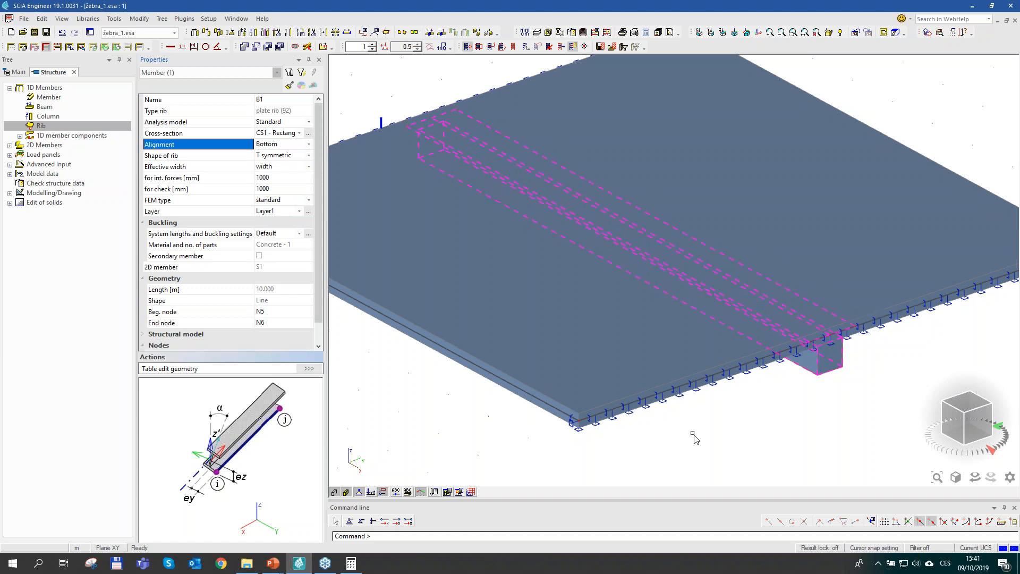
Step: Return the slab and rib from rendered display to wireframe volumes
{"action": "left_click", "coordinate": [334, 490]}
{"action": "left_click", "coordinate": [334, 490]}
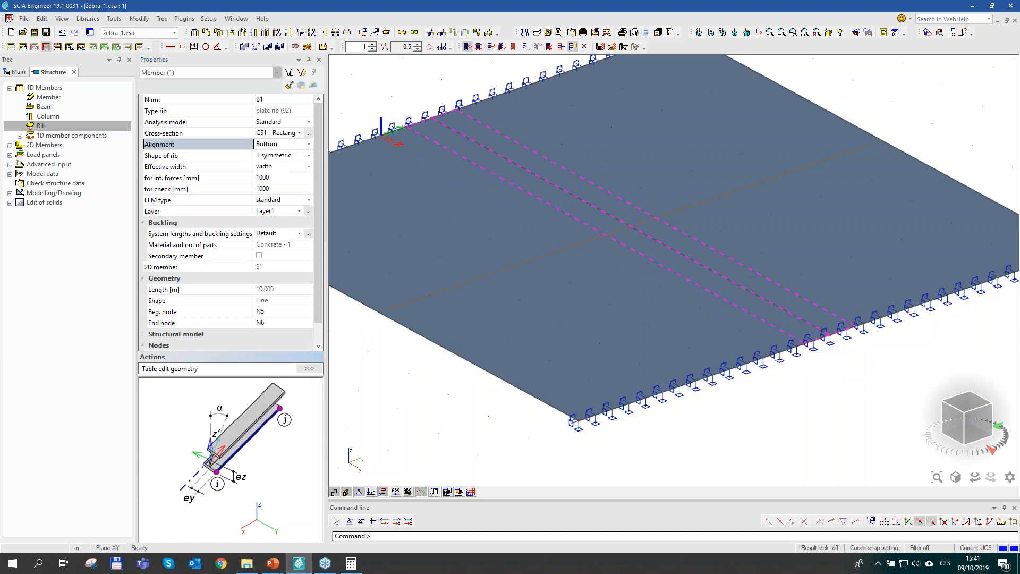
{"action": "left_click", "coordinate": [349, 492]}
{"action": "scroll", "coordinate": [598, 281], "scroll_direction": "down", "scroll_amount": 2}
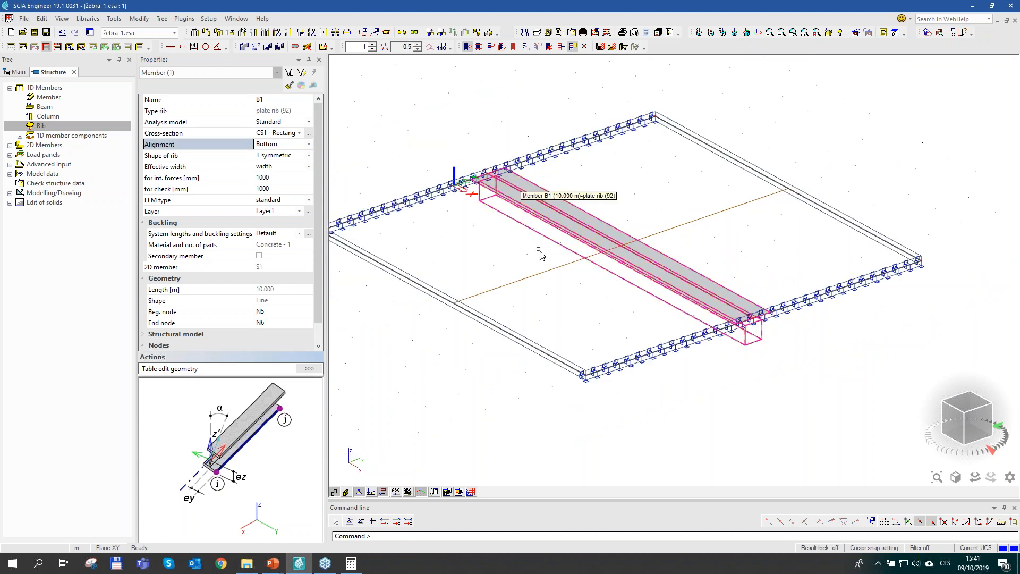
Step: Review the available shape options for rib B1 and keep T symmetric
{"action": "left_click", "coordinate": [176, 156]}
{"action": "left_click", "coordinate": [292, 156]}
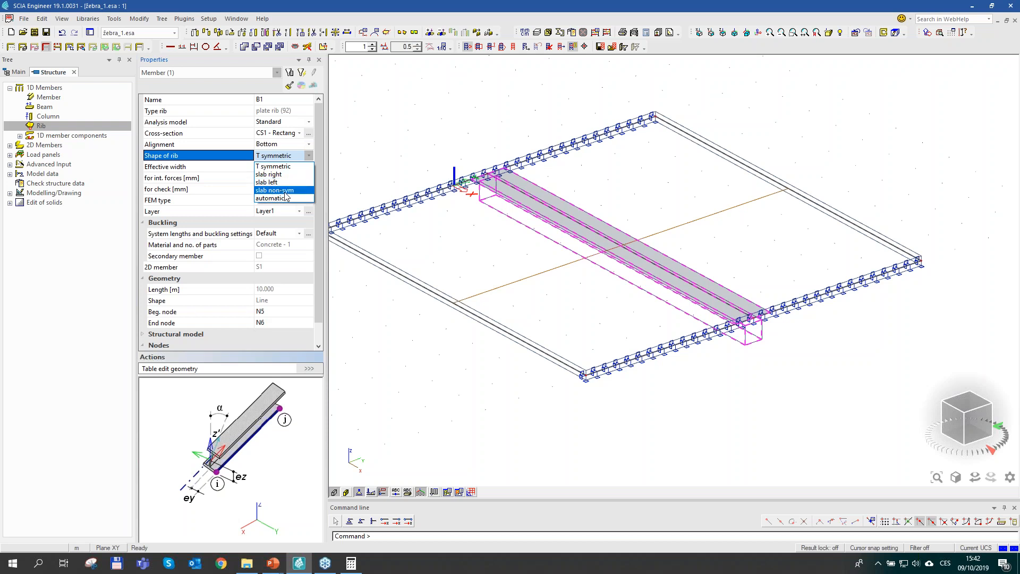
{"action": "left_click", "coordinate": [273, 167]}
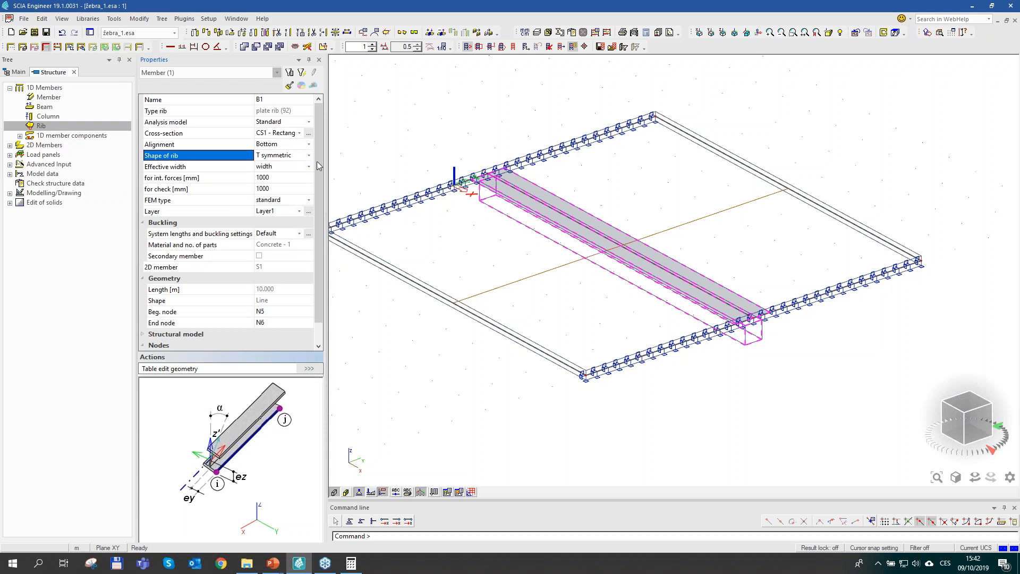
Step: Try number of thickness as the effective width of rib B1, and settle on default
{"action": "left_click", "coordinate": [189, 168]}
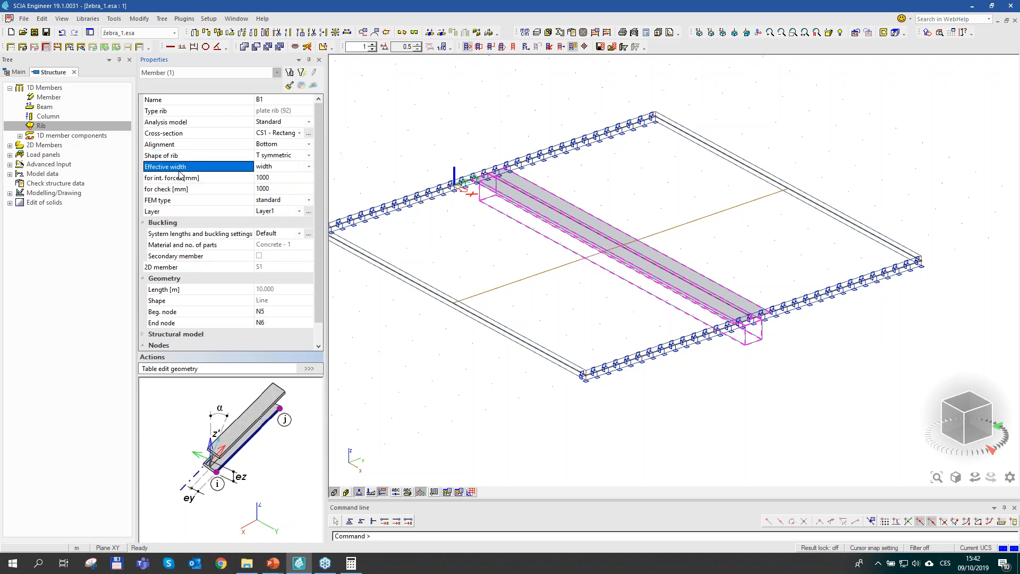
{"action": "left_click", "coordinate": [280, 168]}
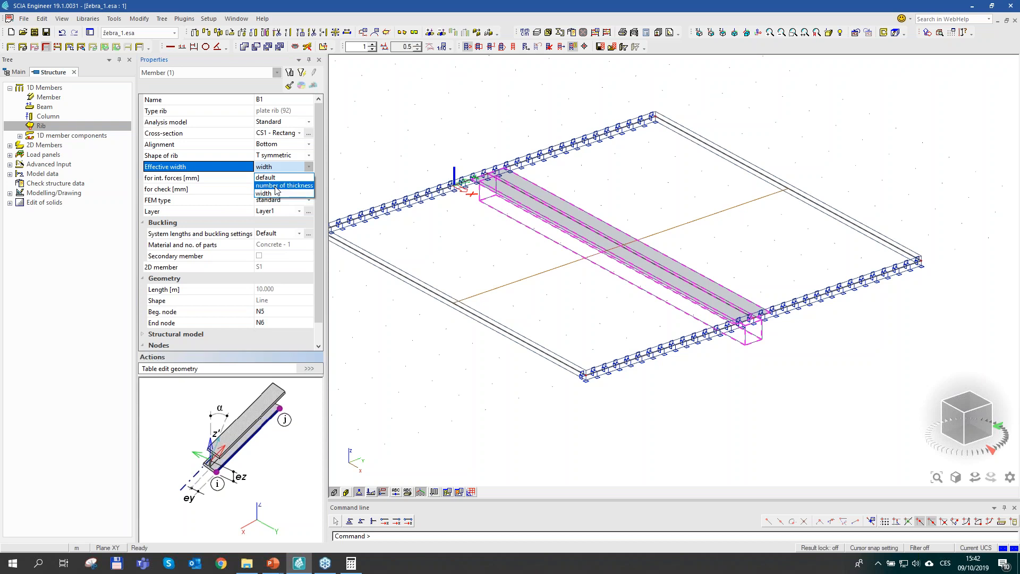
{"action": "left_click", "coordinate": [276, 186]}
{"action": "left_click", "coordinate": [284, 168]}
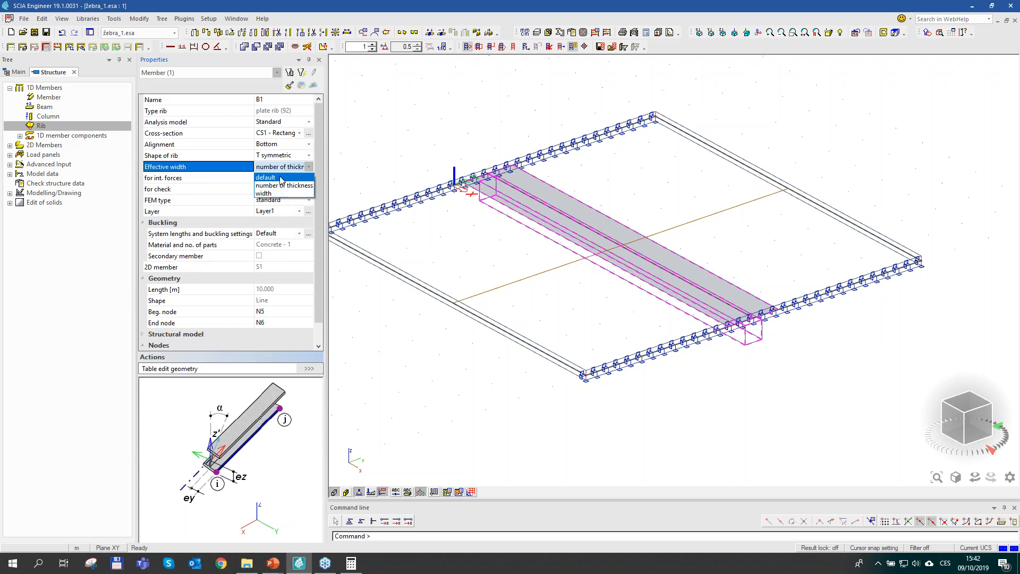
{"action": "left_click", "coordinate": [279, 178]}
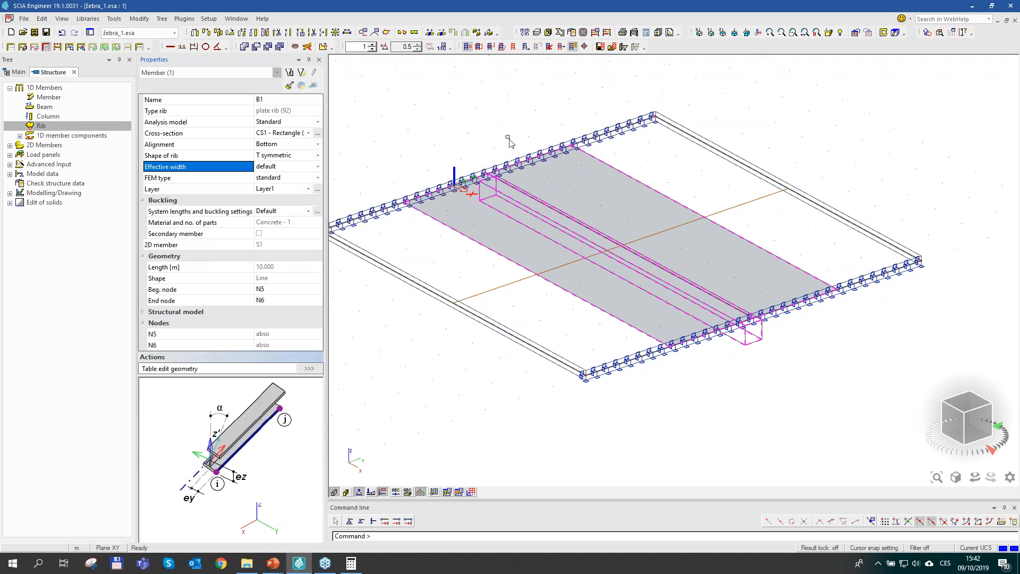
Step: Check the number of thicknesses of rib plate in the advanced solver settings, and leave without changing anything
{"action": "left_click", "coordinate": [207, 21]}
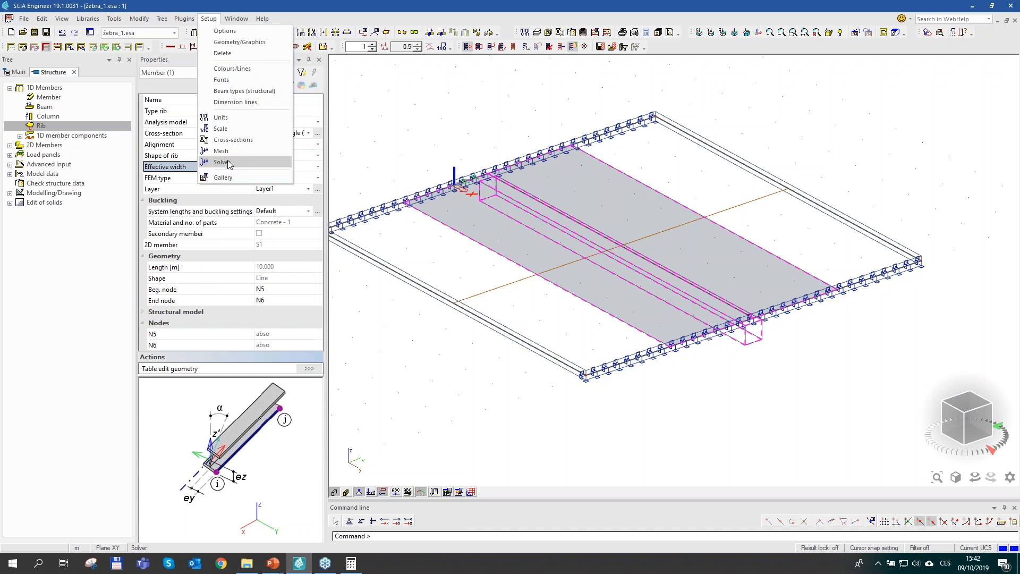
{"action": "left_click", "coordinate": [228, 160]}
{"action": "double_click", "coordinate": [343, 196]}
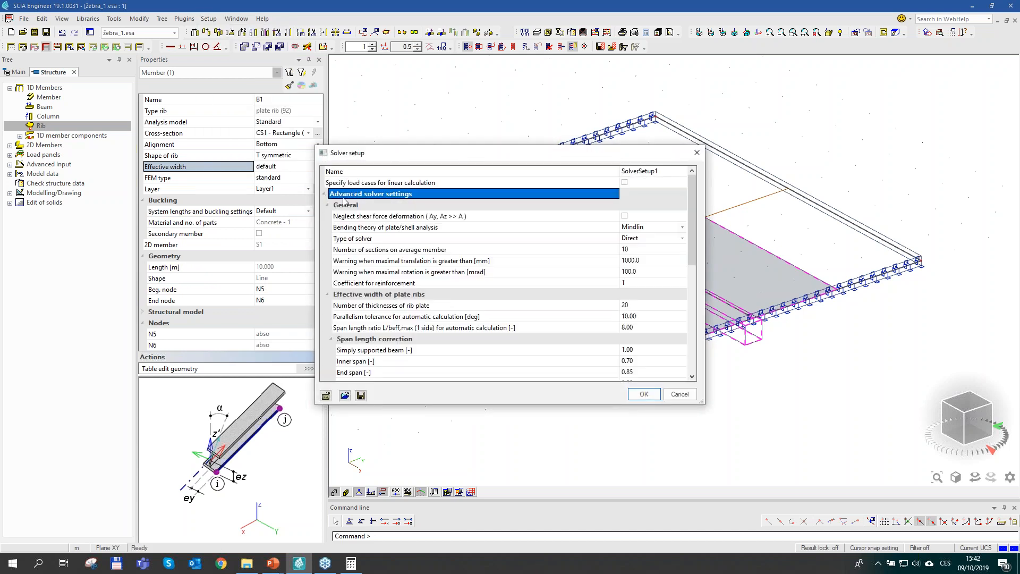
{"action": "left_click", "coordinate": [430, 306]}
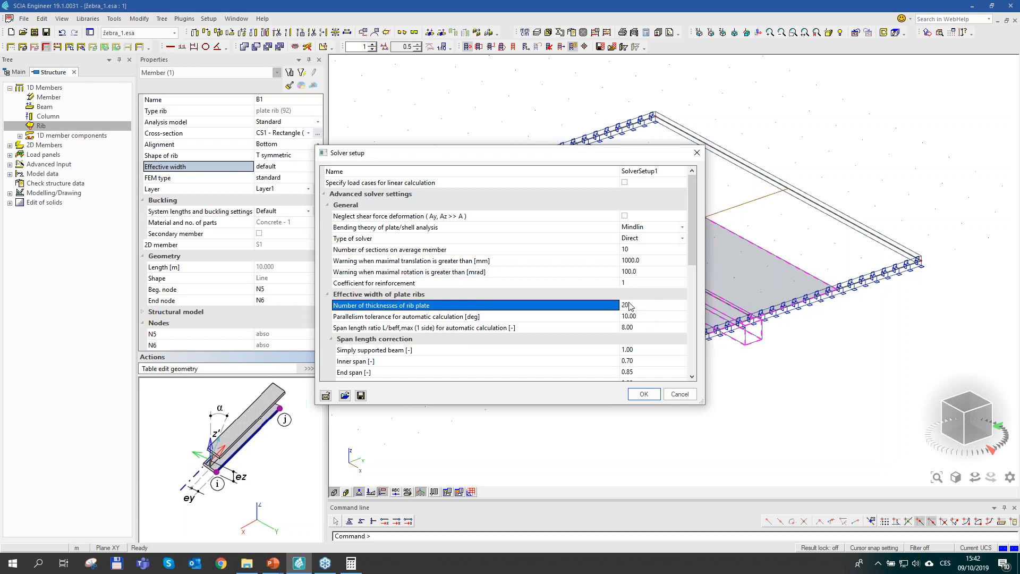
{"action": "left_click", "coordinate": [681, 397]}
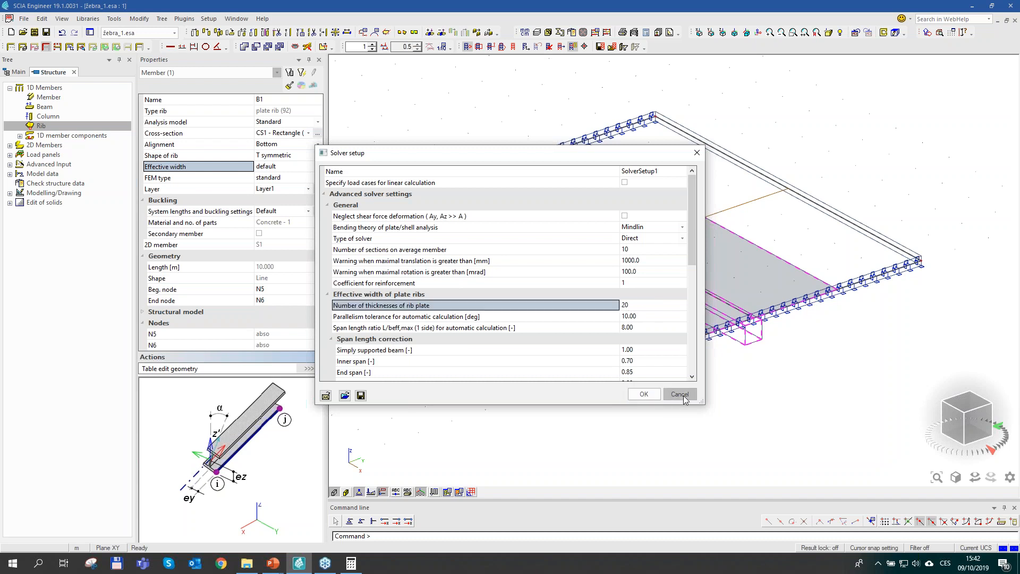
Step: Define the effective width of rib B1 by width and set it to 2000 mm for internal forces
{"action": "left_click", "coordinate": [274, 168]}
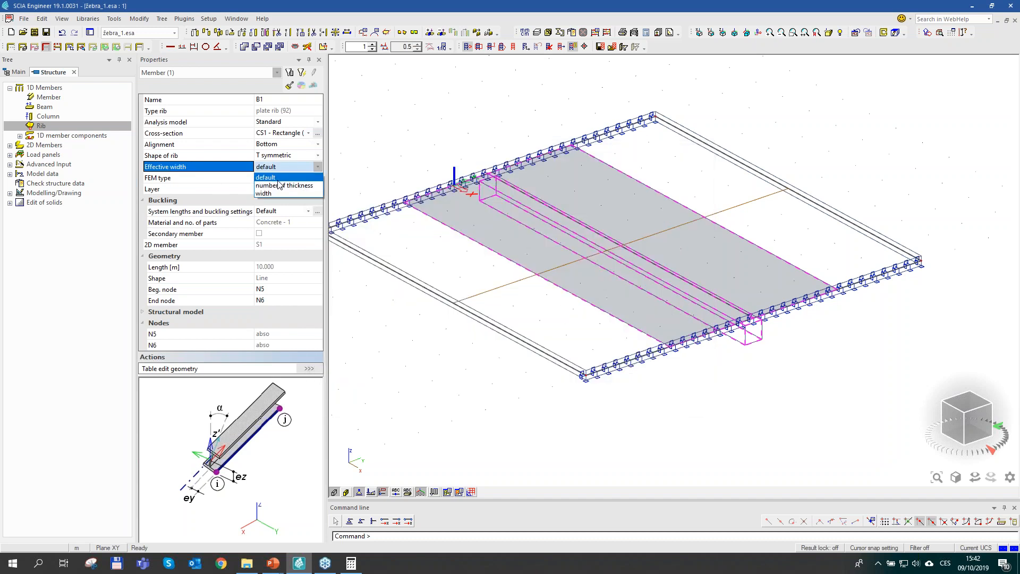
{"action": "left_click", "coordinate": [276, 196]}
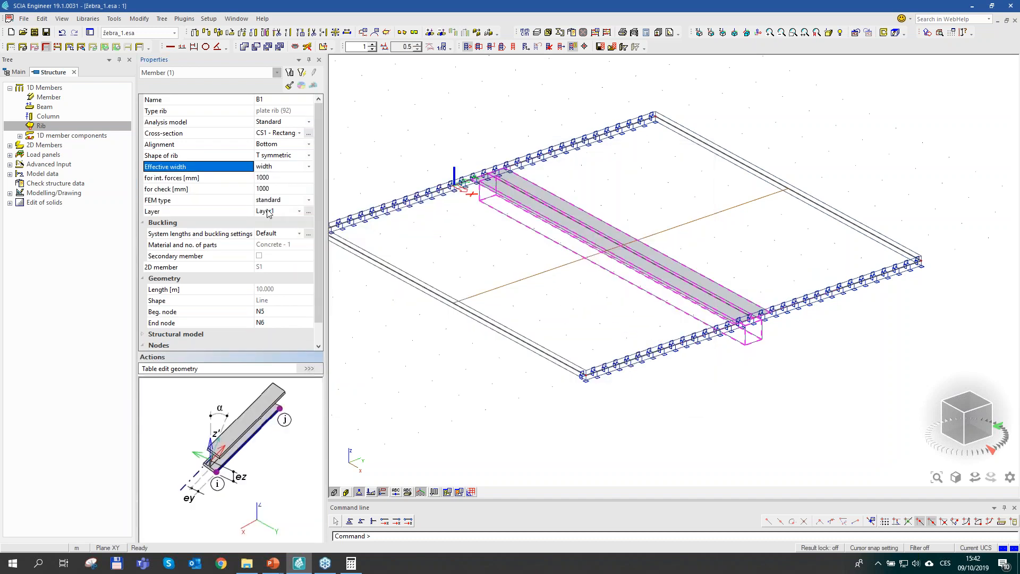
{"action": "left_click", "coordinate": [186, 179]}
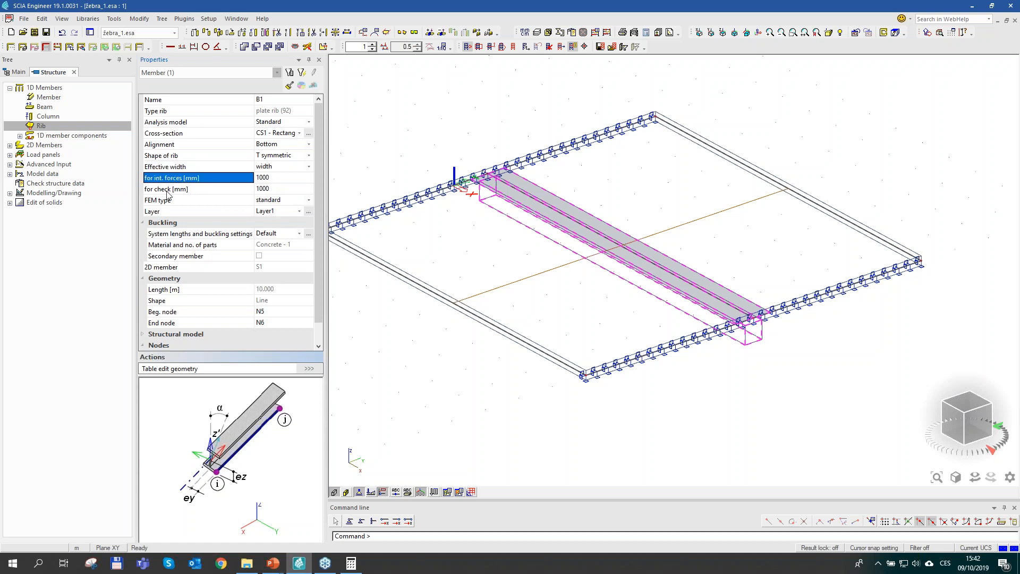
{"action": "left_click", "coordinate": [164, 191]}
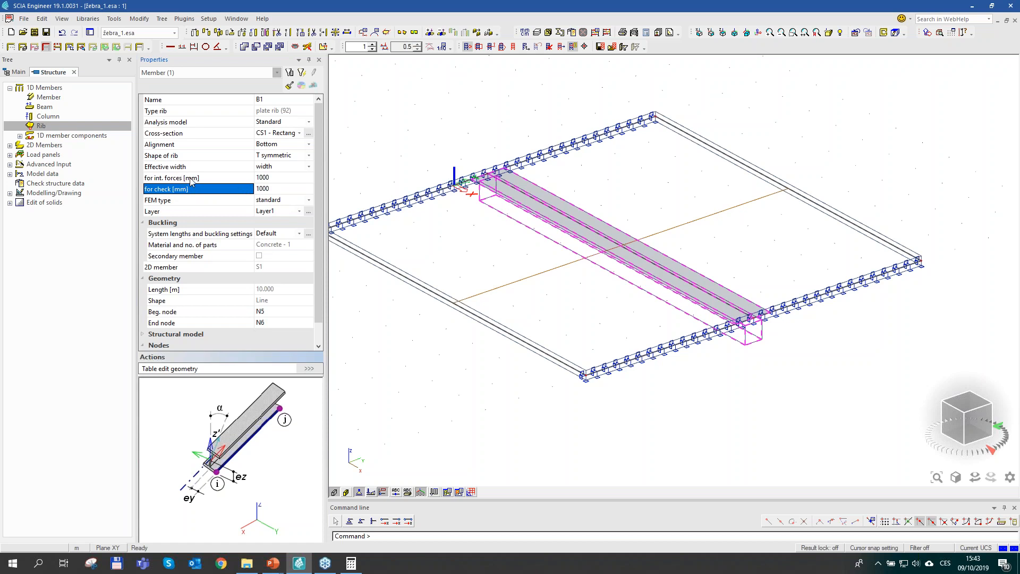
{"action": "left_click", "coordinate": [269, 180]}
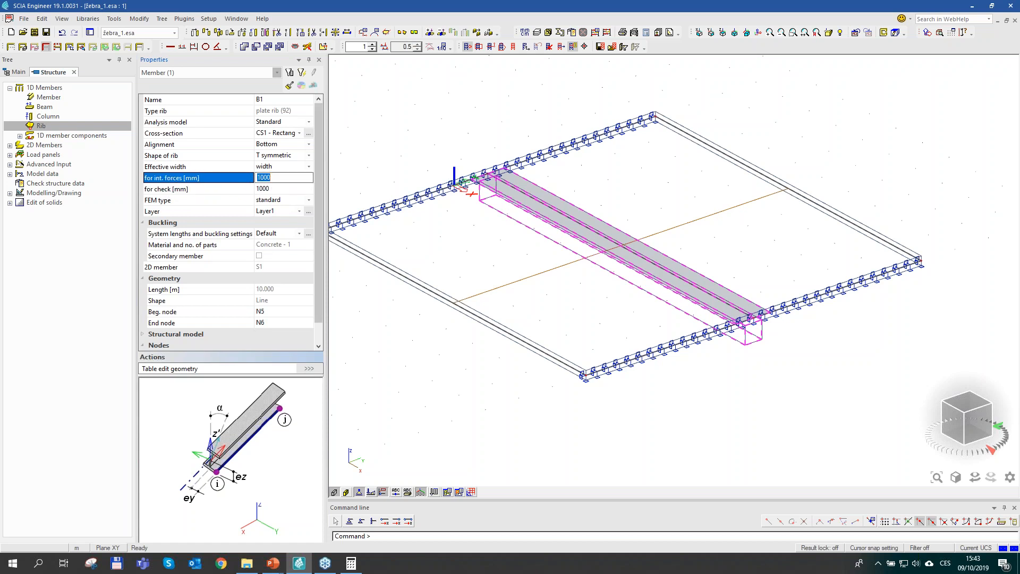
{"action": "type", "text": "2000"}
{"action": "key", "text": "Return"}
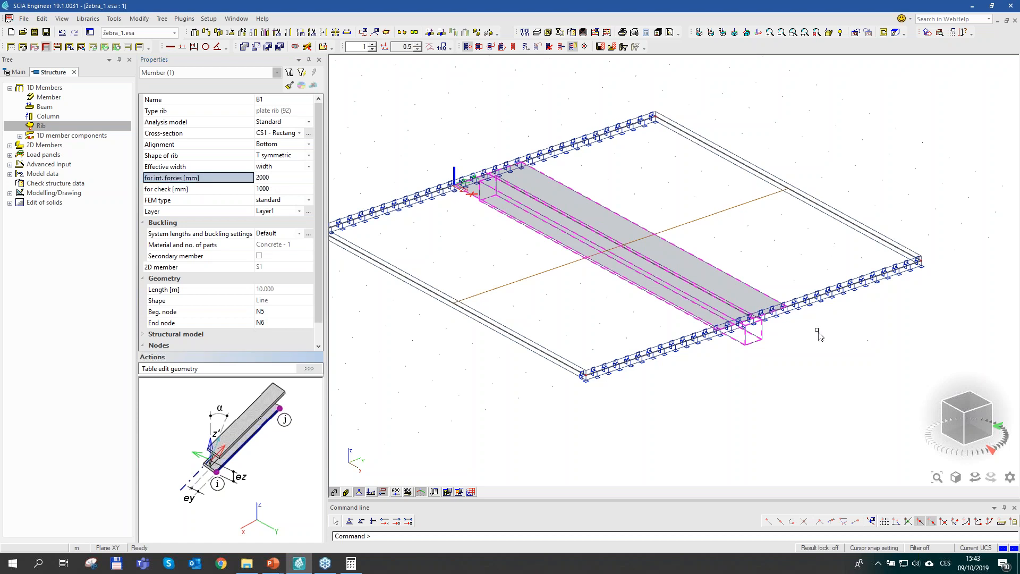
Step: Run the linear calculation of the slab with the rib and close the analysis report
{"action": "left_click", "coordinate": [595, 32]}
{"action": "left_click", "coordinate": [413, 399]}
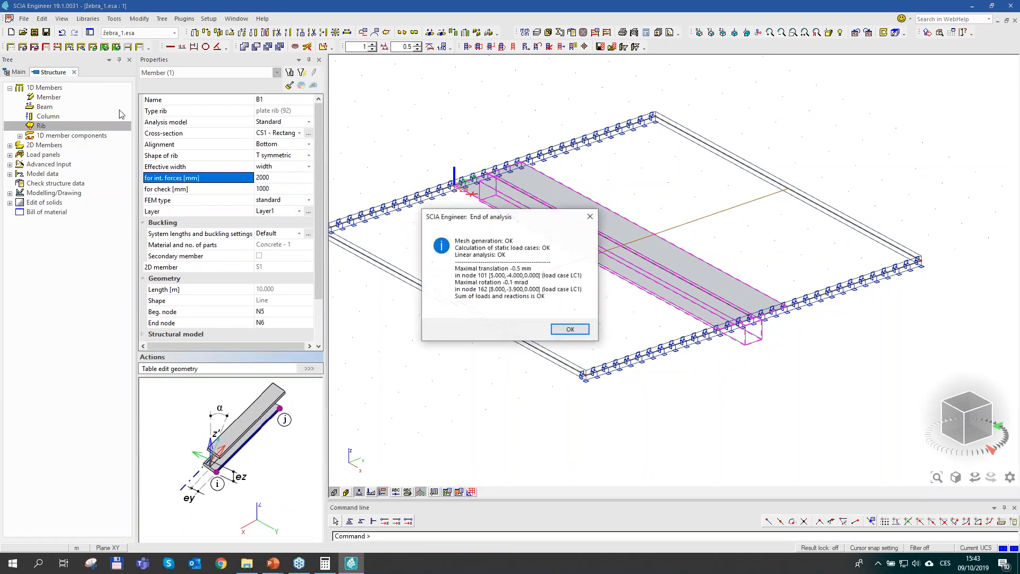
{"action": "left_click", "coordinate": [568, 330]}
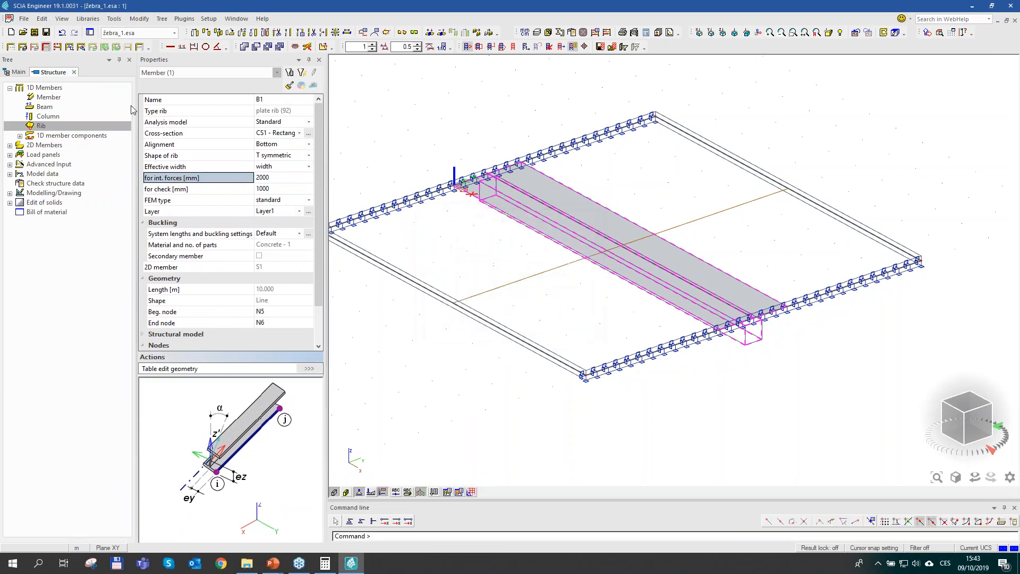
Step: Open the 1D internal forces results for beams and select M_y as the displayed value
{"action": "left_click", "coordinate": [74, 71]}
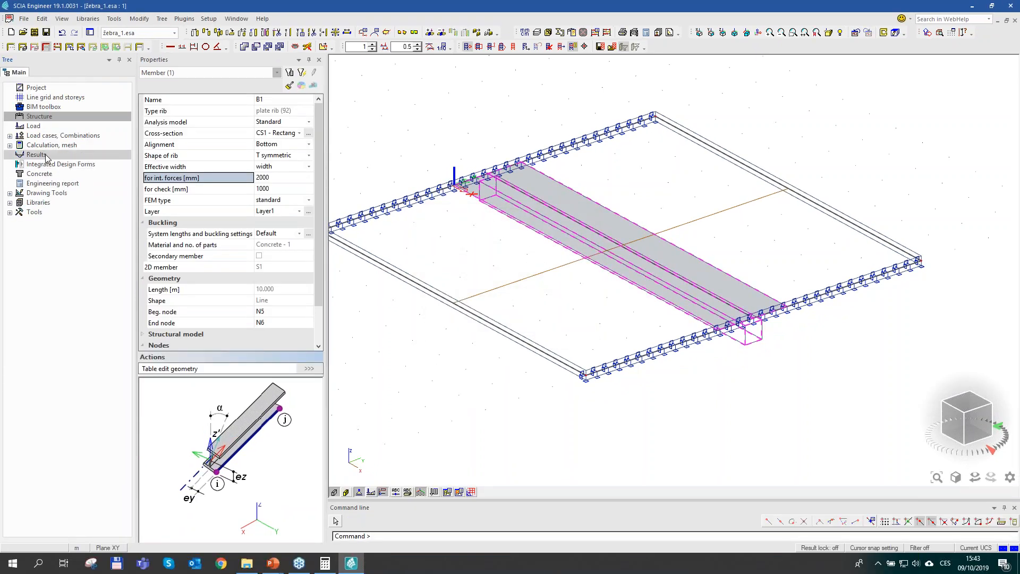
{"action": "left_click", "coordinate": [45, 155]}
{"action": "double_click", "coordinate": [56, 128]}
{"action": "left_click", "coordinate": [56, 135]}
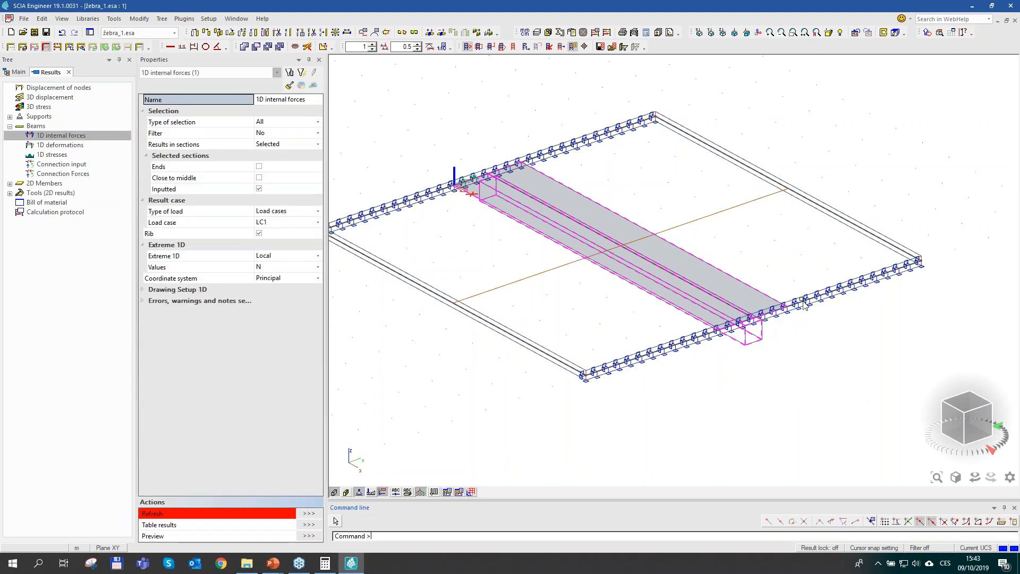
{"action": "left_click", "coordinate": [263, 267]}
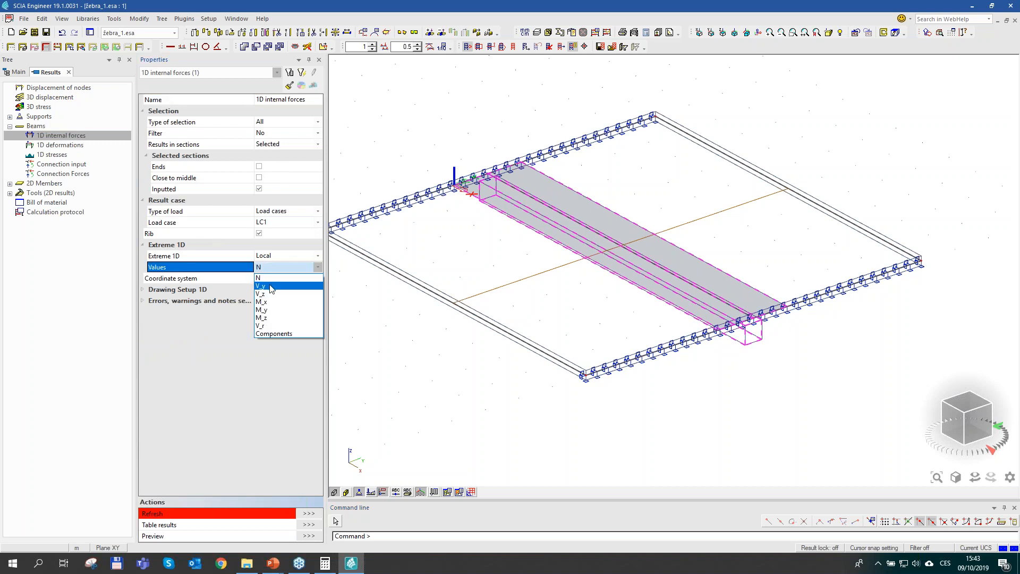
{"action": "left_click", "coordinate": [272, 310]}
Step: Exclude the rib contribution from the 1D internal forces and refresh the M_y results
{"action": "left_click", "coordinate": [200, 234]}
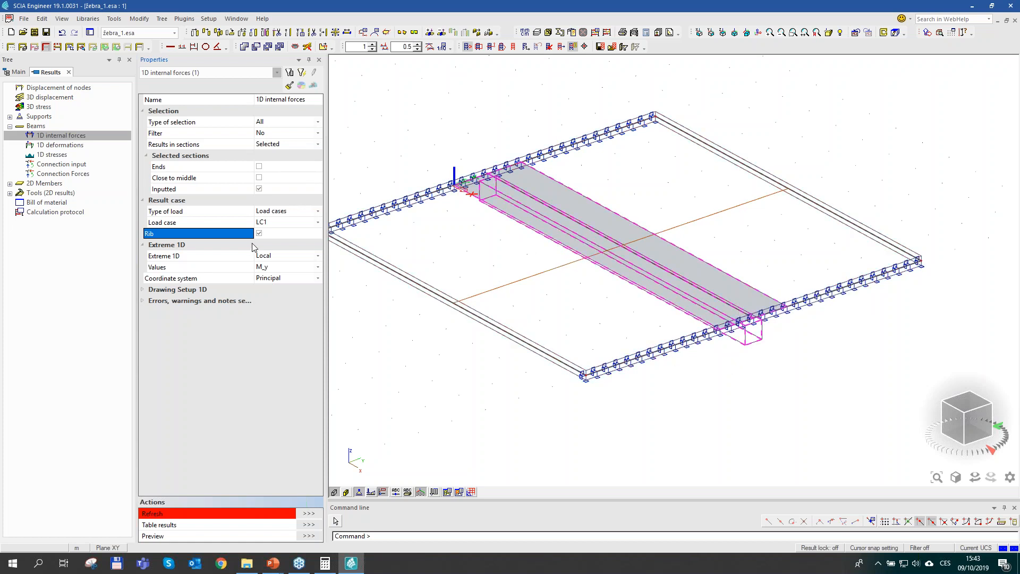
{"action": "key", "text": "ctrl"}
{"action": "key", "text": "ctrl"}
{"action": "key", "text": "ctrl"}
{"action": "left_click", "coordinate": [308, 513]}
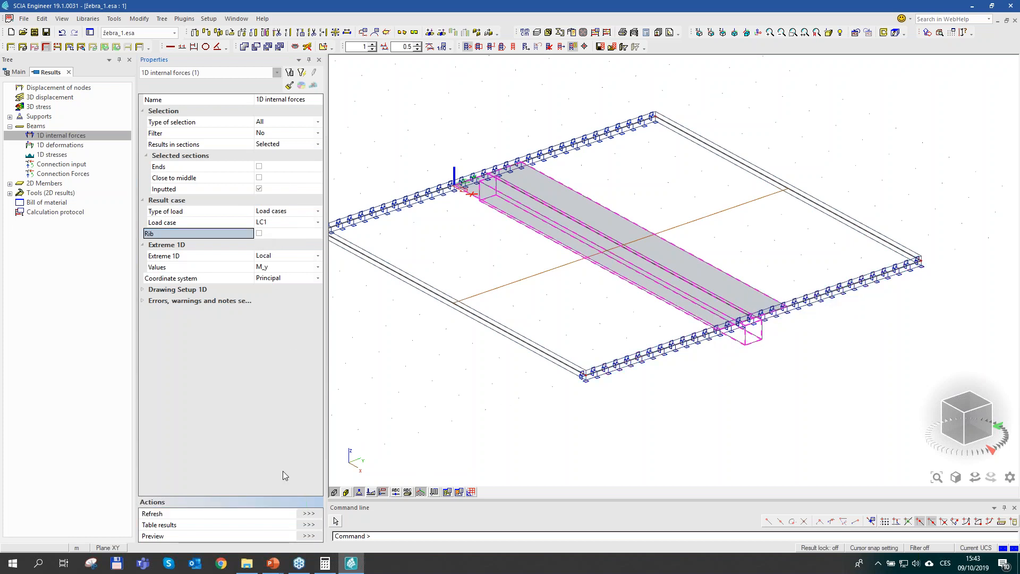
{"action": "left_click", "coordinate": [309, 514]}
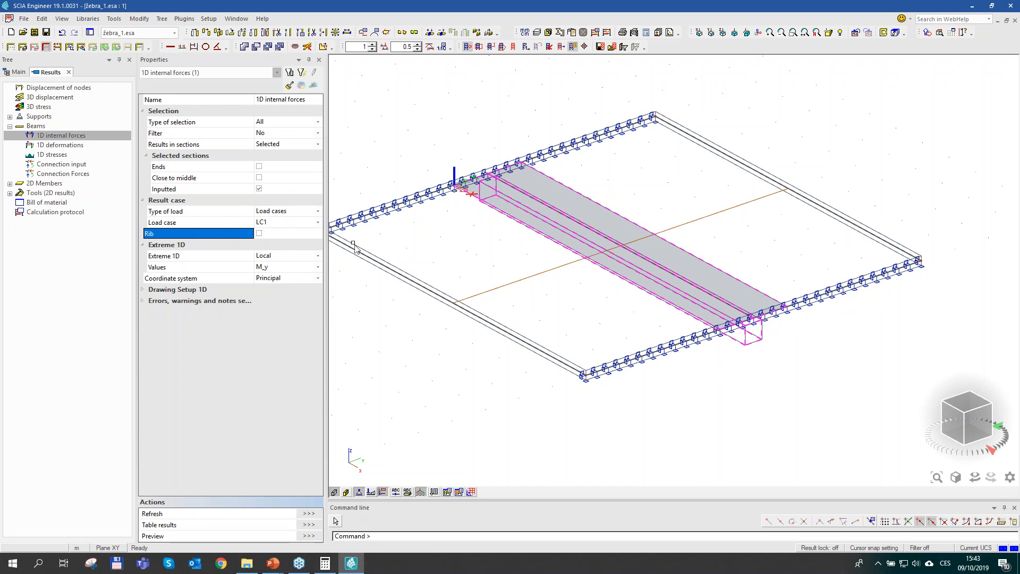
Step: Keep M_y as the 1D internal forces value and include the rib contribution again
{"action": "left_click", "coordinate": [290, 270]}
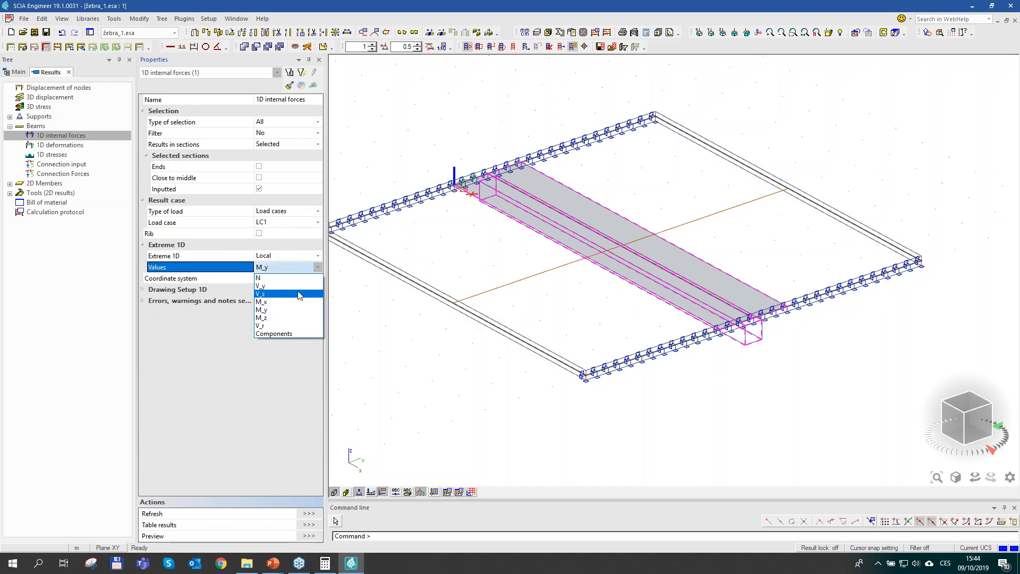
{"action": "left_click", "coordinate": [582, 295]}
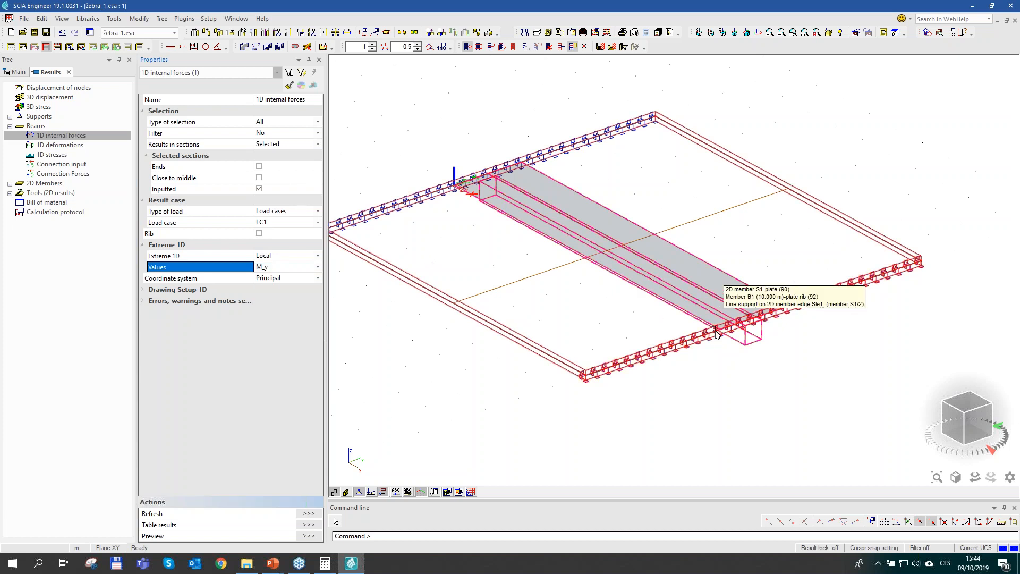
{"action": "scroll", "coordinate": [696, 326], "scroll_direction": "up", "scroll_amount": 3}
{"action": "right_click_drag", "start_coordinate": [818, 382], "coordinate": [813, 380], "text": "ctrl"}
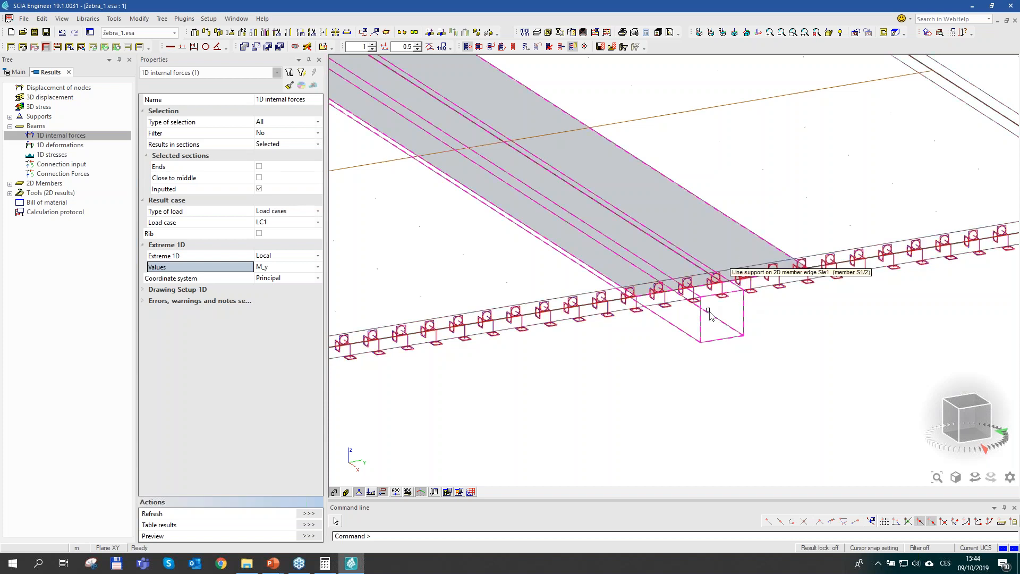
{"action": "middle_click_drag", "start_coordinate": [746, 346], "coordinate": [746, 352]}
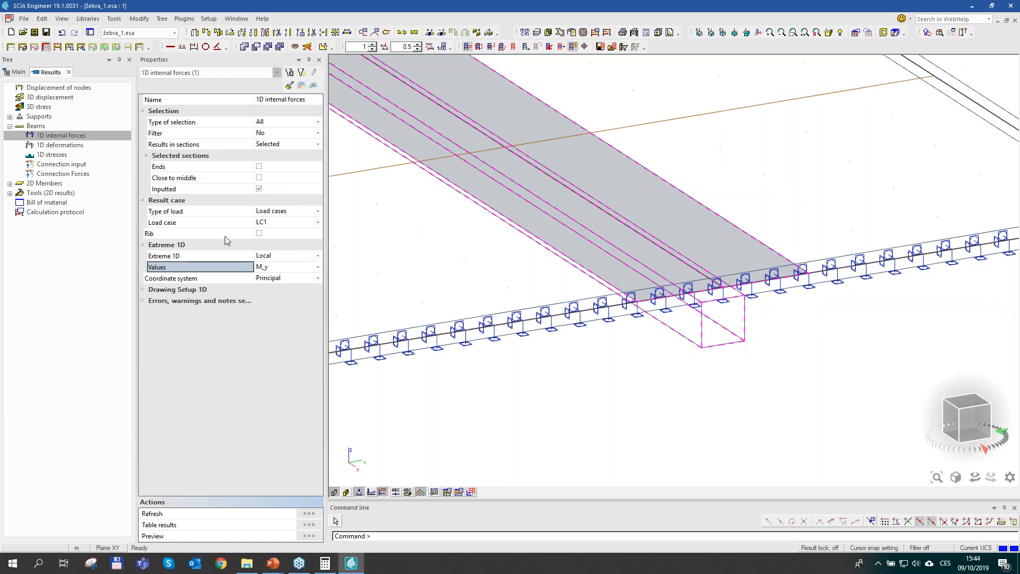
{"action": "left_click", "coordinate": [260, 235]}
{"action": "left_click", "coordinate": [259, 235]}
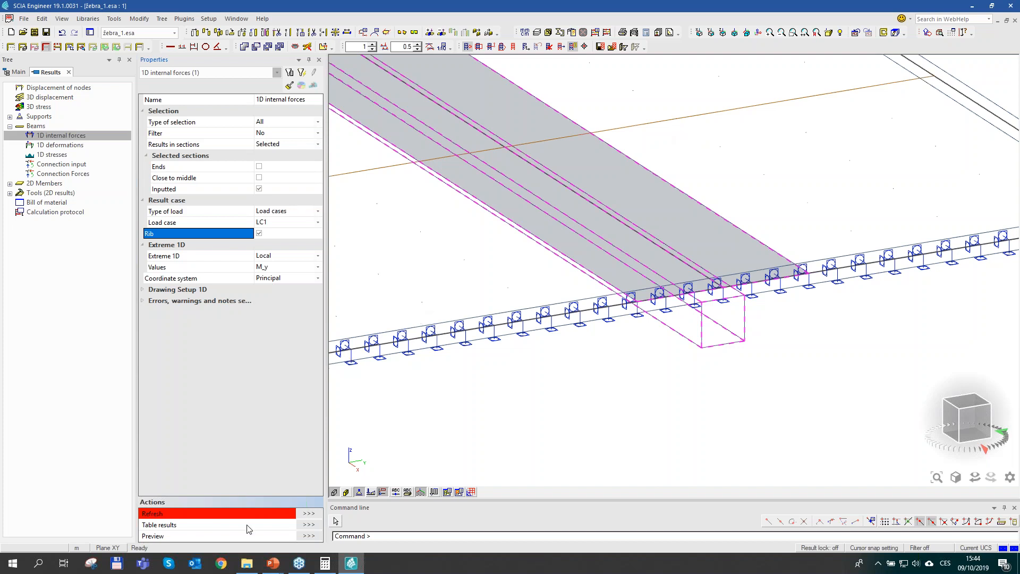
Step: Open the project file žebra_2.esa from the file explorer
{"action": "left_click", "coordinate": [247, 564]}
{"action": "left_click", "coordinate": [513, 135]}
{"action": "left_click", "coordinate": [240, 568]}
{"action": "left_click_drag", "start_coordinate": [374, 248], "coordinate": [672, 111]}
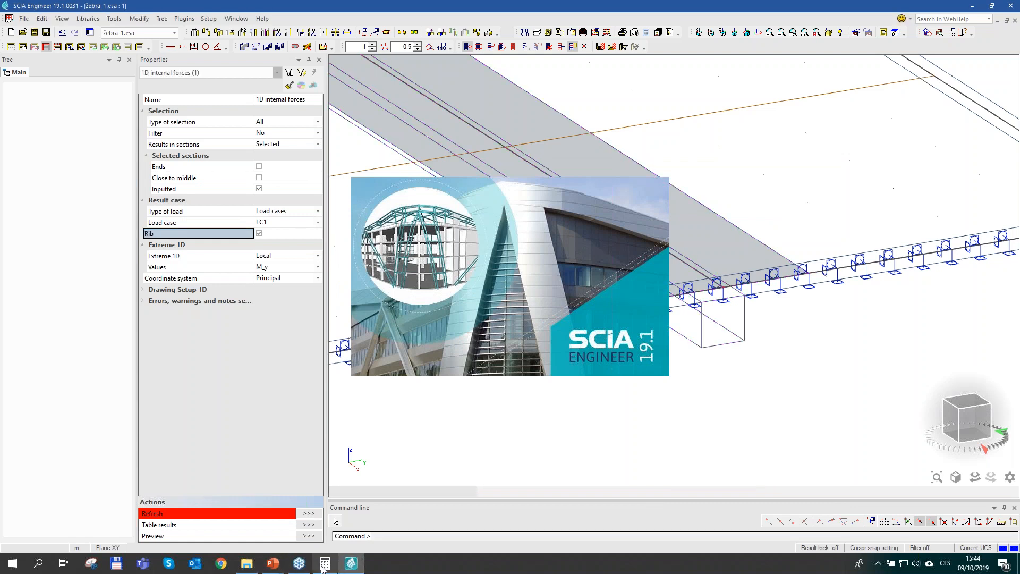
Step: Examine the rib cross-section dimensions on the RIBS slide in PowerPoint, and return to the žebra_2 model
{"action": "mouse_move", "coordinate": [277, 568]}
{"action": "left_click", "coordinate": [330, 523]}
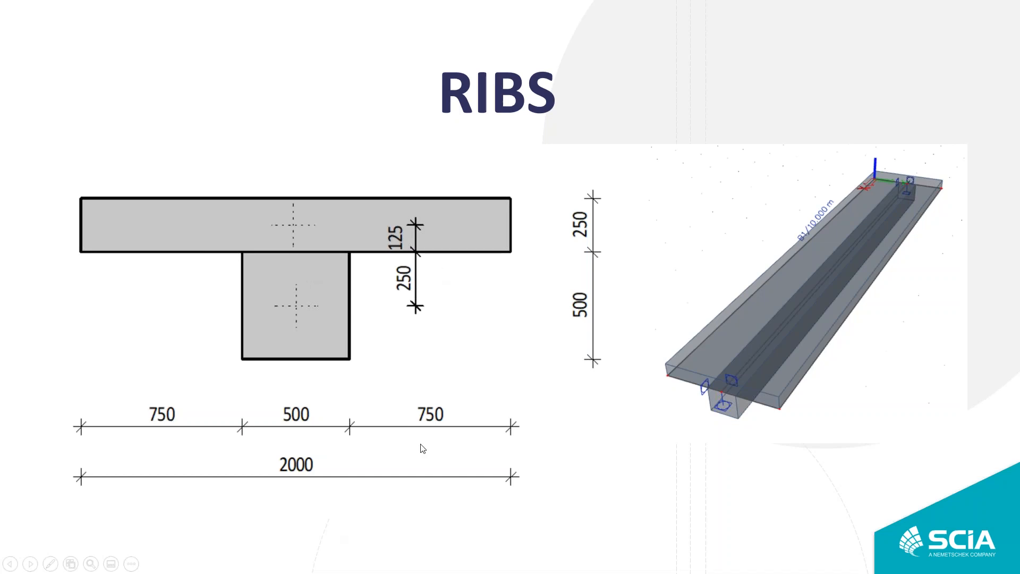
{"action": "key", "text": "alt+Tab"}
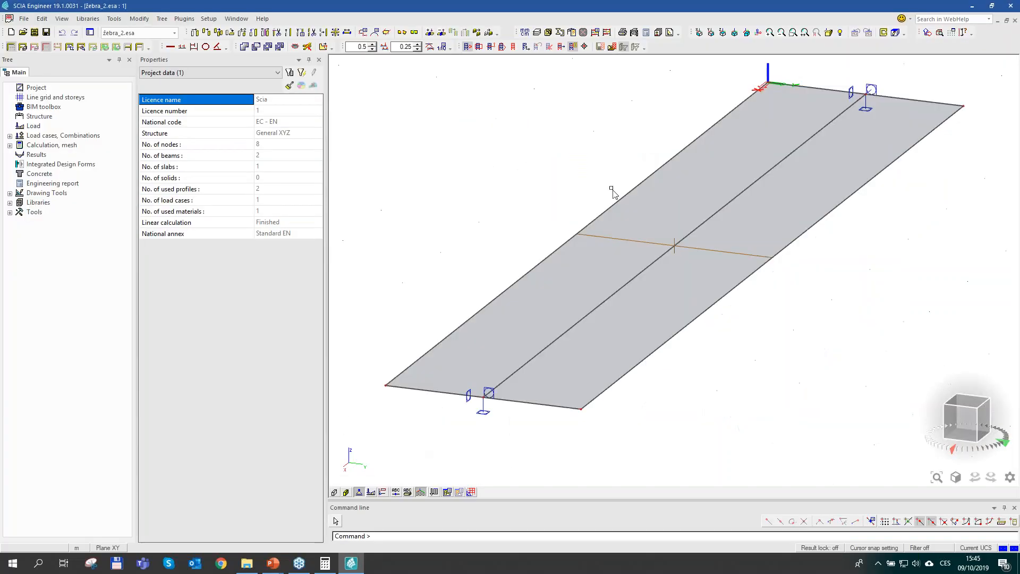
Step: Display the 2D internal forces m_x on the slab for load case LC1 without the rib contribution
{"action": "scroll", "coordinate": [614, 194], "scroll_direction": "down", "scroll_amount": 3}
{"action": "middle_click_drag", "start_coordinate": [712, 222], "coordinate": [684, 226]}
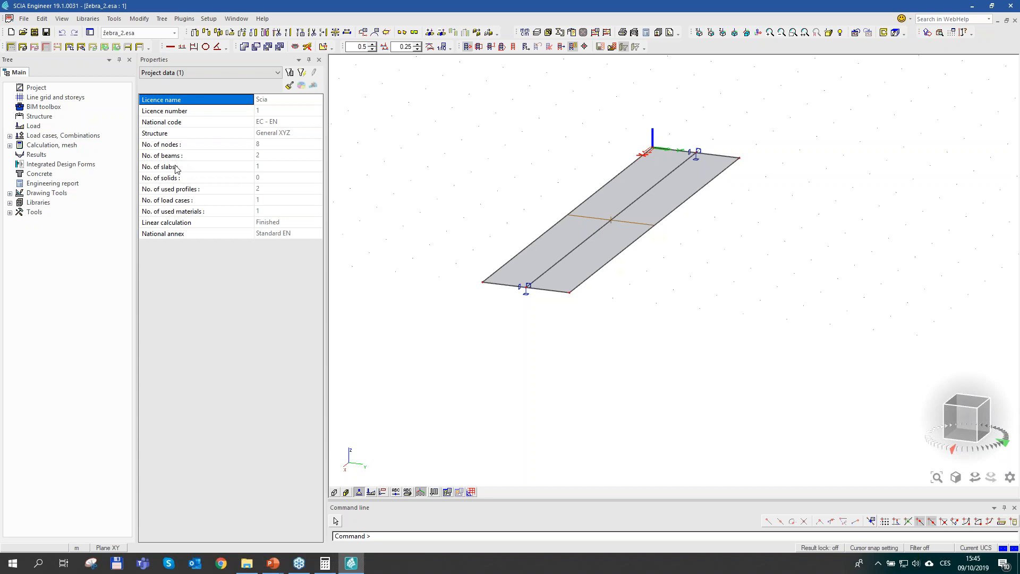
{"action": "left_click", "coordinate": [36, 154]}
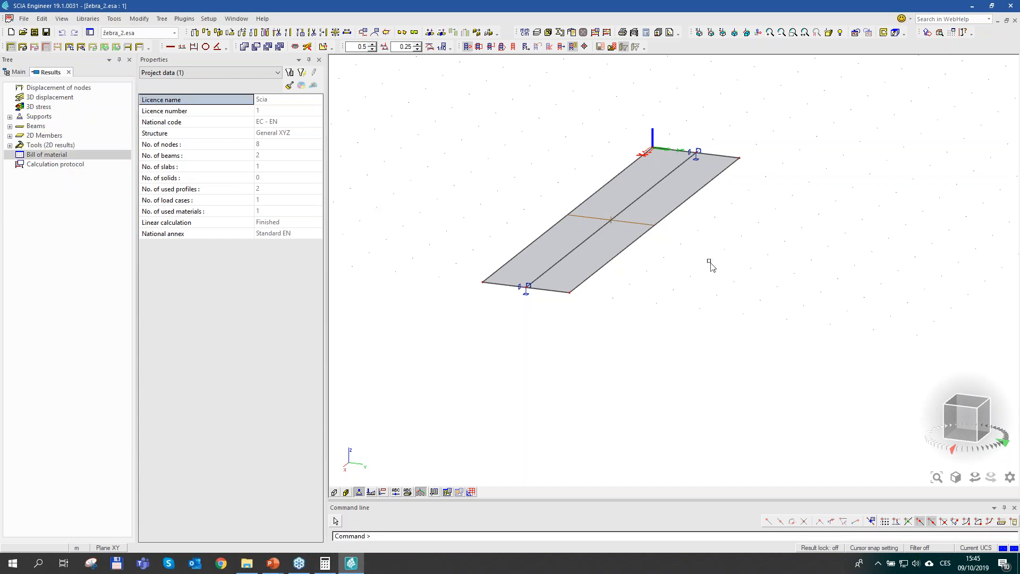
{"action": "left_click", "coordinate": [53, 135]}
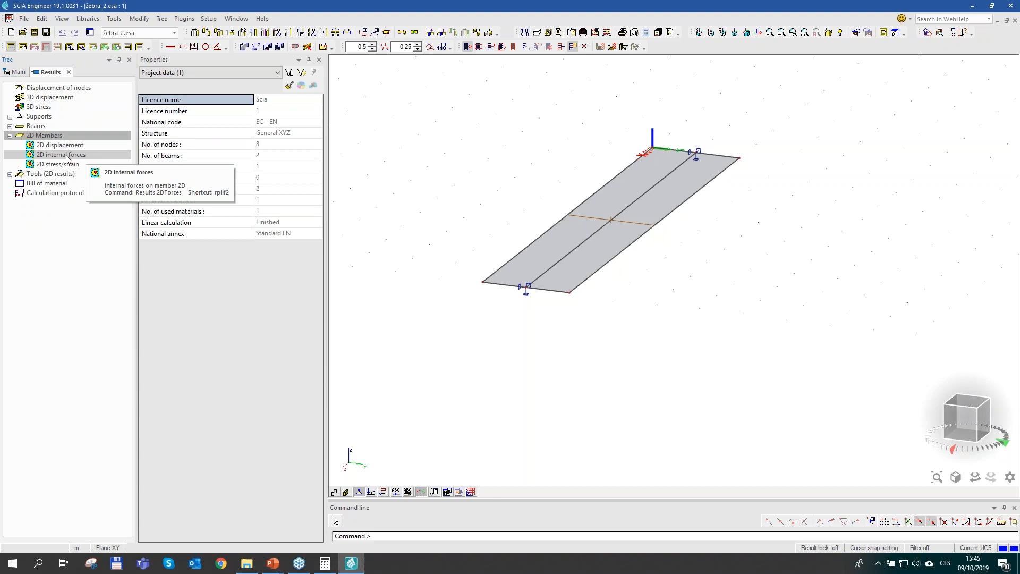
{"action": "left_click", "coordinate": [67, 155]}
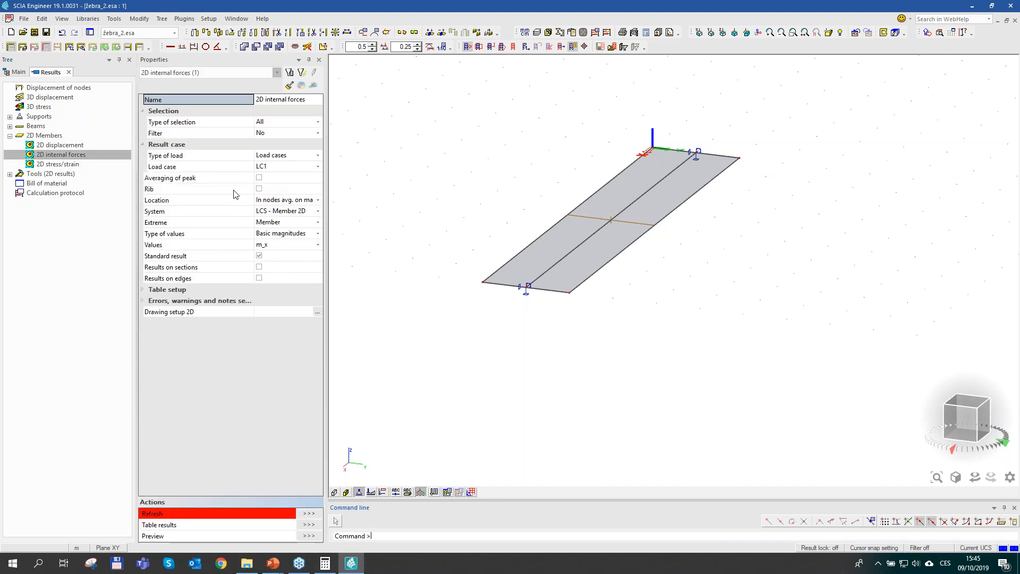
{"action": "left_click", "coordinate": [165, 193]}
{"action": "left_click", "coordinate": [308, 513]}
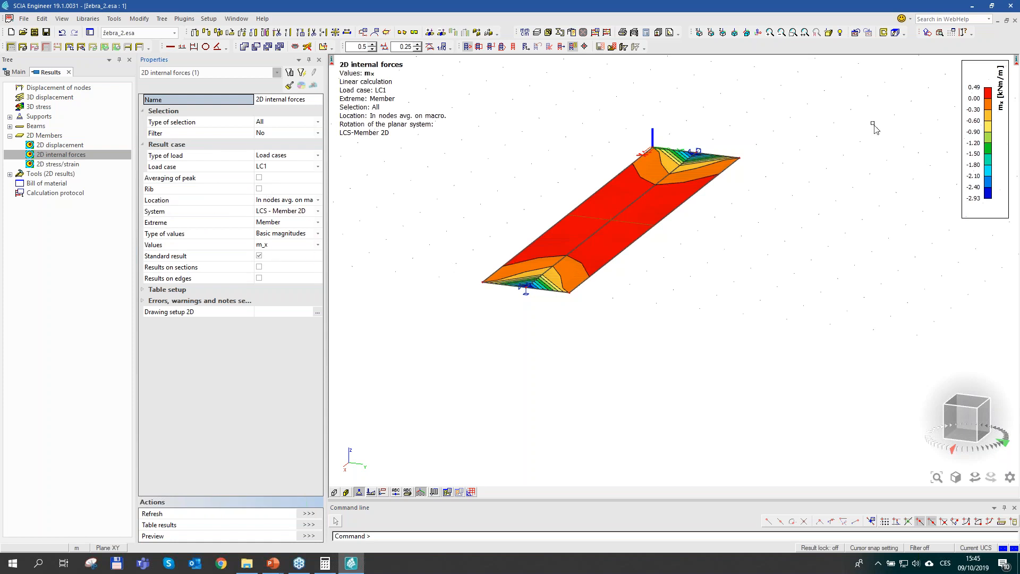
Step: Include the rib in the 2D internal forces and refresh the m_x results on the slab
{"action": "middle_click_drag", "start_coordinate": [518, 241], "coordinate": [513, 242]}
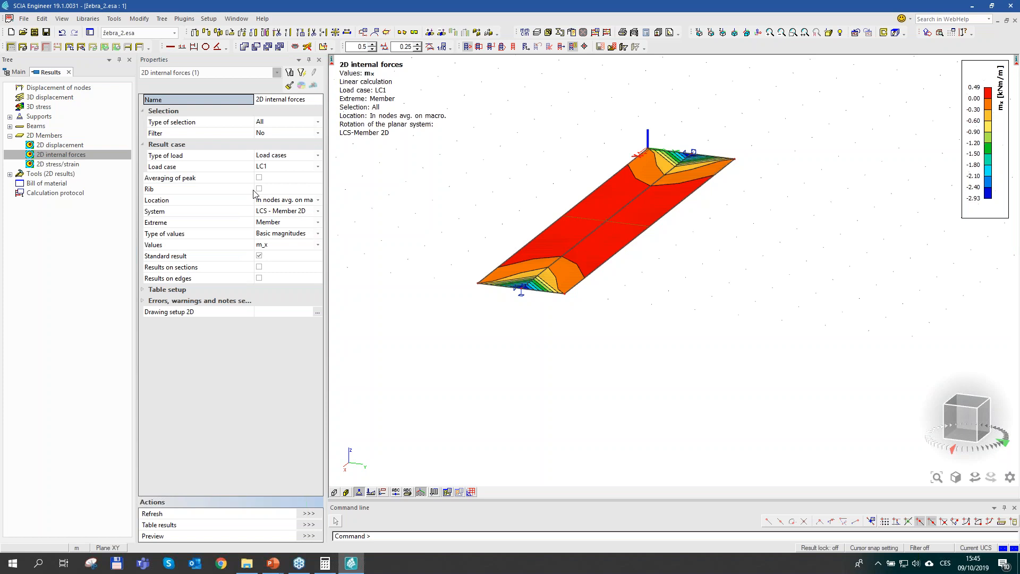
{"action": "left_click", "coordinate": [259, 189]}
{"action": "left_click", "coordinate": [309, 514]}
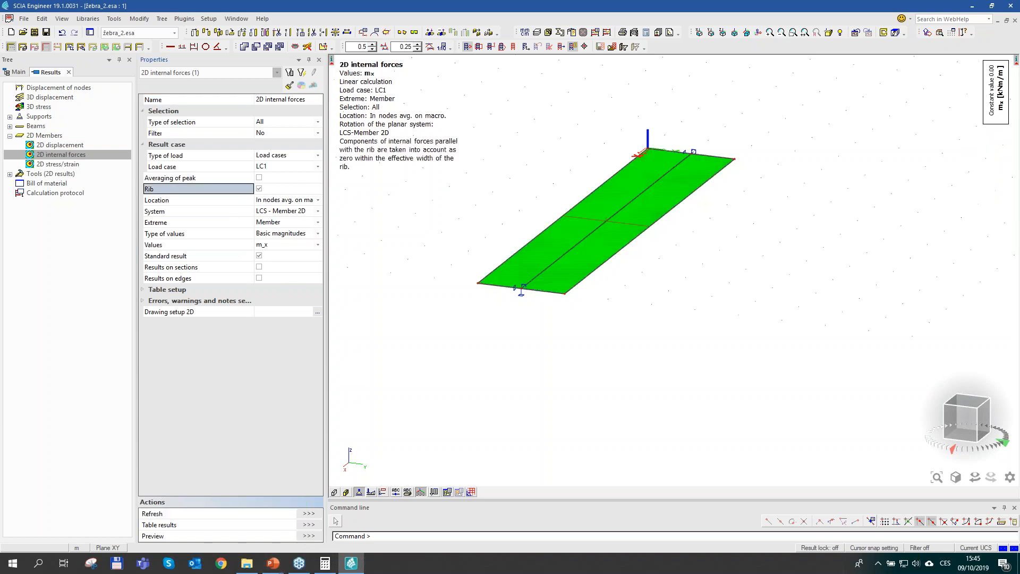
{"action": "middle_click_drag", "start_coordinate": [915, 211], "coordinate": [885, 218]}
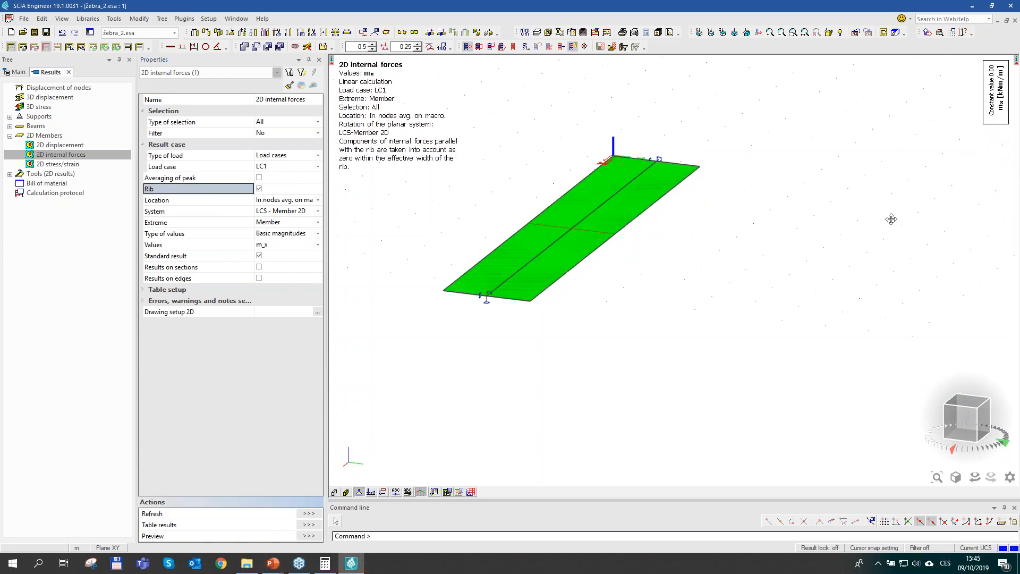
{"action": "middle_click_drag", "start_coordinate": [455, 205], "coordinate": [483, 205]}
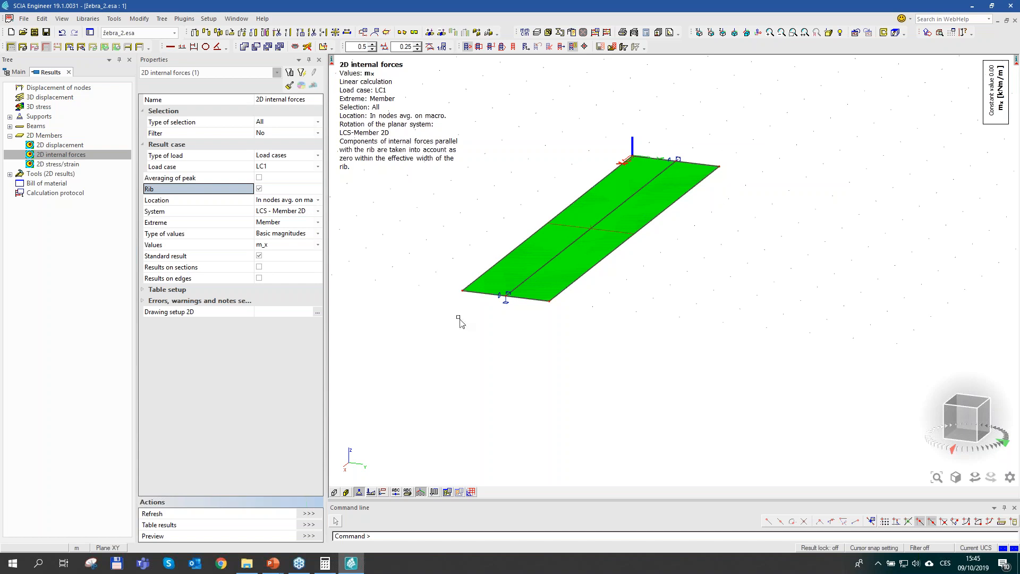
Step: Display the 2D internal forces n_x on the slab with the rib contribution excluded
{"action": "left_click", "coordinate": [286, 247]}
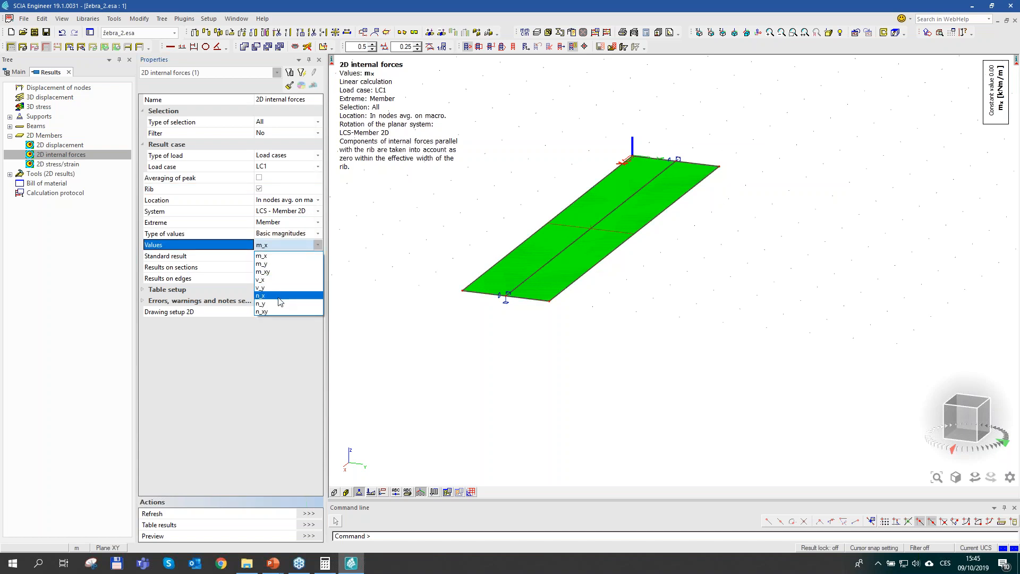
{"action": "left_click", "coordinate": [280, 302]}
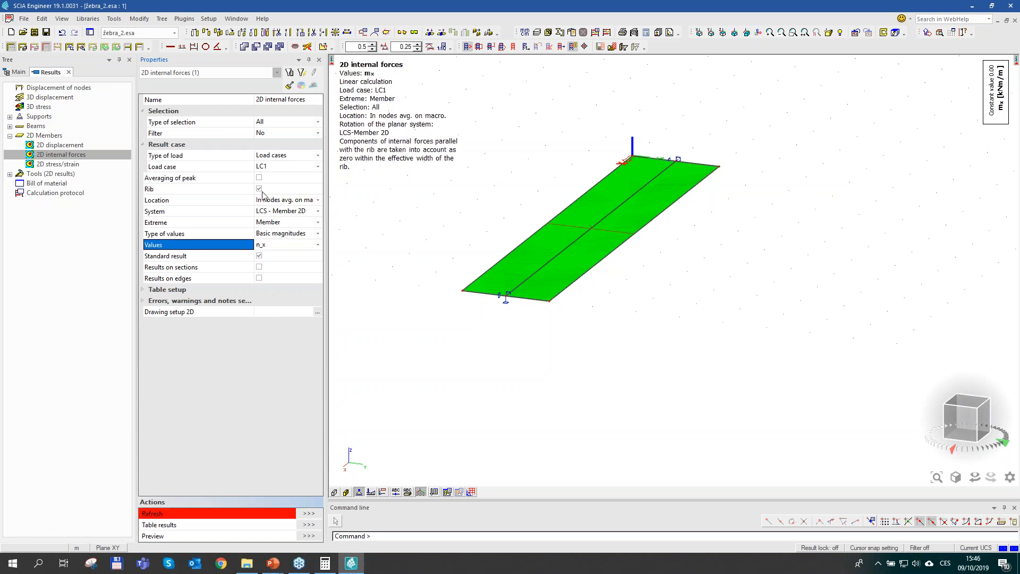
{"action": "left_click", "coordinate": [259, 188]}
{"action": "left_click", "coordinate": [314, 513]}
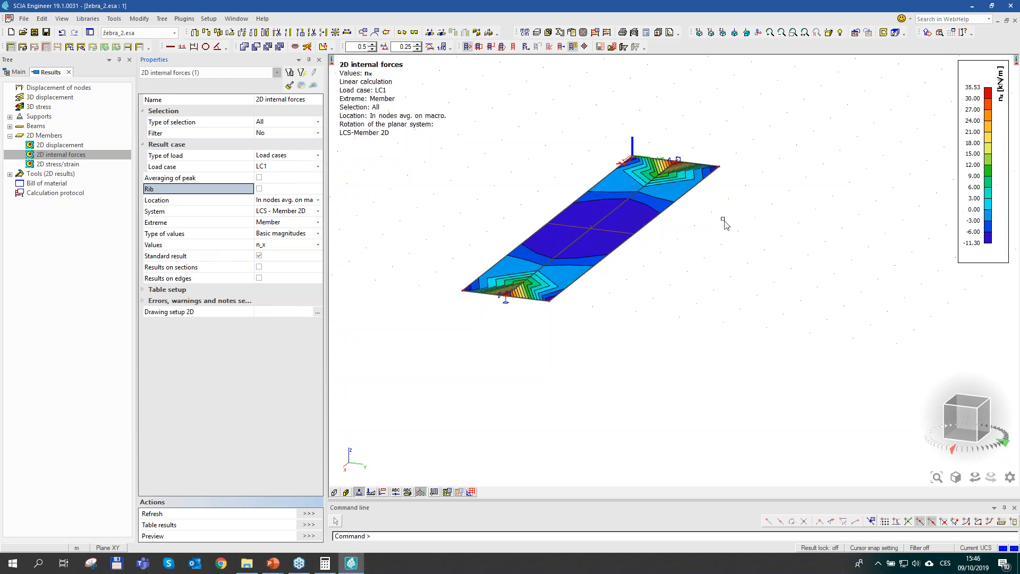
Step: Include the rib in the 2D internal forces and refresh the n_x results on the slab
{"action": "left_click", "coordinate": [259, 188]}
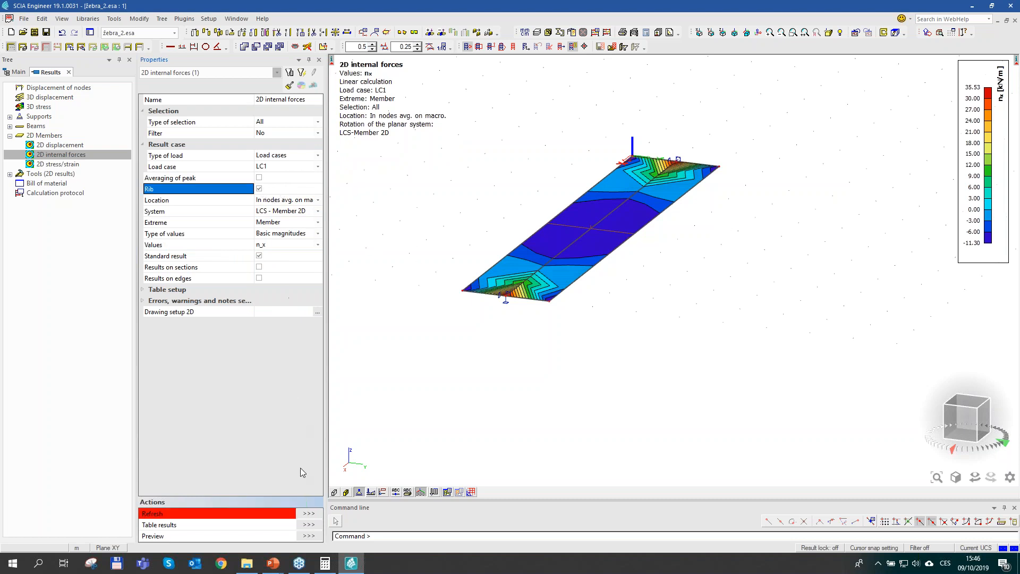
{"action": "left_click", "coordinate": [308, 513]}
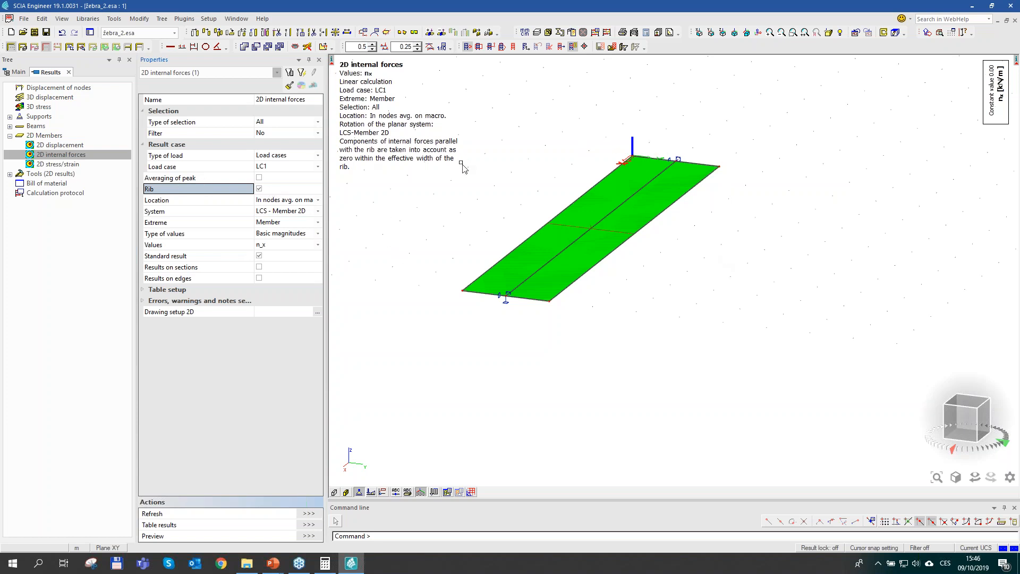
Step: Switch to the PowerPoint presentation and go through the RIBS slides to the force and moment equilibrium calculation
{"action": "mouse_move", "coordinate": [272, 563]}
{"action": "left_click", "coordinate": [388, 513]}
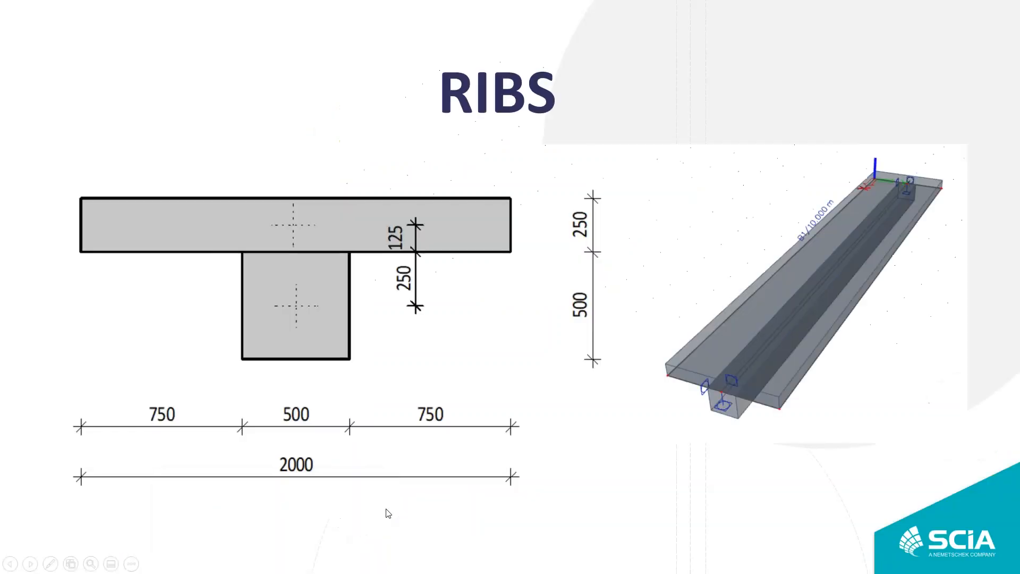
{"action": "left_click", "coordinate": [469, 494]}
{"action": "left_click", "coordinate": [469, 499]}
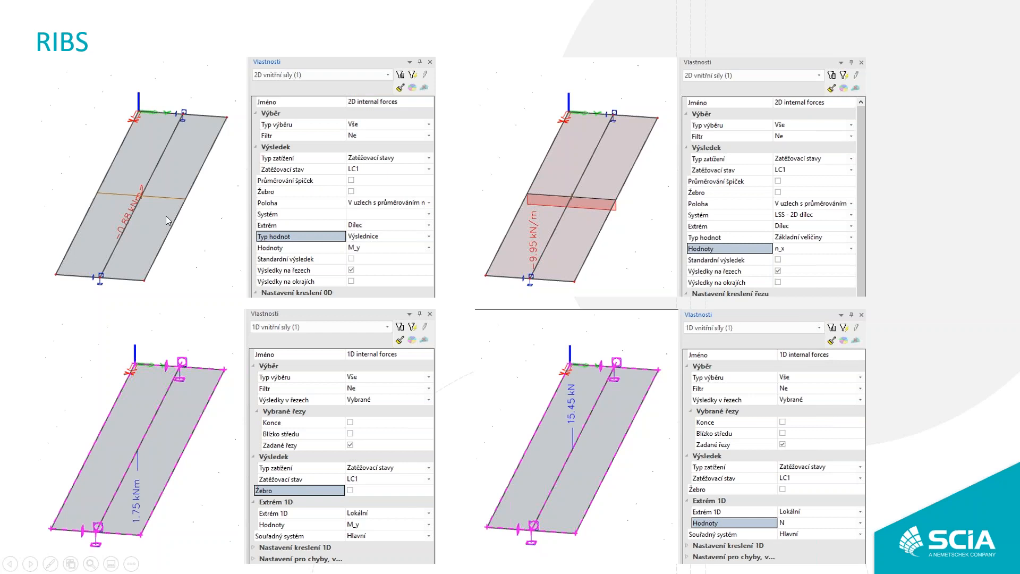
{"action": "left_click", "coordinate": [145, 196]}
{"action": "key", "text": "ctrl"}
{"action": "key", "text": "Right"}
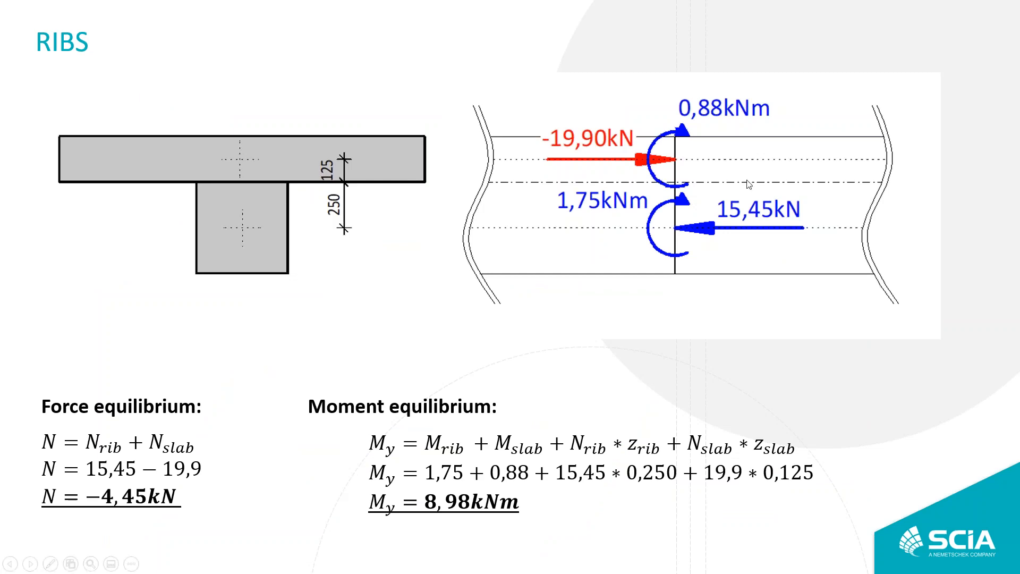
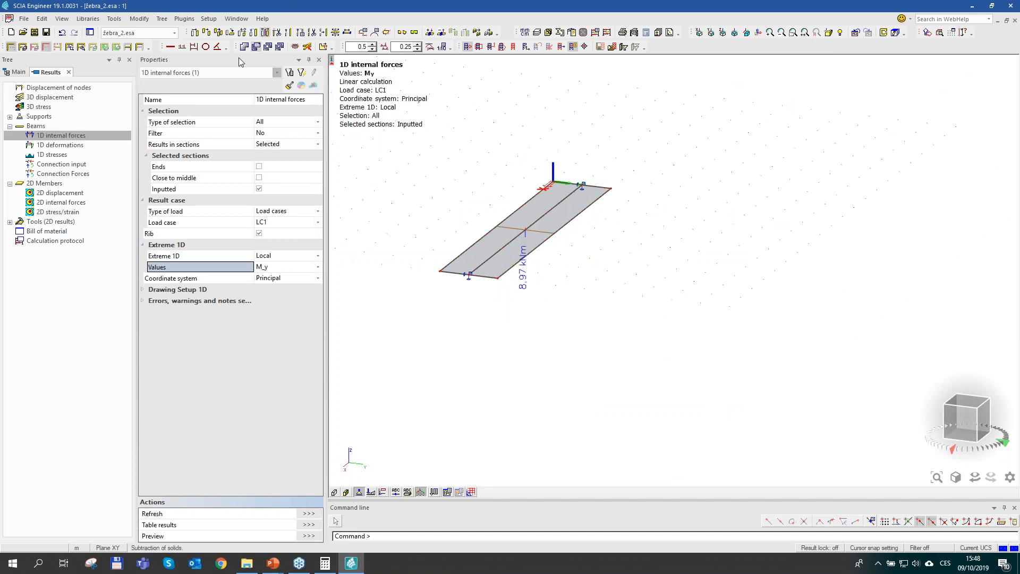
Step: Turn off the activity filter, render the member surfaces, and display the 1D internal force N for load case LC1
{"action": "left_click", "coordinate": [12, 46]}
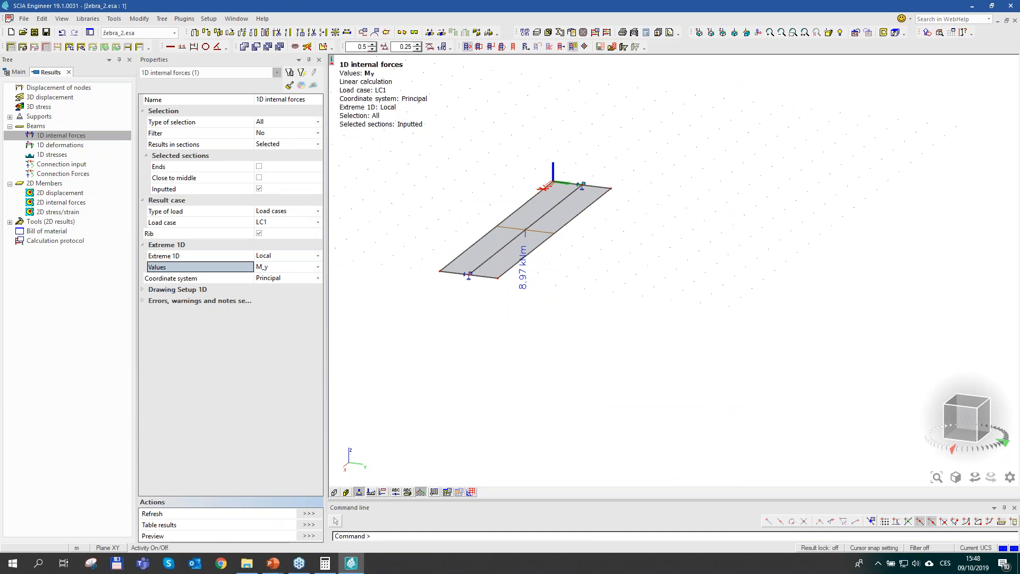
{"action": "left_click", "coordinate": [346, 491]}
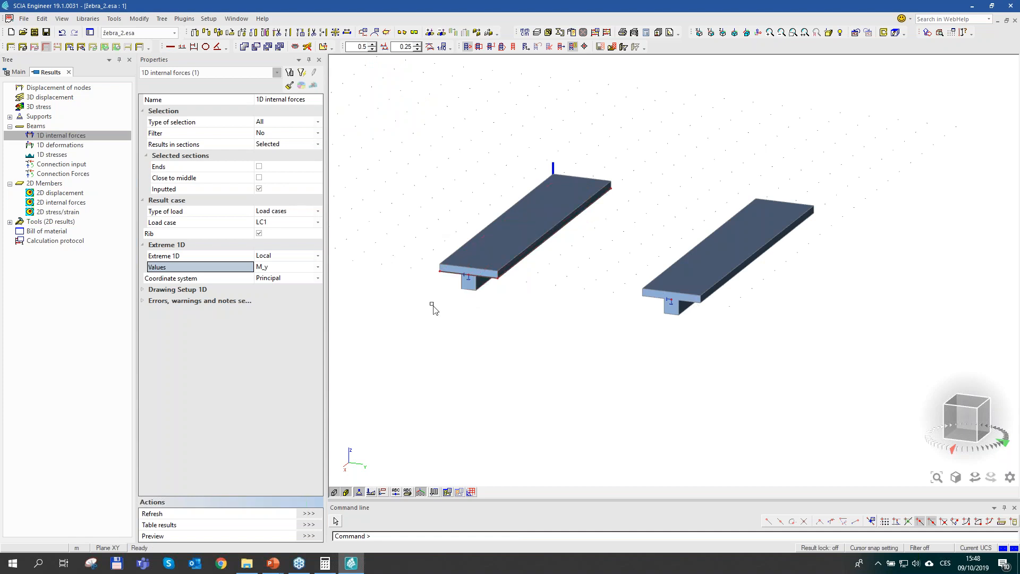
{"action": "left_click", "coordinate": [274, 270]}
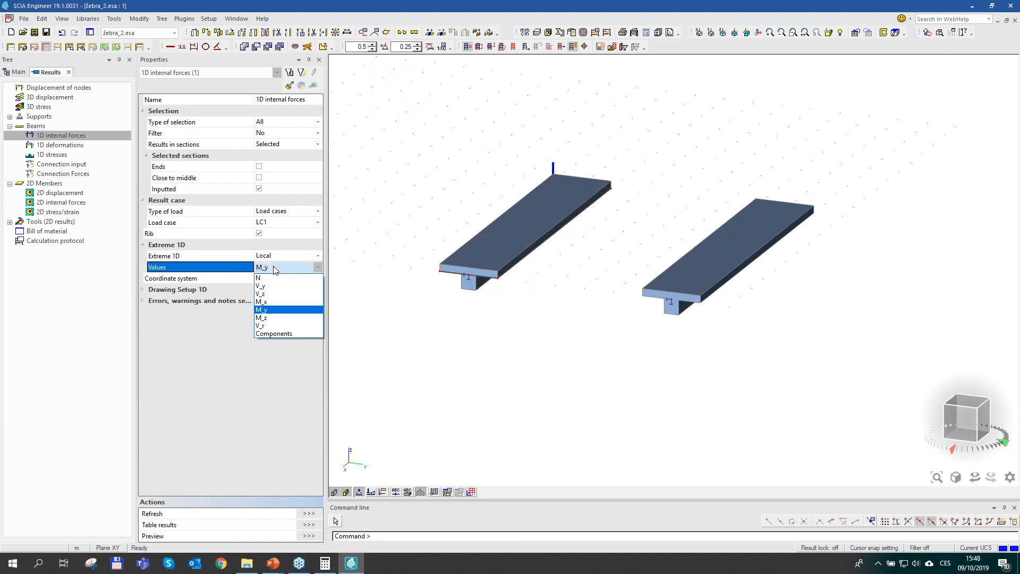
{"action": "left_click", "coordinate": [276, 277]}
{"action": "left_click", "coordinate": [308, 513]}
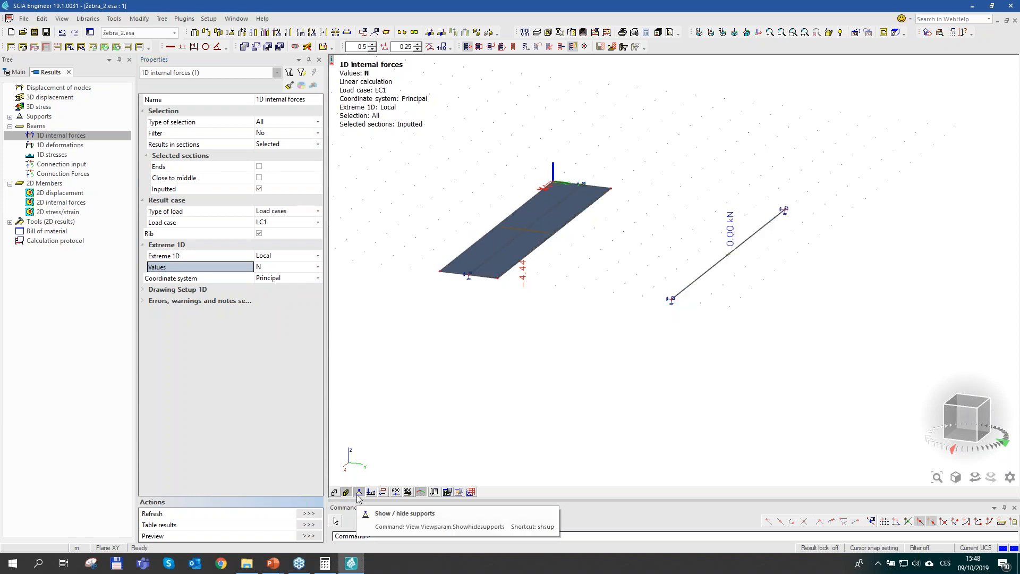
Step: Compare the N results on the ribbed slab and the separate beam with the force equilibrium on the RIBS slide in PowerPoint
{"action": "scroll", "coordinate": [739, 234], "scroll_direction": "up", "scroll_amount": 4}
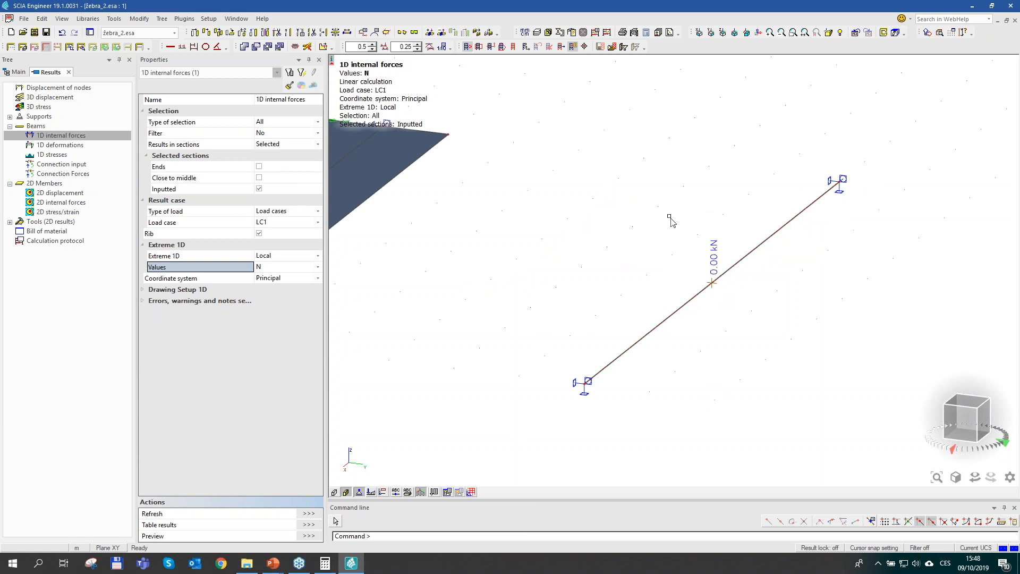
{"action": "middle_click_drag", "start_coordinate": [635, 277], "coordinate": [677, 268]}
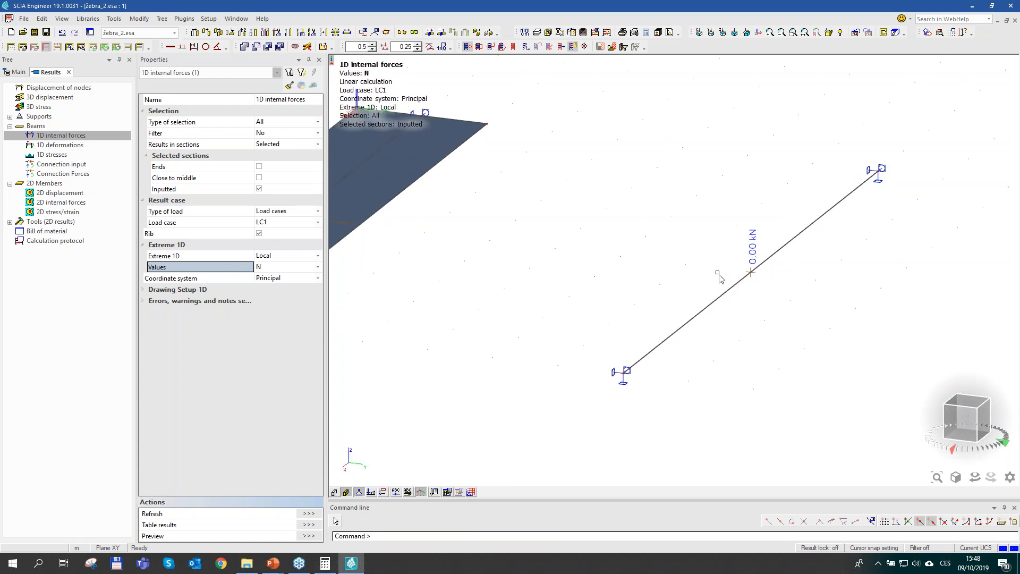
{"action": "scroll", "coordinate": [716, 274], "scroll_direction": "down", "scroll_amount": 2}
{"action": "right_click_drag", "start_coordinate": [480, 257], "coordinate": [613, 308], "text": "ctrl"}
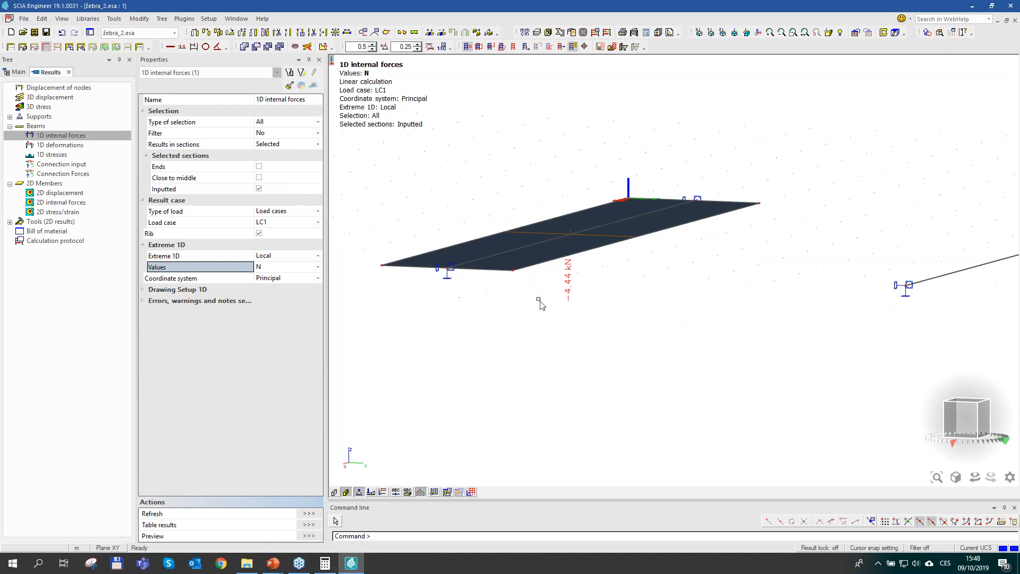
{"action": "left_click", "coordinate": [359, 566]}
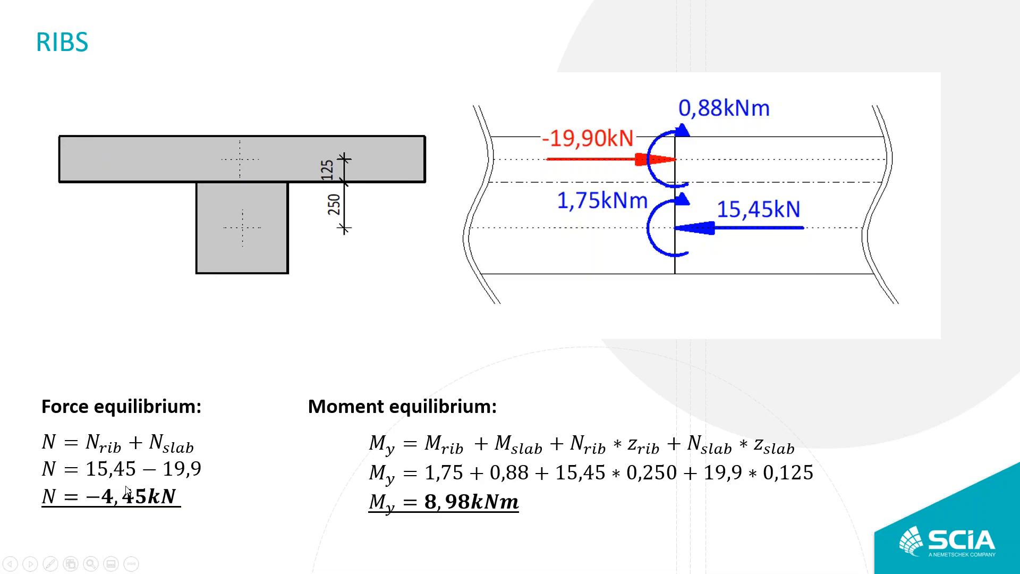
{"action": "key", "text": "alt+Tab"}
{"action": "right_click_drag", "start_coordinate": [672, 274], "coordinate": [676, 283], "text": "ctrl"}
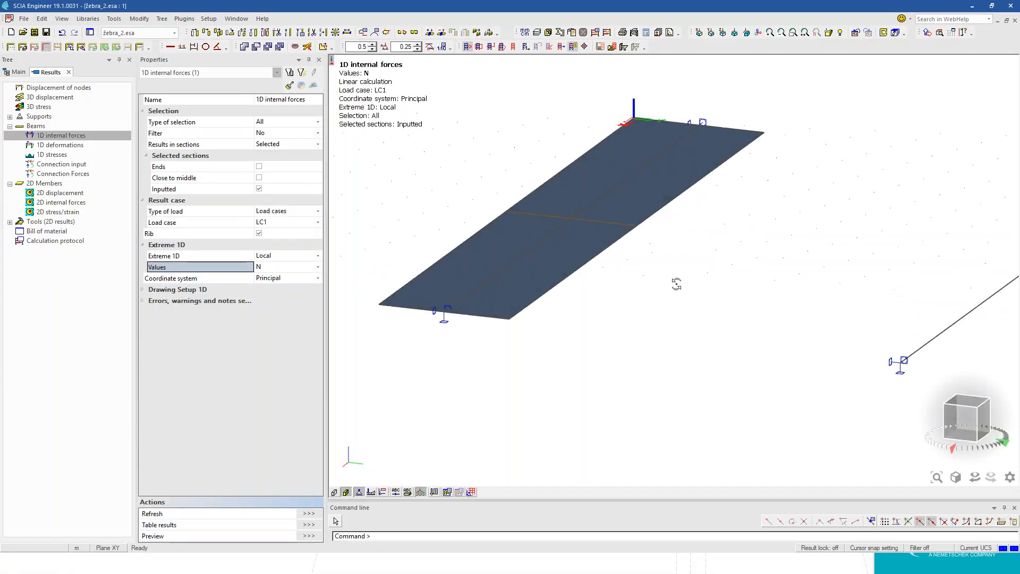
{"action": "scroll", "coordinate": [678, 292], "scroll_direction": "down", "scroll_amount": 4}
{"action": "middle_click_drag", "start_coordinate": [749, 272], "coordinate": [680, 254]}
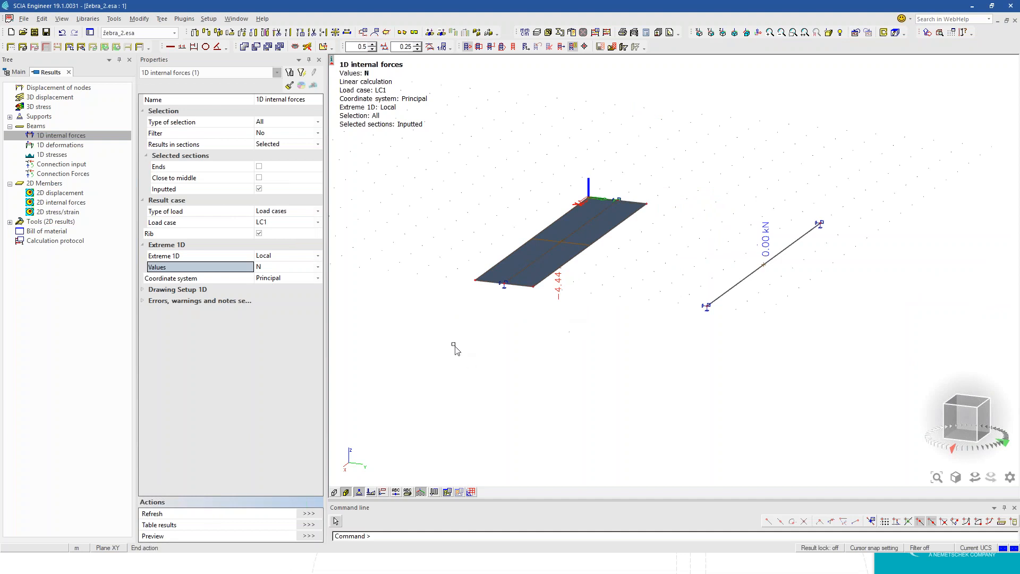
Step: Open the žebra_3.esa project from the 3_Ribs folder in SCIA Engineer and minimize the folder window
{"action": "key", "text": "alt+Tab"}
{"action": "key", "text": "alt+Tab"}
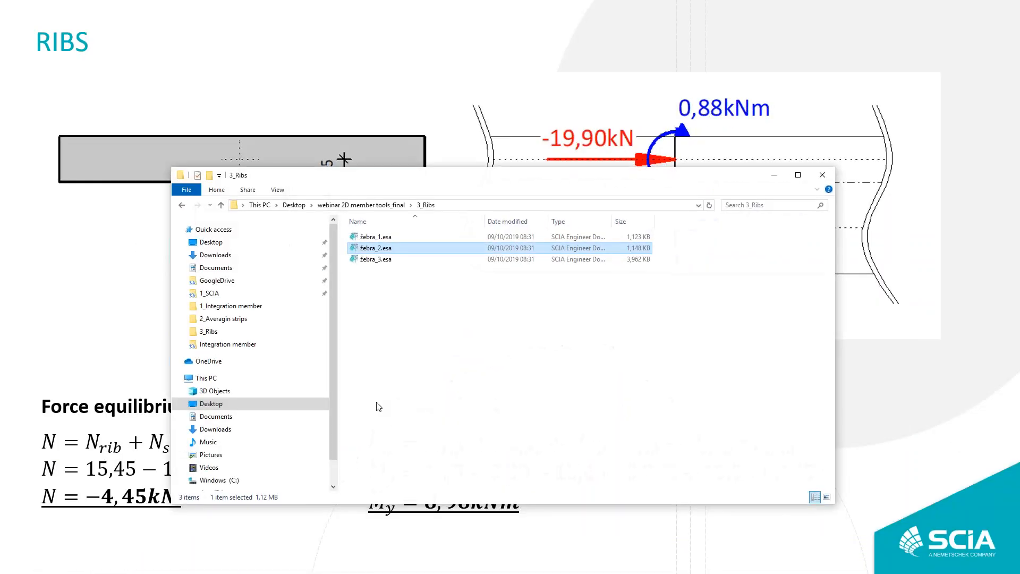
{"action": "left_click", "coordinate": [382, 260]}
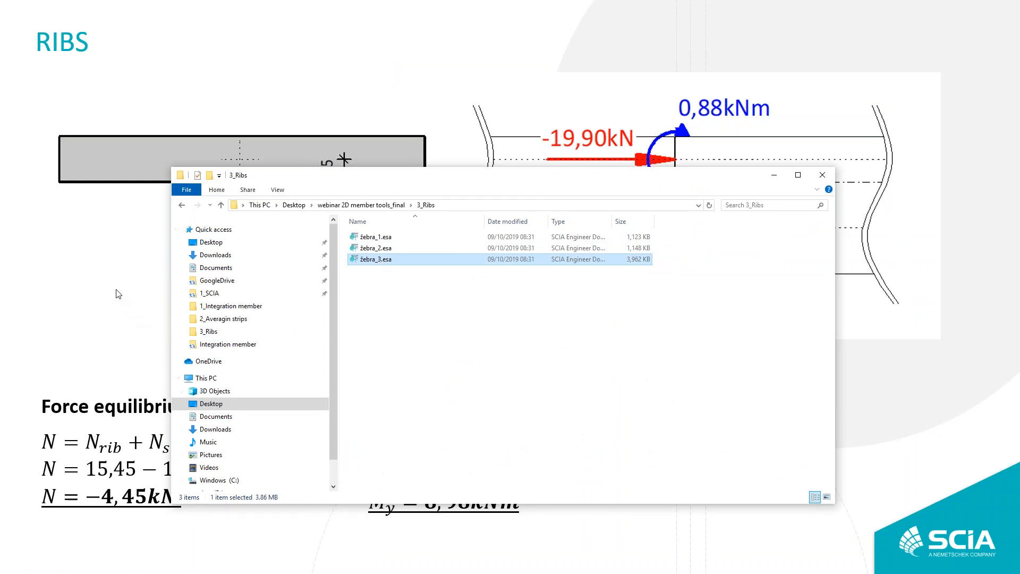
{"action": "key", "text": "alt+Tab"}
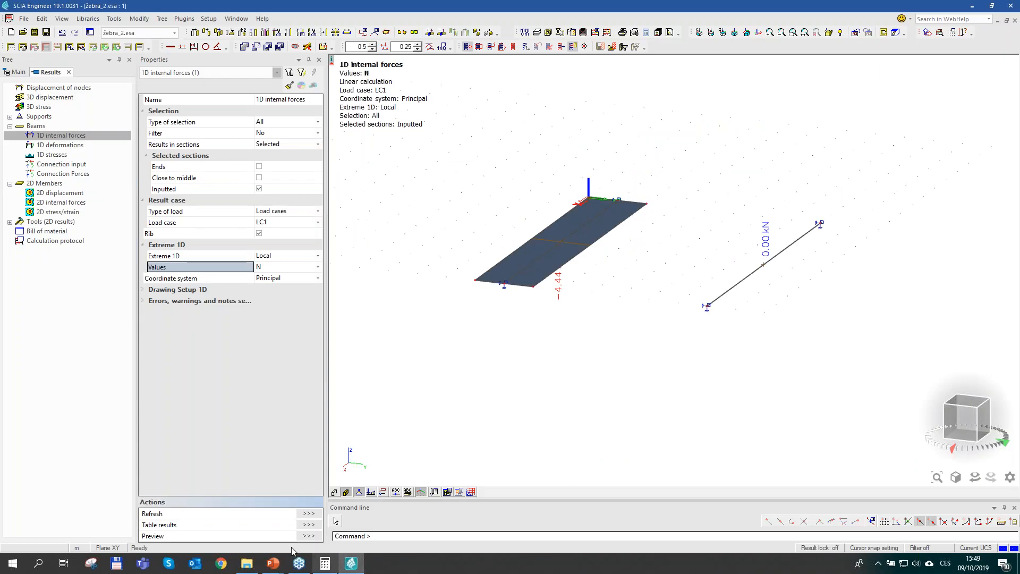
{"action": "left_click", "coordinate": [246, 564]}
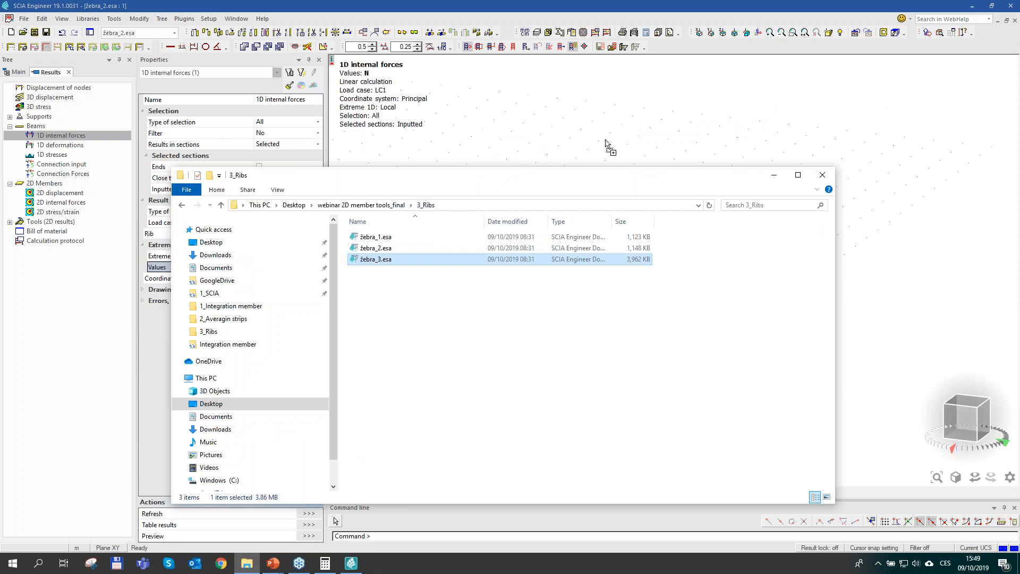
{"action": "left_click", "coordinate": [773, 175]}
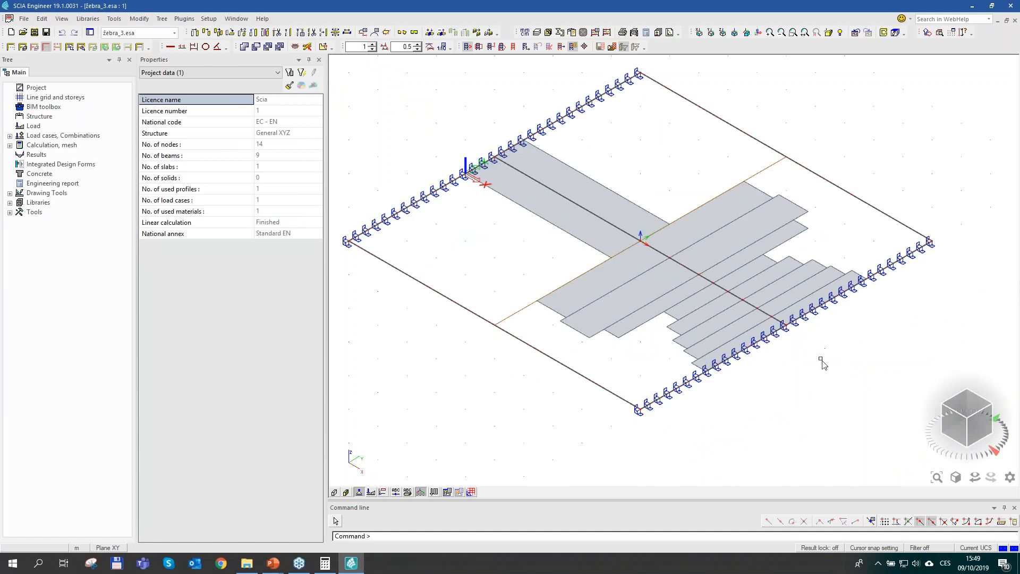
Step: Examine the slab and its plate ribs in žebra_3 from several angles, with member surfaces rendered and unrendered
{"action": "right_click_drag", "start_coordinate": [821, 362], "coordinate": [815, 346], "text": "ctrl"}
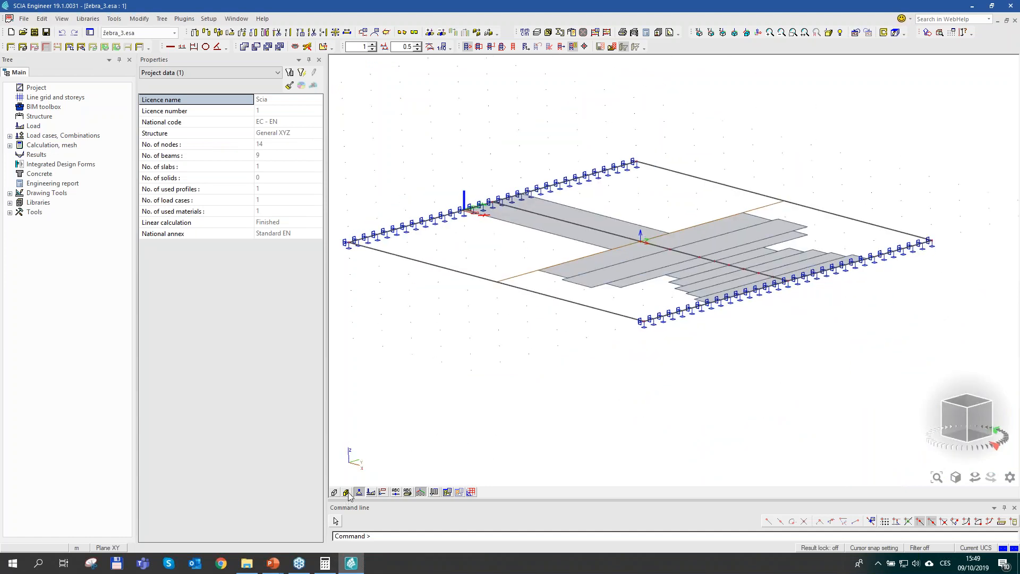
{"action": "left_click", "coordinate": [348, 493]}
{"action": "left_click", "coordinate": [334, 493]}
{"action": "left_click", "coordinate": [346, 493]}
{"action": "mouse_move", "coordinate": [547, 282]}
{"action": "right_mouse_down", "text": "ctrl"}
{"action": "mouse_move", "coordinate": [545, 299]}
{"action": "mouse_move", "coordinate": [569, 219]}
{"action": "right_mouse_up", "text": "ctrl"}
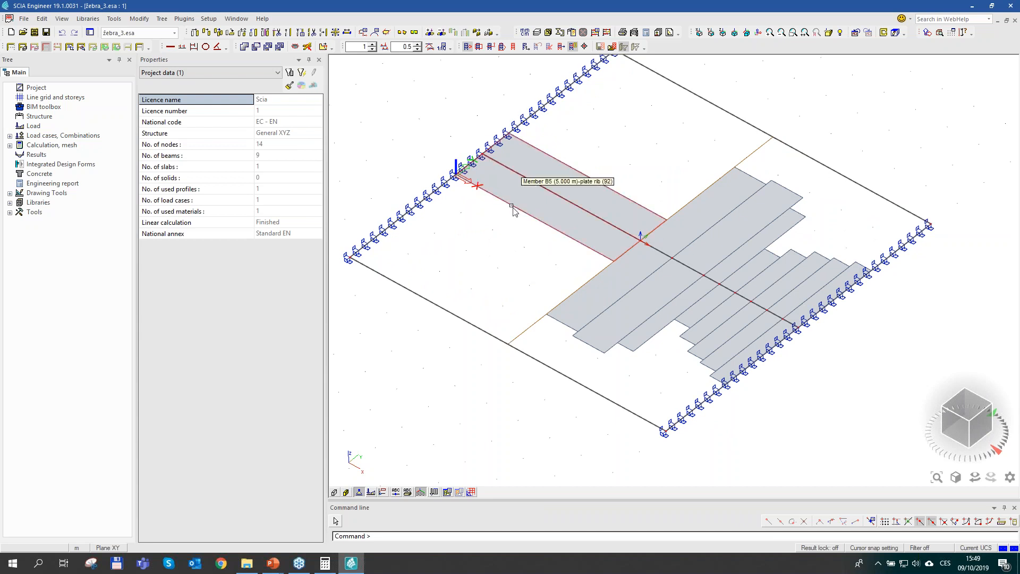
Step: Display the 1D internal force N only on the 5 m plate rib with 2000 mm effective width, using the Current selection type
{"action": "left_click", "coordinate": [510, 169]}
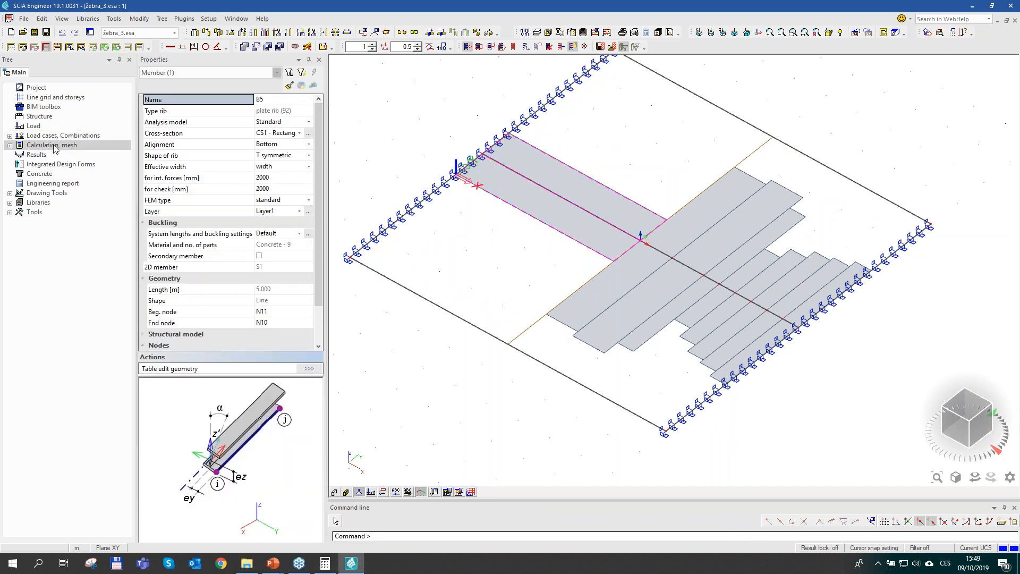
{"action": "left_click", "coordinate": [36, 155]}
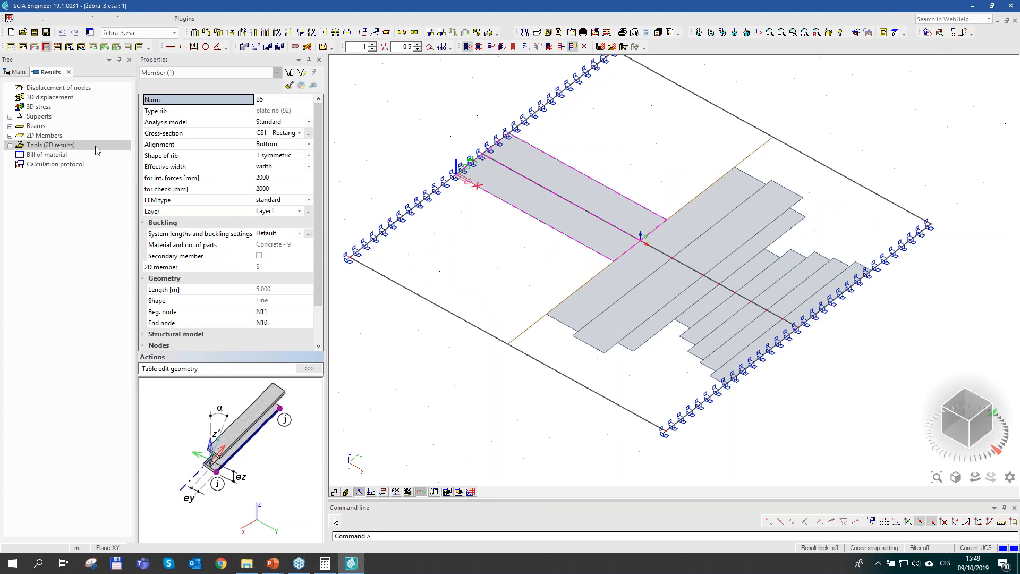
{"action": "double_click", "coordinate": [77, 146]}
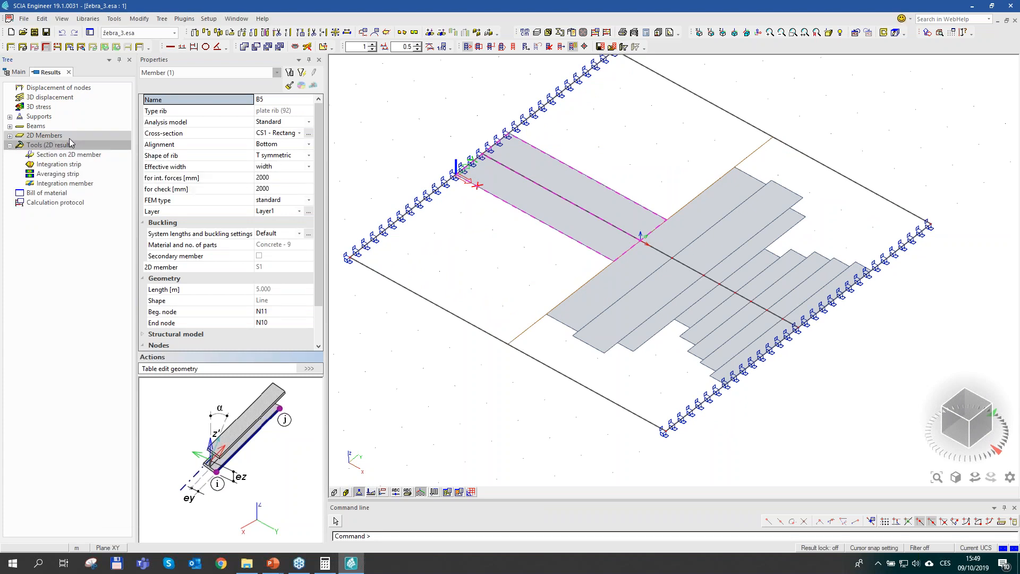
{"action": "double_click", "coordinate": [64, 127]}
{"action": "left_click", "coordinate": [63, 136]}
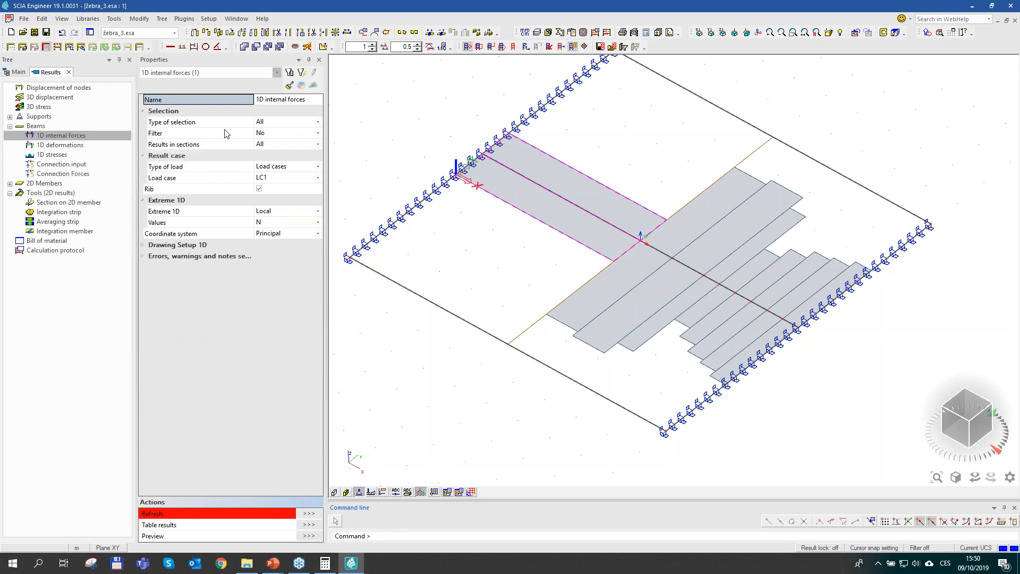
{"action": "left_click", "coordinate": [266, 122]}
{"action": "left_click", "coordinate": [265, 133]}
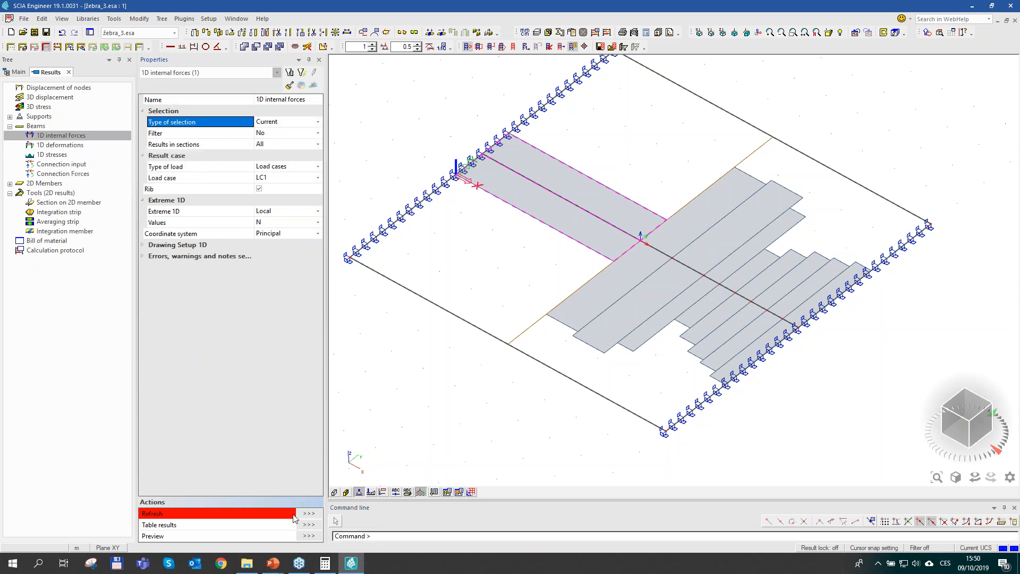
{"action": "left_click", "coordinate": [300, 515]}
{"action": "right_click_drag", "start_coordinate": [453, 282], "coordinate": [497, 265], "text": "ctrl"}
{"action": "right_click_drag", "start_coordinate": [636, 271], "coordinate": [615, 269], "text": "ctrl"}
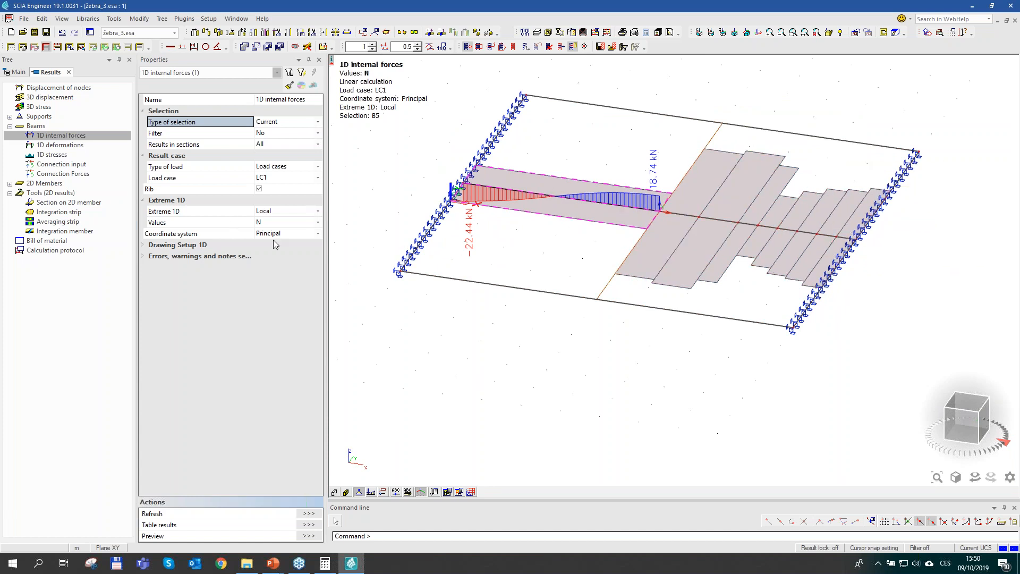
Step: Set the 1D internal forces selection type to All, refresh, and examine the N results along all rib segments
{"action": "left_click", "coordinate": [281, 121]}
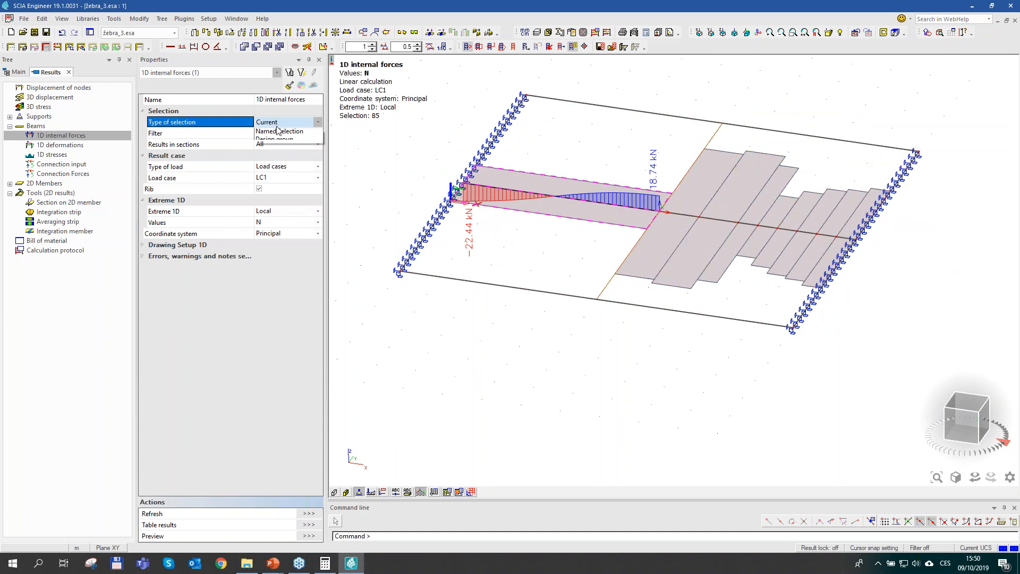
{"action": "left_click", "coordinate": [268, 133]}
{"action": "left_click", "coordinate": [308, 513]}
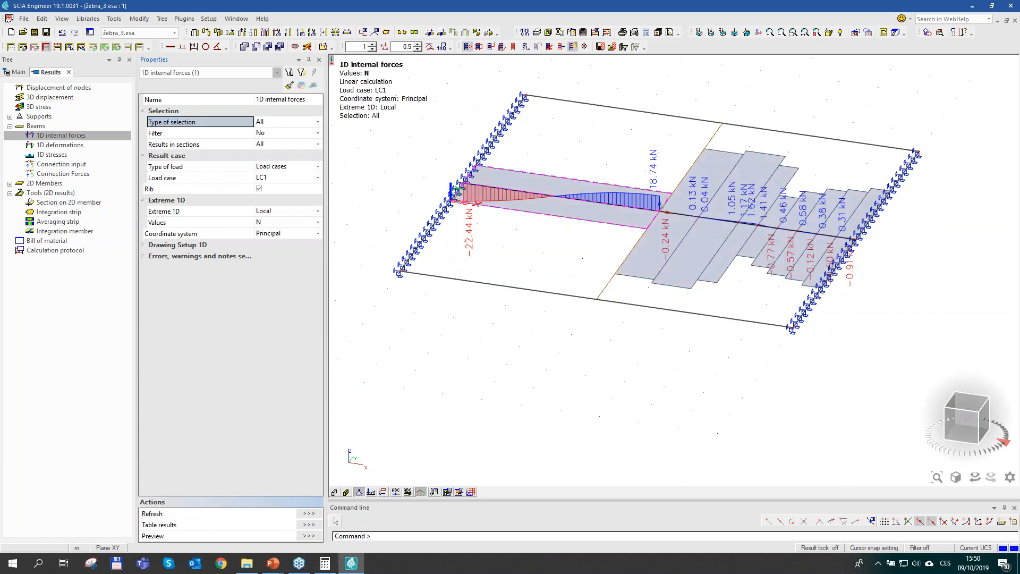
{"action": "scroll", "coordinate": [817, 261], "scroll_direction": "up", "scroll_amount": 2}
{"action": "middle_click_drag", "start_coordinate": [816, 257], "coordinate": [778, 250]}
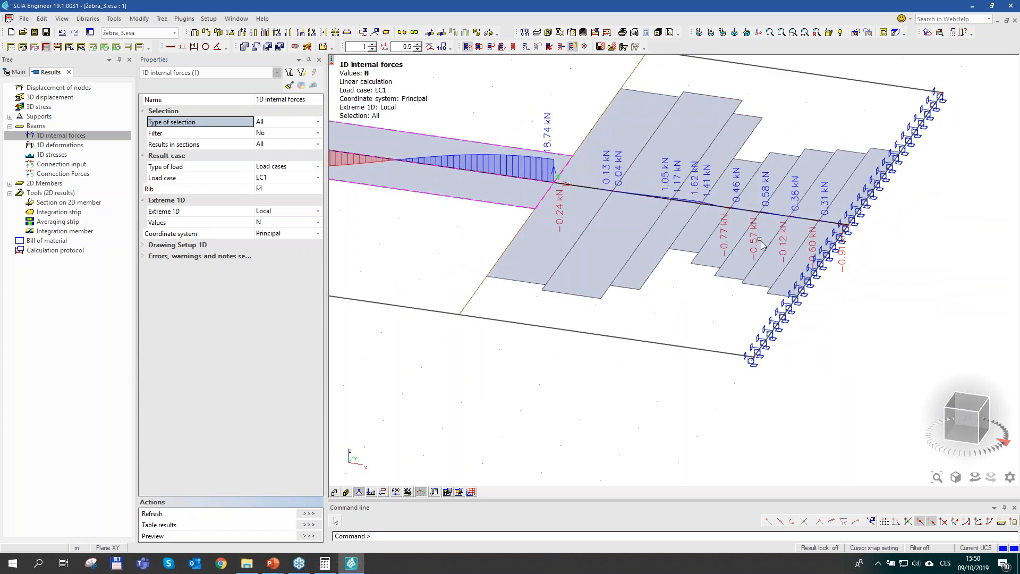
{"action": "scroll", "coordinate": [828, 229], "scroll_direction": "down", "scroll_amount": 2}
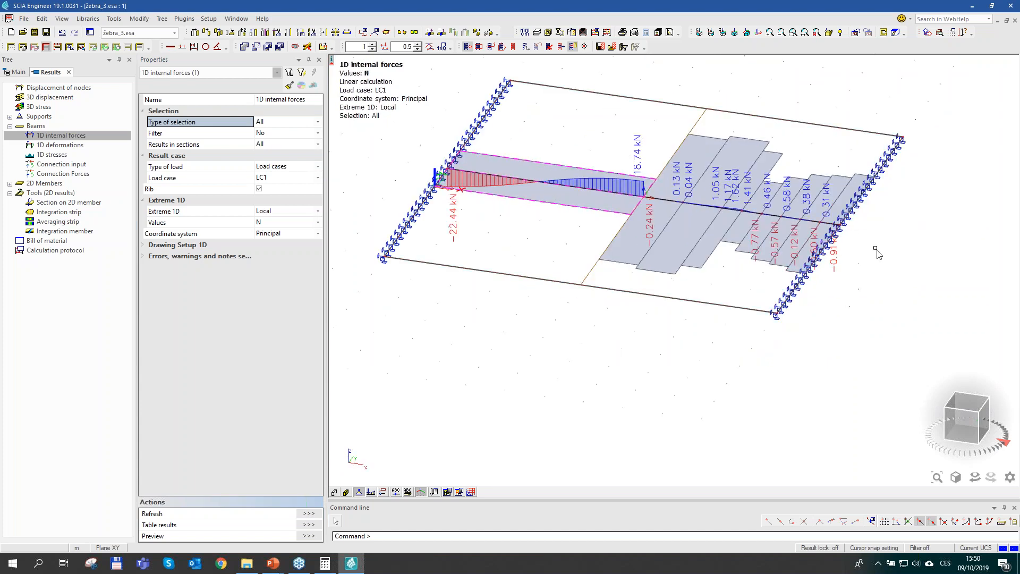
{"action": "scroll", "coordinate": [876, 252], "scroll_direction": "up", "scroll_amount": 2}
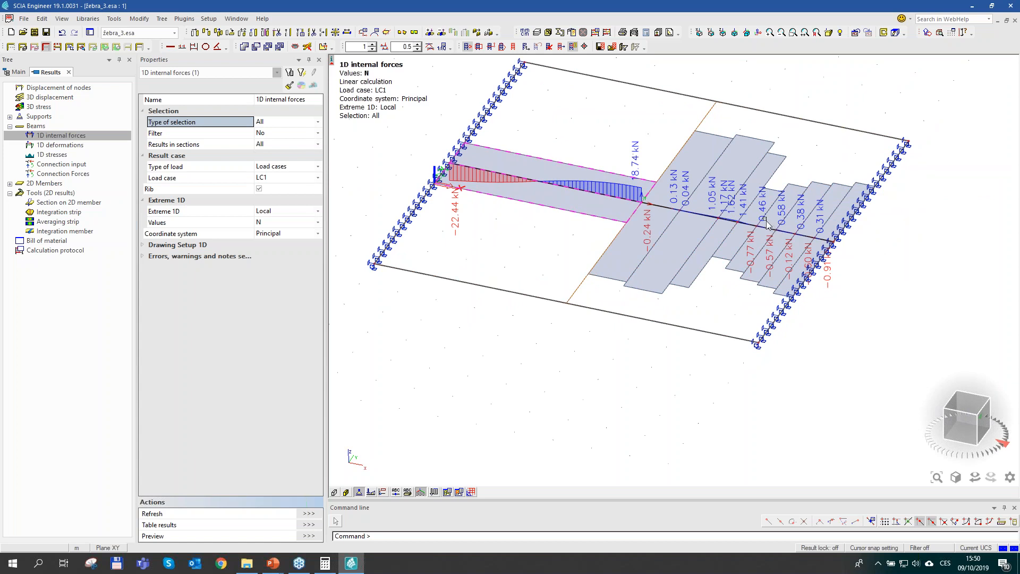
{"action": "middle_click_drag", "start_coordinate": [738, 257], "coordinate": [767, 319]}
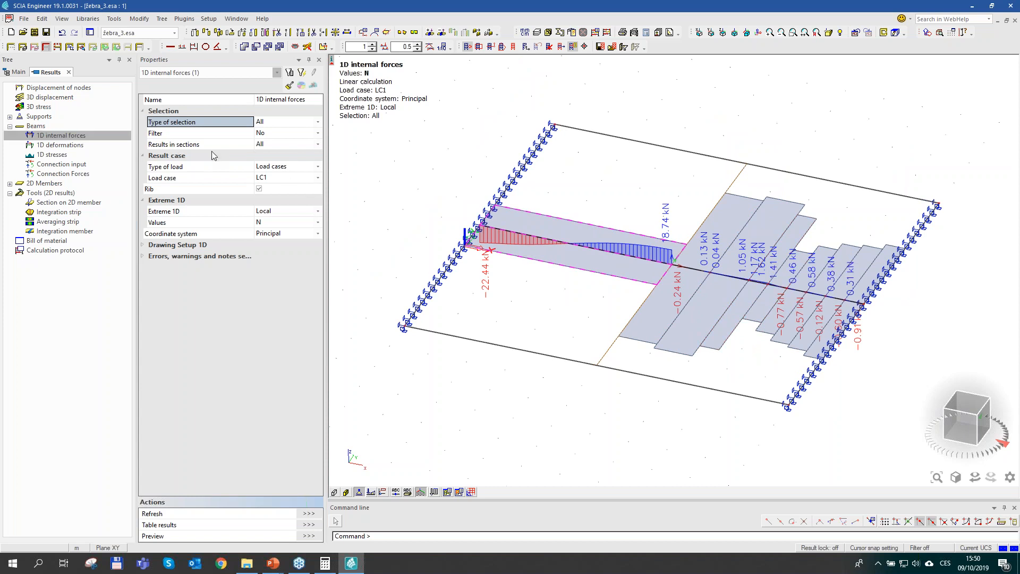
Step: Examine the remark for the "Neglect normal forces in rib" option in the structure's Concrete settings, close the settings and clear the rib selection
{"action": "left_click", "coordinate": [69, 72]}
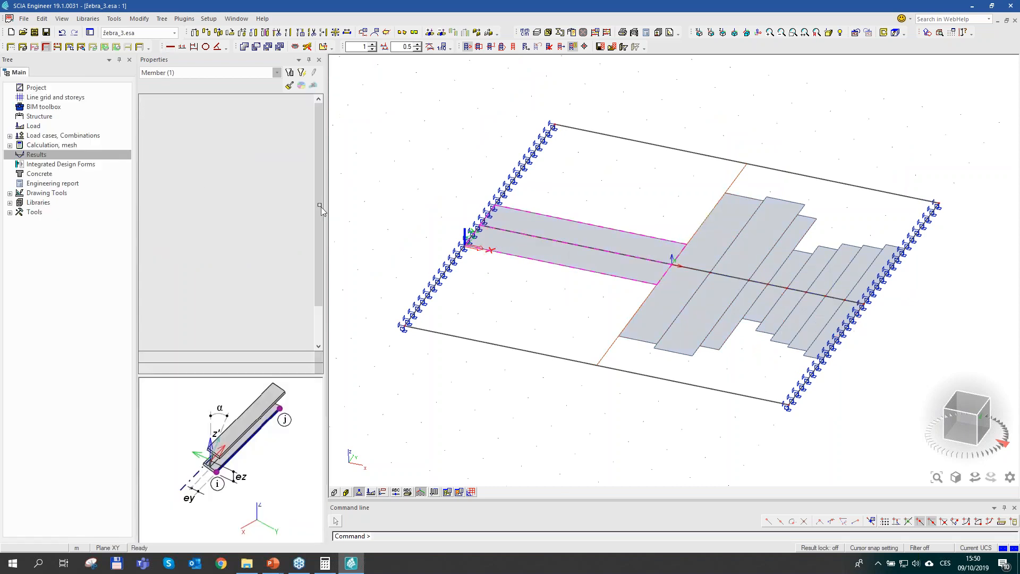
{"action": "left_click", "coordinate": [62, 175]}
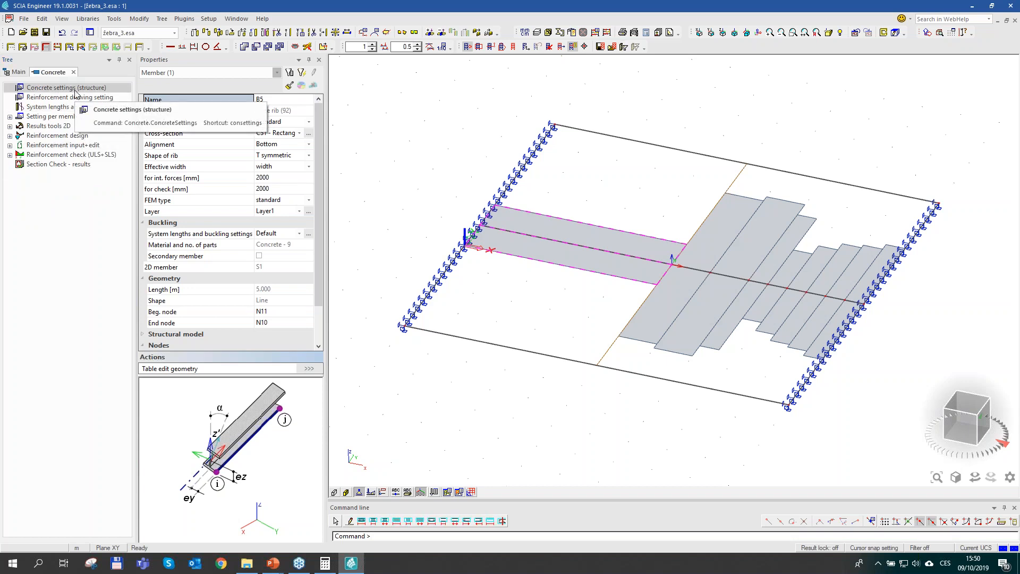
{"action": "double_click", "coordinate": [75, 92]}
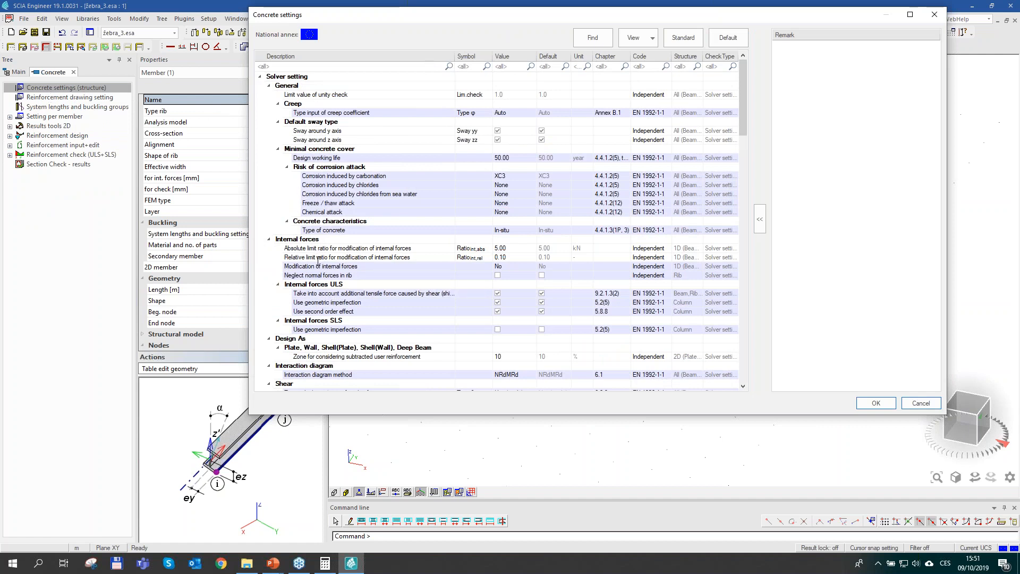
{"action": "left_click", "coordinate": [308, 275]}
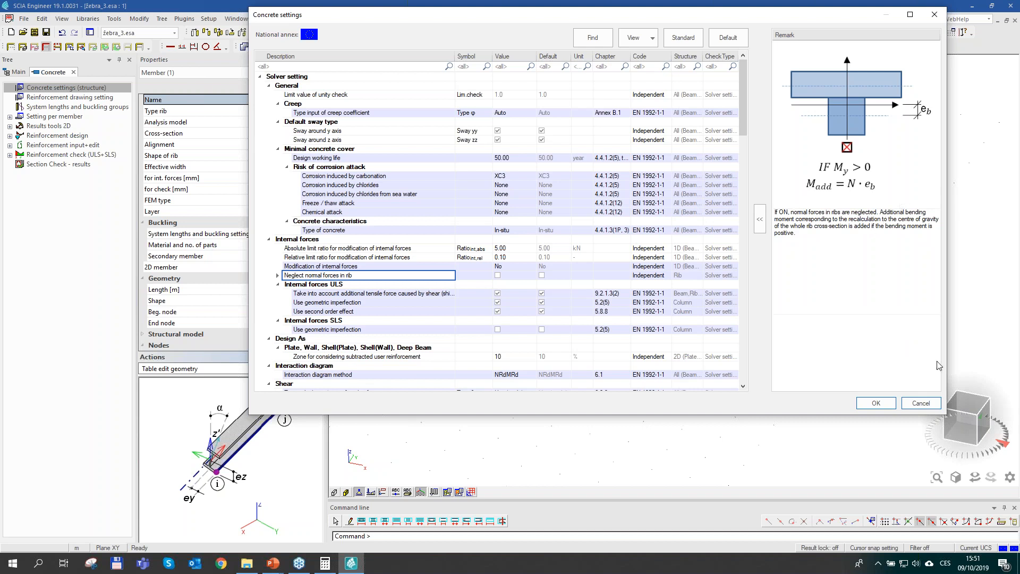
{"action": "left_click", "coordinate": [933, 15]}
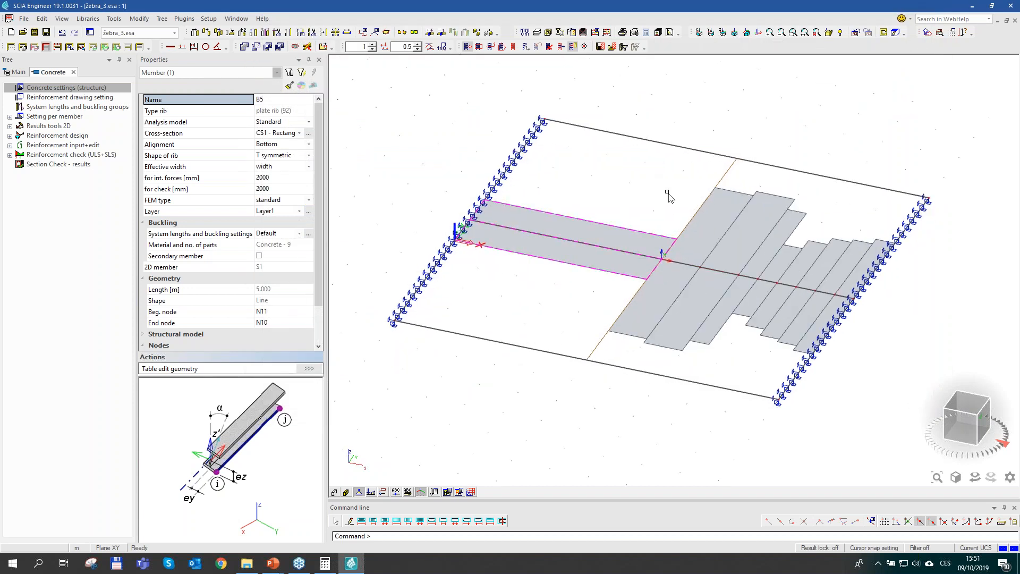
{"action": "key", "text": "Escape"}
{"action": "middle_click_drag", "start_coordinate": [796, 341], "coordinate": [789, 307]}
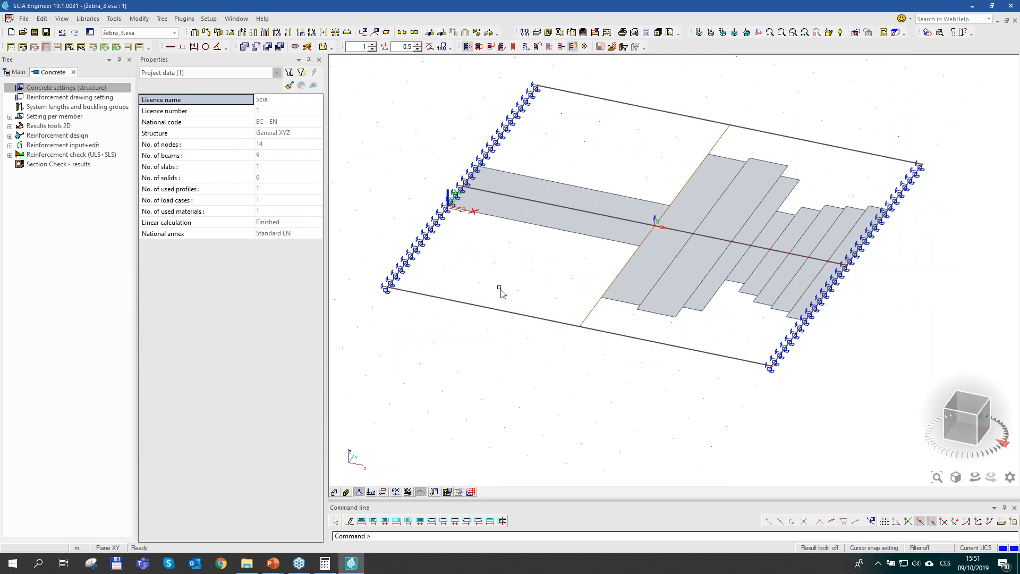